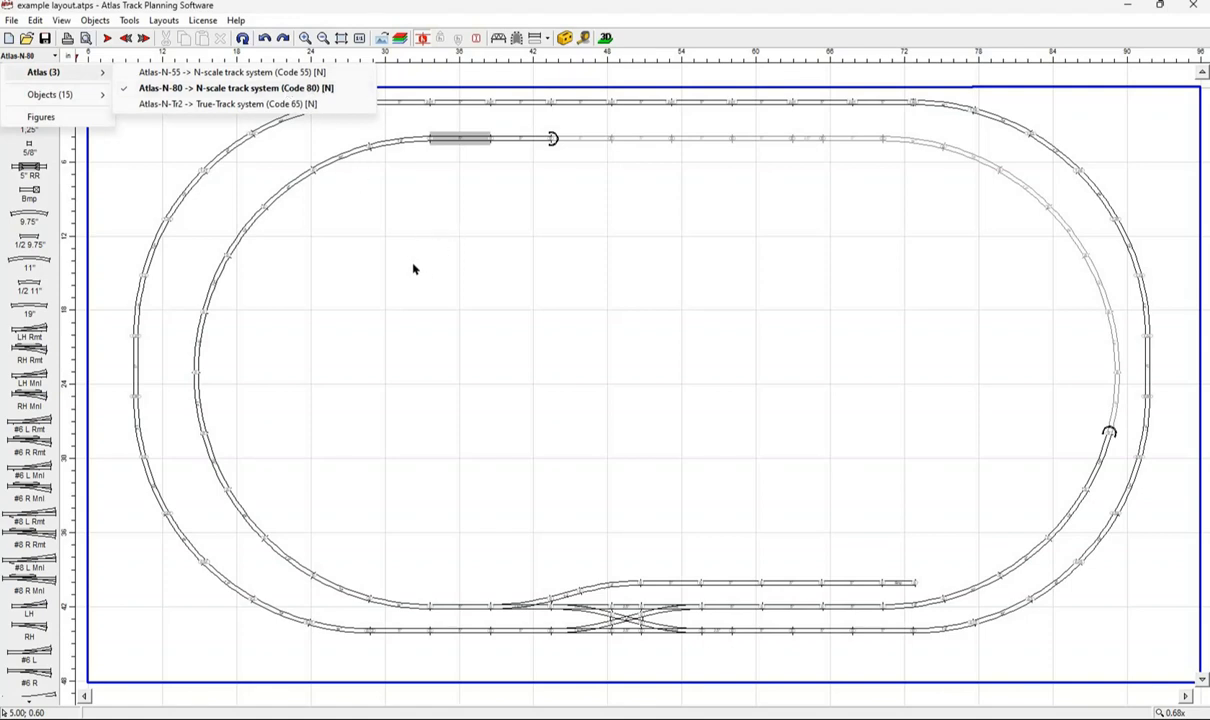
Open the example layout in the 3D Viewer and rotate the model to inspect its opposite side.
click(405, 237)
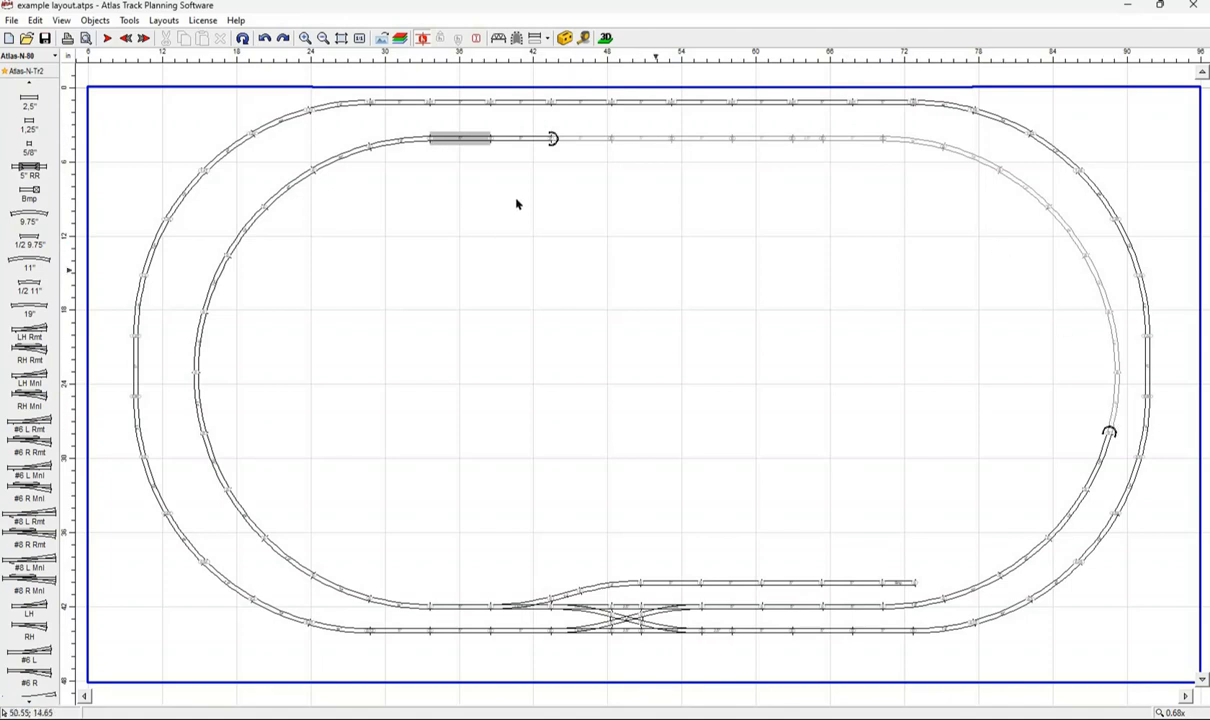
click(34, 21)
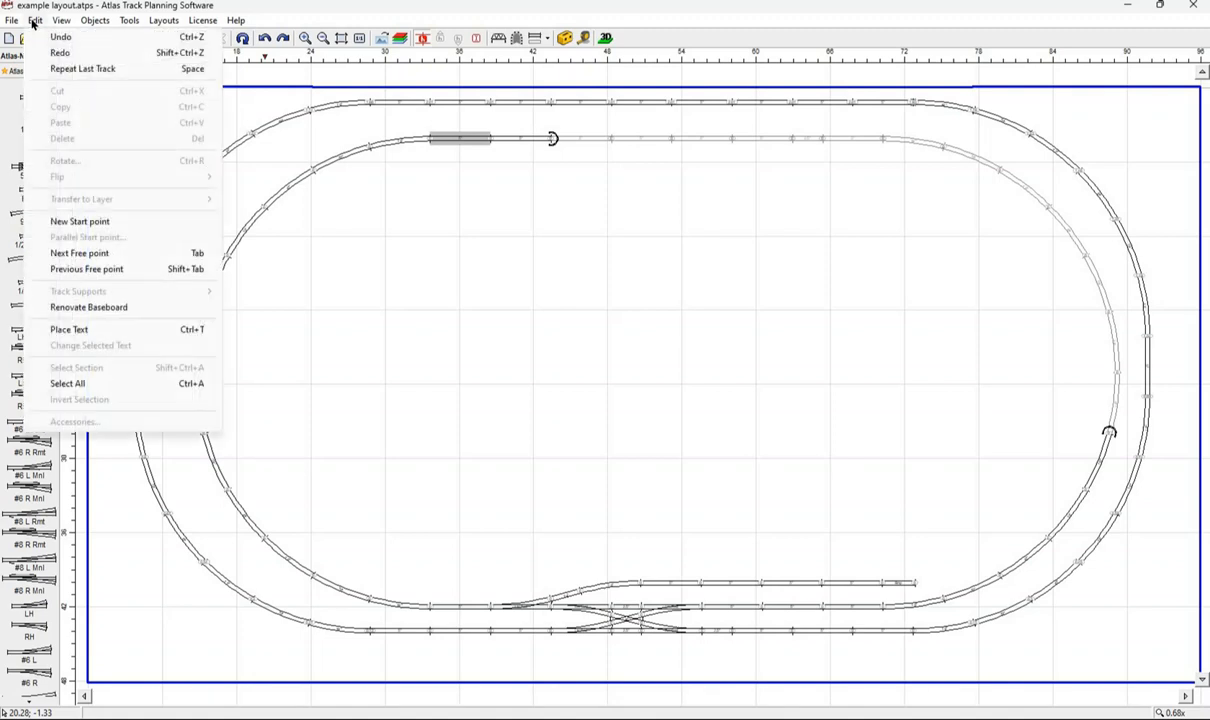
mouse_move(61, 20)
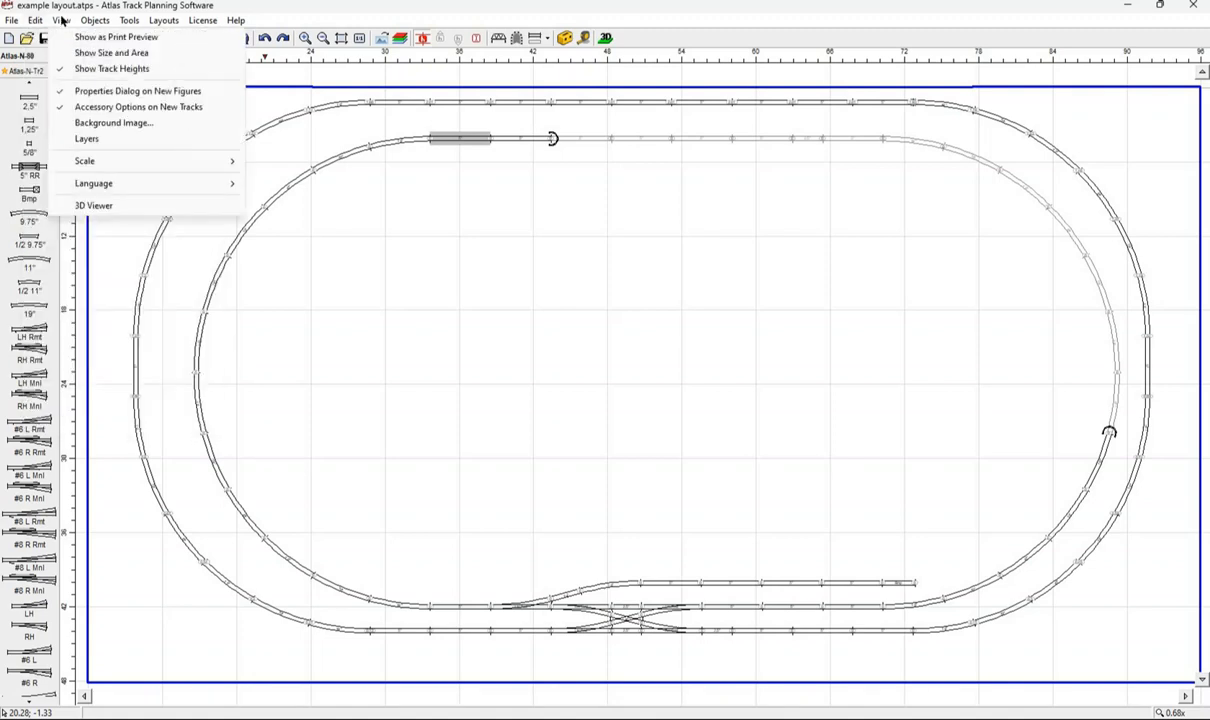
click(95, 205)
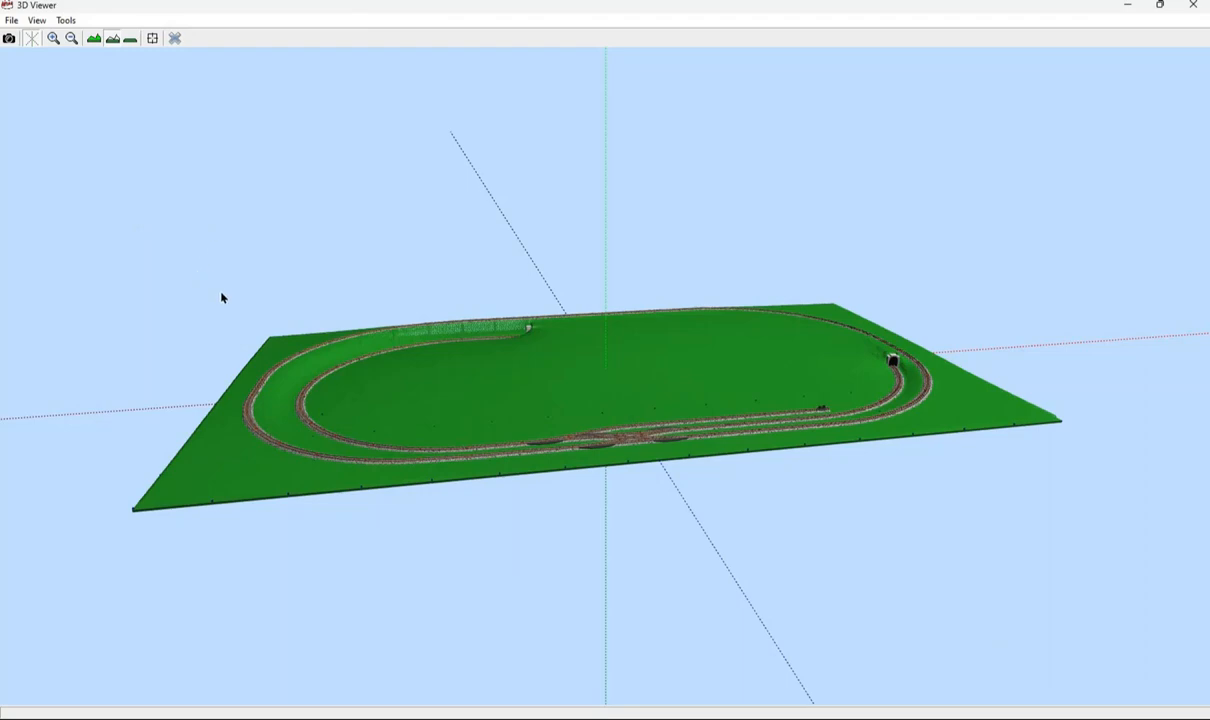
drag(222, 297, 298, 268)
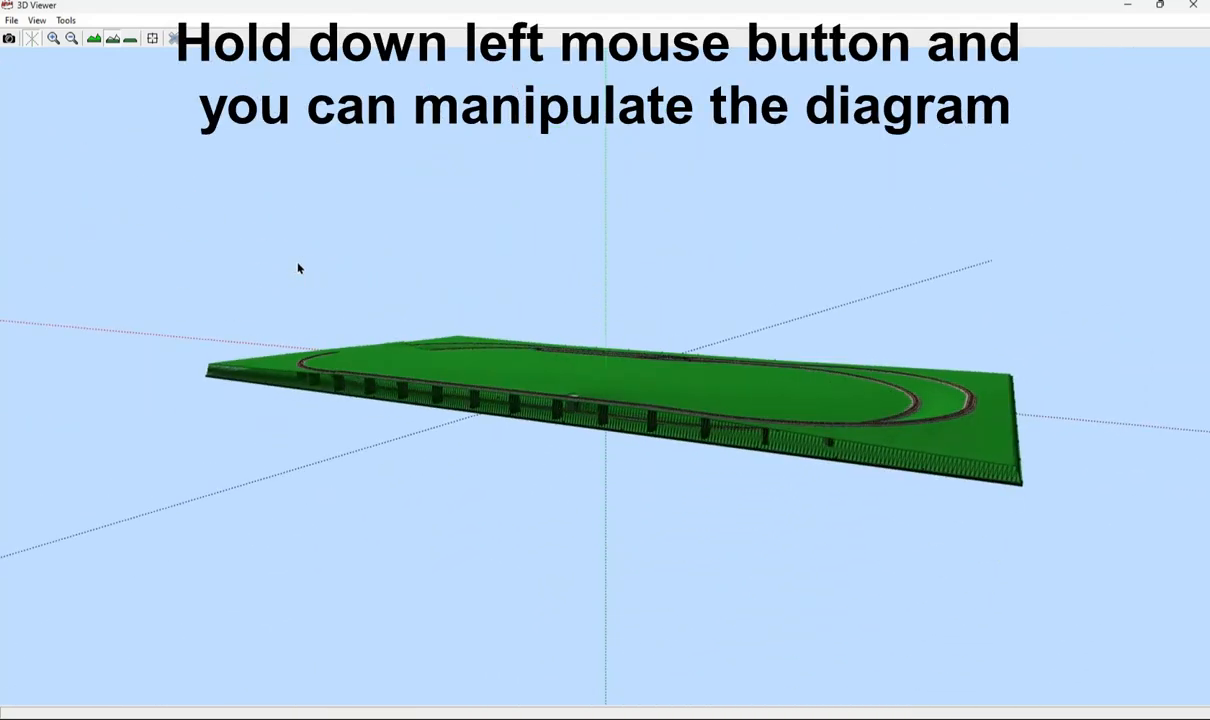
Display the 3D layout with solid terrain and examine it from the end and the long side.
click(93, 39)
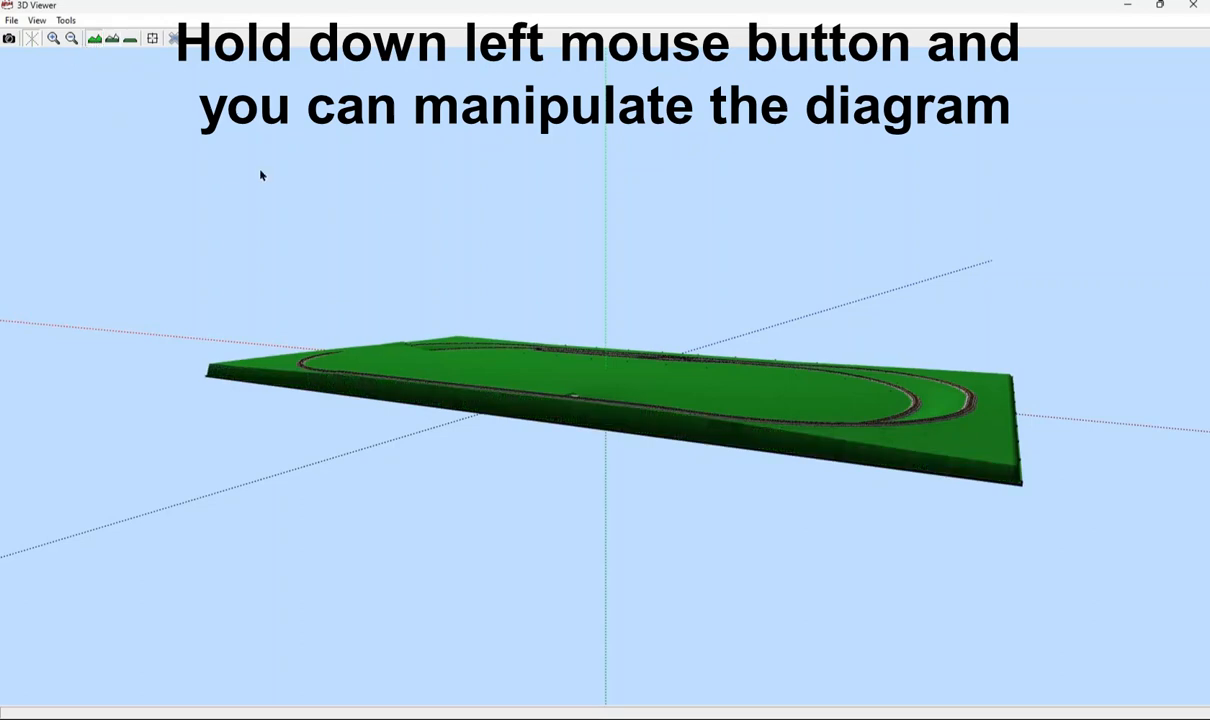
drag(348, 450, 420, 338)
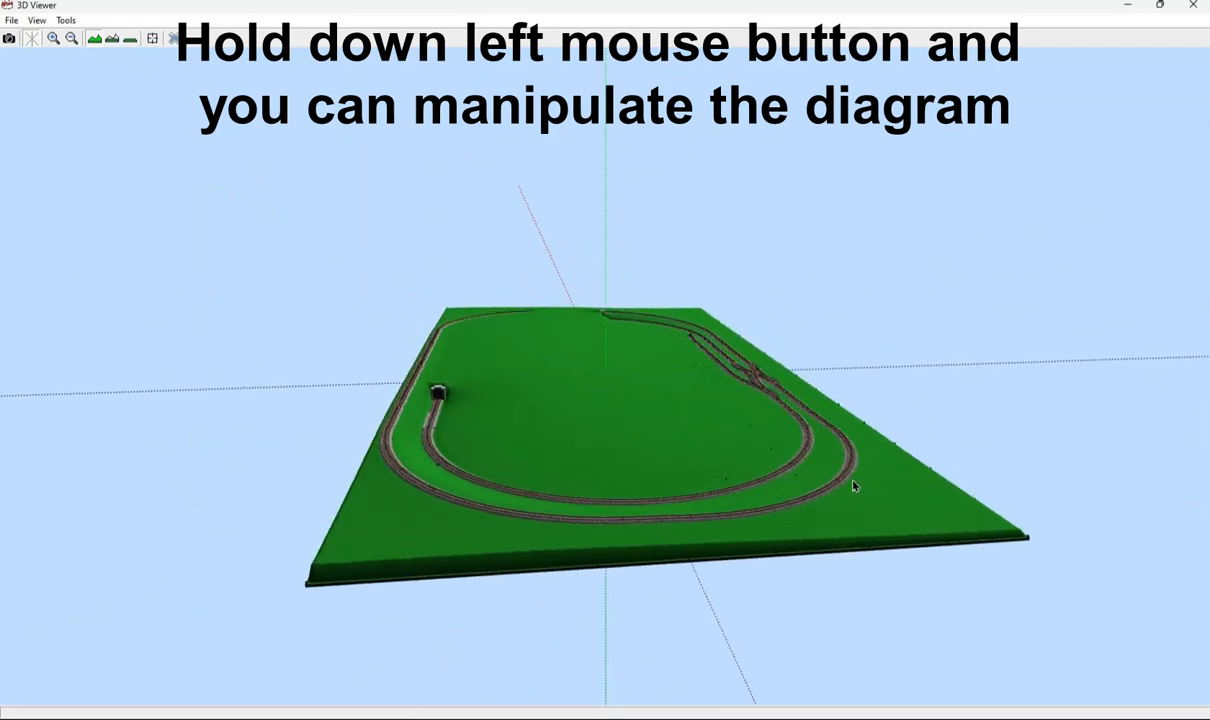
drag(222, 332, 145, 137)
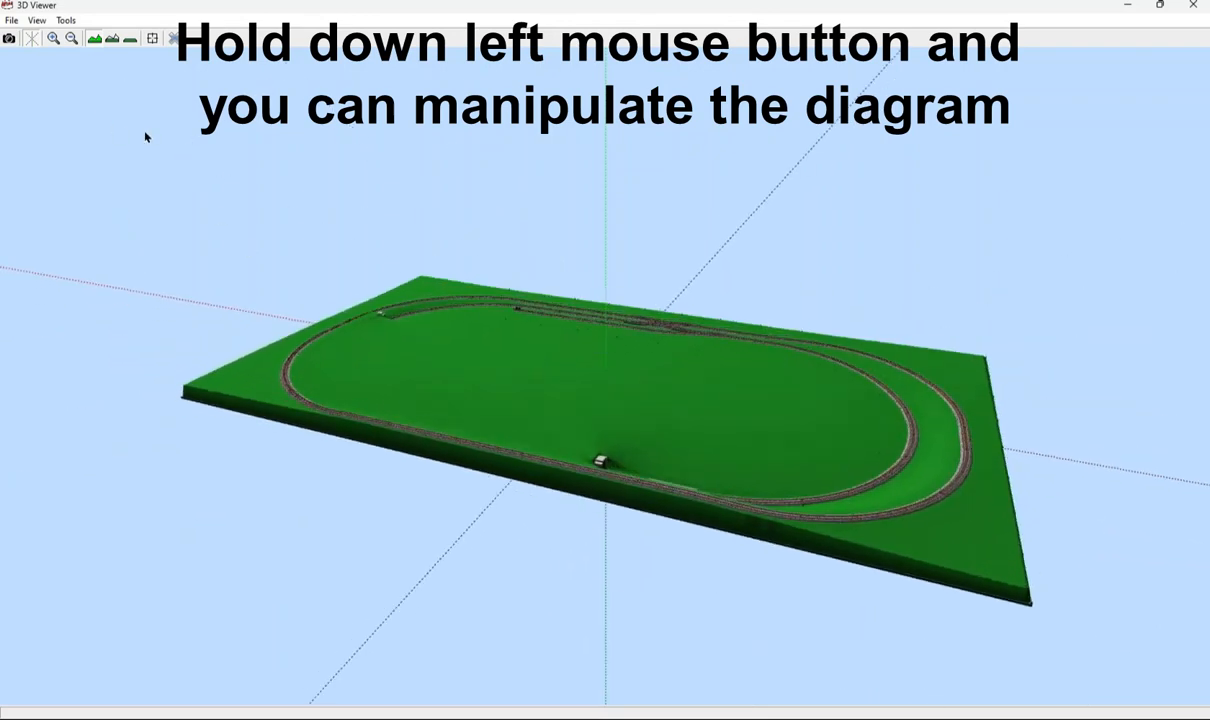
Switch the 3D layout to see-through terrain and examine the track supports from a lower angle.
click(112, 38)
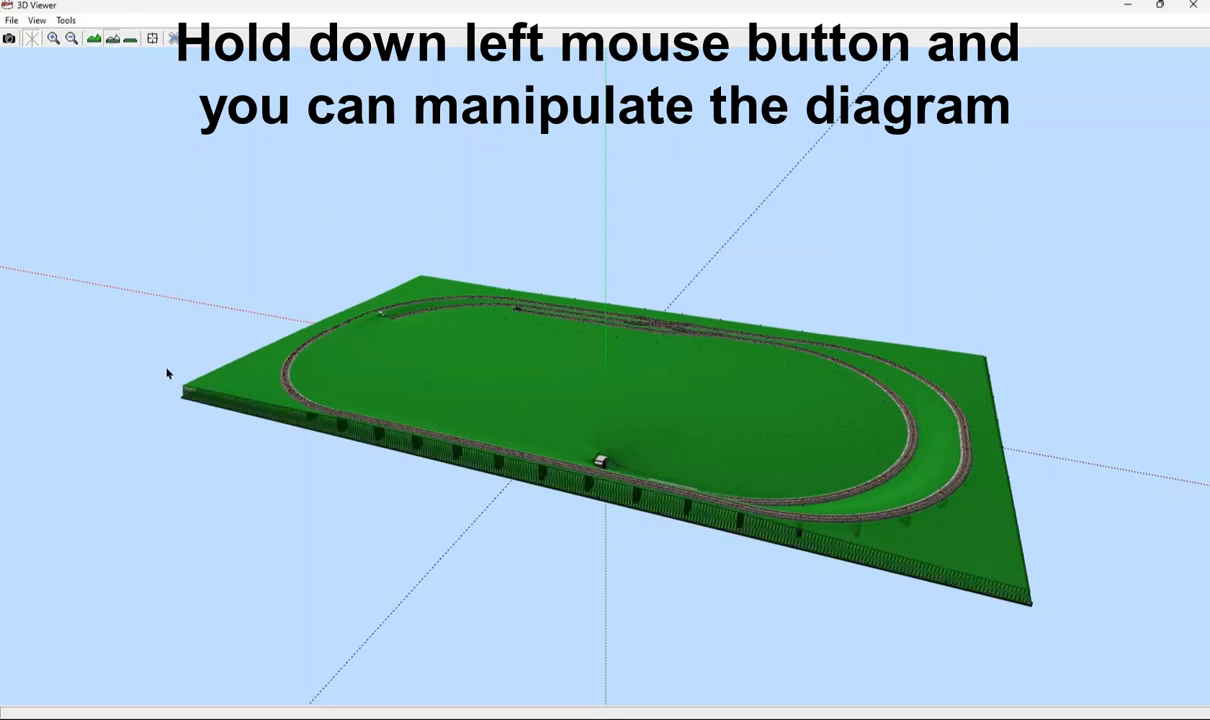
right_click(396, 498)
drag(389, 492, 363, 399)
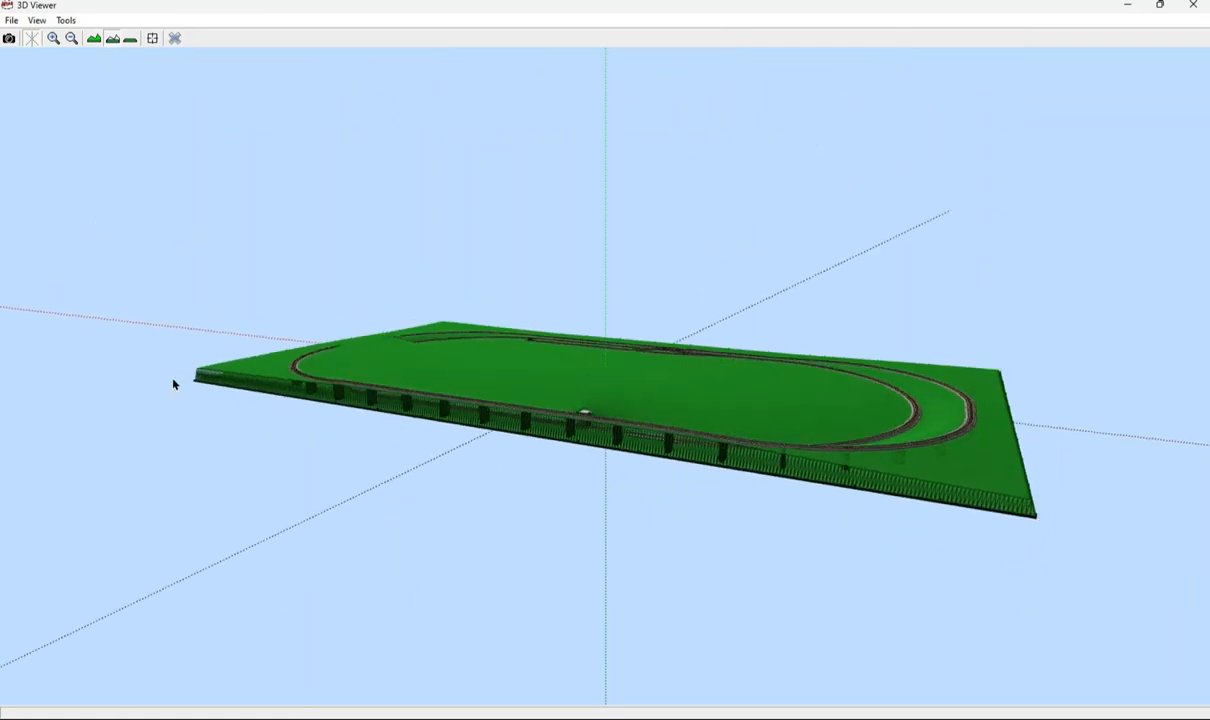
Display the 3D layout with only the flat baseboard and examine the elevated track supports from several angles.
click(128, 39)
drag(200, 515, 459, 520)
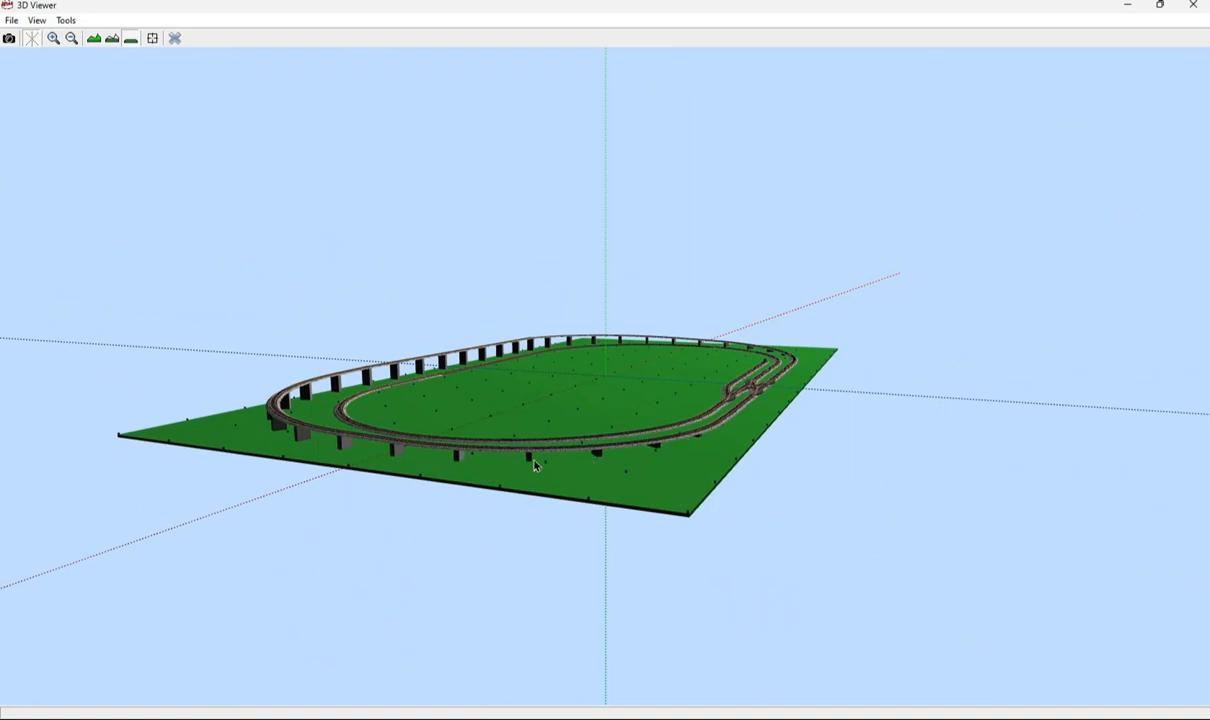
drag(325, 441, 286, 378)
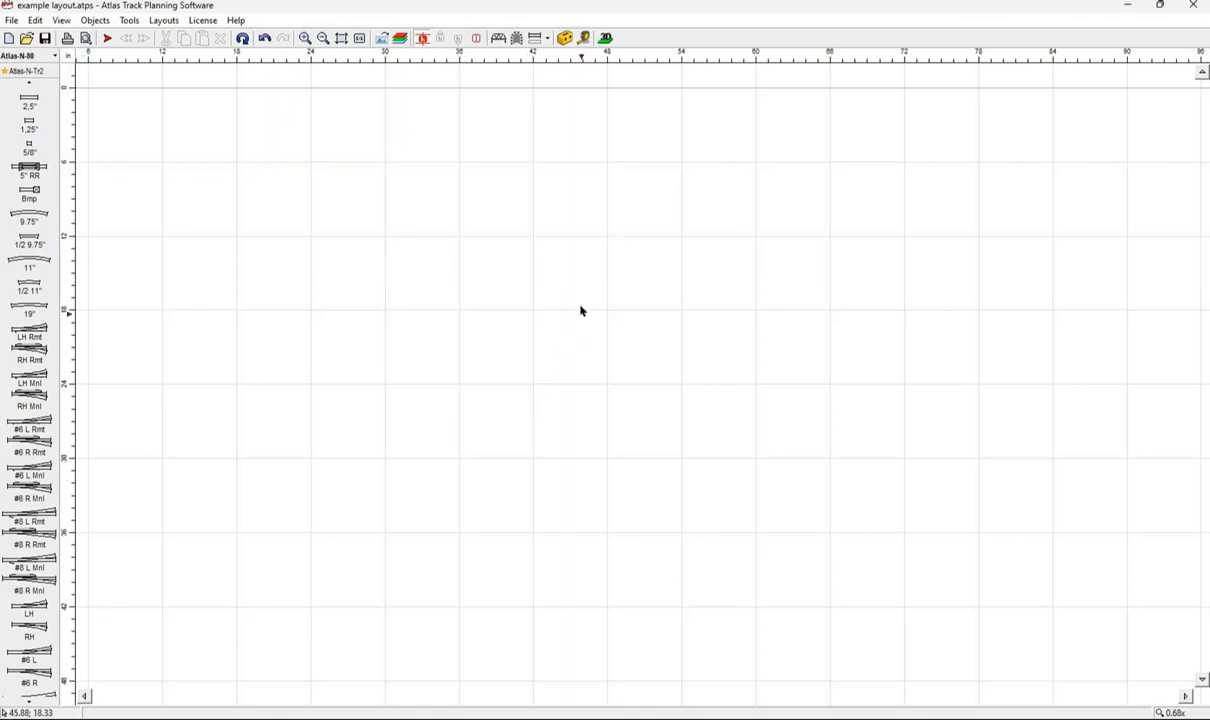
Create a rectangular baseboard about 96 by 48 inches with one corner at the drawing origin.
scroll(581, 316, down, 1)
scroll(578, 310, up, 1)
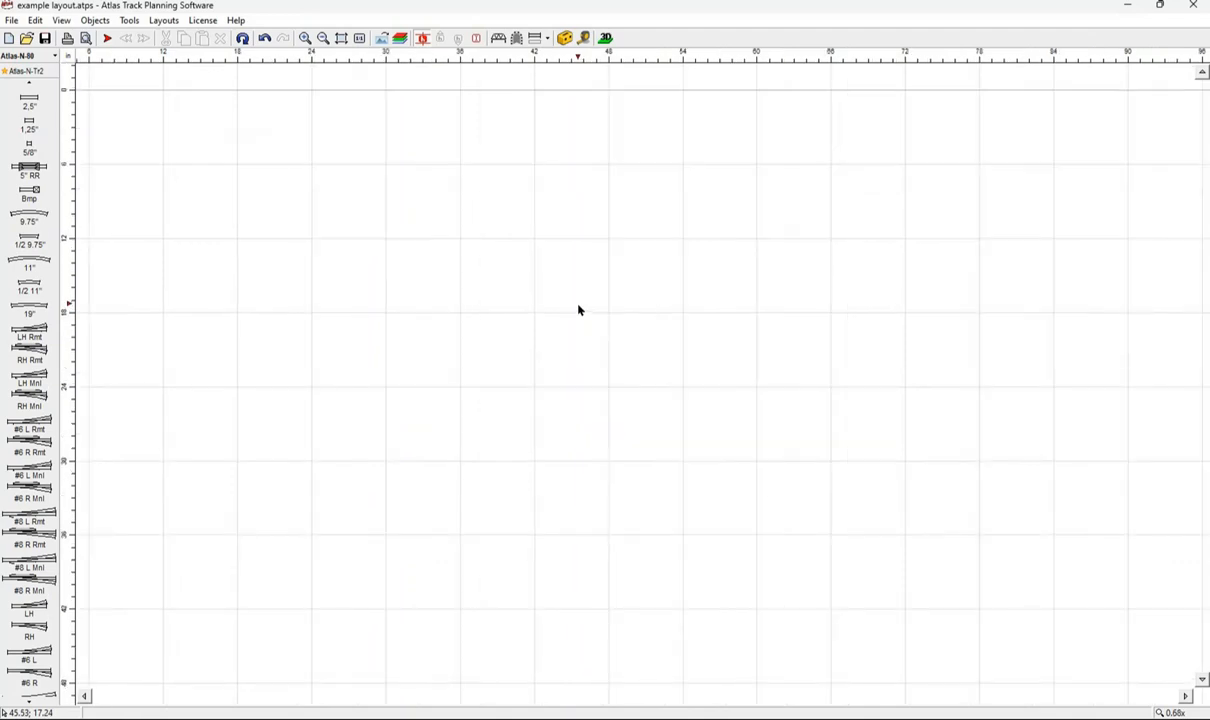
scroll(577, 310, down, 2)
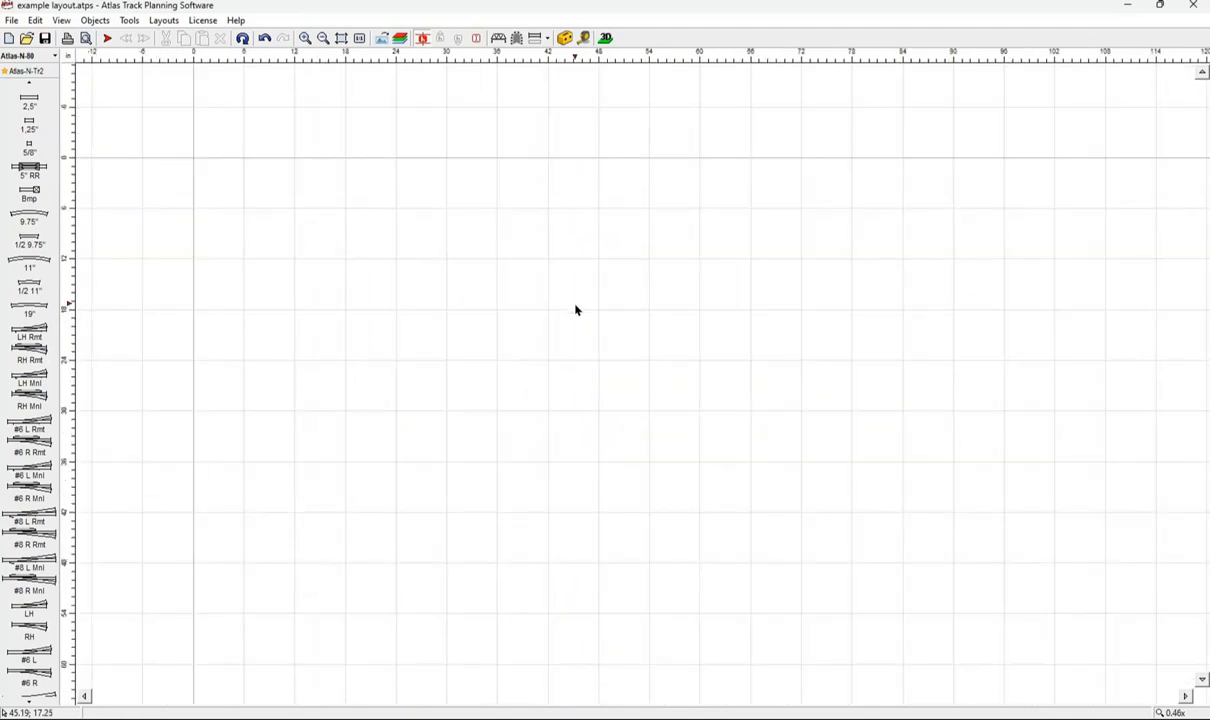
scroll(576, 310, up, 2)
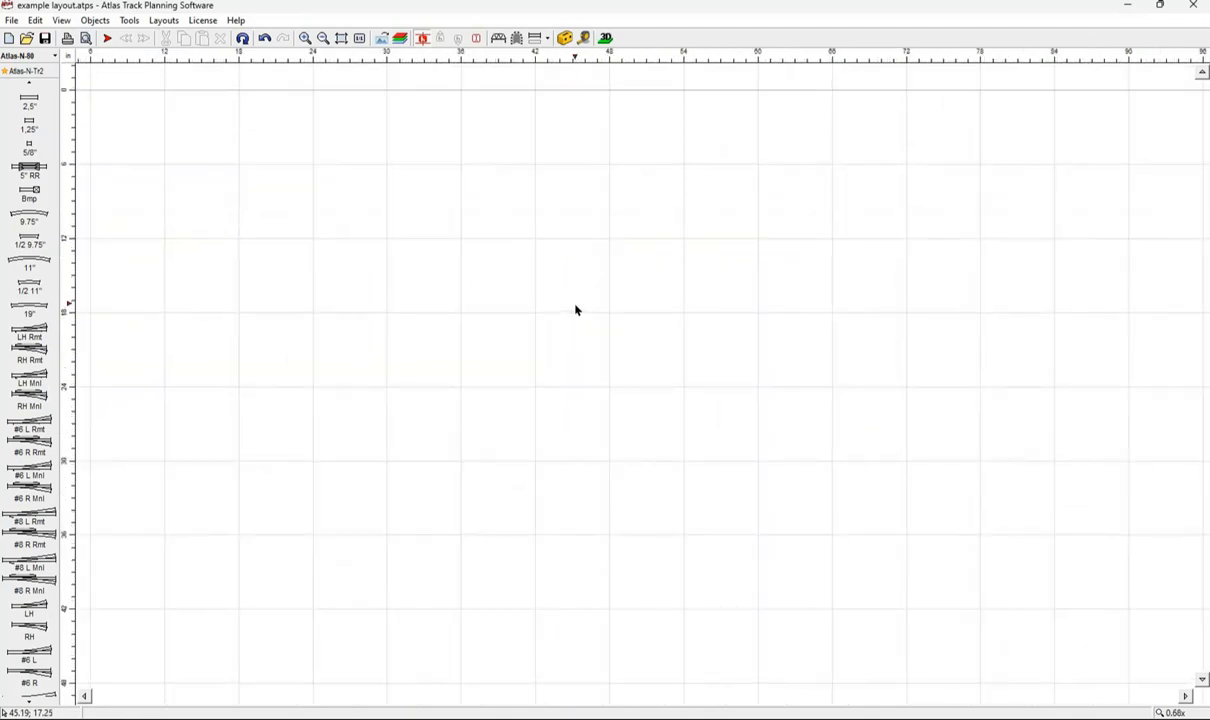
scroll(576, 310, down, 1)
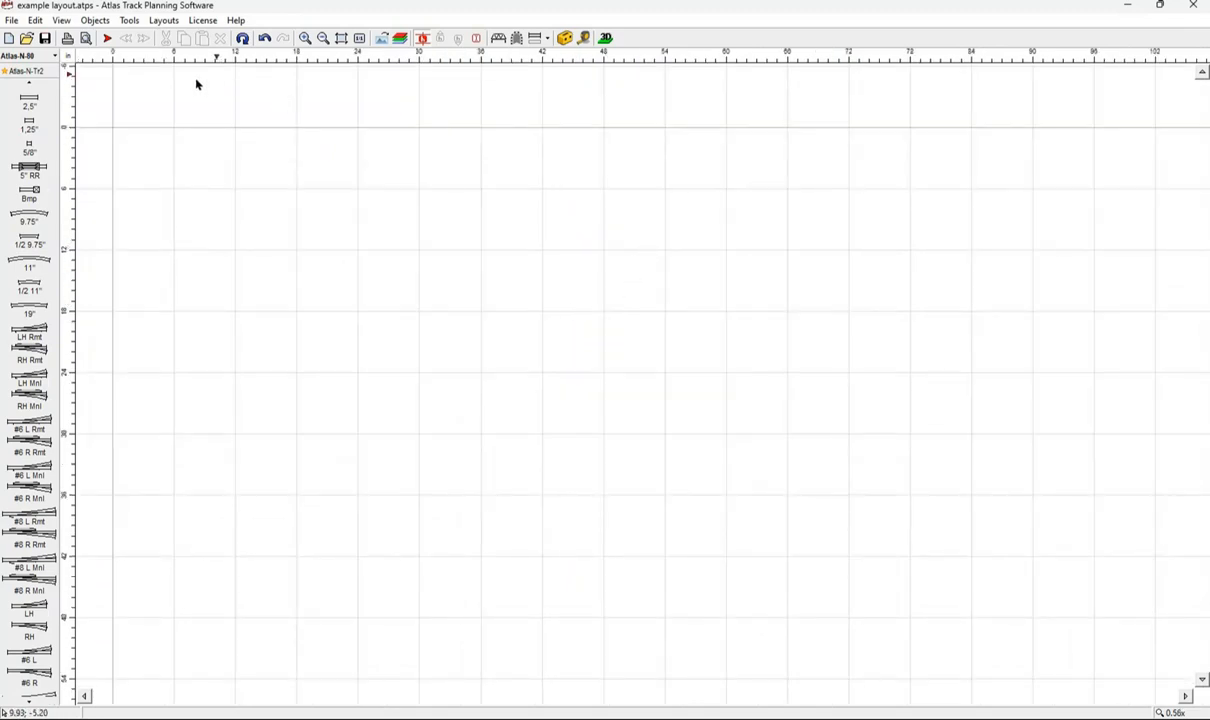
click(35, 20)
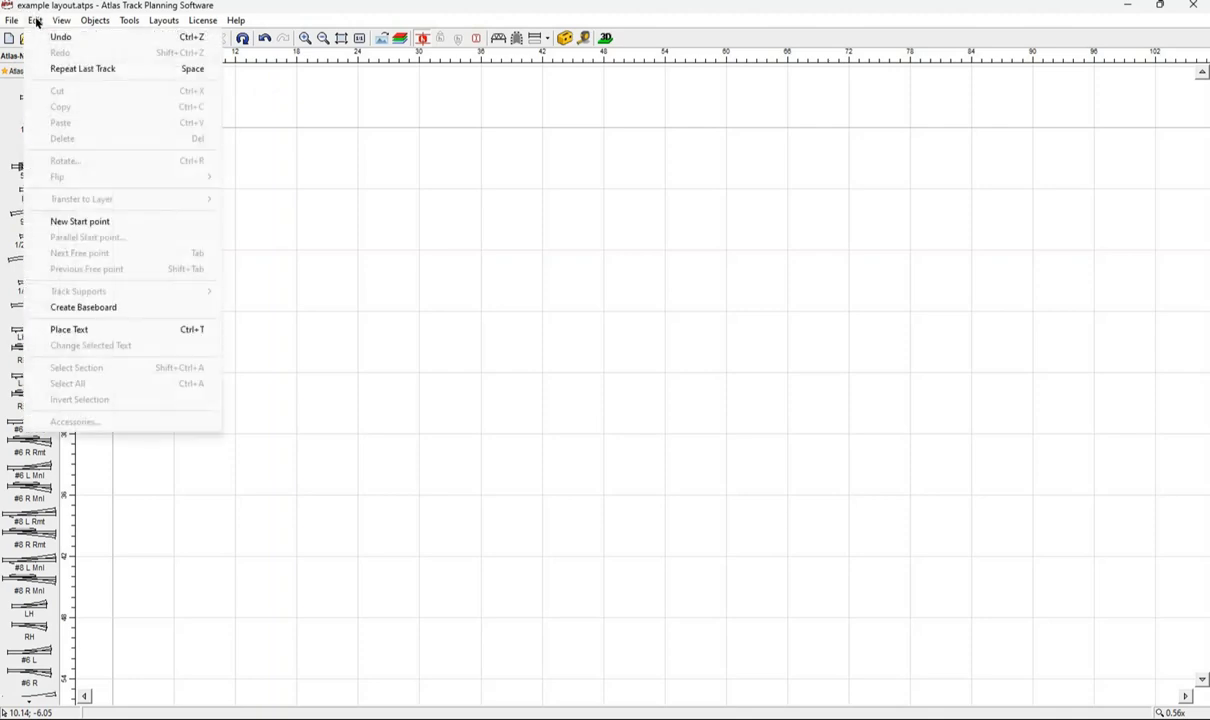
click(83, 308)
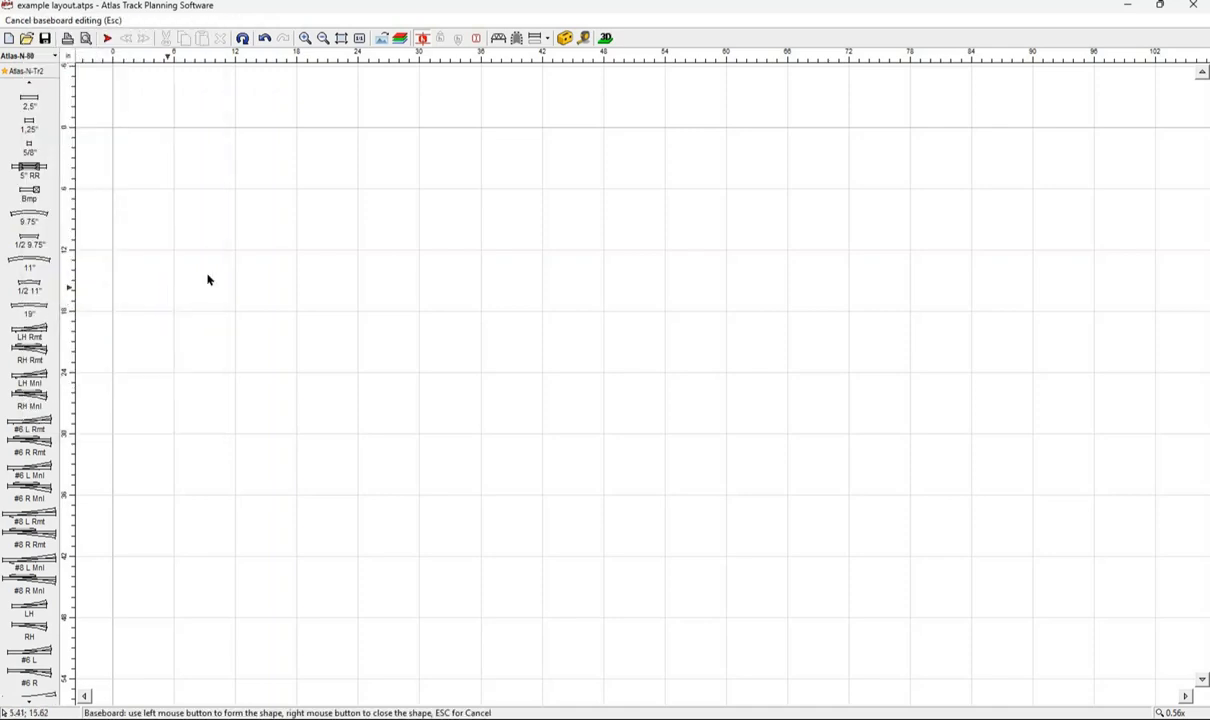
click(112, 130)
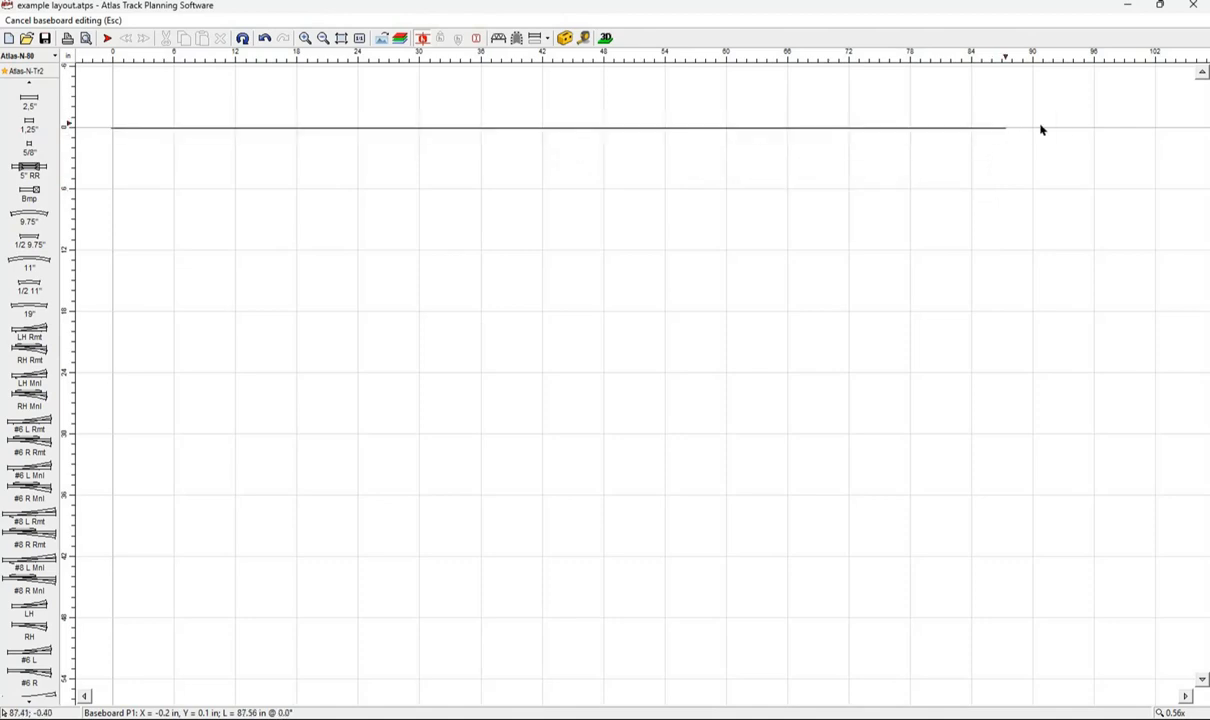
click(1094, 133)
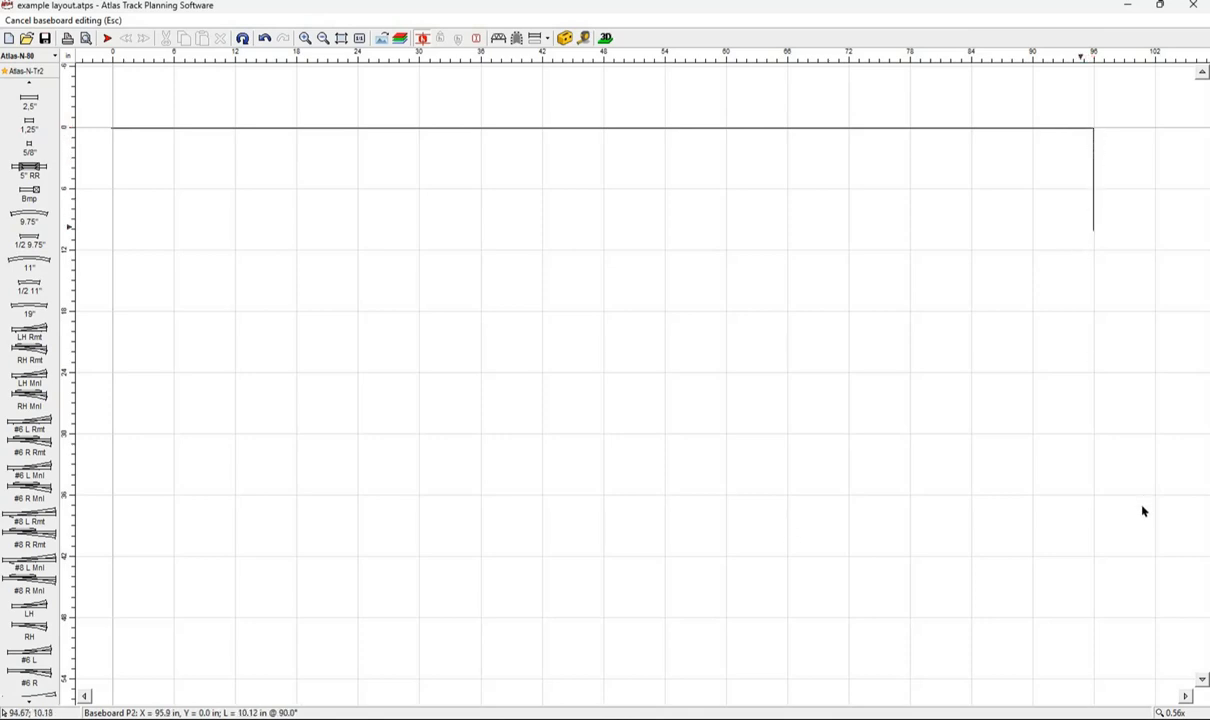
click(1097, 624)
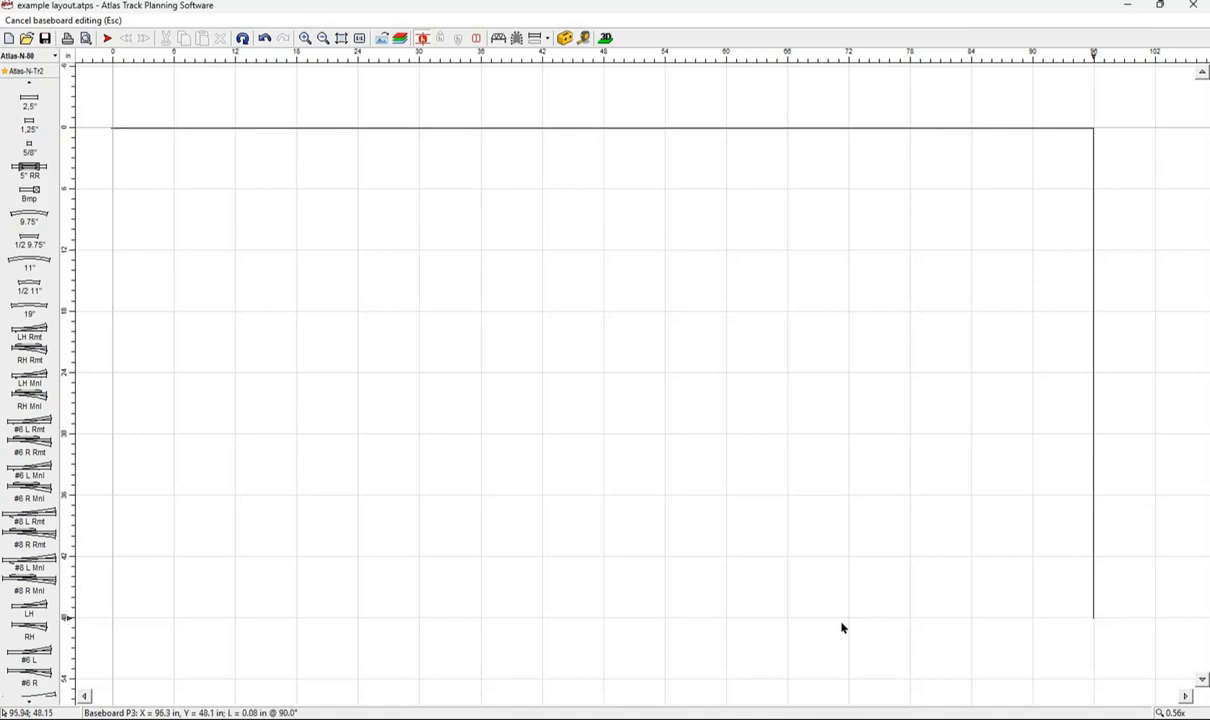
click(112, 620)
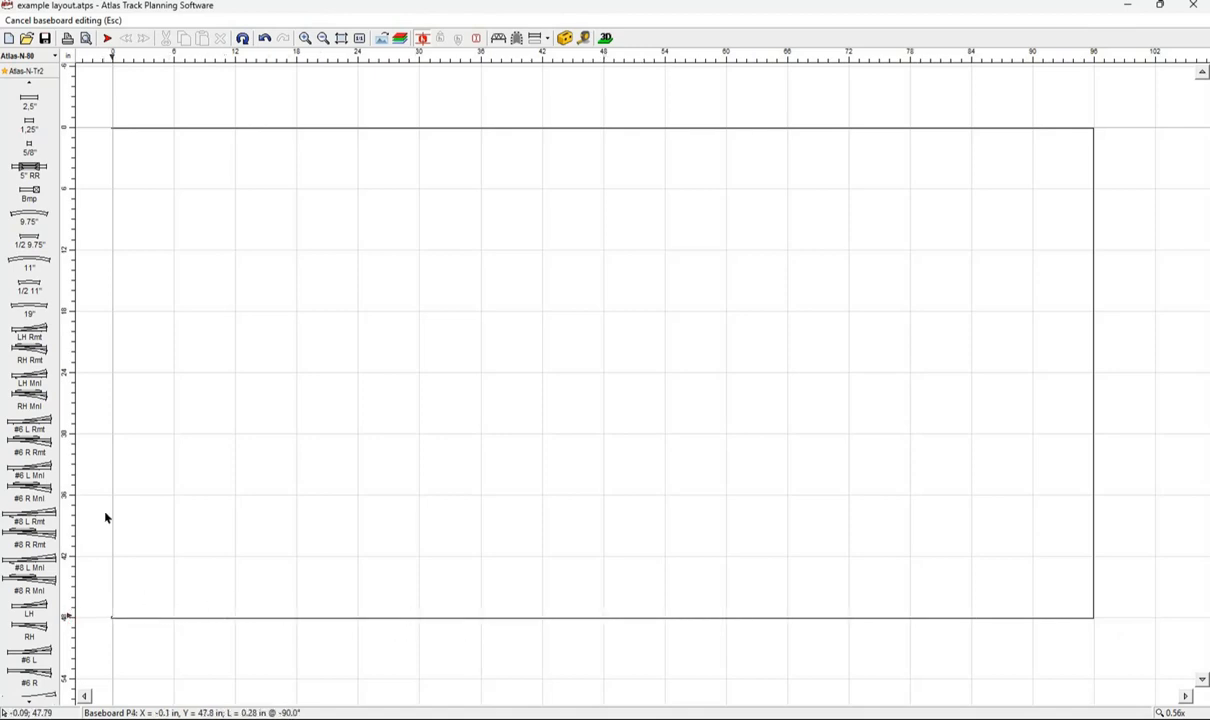
right_click(117, 240)
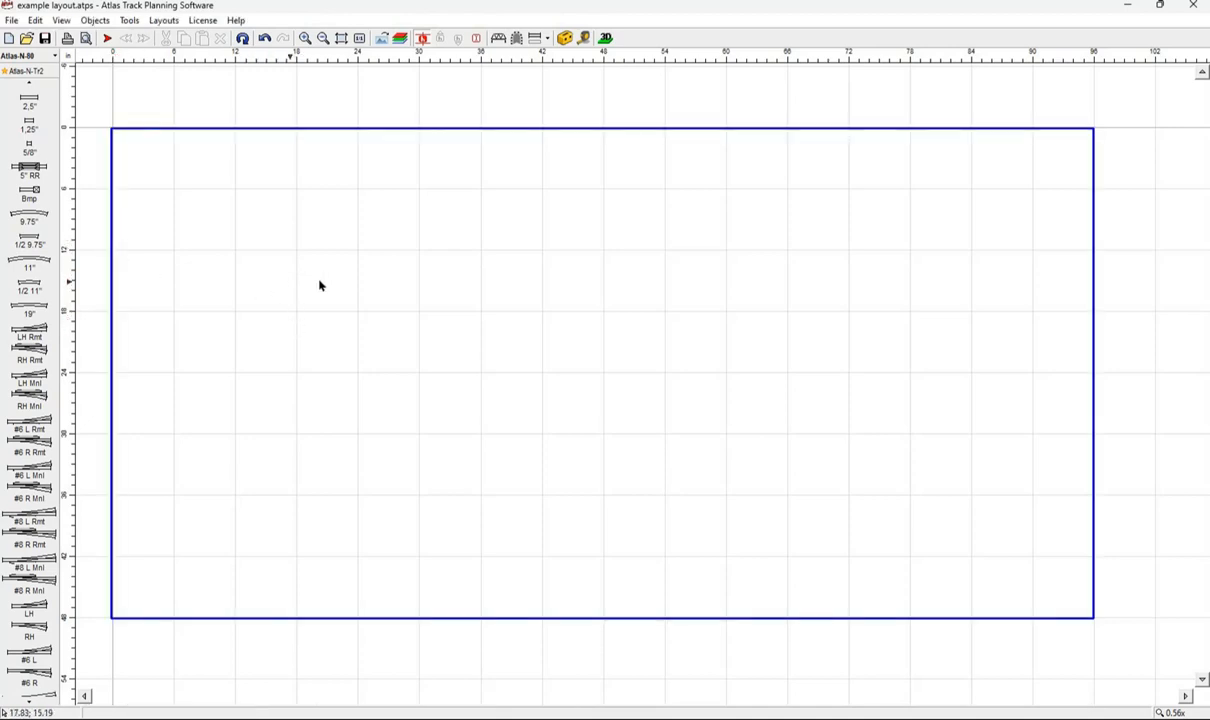
Place a new track start point inside the baseboard at about X 18.7, Y 41.2 inches.
click(35, 20)
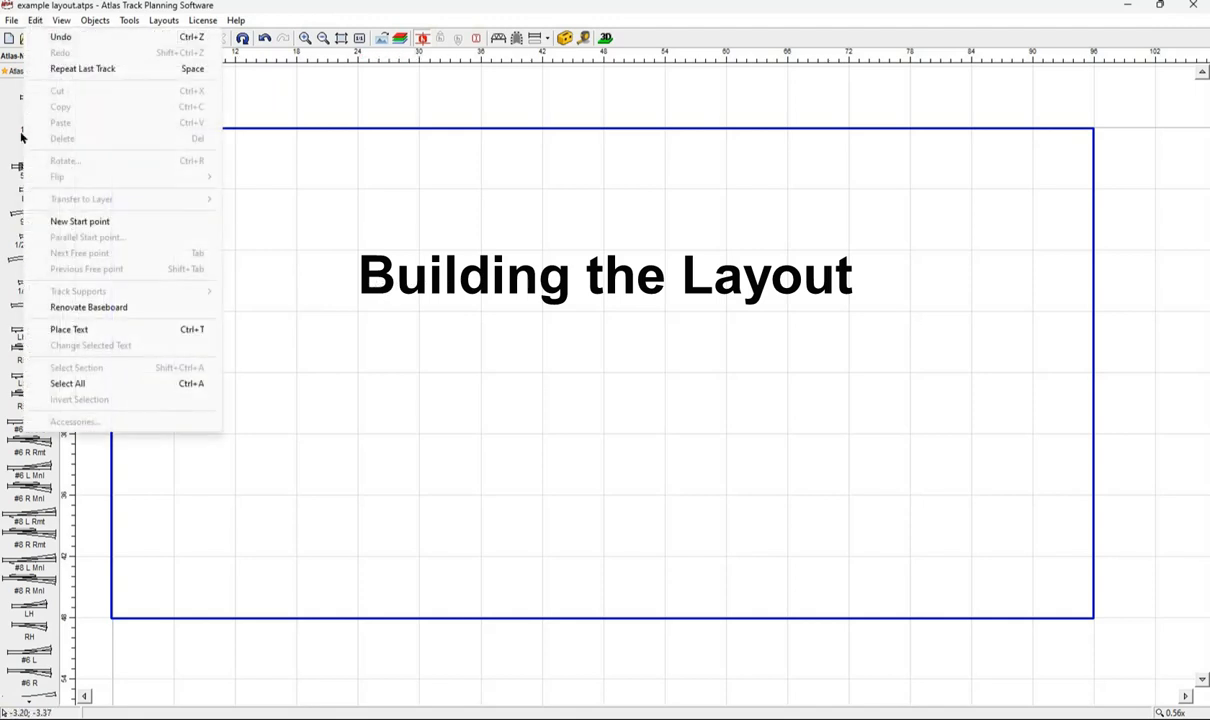
click(79, 221)
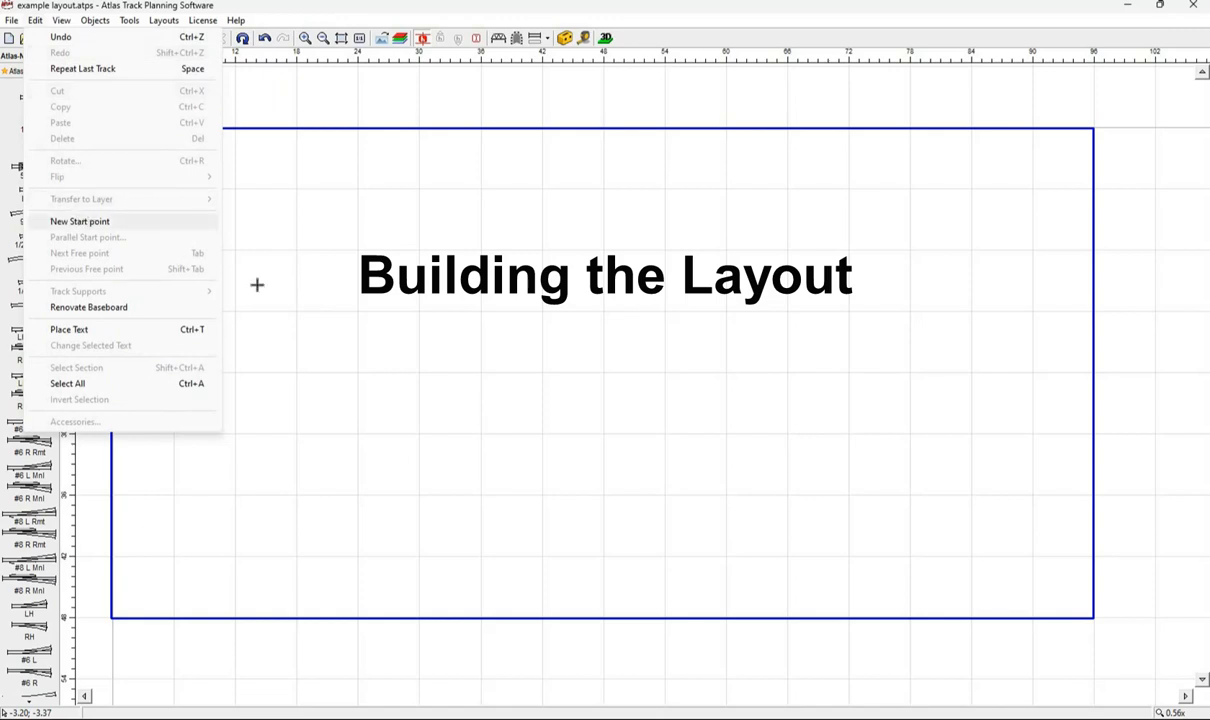
click(940, 548)
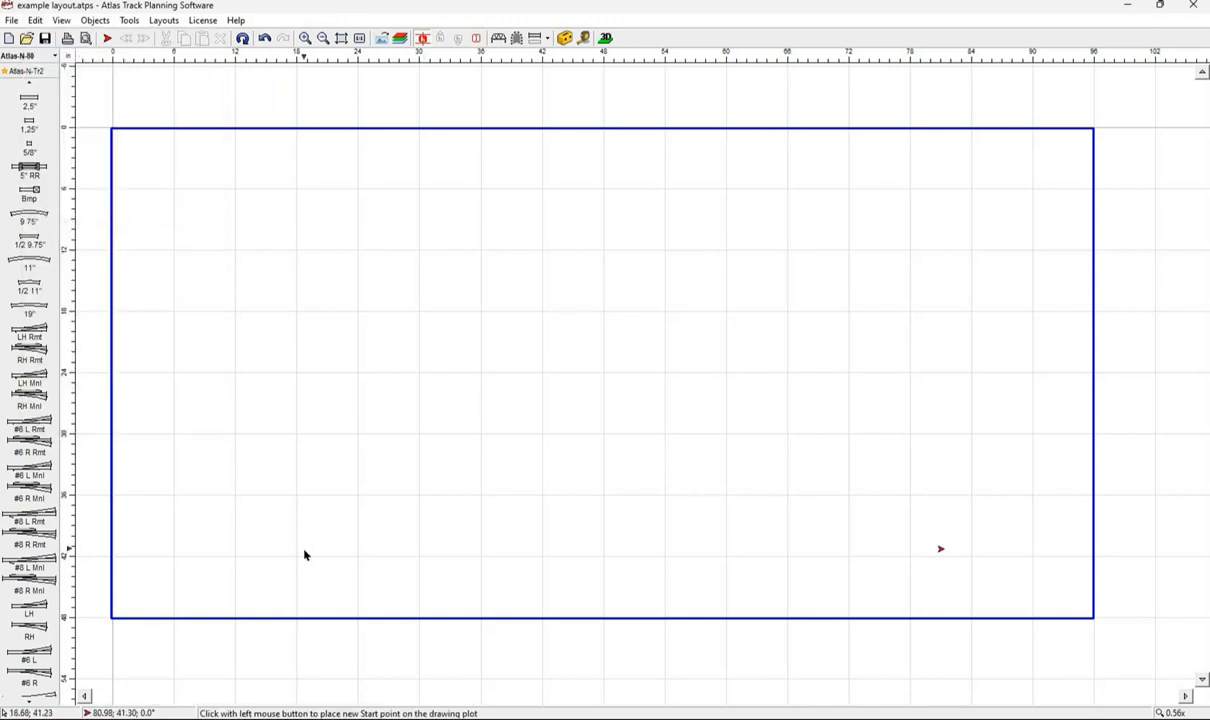
click(303, 548)
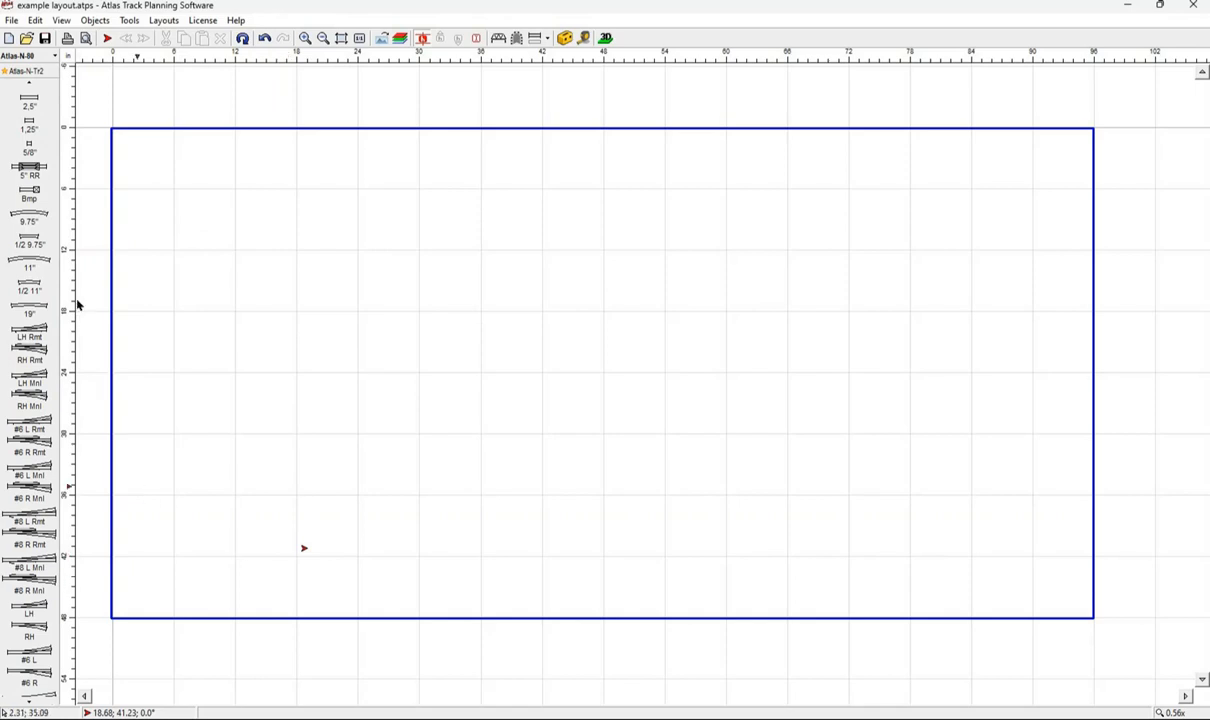
Lay two 5" straight track sections from the Atlas-N-80 library end to end from the start point.
scroll(40, 90, up, 2)
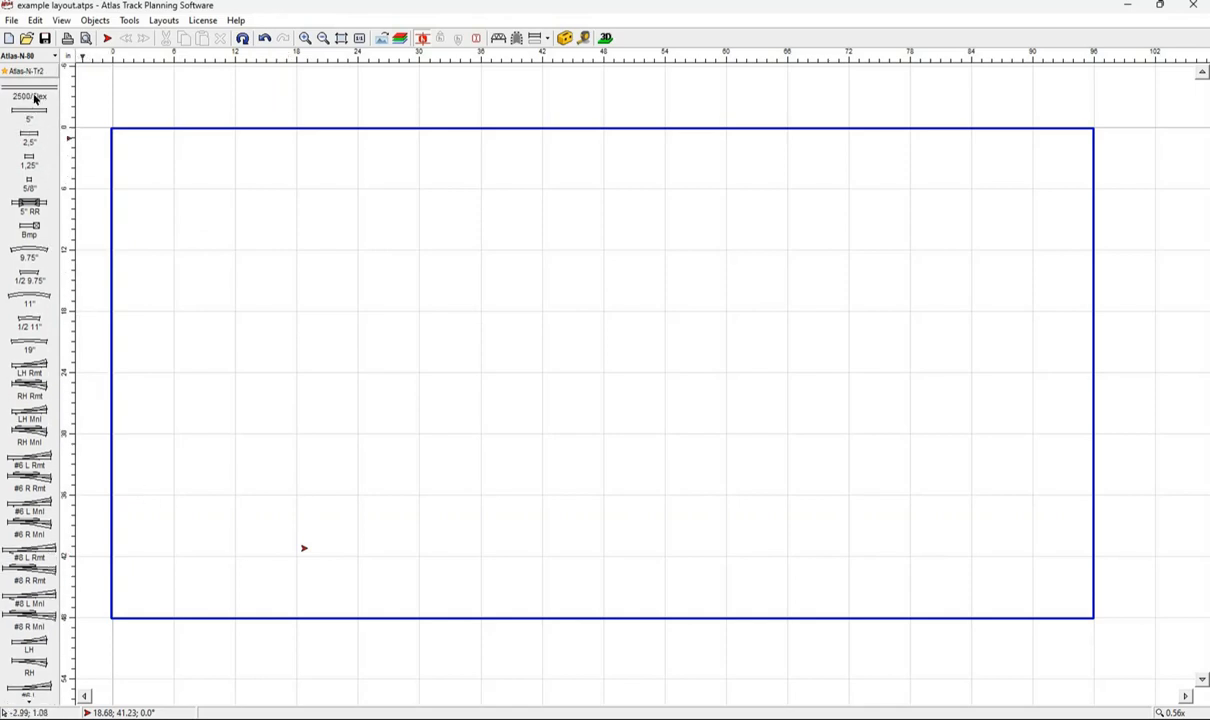
scroll(30, 112, down, 6)
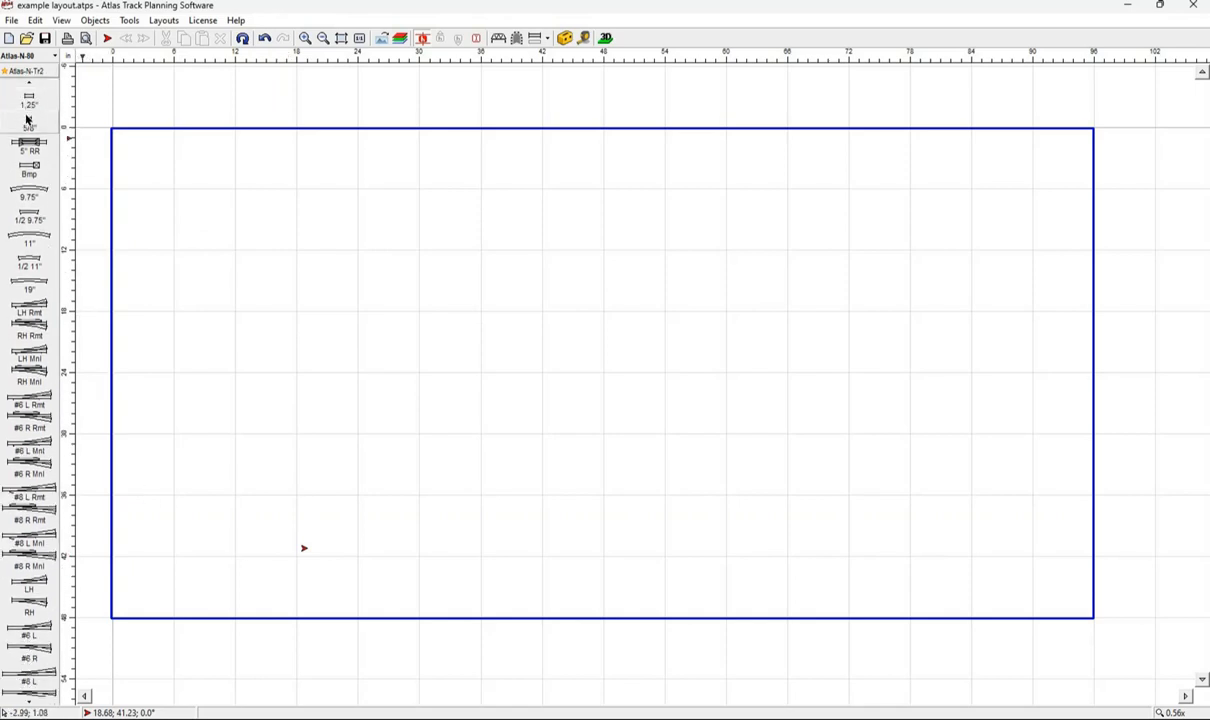
scroll(28, 134, down, 3)
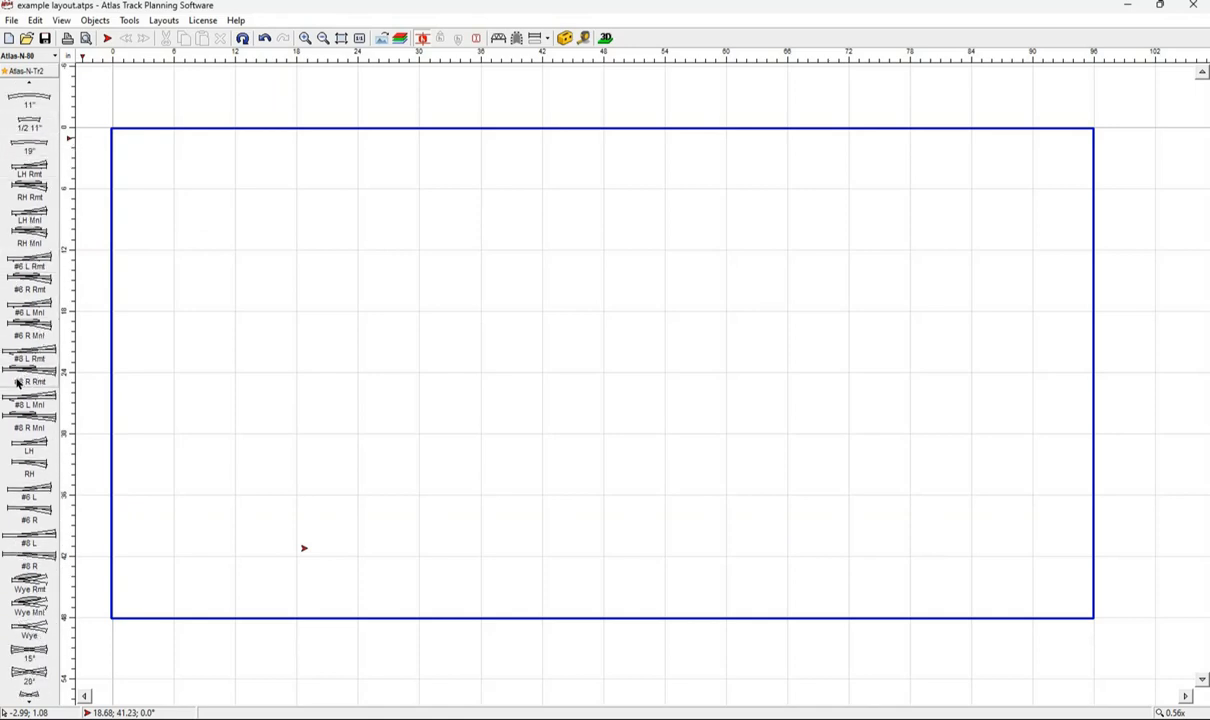
scroll(16, 378, down, 3)
scroll(16, 378, up, 1)
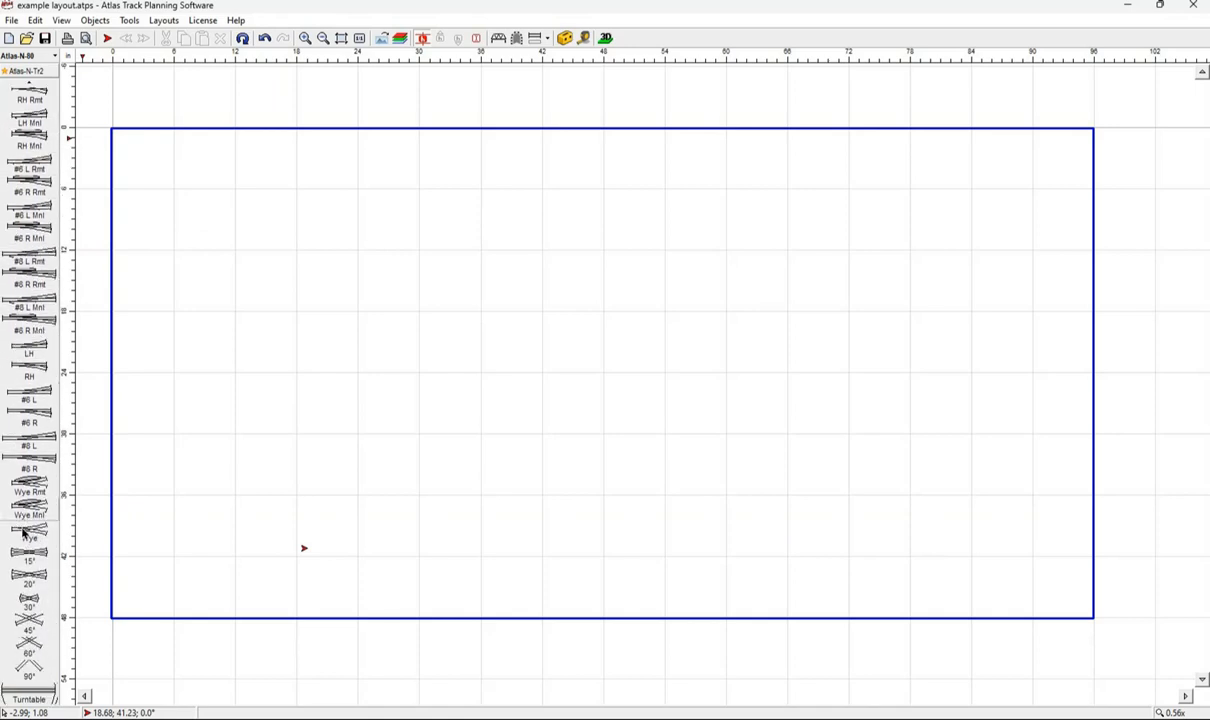
scroll(27, 465, up, 10)
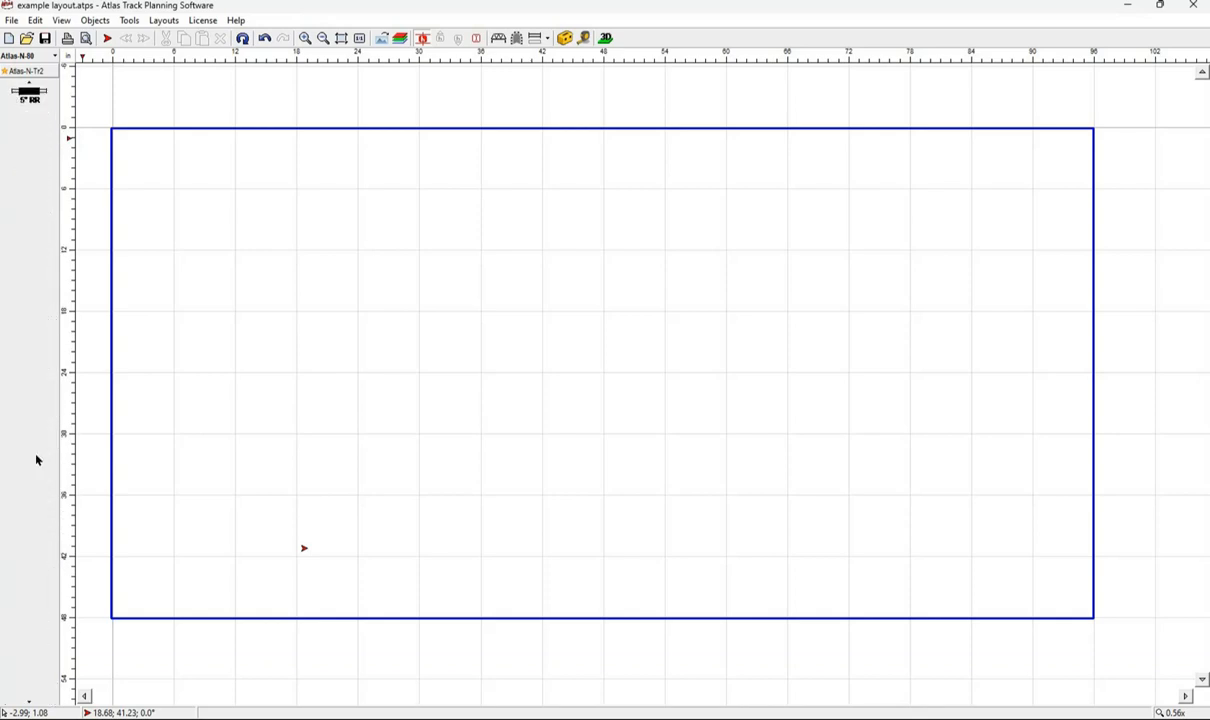
scroll(27, 462, up, 1)
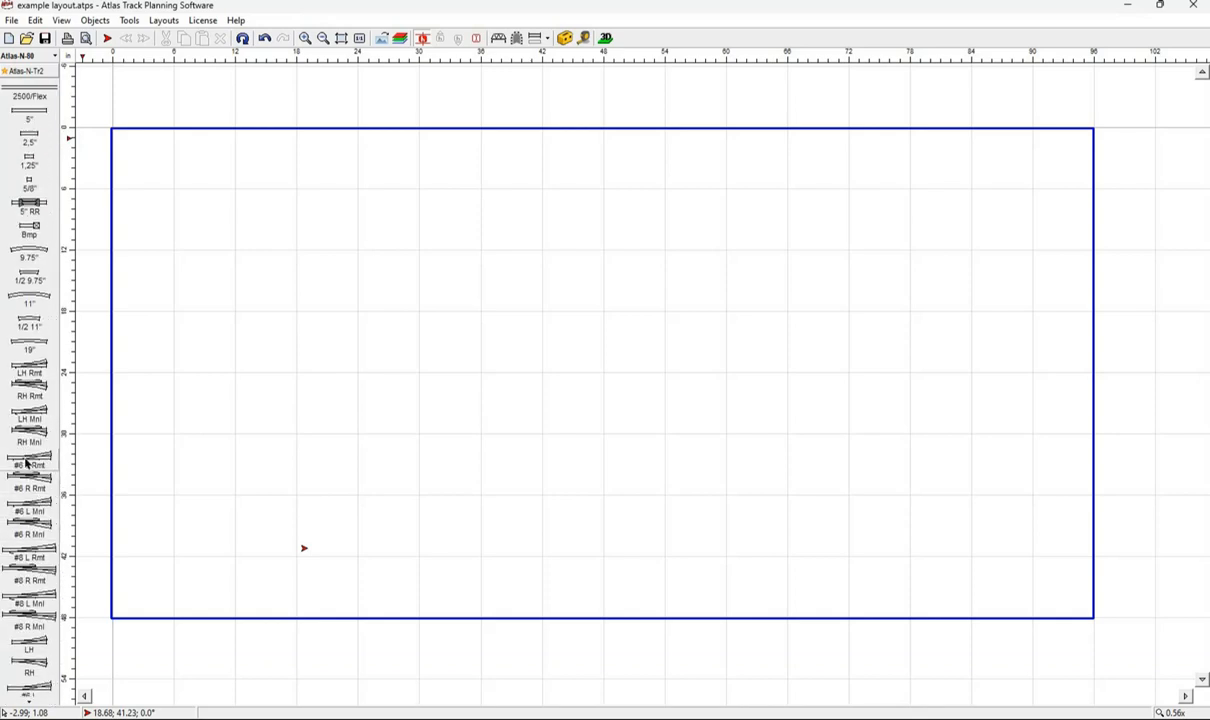
click(23, 112)
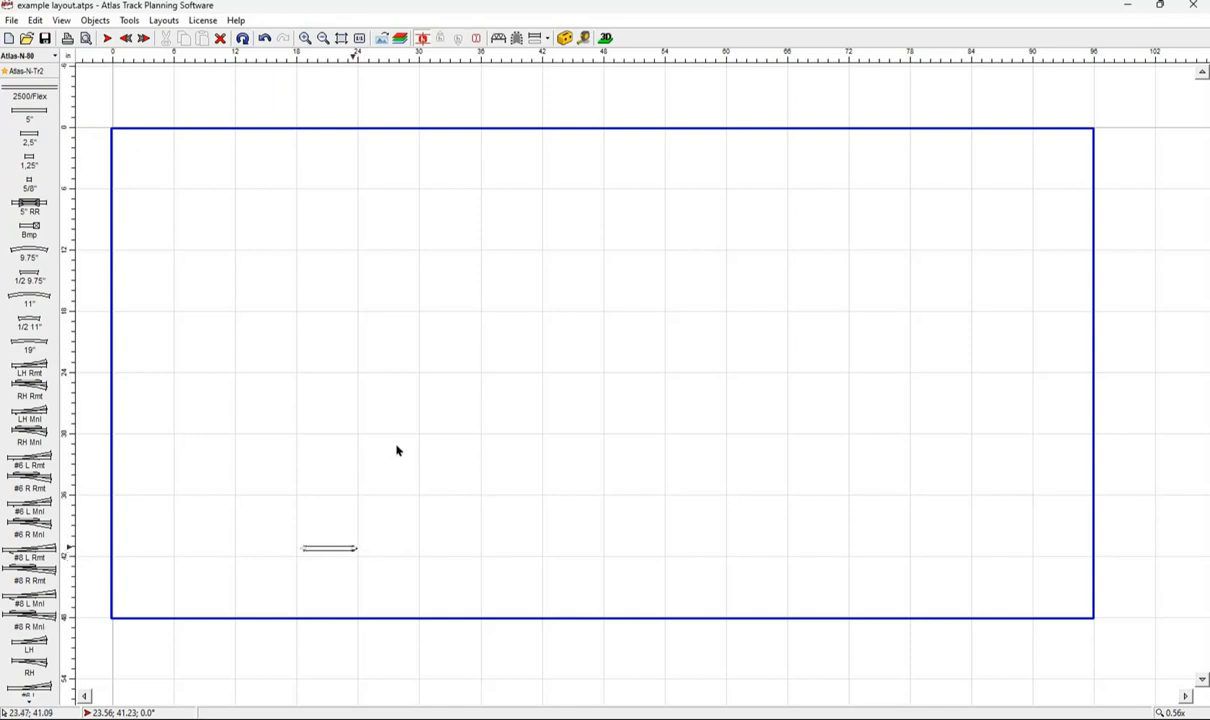
click(28, 109)
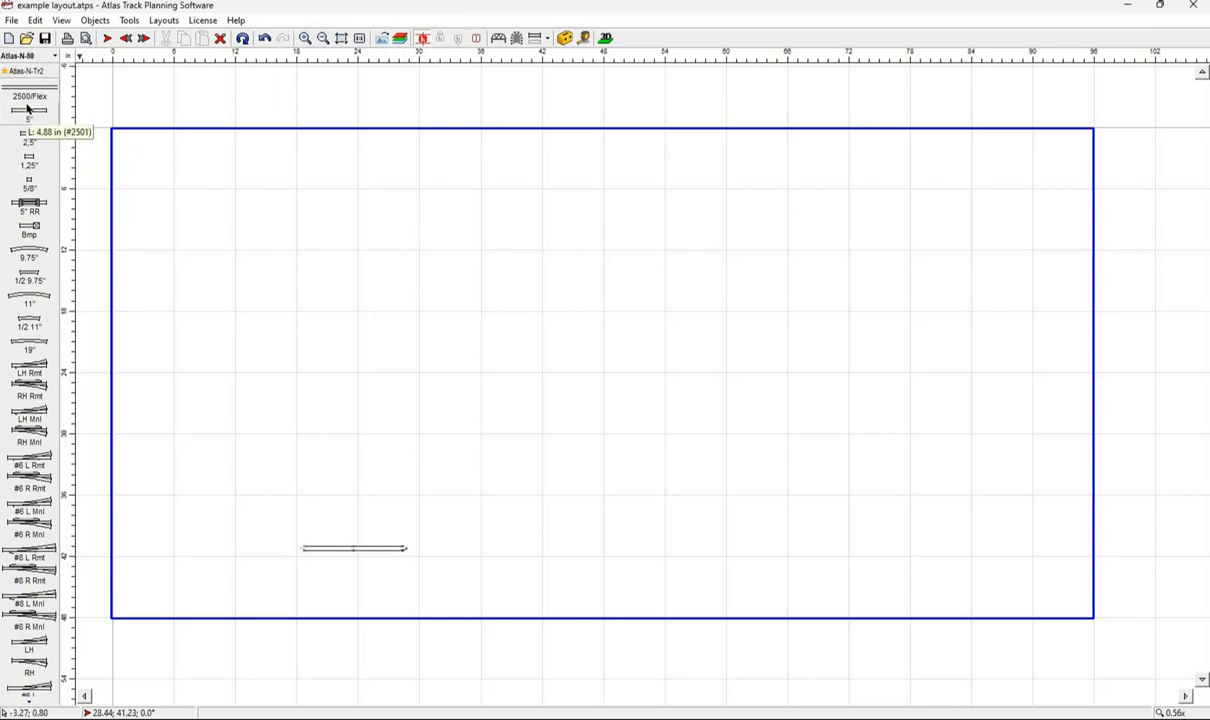
Lay eight more 5" straight sections end to end, extending the lower run to X 67.5 inches.
key(space)
key(space)
key(space)
key(space)
key(space)
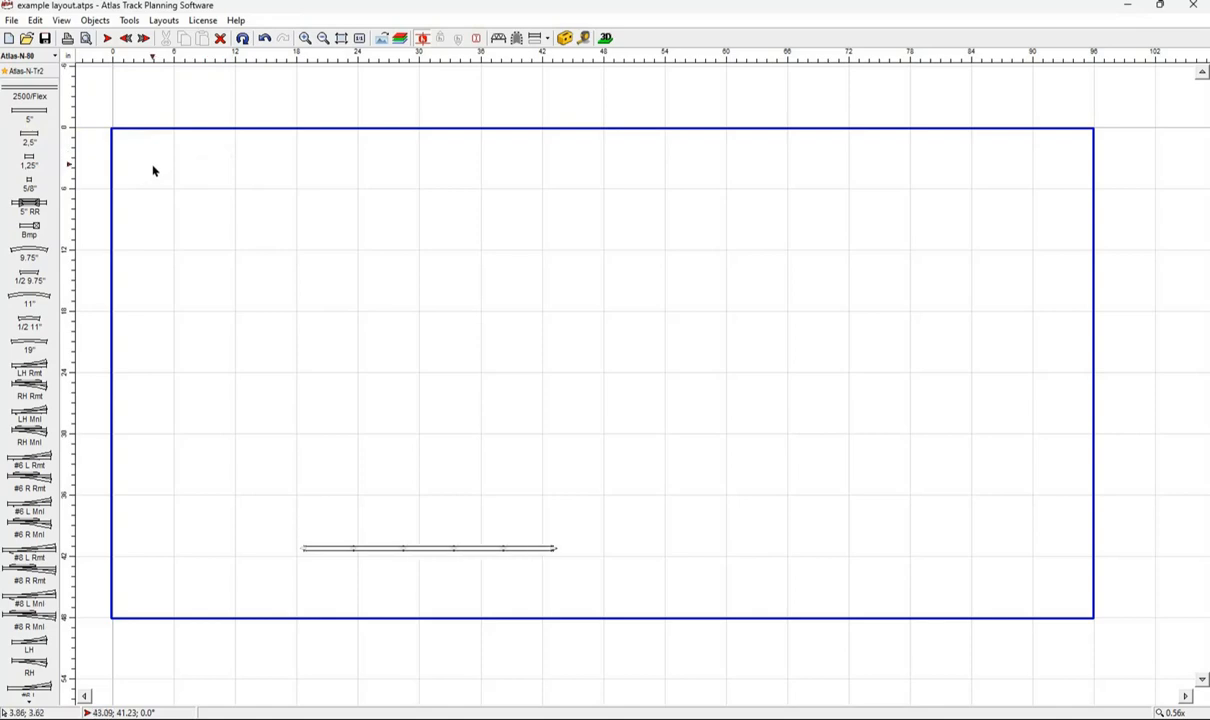
key(space)
key(space)
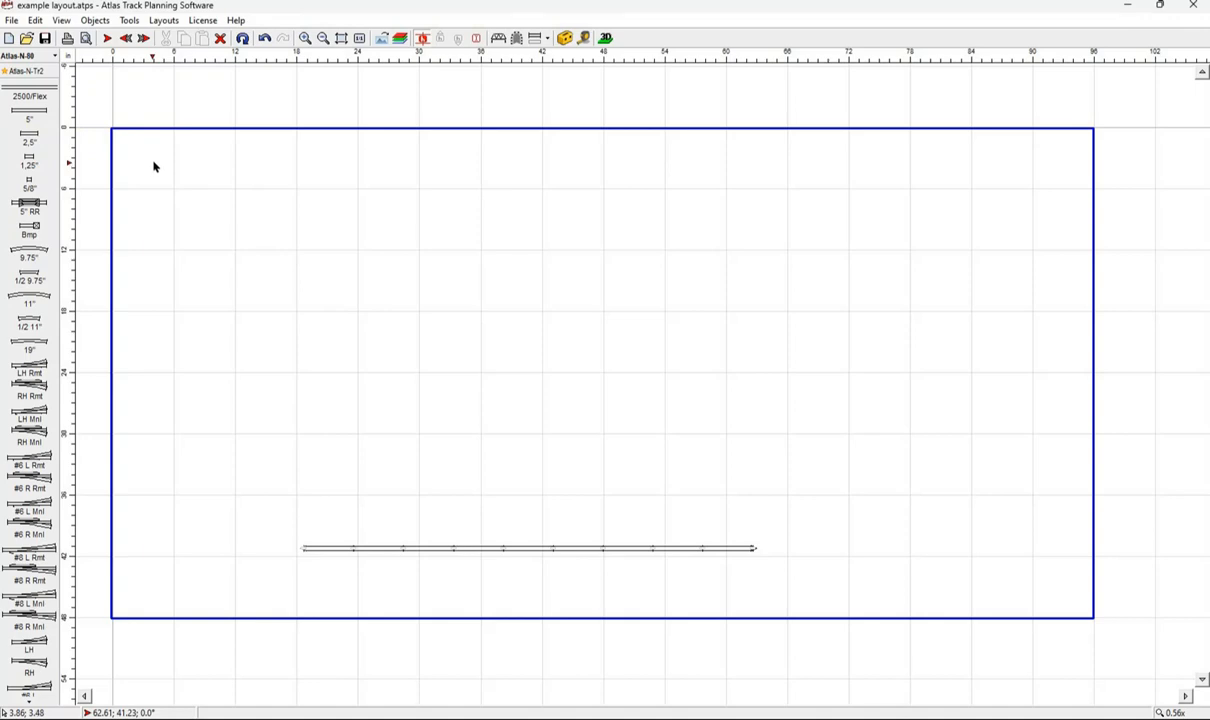
key(space)
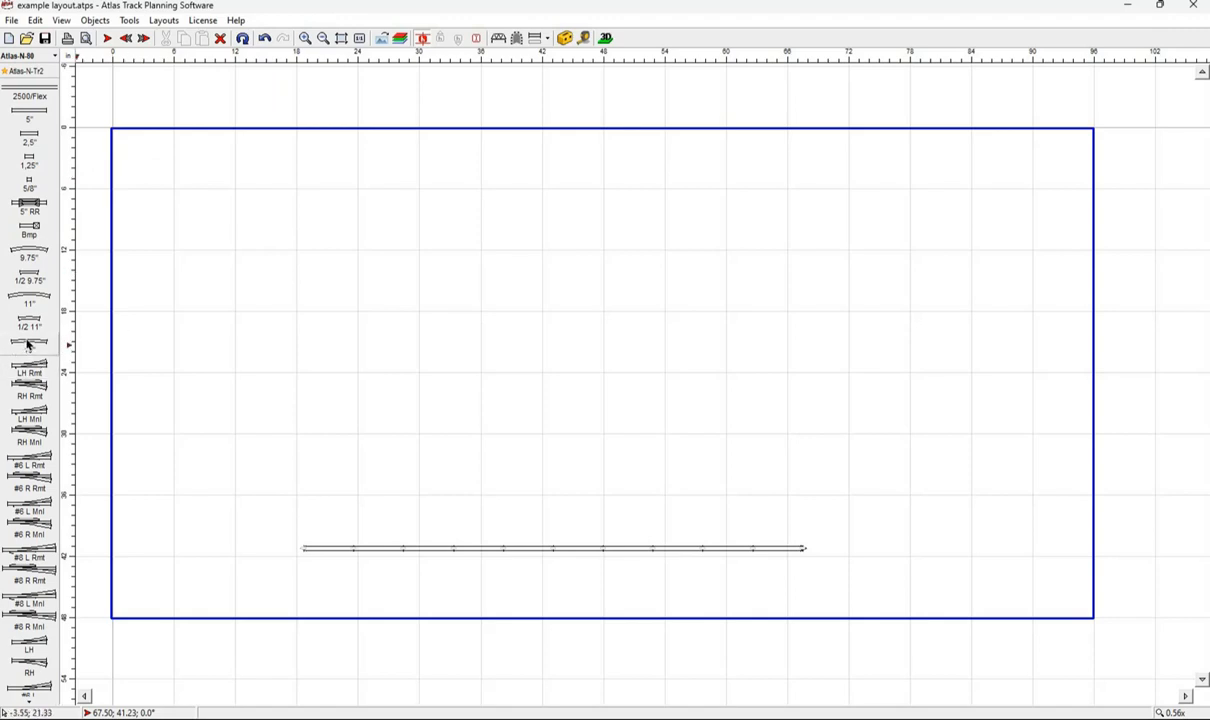
Try a 19" curve turning right at the end of the straight run and undo it.
drag(28, 345, 65, 345)
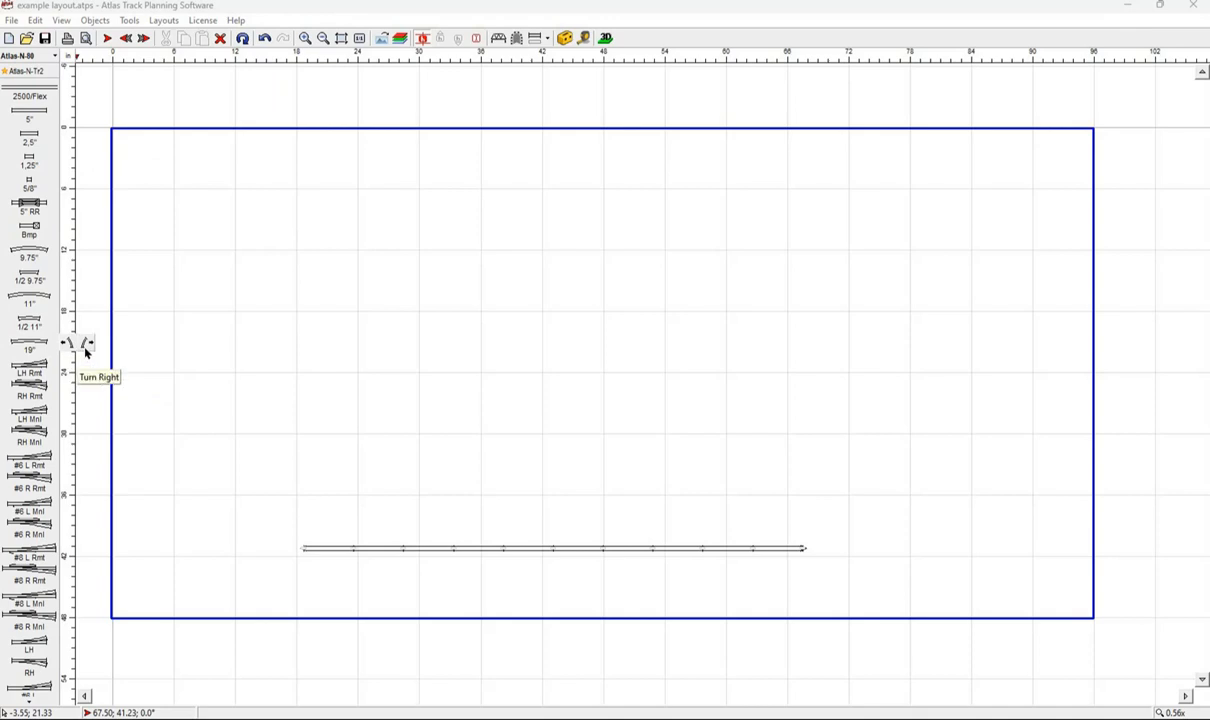
click(86, 344)
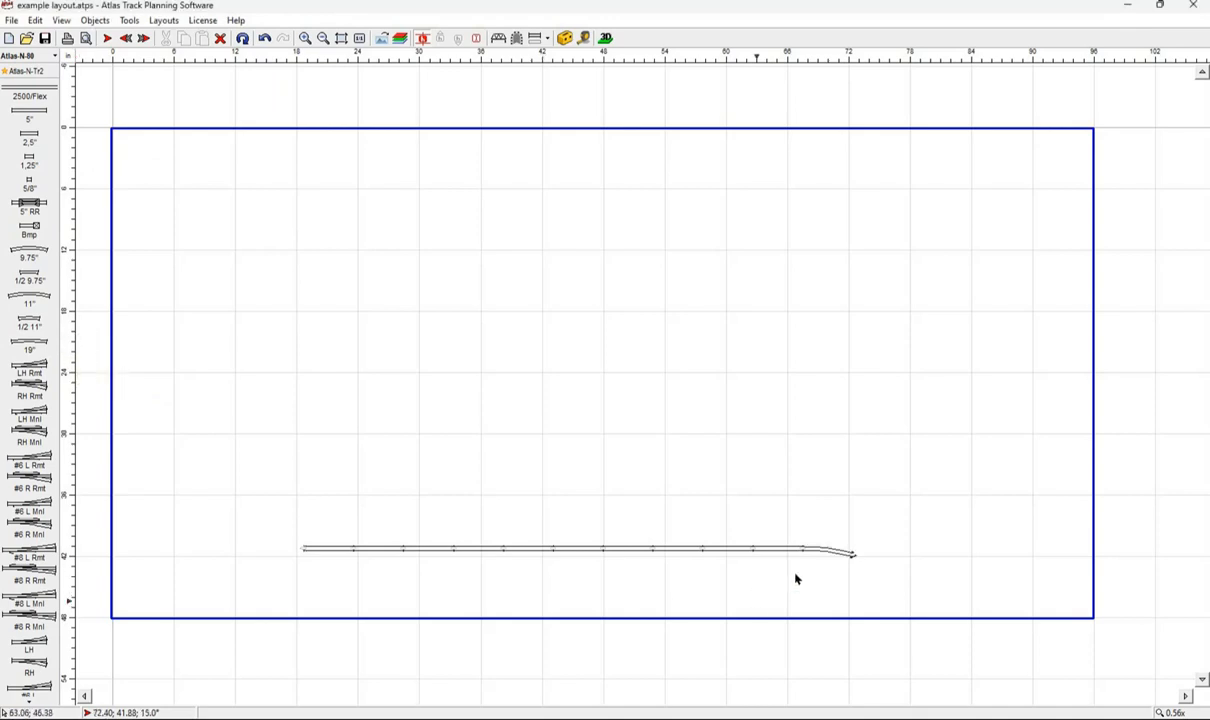
key(ctrl+z)
Lay twelve 19" curve sections turning left from the end of the straight run to form a 180° bend.
click(18, 343)
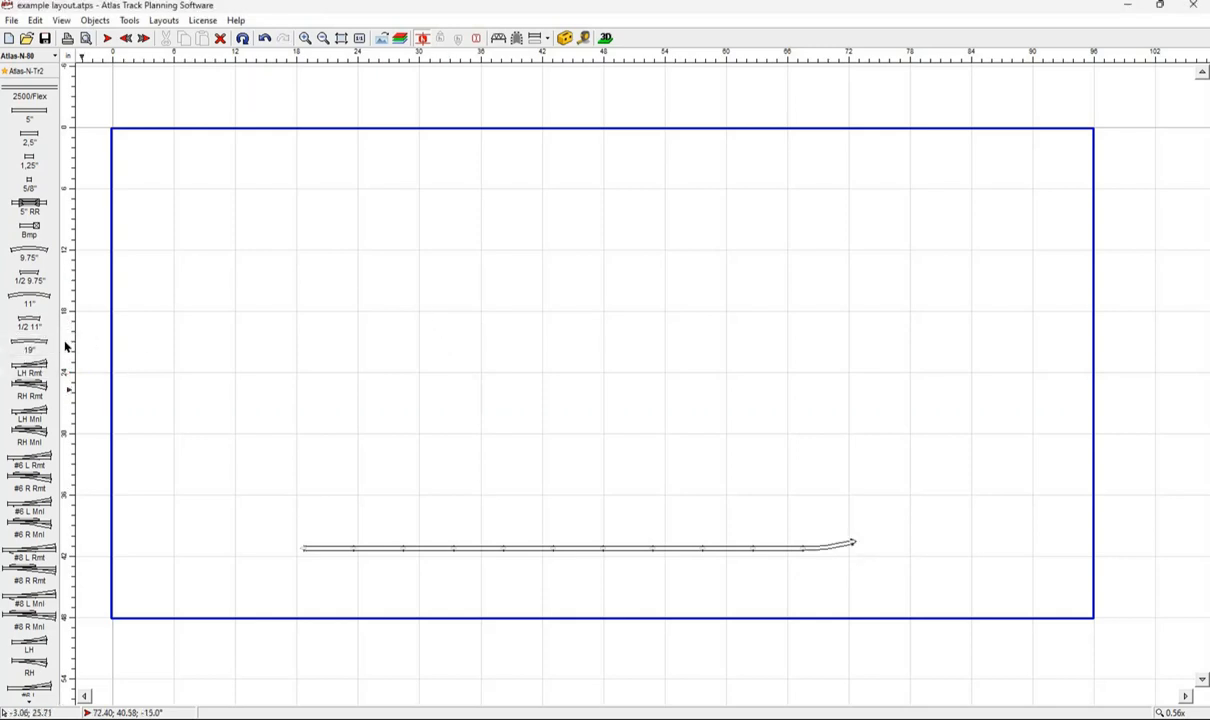
key(space)
key(space)
key(space)
key(space)
key(space)
key(space)
key(space)
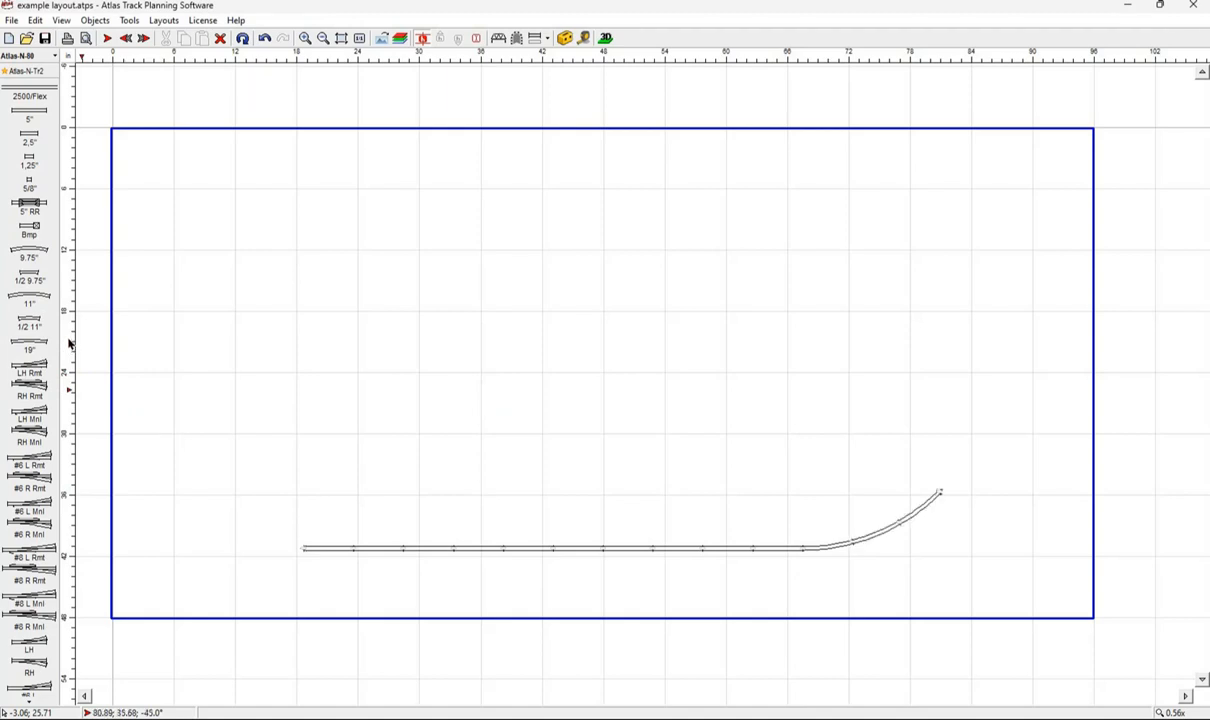
key(space)
key(space)
key(space)
key(space)
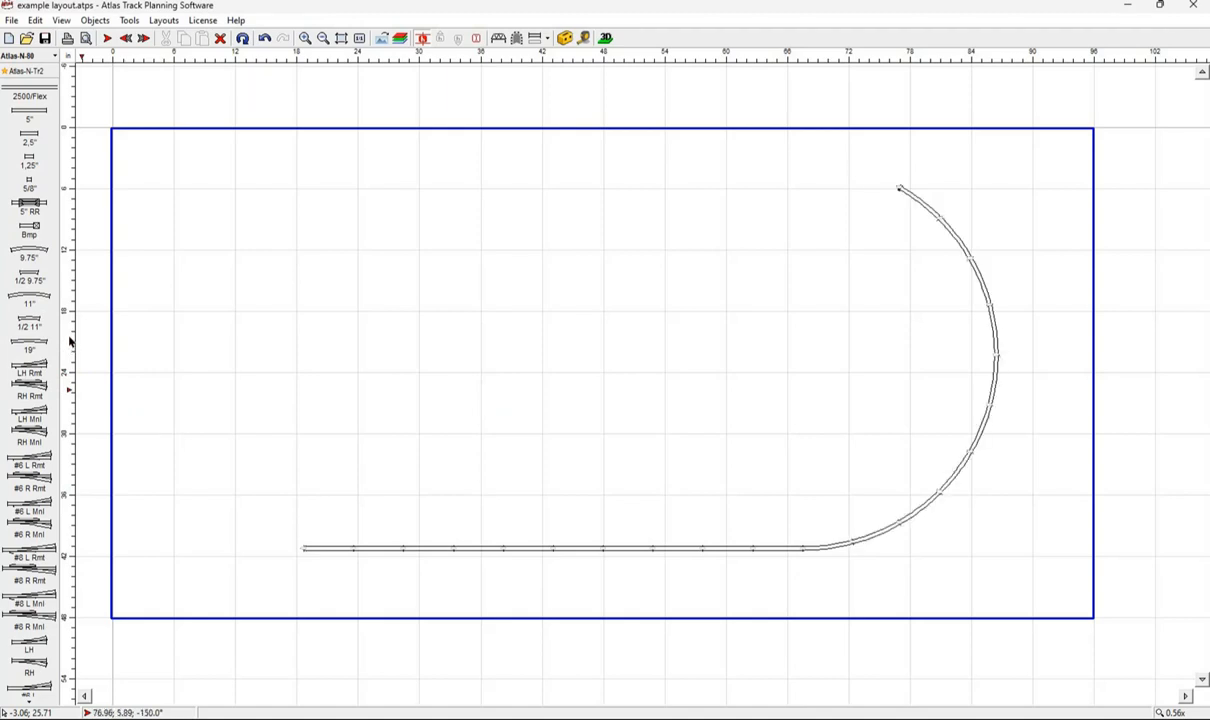
Lay ten 5" straight sections from the bend's end, parallel to the lower run.
click(22, 110)
click(22, 110)
click(22, 110)
click(22, 110)
click(22, 110)
click(22, 110)
click(22, 110)
click(22, 110)
click(22, 110)
click(22, 110)
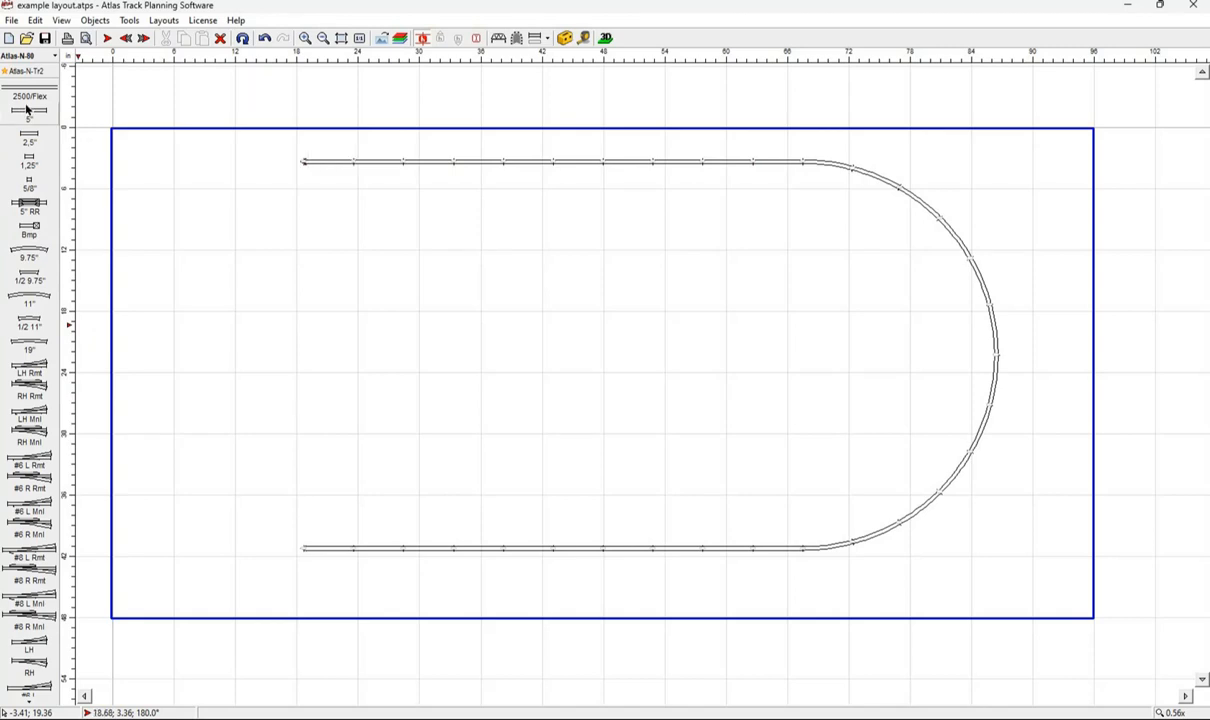
Close the oval with twelve left-turning 19" curve sections between the upper and lower straight runs.
drag(28, 346, 125, 335)
click(50, 337)
click(48, 337)
click(48, 336)
click(48, 336)
click(48, 336)
click(48, 336)
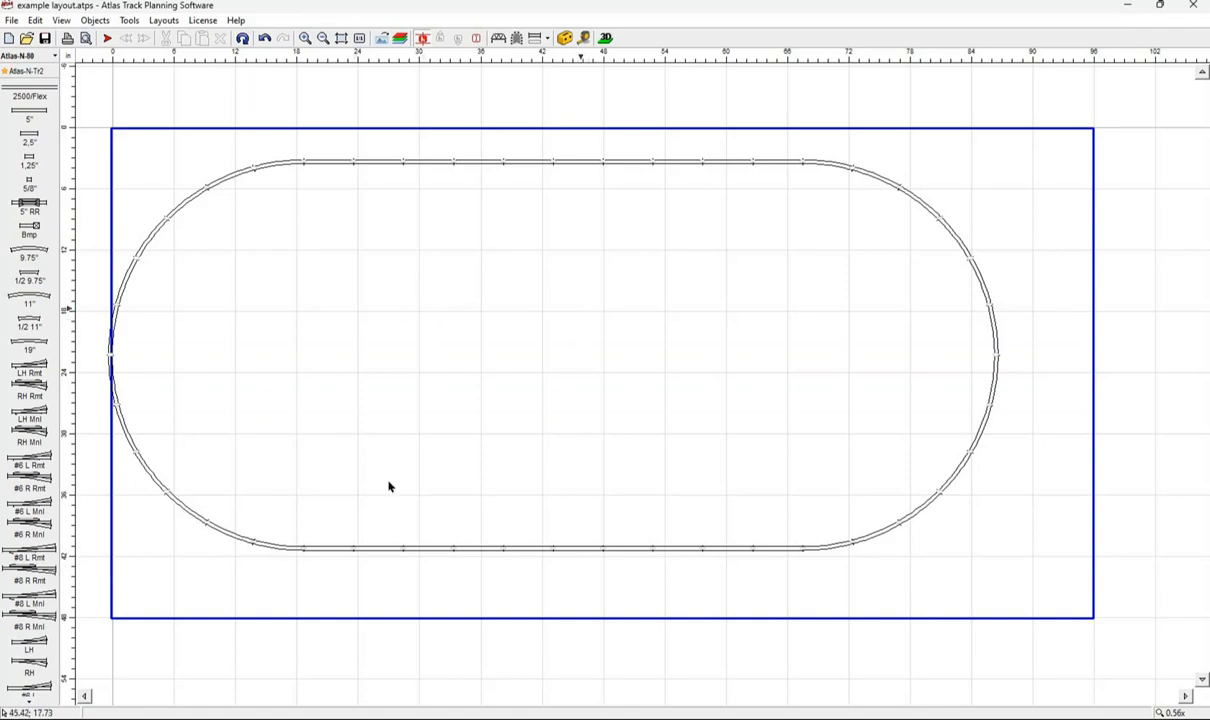
click(132, 547)
drag(373, 567, 1032, 376)
drag(1030, 257, 1034, 148)
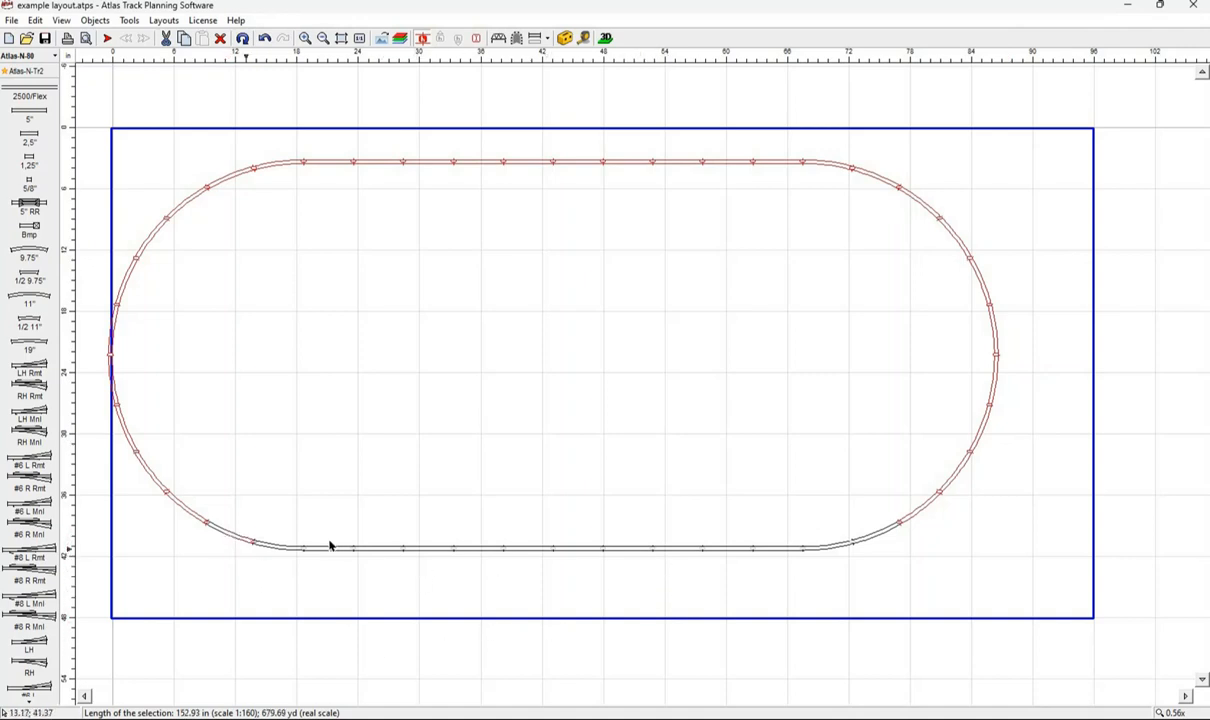
click(279, 549)
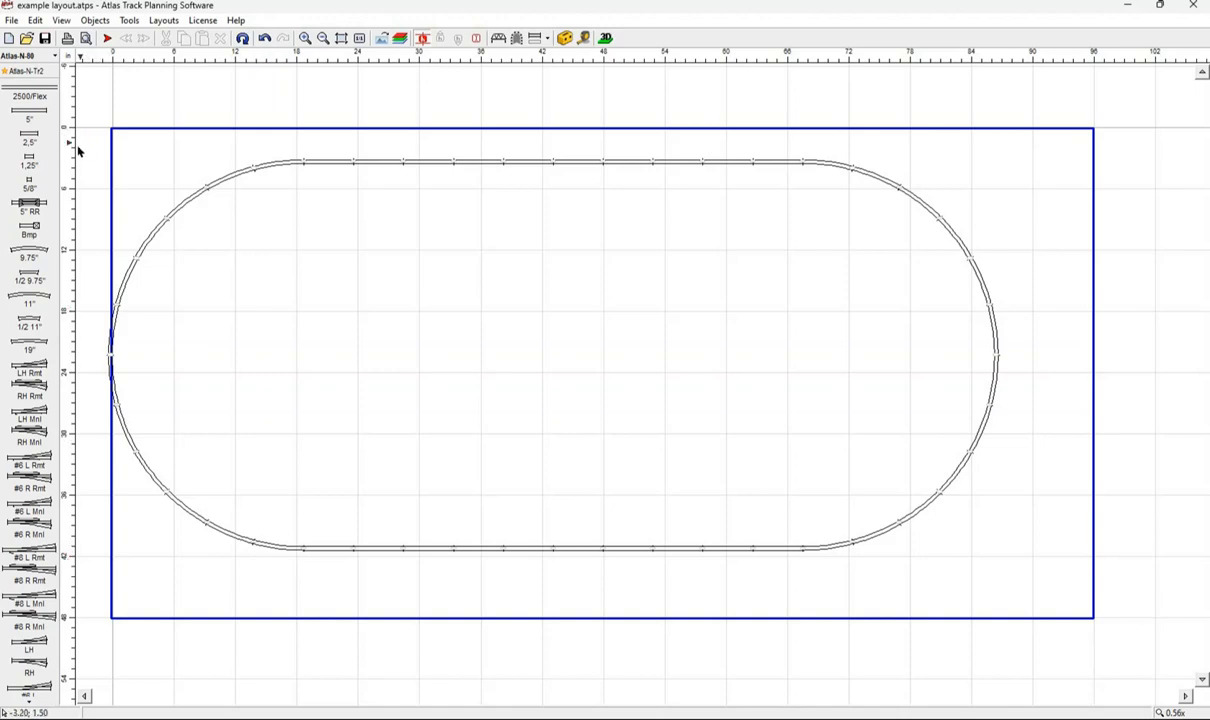
Move the whole track oval about 4.6 inches right and 2 inches down to centre it on the baseboard.
drag(83, 148, 1040, 608)
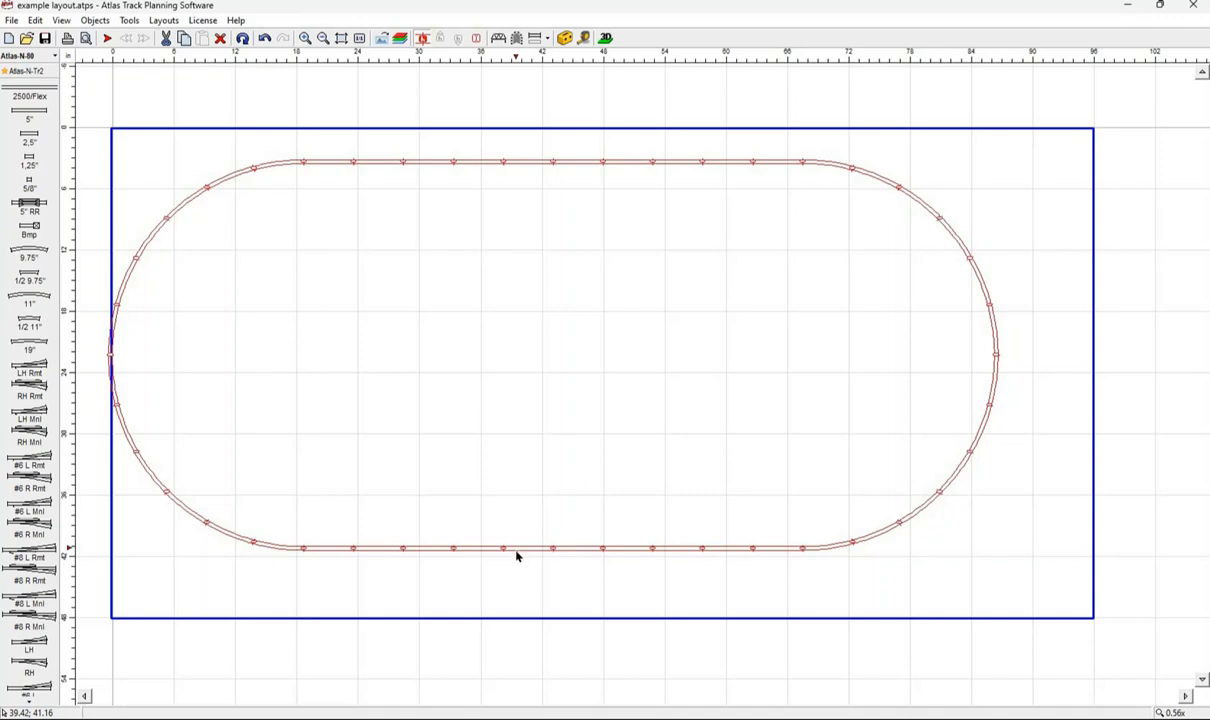
right_click(516, 554)
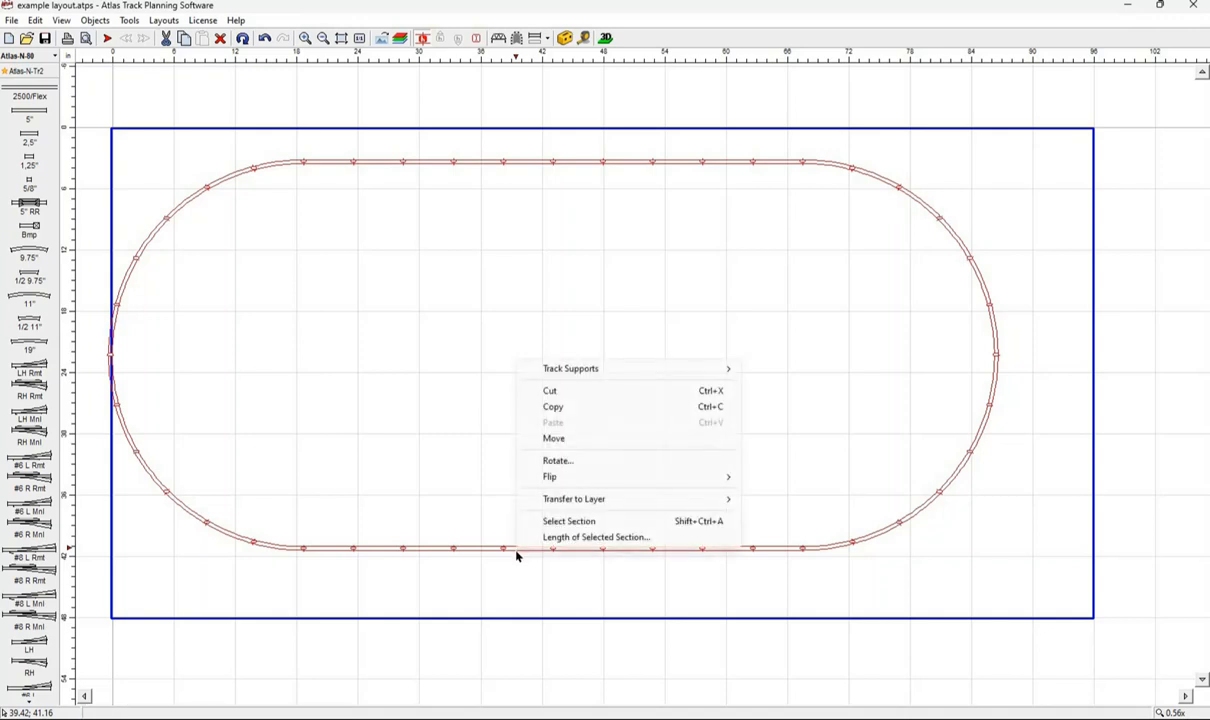
click(557, 438)
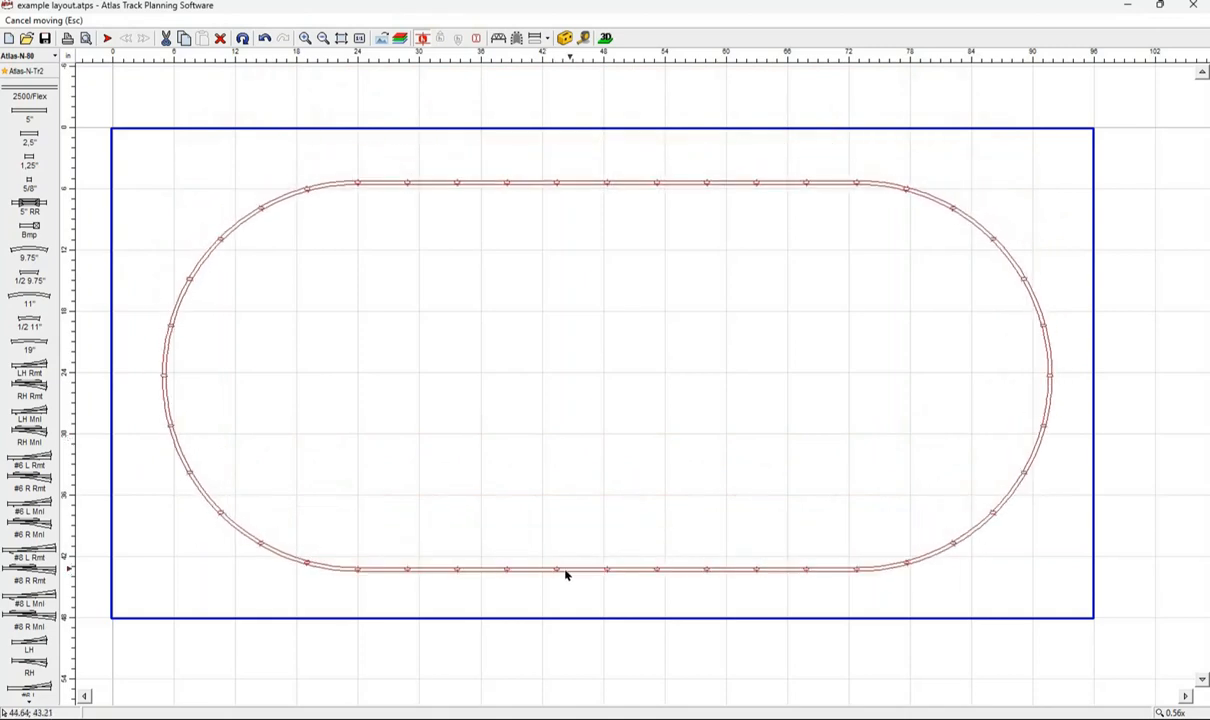
click(563, 573)
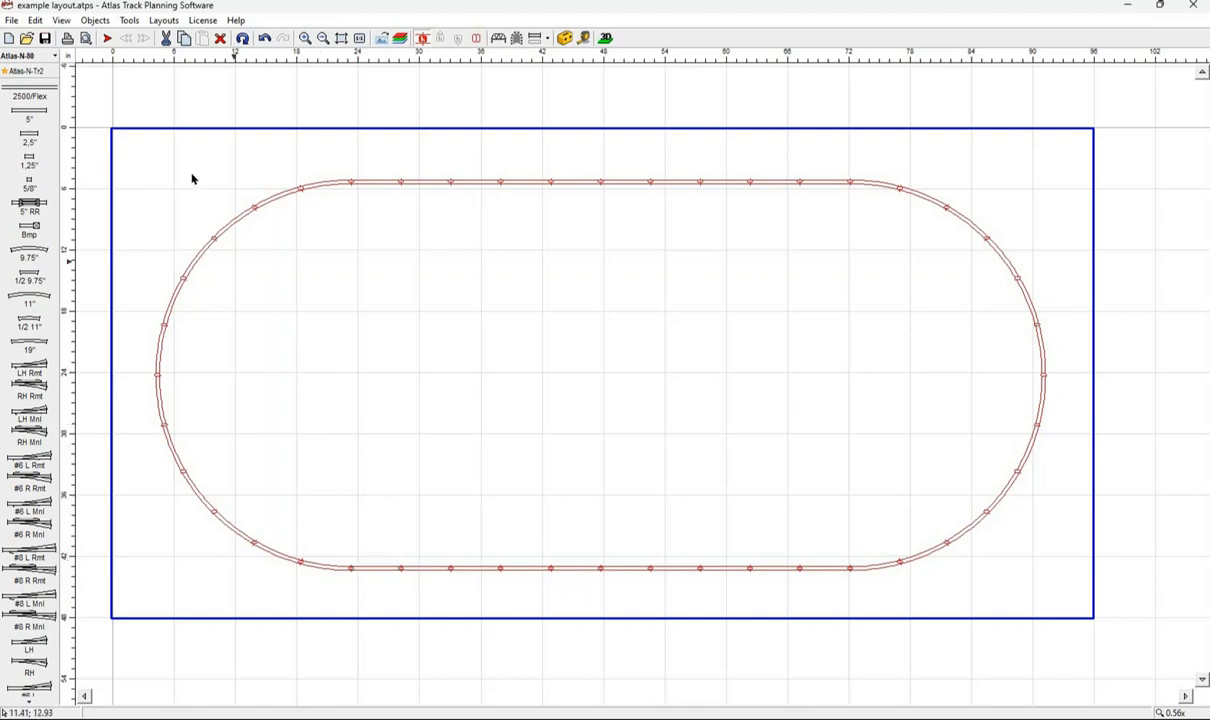
click(167, 194)
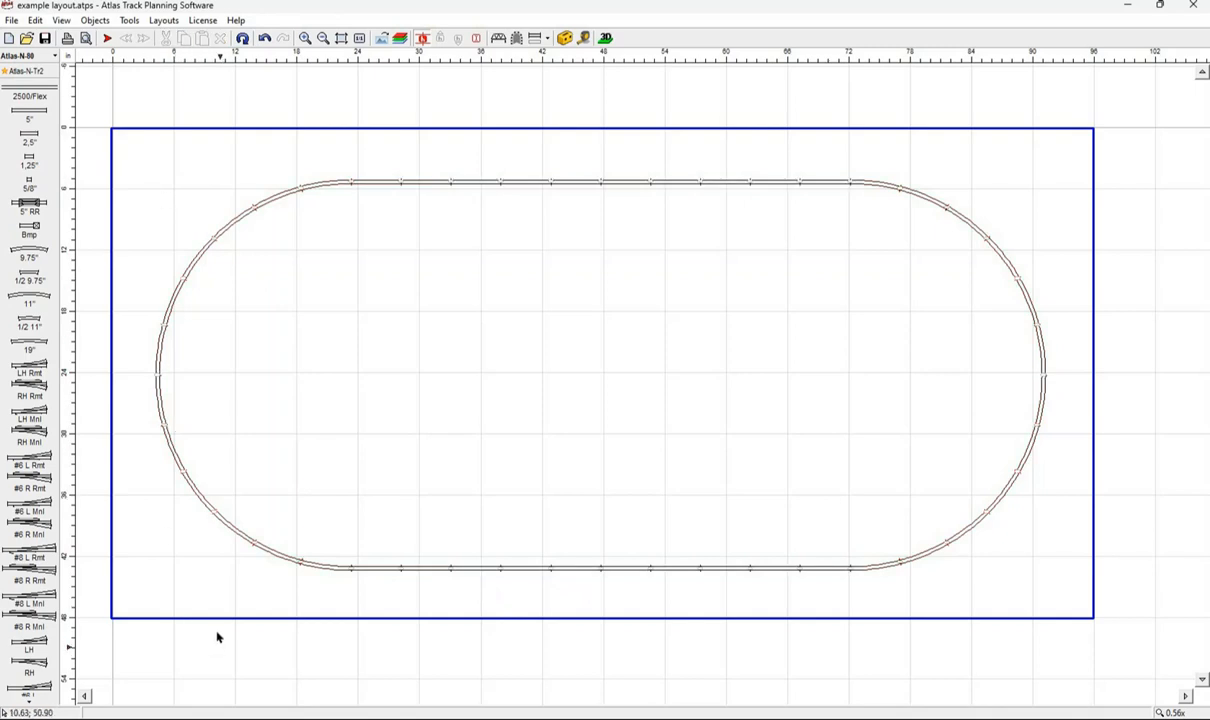
Replace the third 5" straight from the left in the lower run with a left-hand remote switch diverging inward.
click(476, 569)
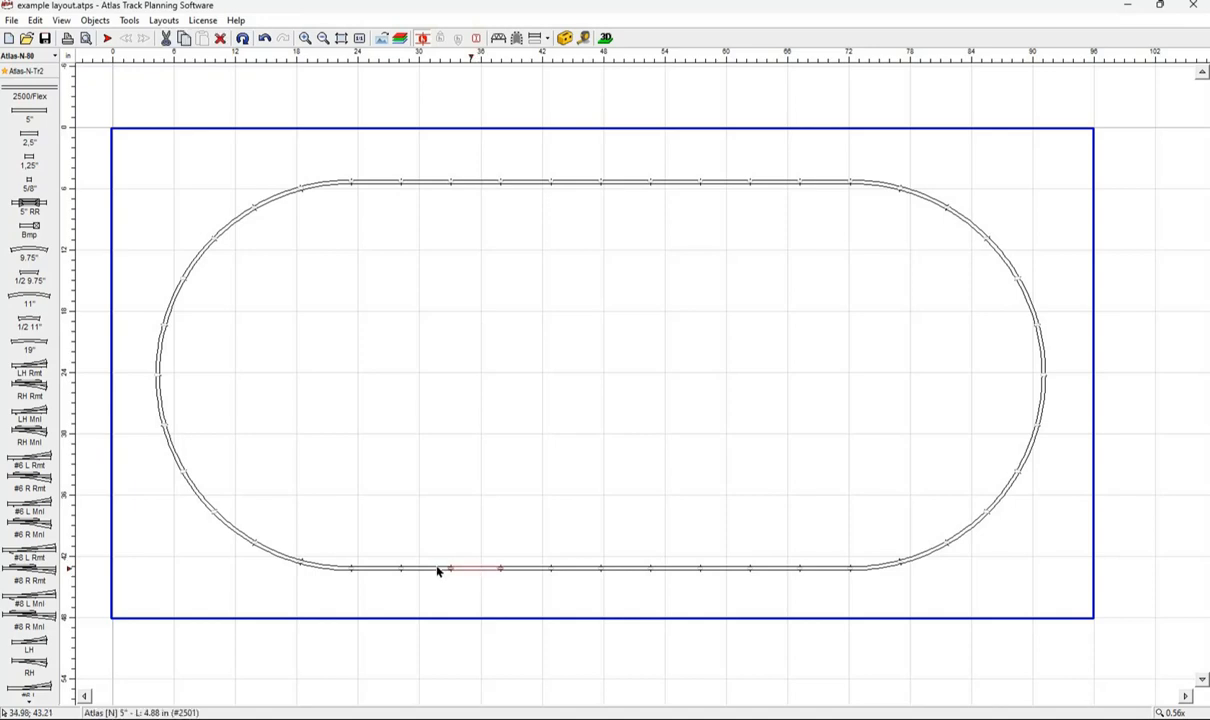
key(Delete)
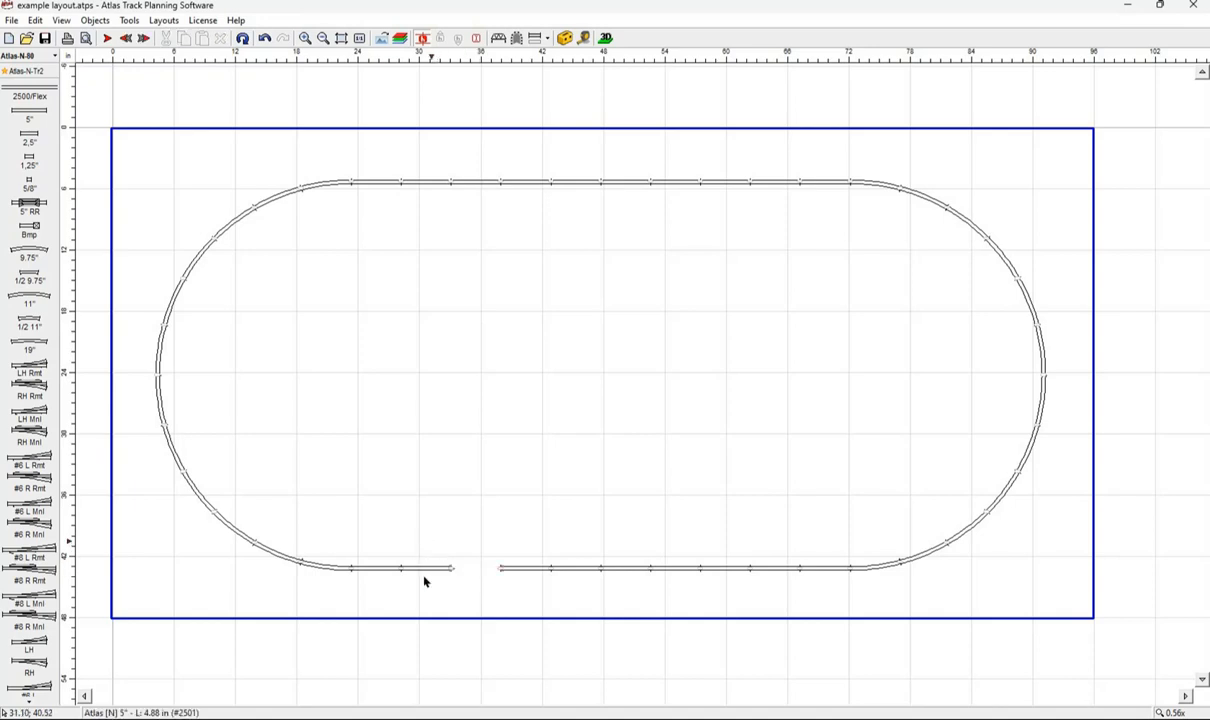
click(452, 571)
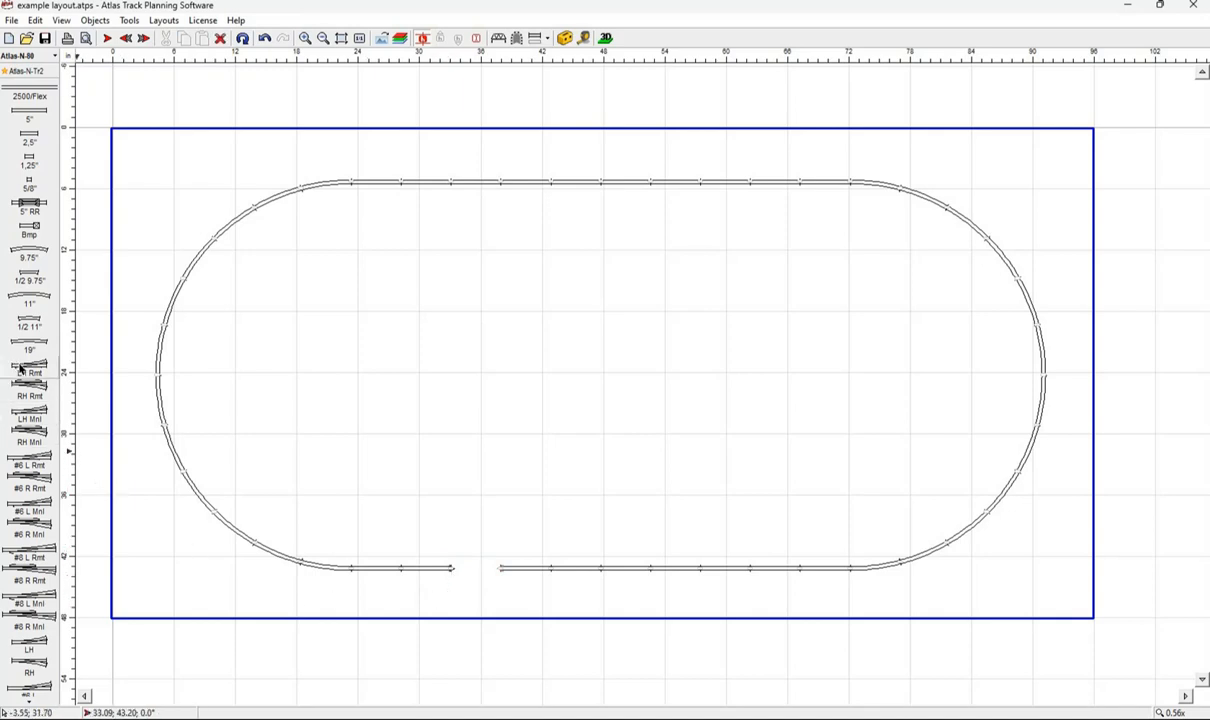
mouse_move(20, 372)
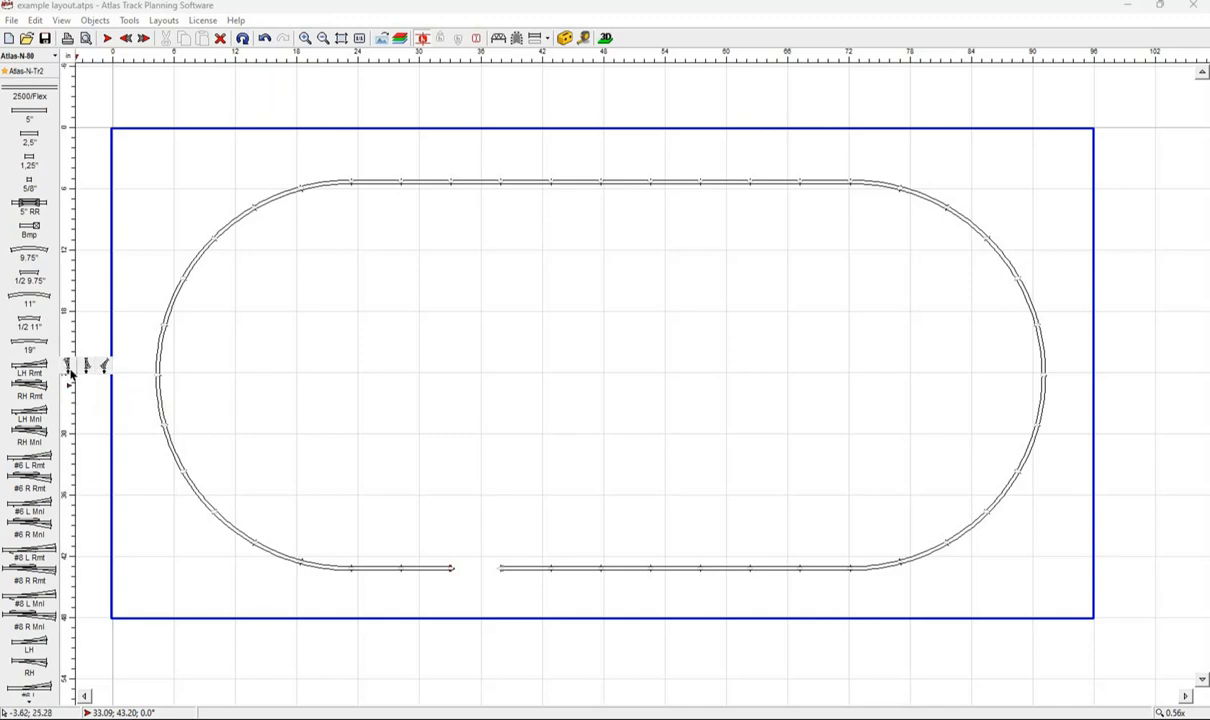
click(69, 366)
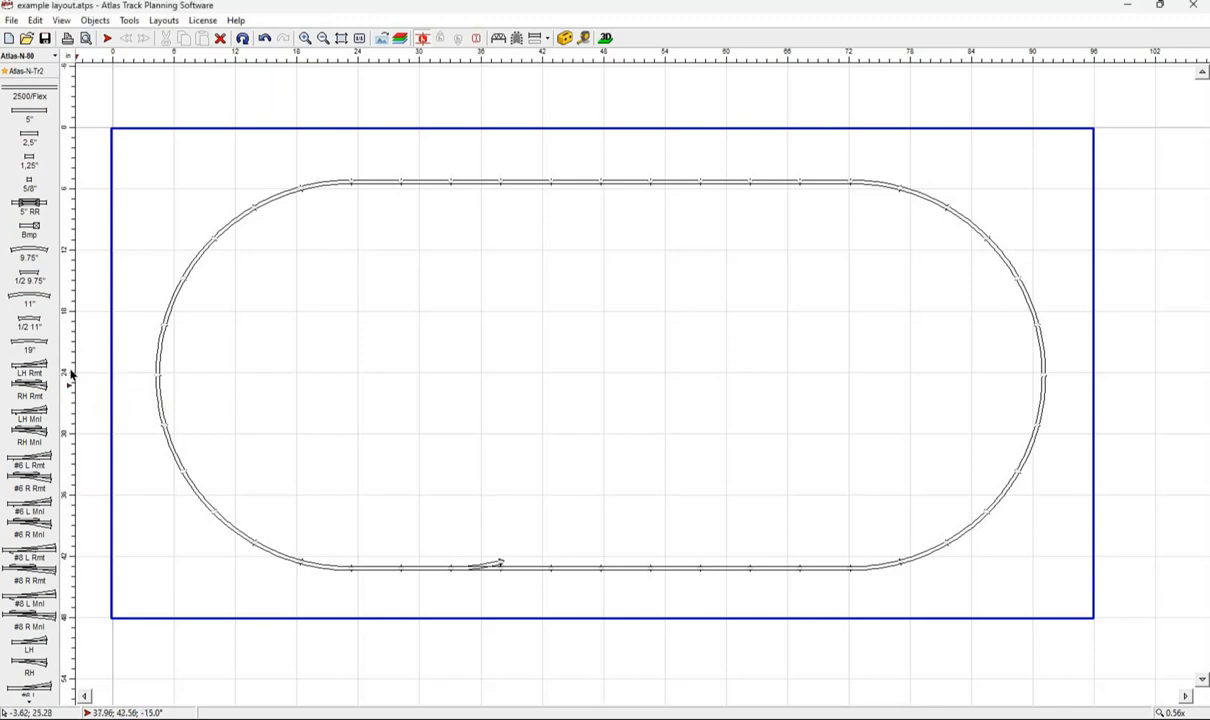
Delete the two 5" straight sections immediately right of the new switch in the lower run.
click(532, 571)
key(Delete)
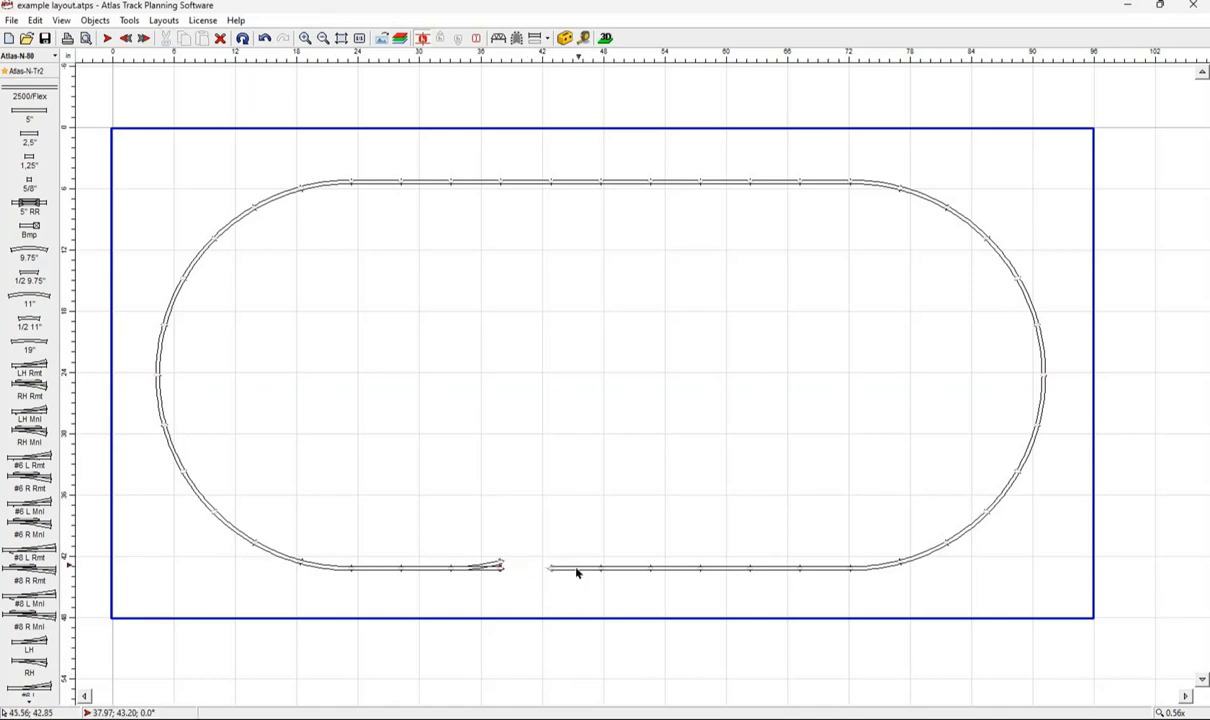
click(576, 571)
key(Delete)
Try a left-hand remote switch on the track end right of the gap and undo it.
right_click(29, 378)
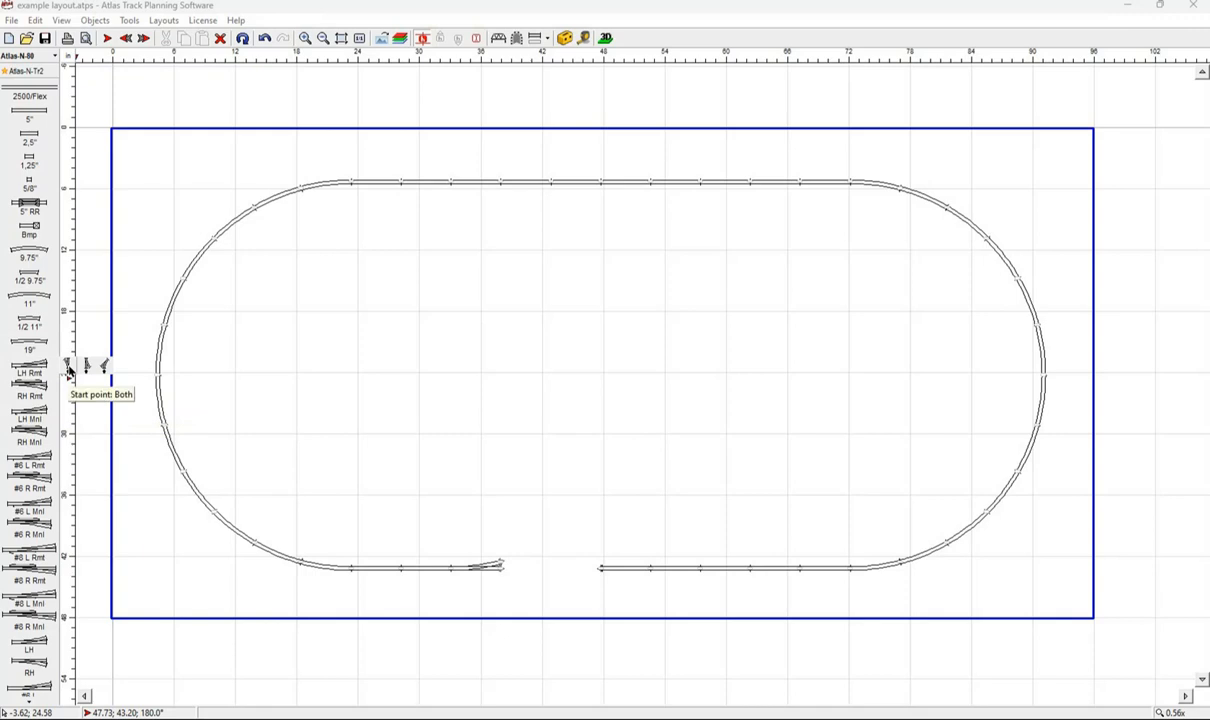
click(68, 367)
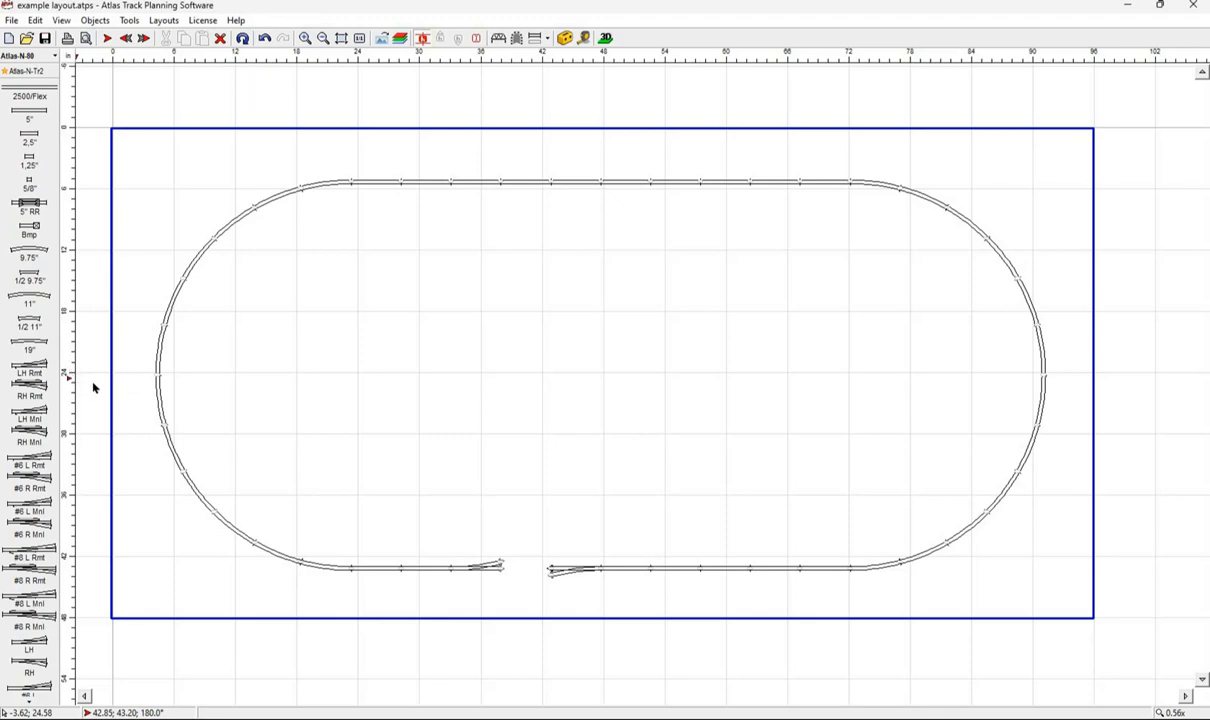
key(ctrl+z)
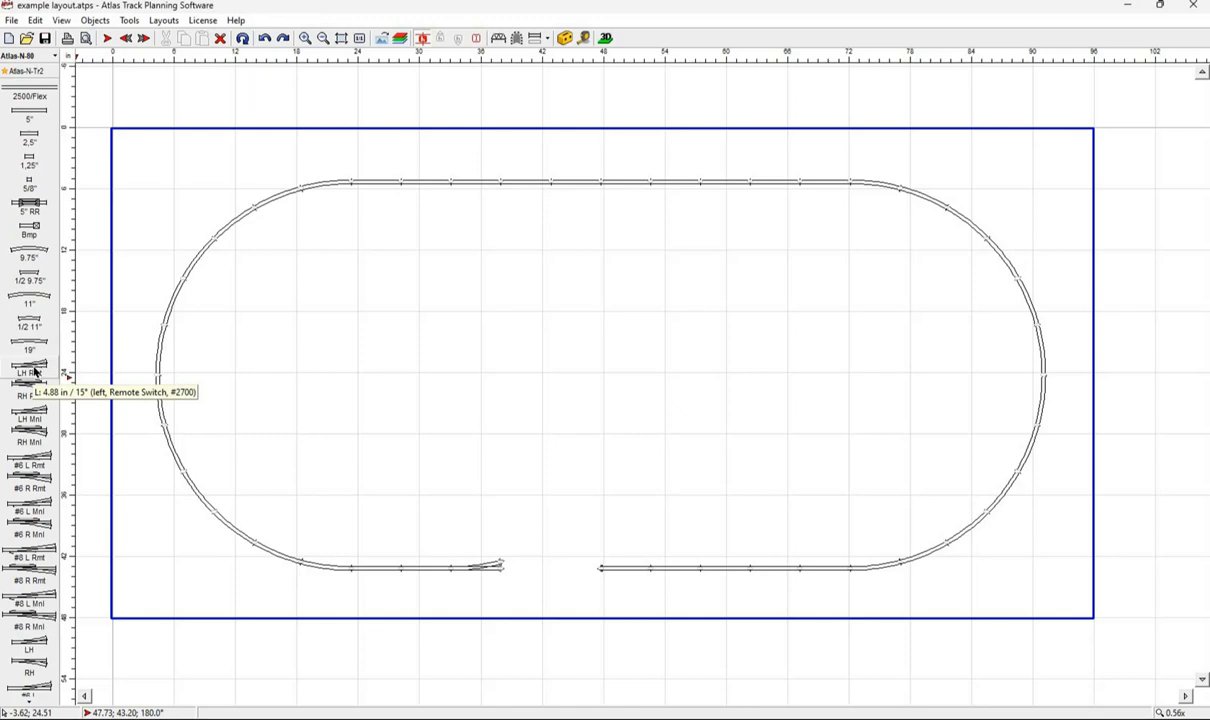
Attach a right-hand remote switch to the track end right of the gap, diverging toward the oval's interior.
right_click(34, 371)
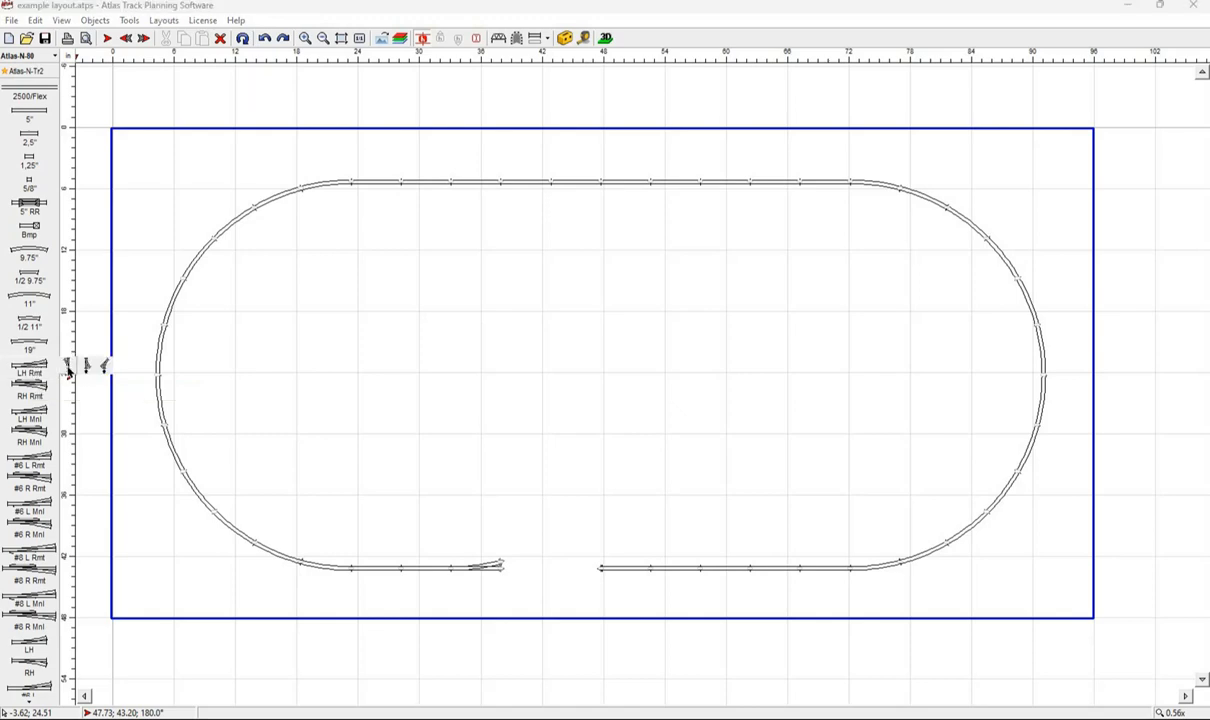
click(32, 378)
click(33, 378)
mouse_move(29, 387)
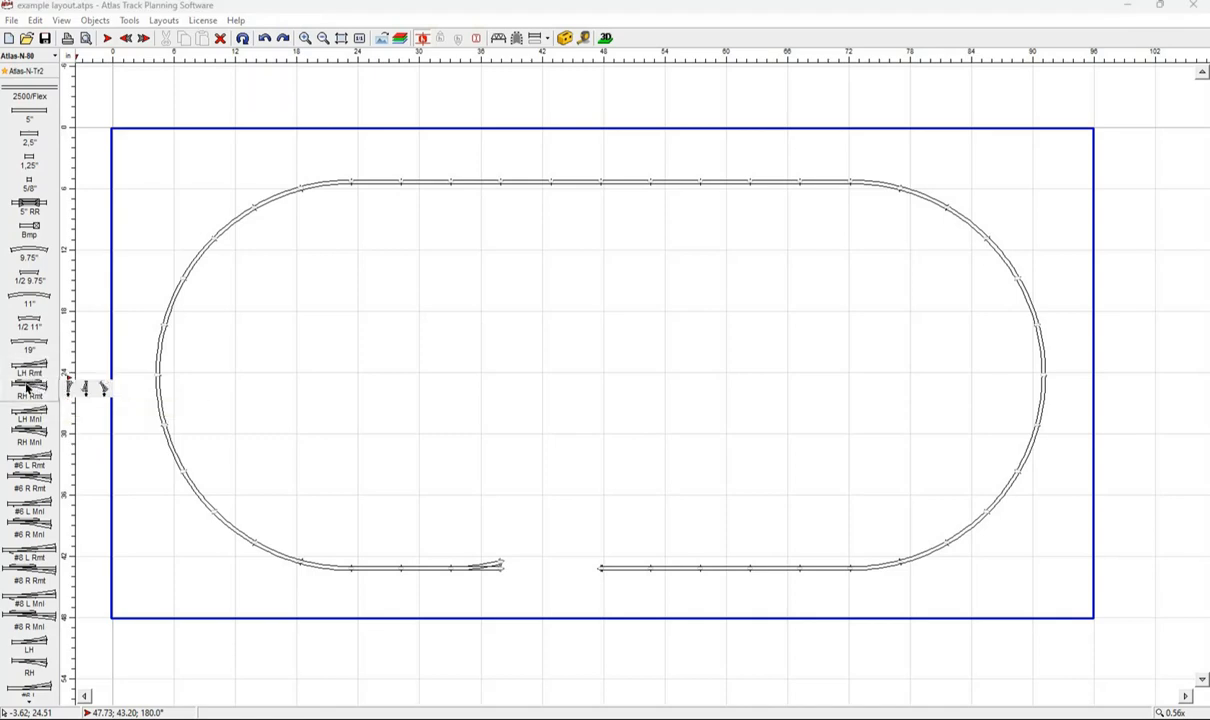
click(70, 389)
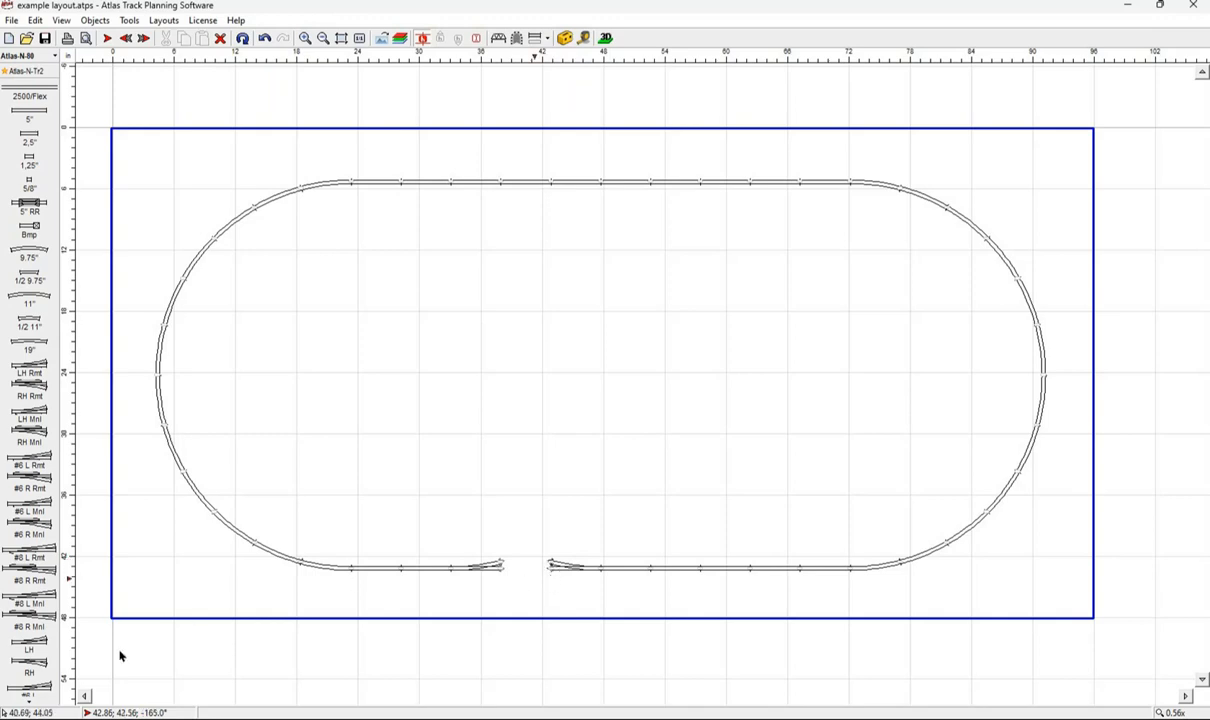
Try a 45° crossing on the diverging end of the right-hand switch and undo it.
scroll(29, 611, down, 4)
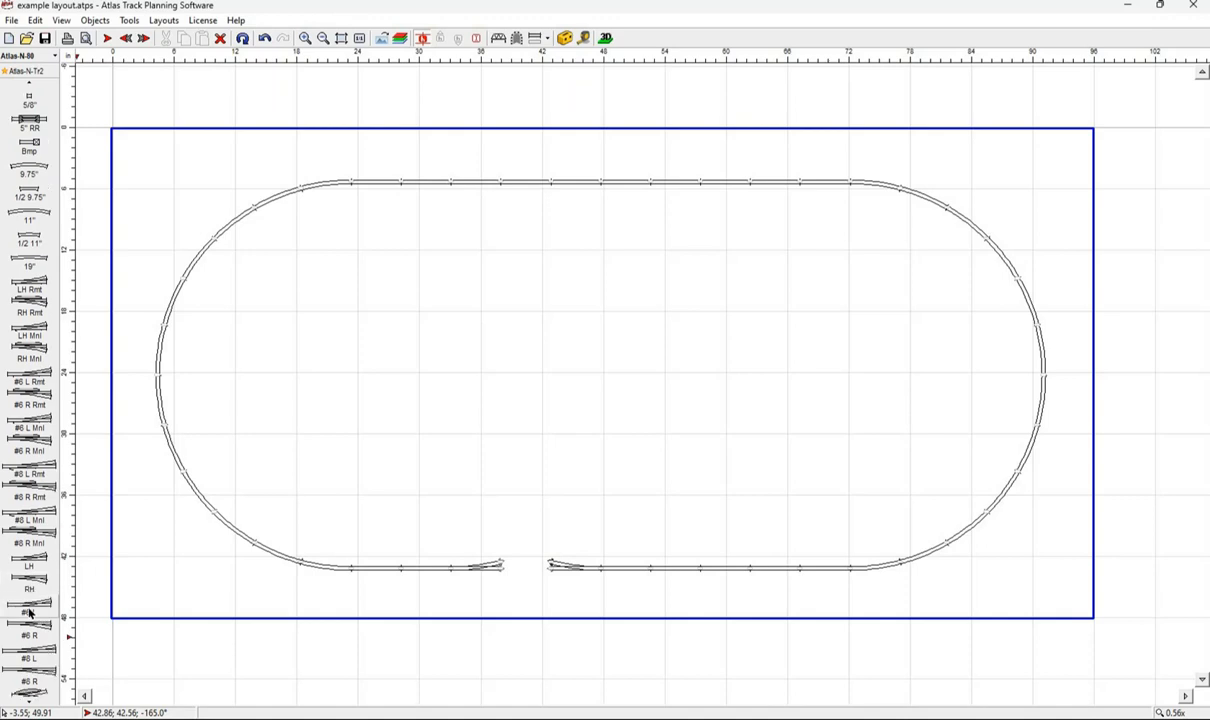
scroll(29, 611, down, 5)
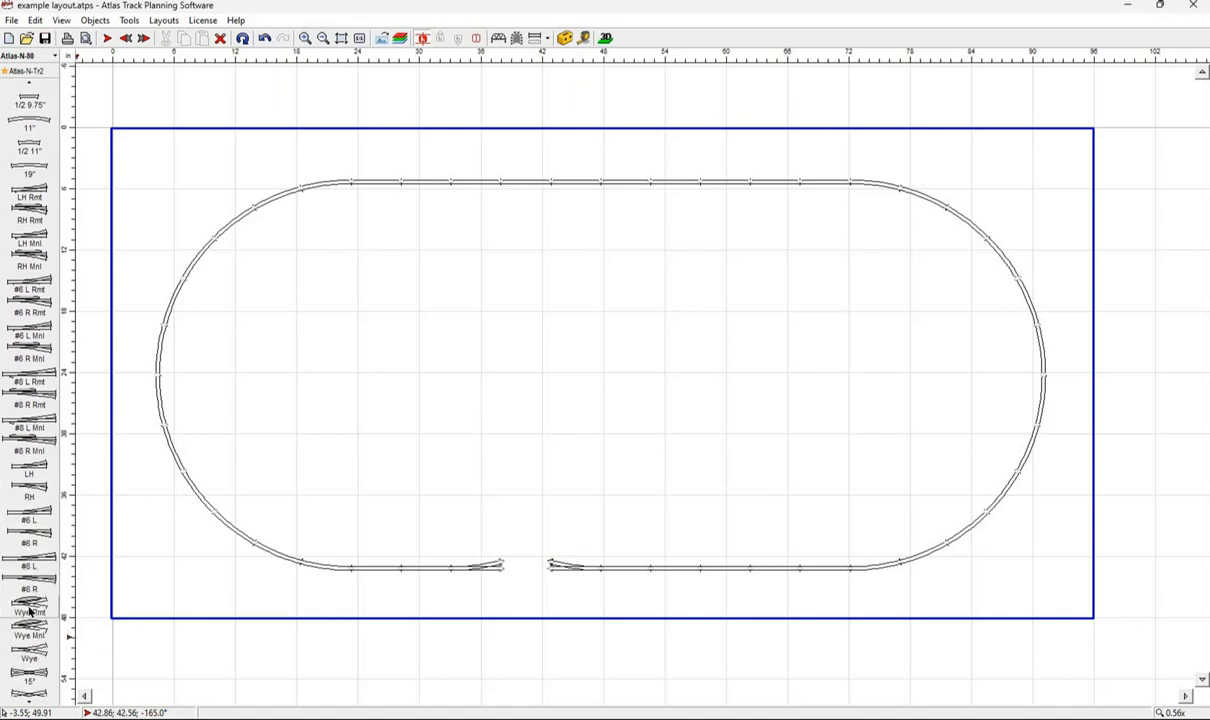
scroll(29, 611, down, 1)
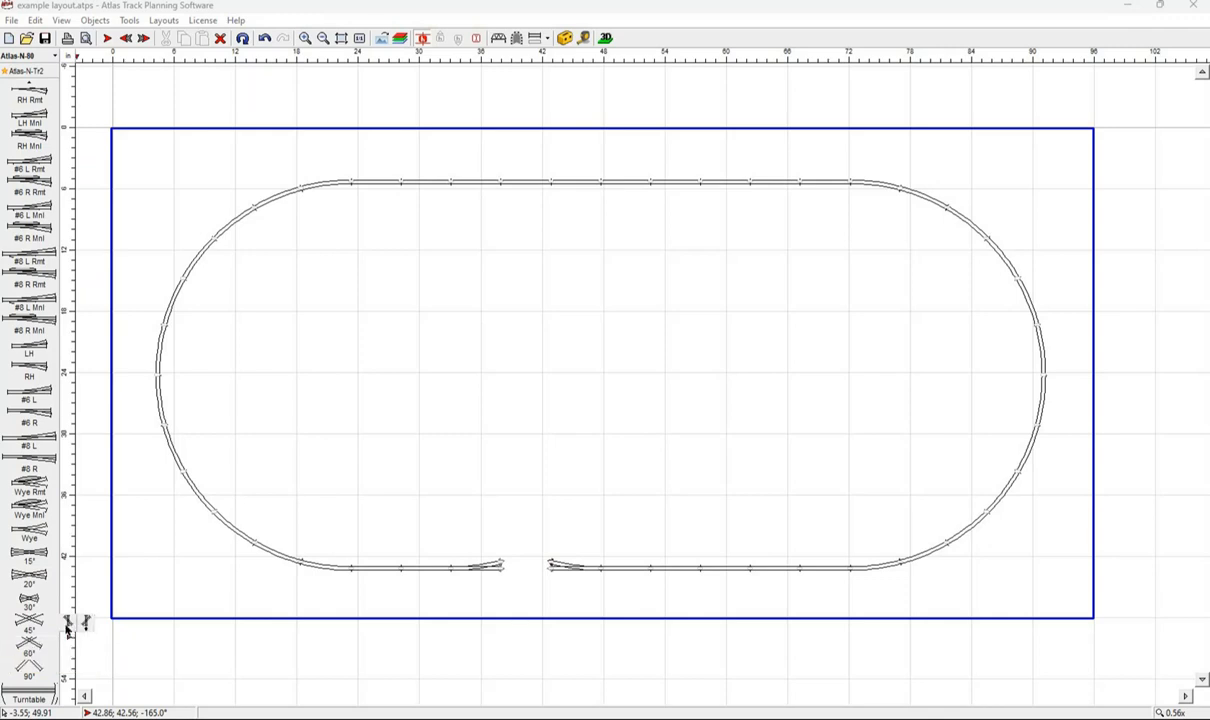
click(67, 624)
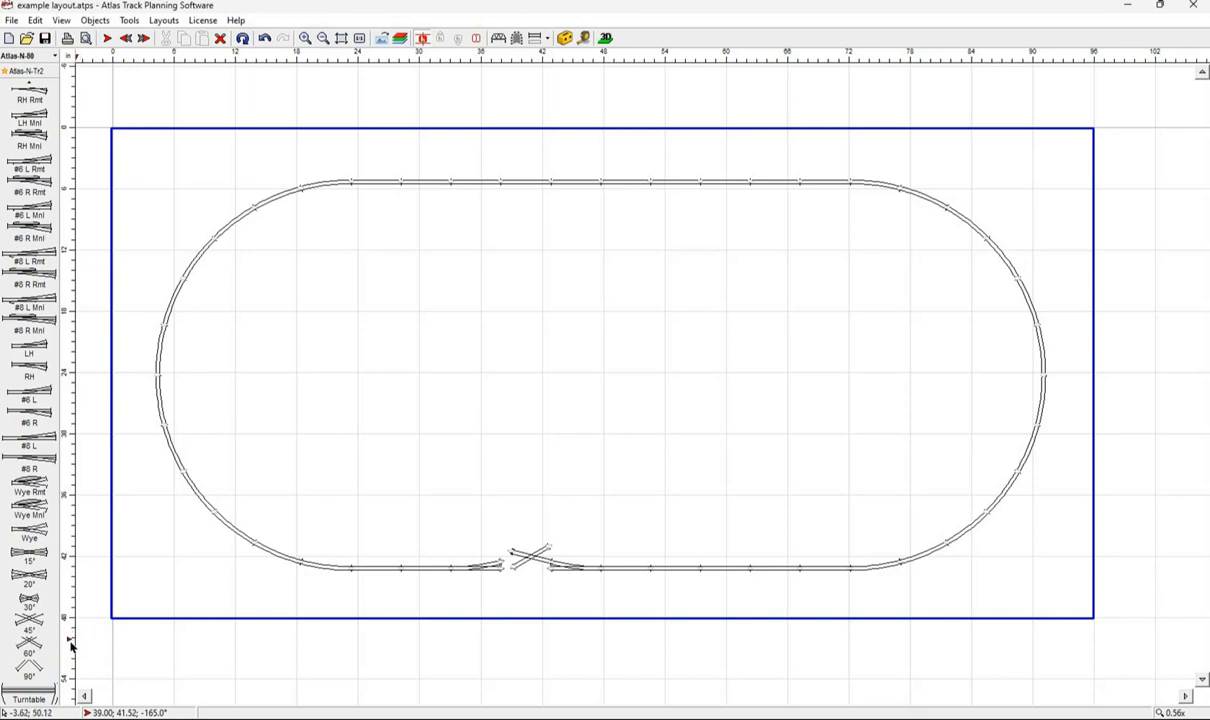
key(ctrl+z)
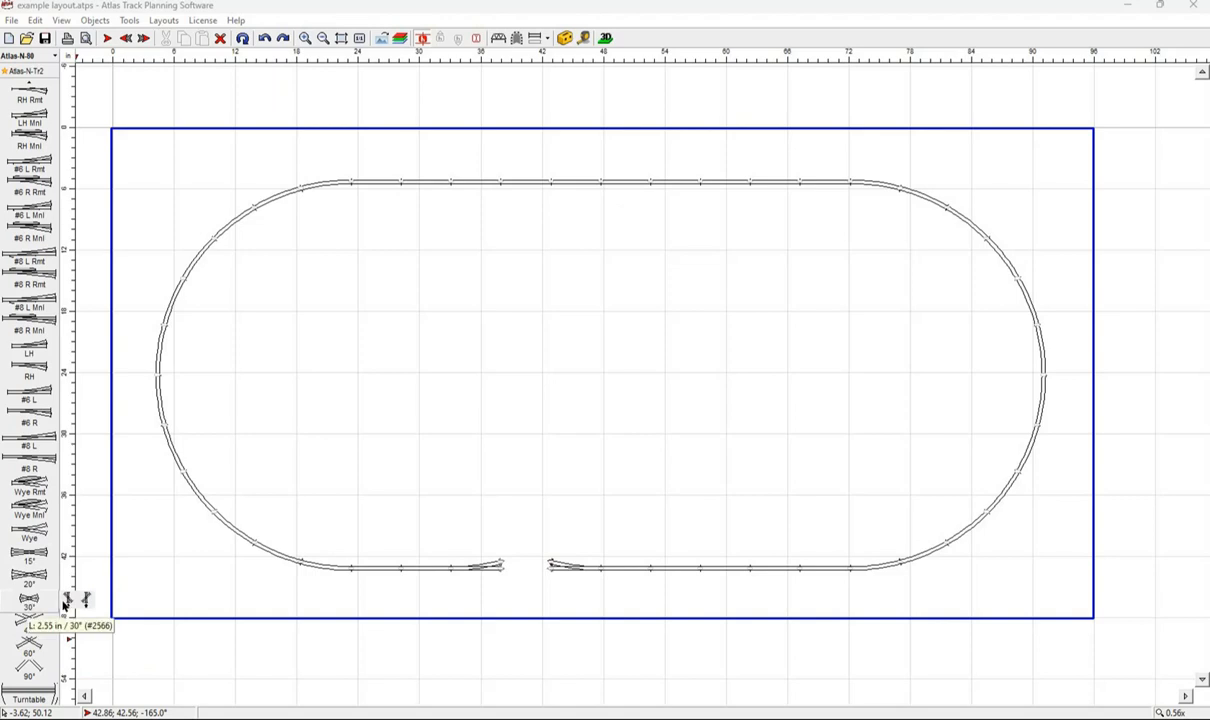
Attach a 30° crossing to the diverging end of the right-hand switch.
key(ctrl+y)
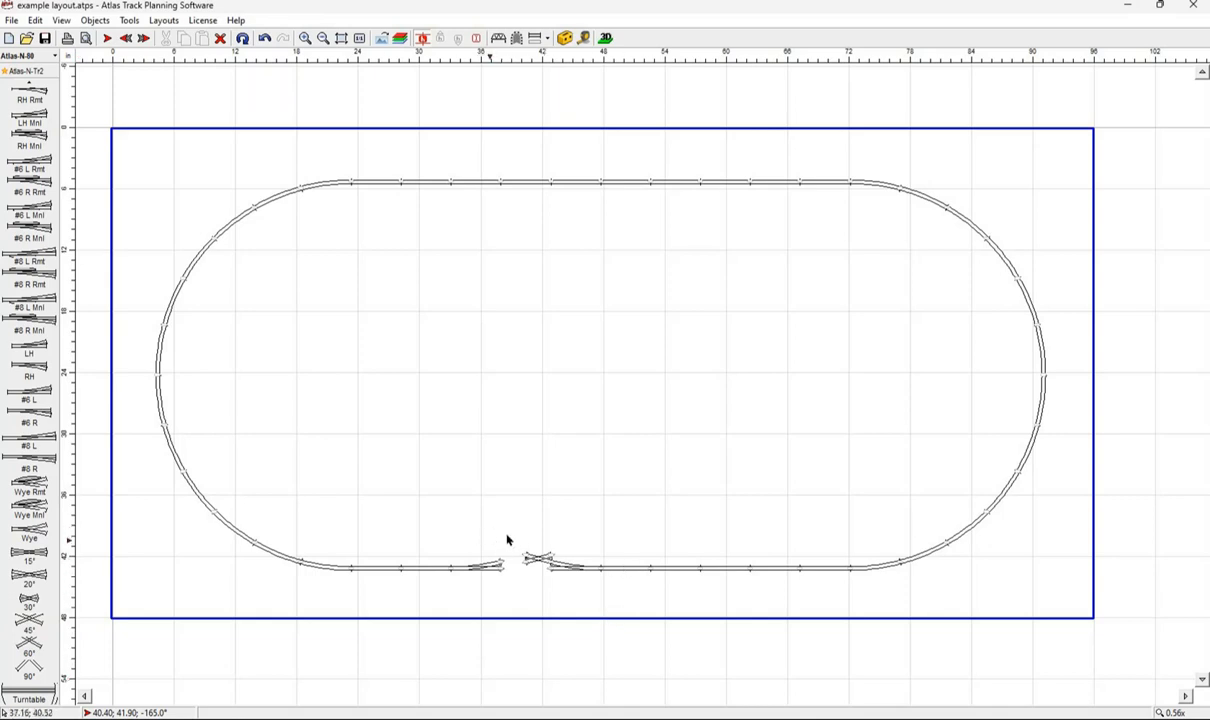
Move the right-hand switch with its 30° crossing across the gap to join the left-hand switch's diverging end.
drag(497, 532, 611, 600)
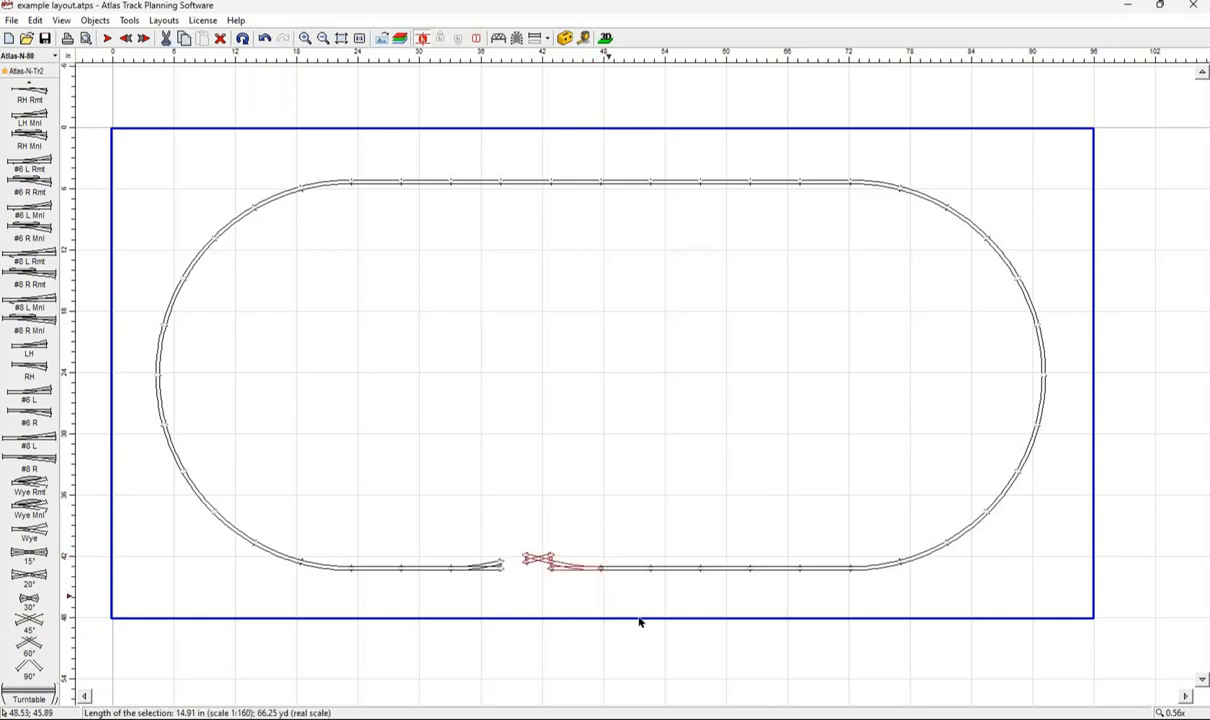
right_click(546, 563)
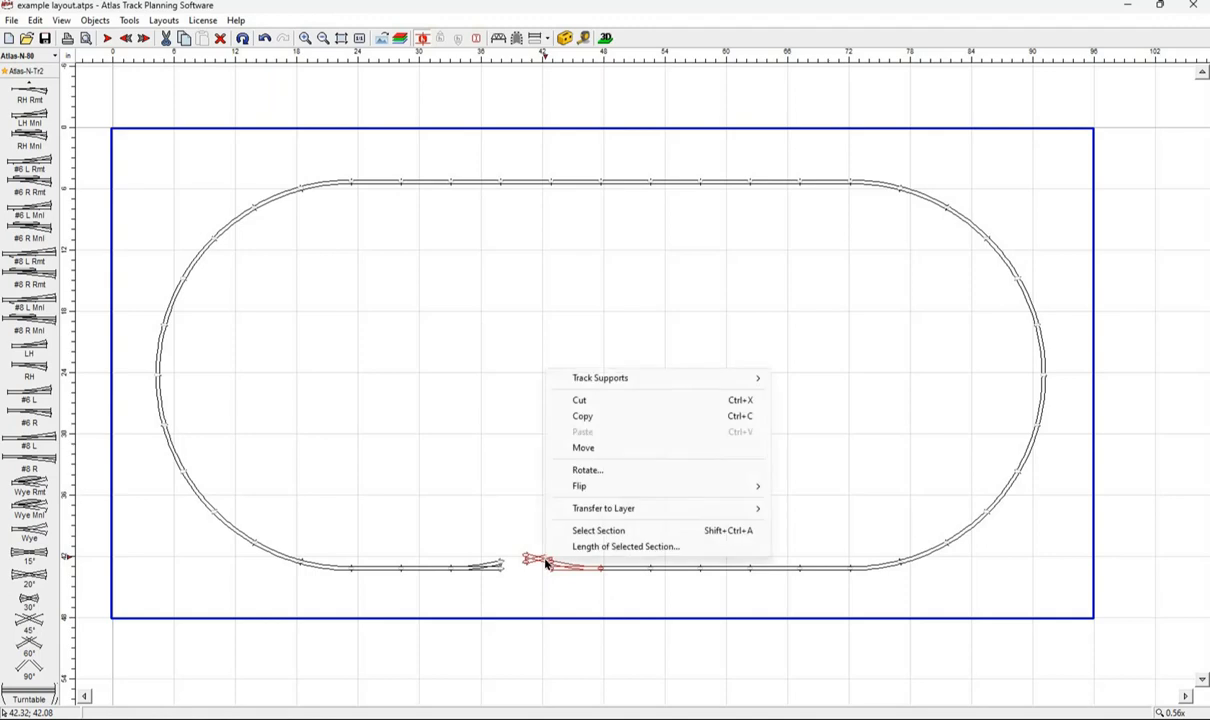
click(582, 448)
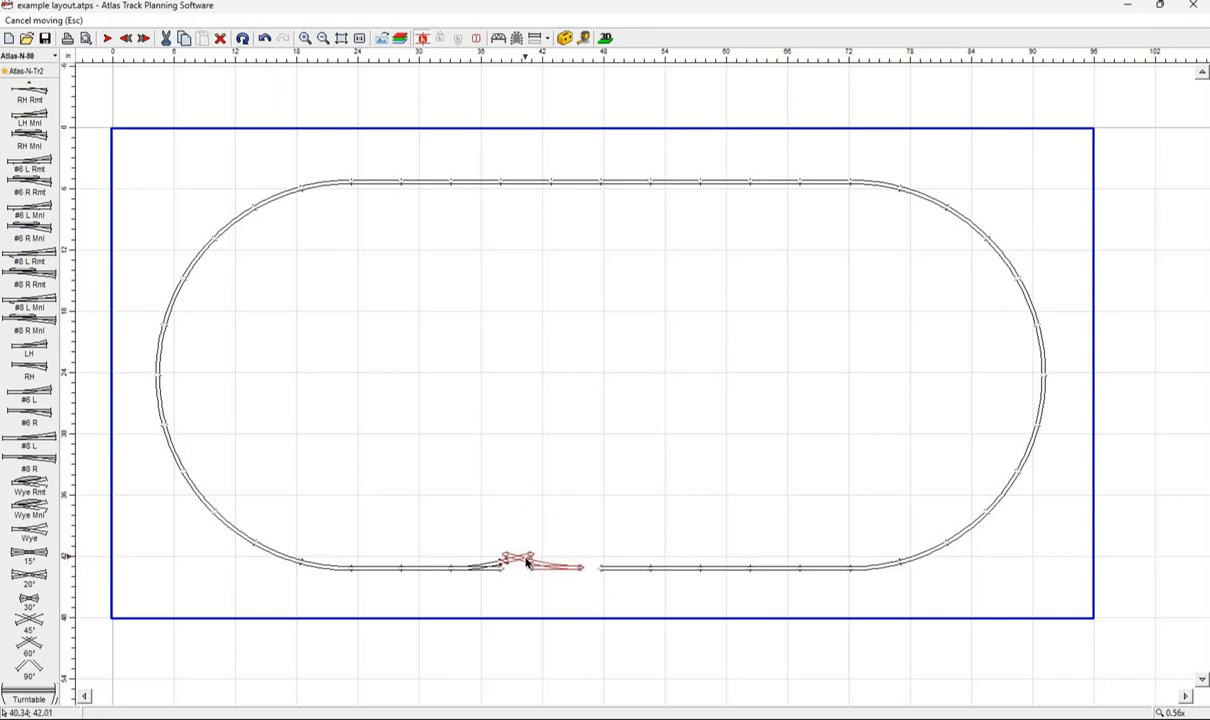
click(522, 562)
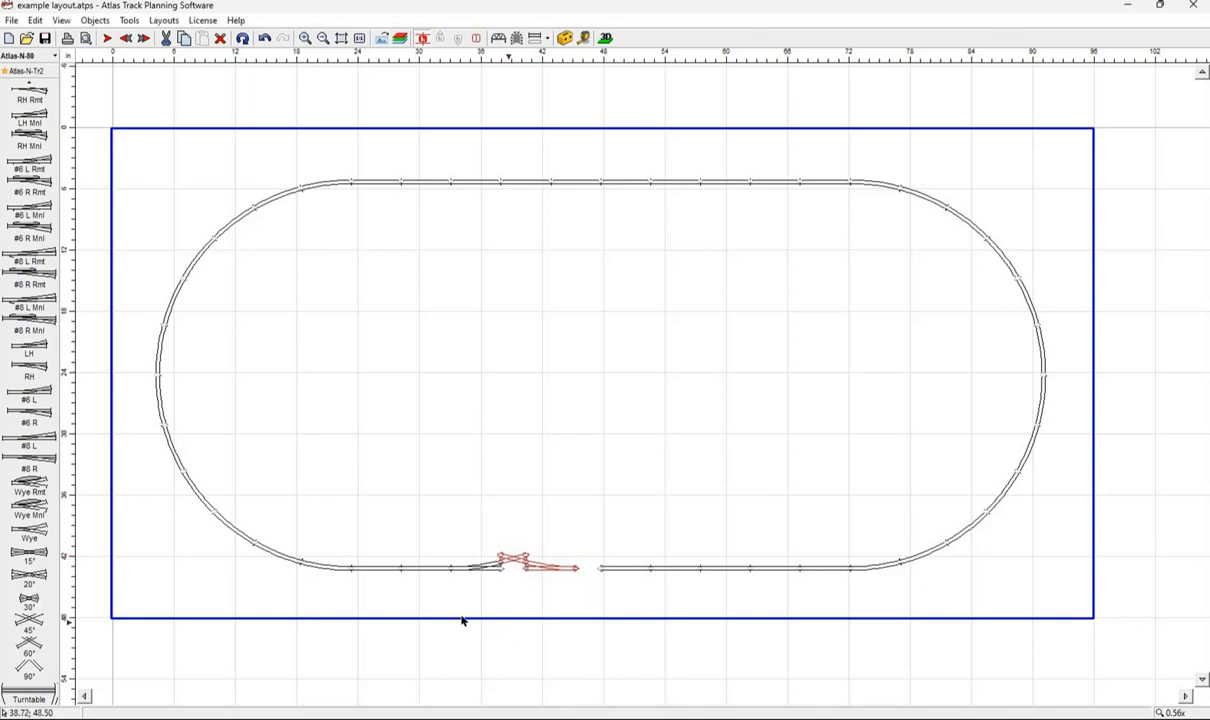
Fill the gap beside the right-hand switch and the gap between the two switches with 2.5" straights.
click(600, 573)
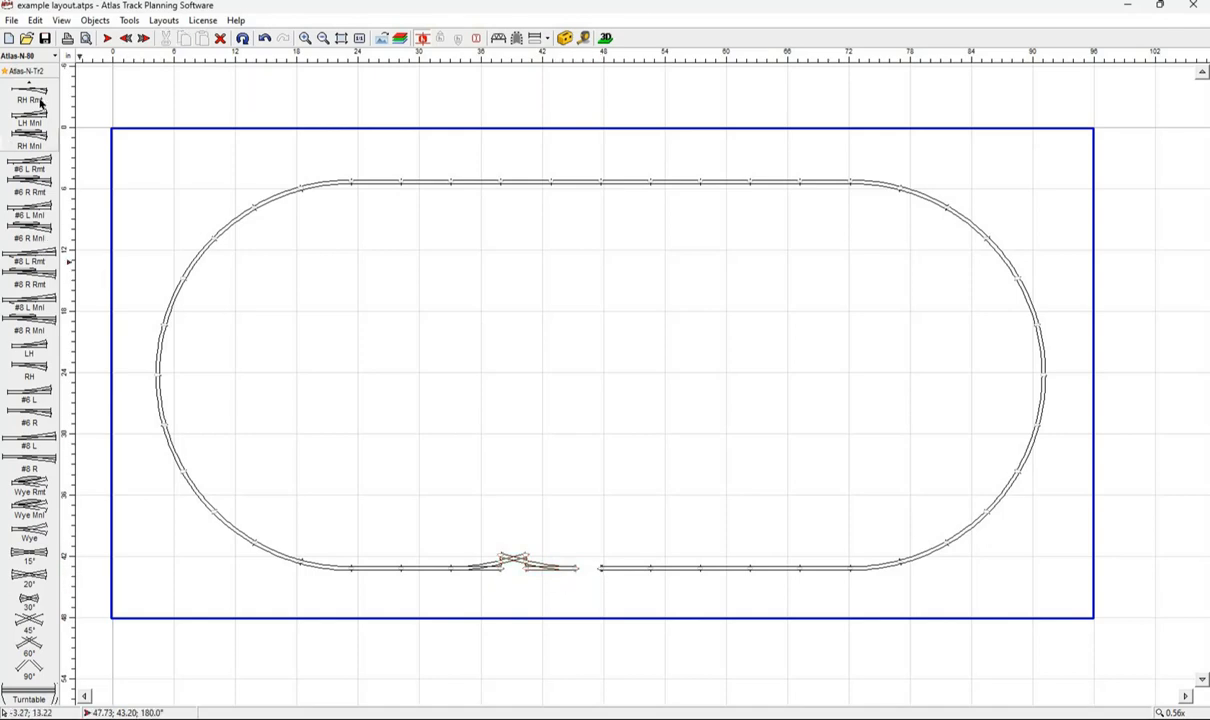
scroll(30, 135, up, 5)
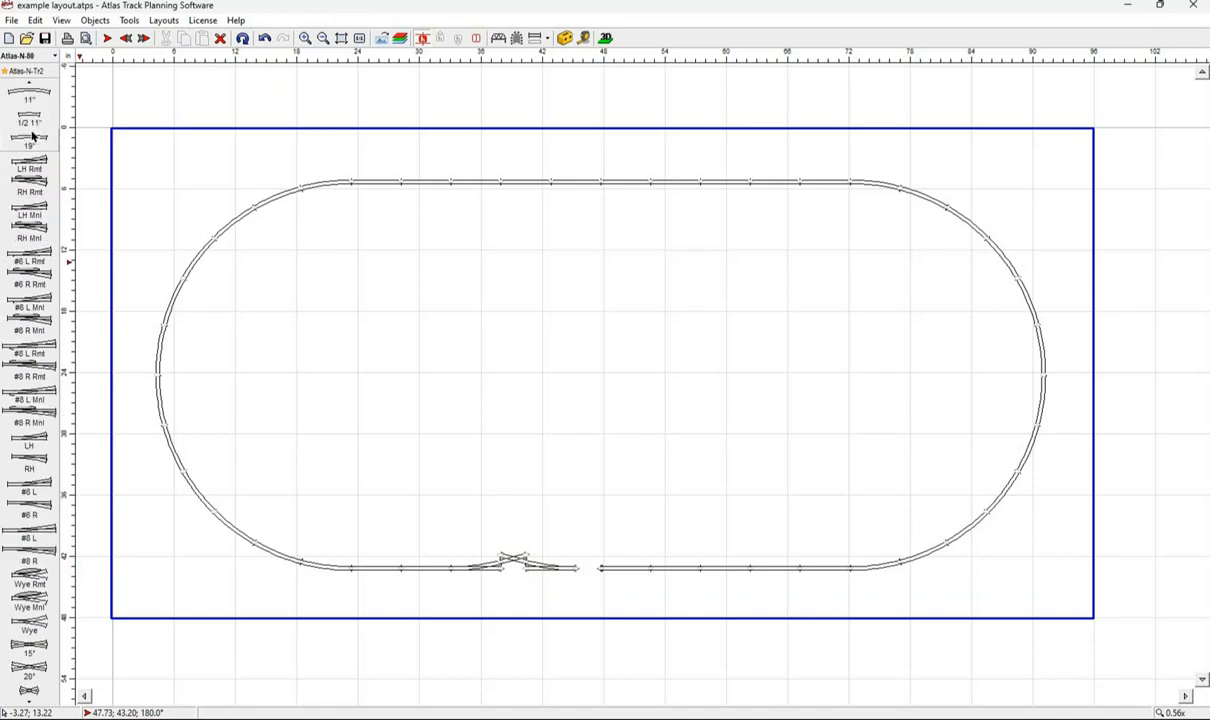
scroll(30, 135, up, 5)
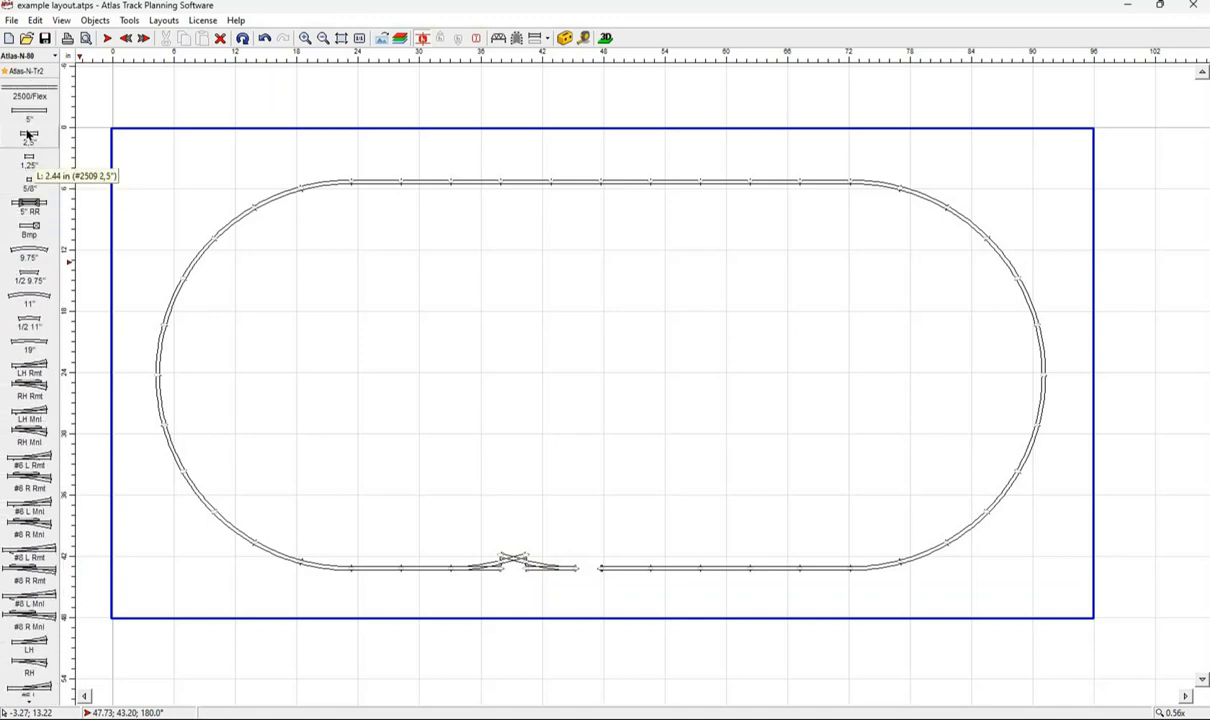
click(28, 135)
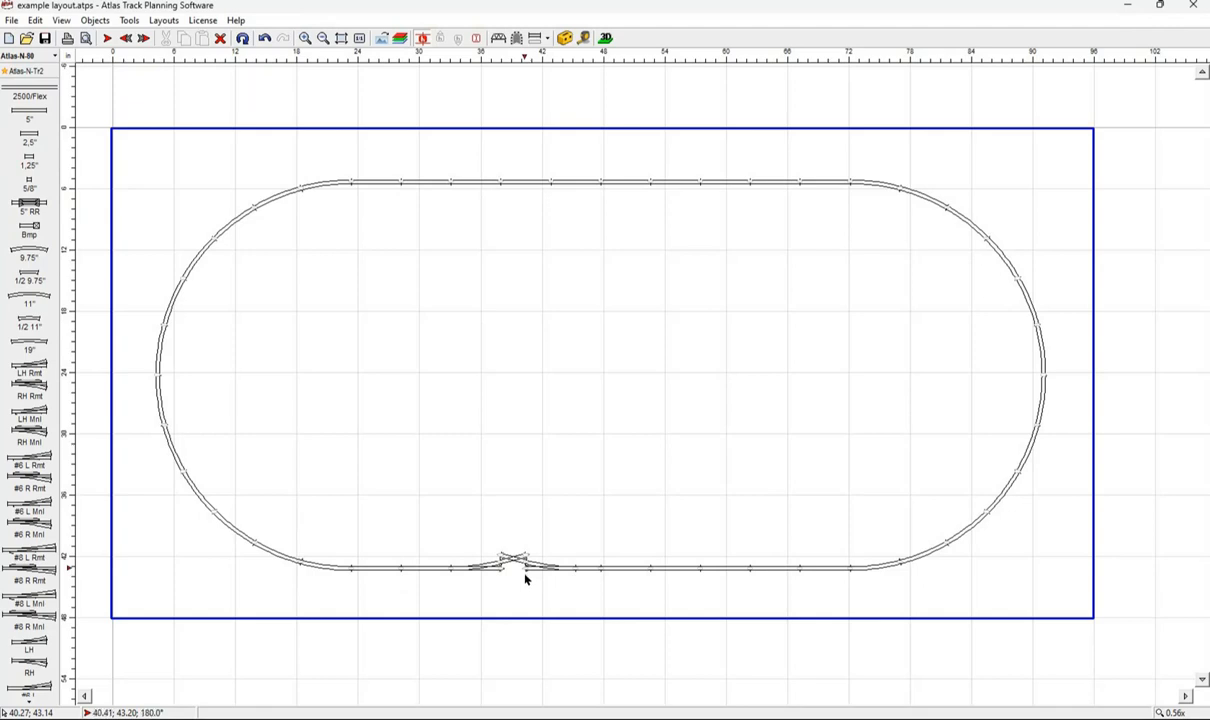
click(29, 138)
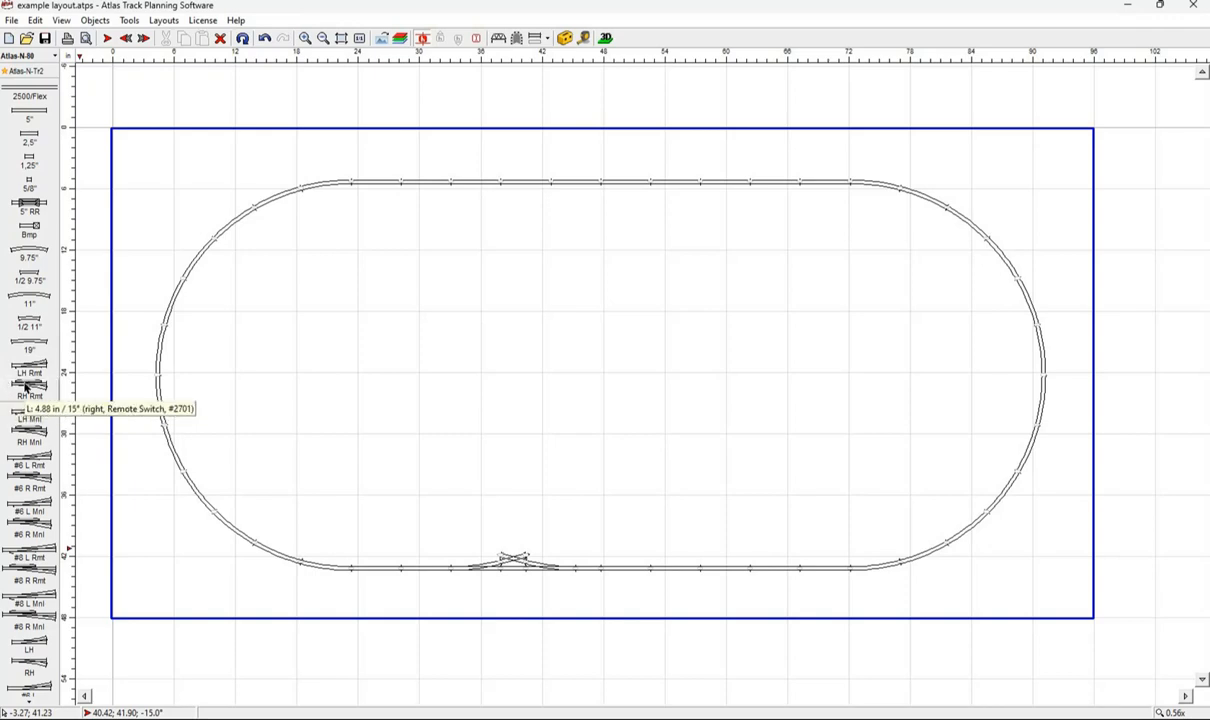
Attach a right-hand remote switch by its diverging leg to the crossing's upper-left end.
mouse_move(21, 386)
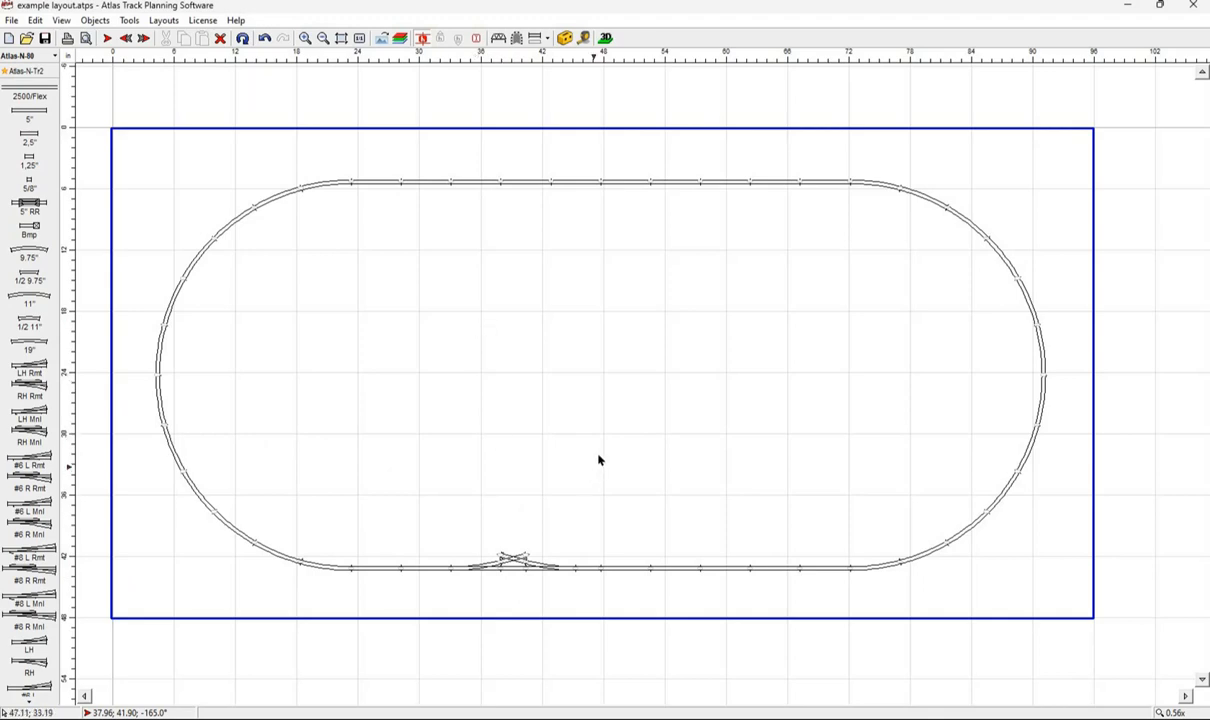
scroll(598, 451, down, 1)
scroll(620, 447, up, 3)
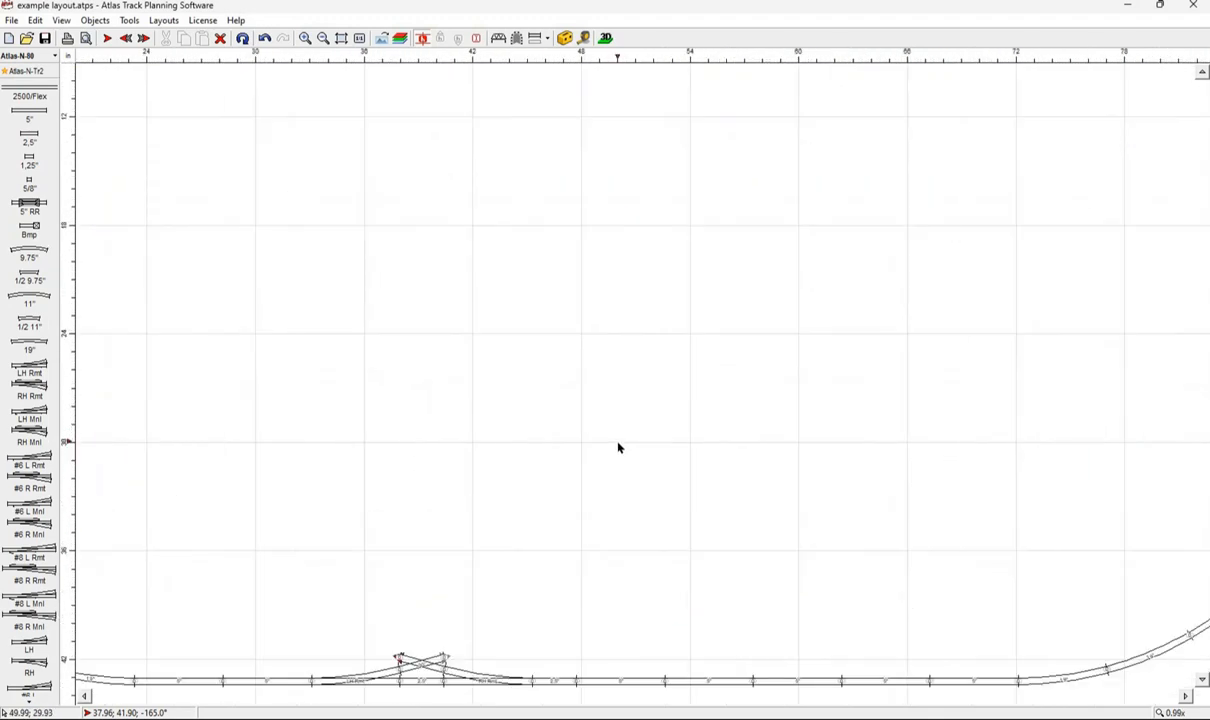
click(1202, 680)
click(1202, 680)
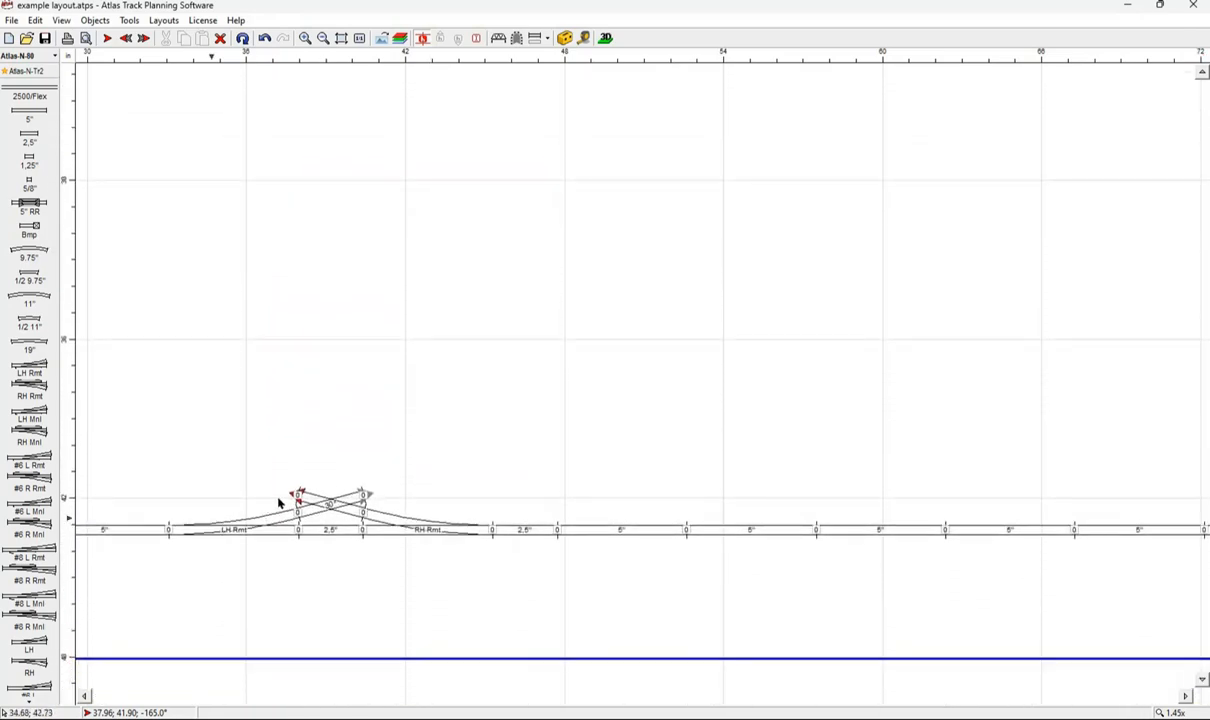
click(365, 494)
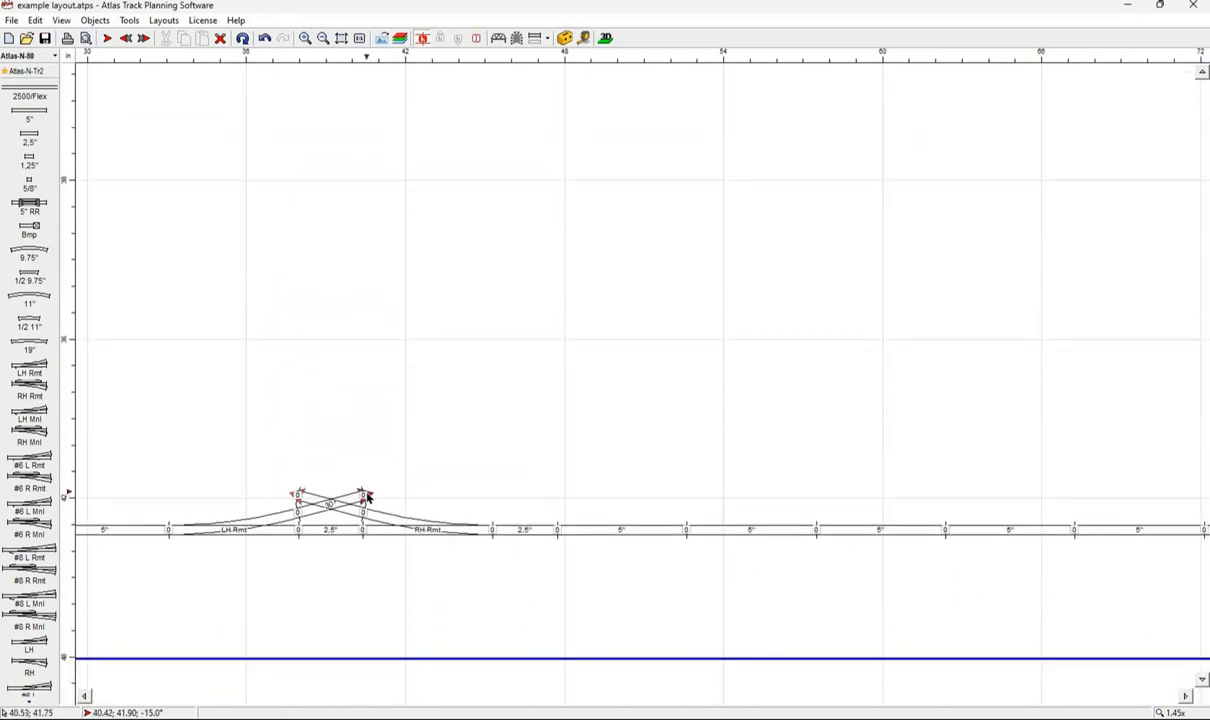
click(298, 496)
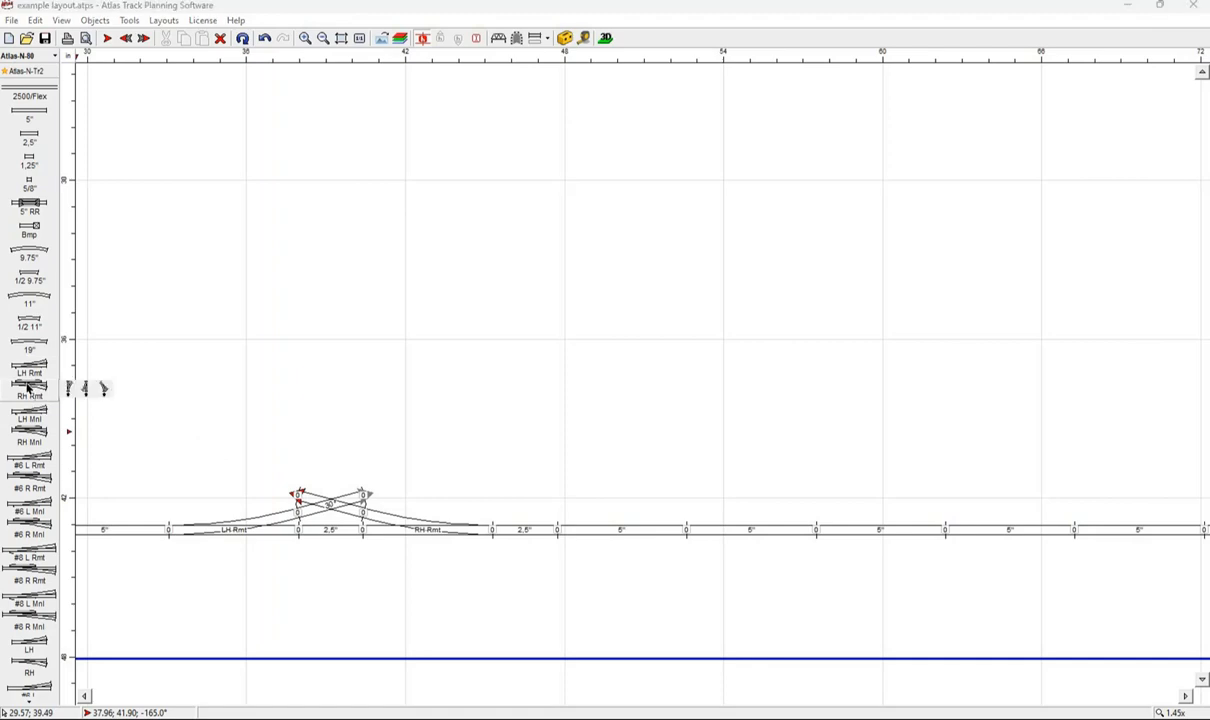
click(104, 391)
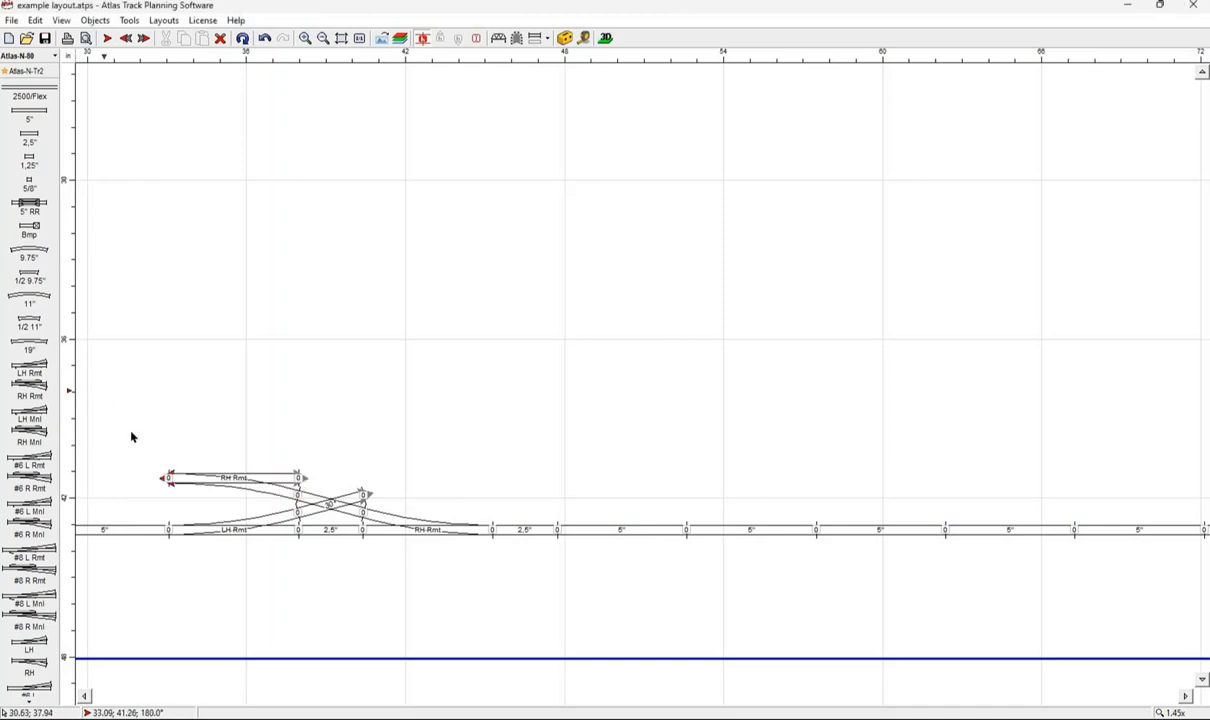
Attach a left-hand remote switch to the crossing's upper-right end and bridge the two upper switches with a 2.5" straight.
click(365, 497)
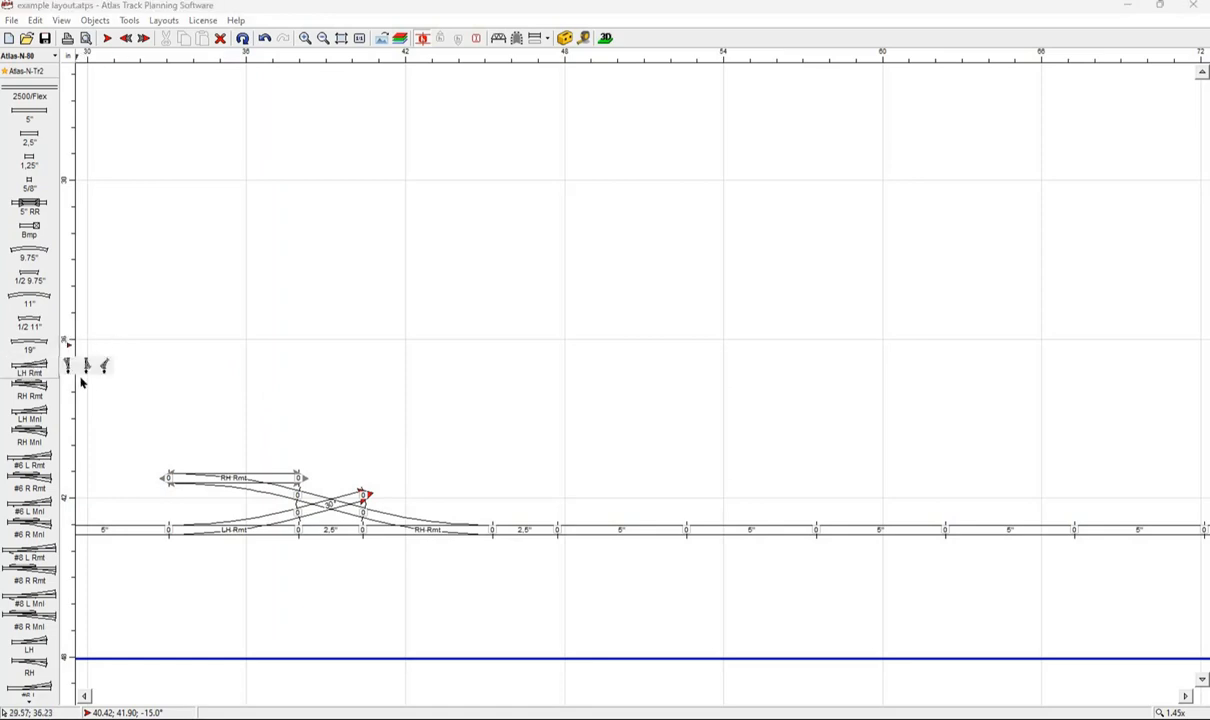
click(97, 360)
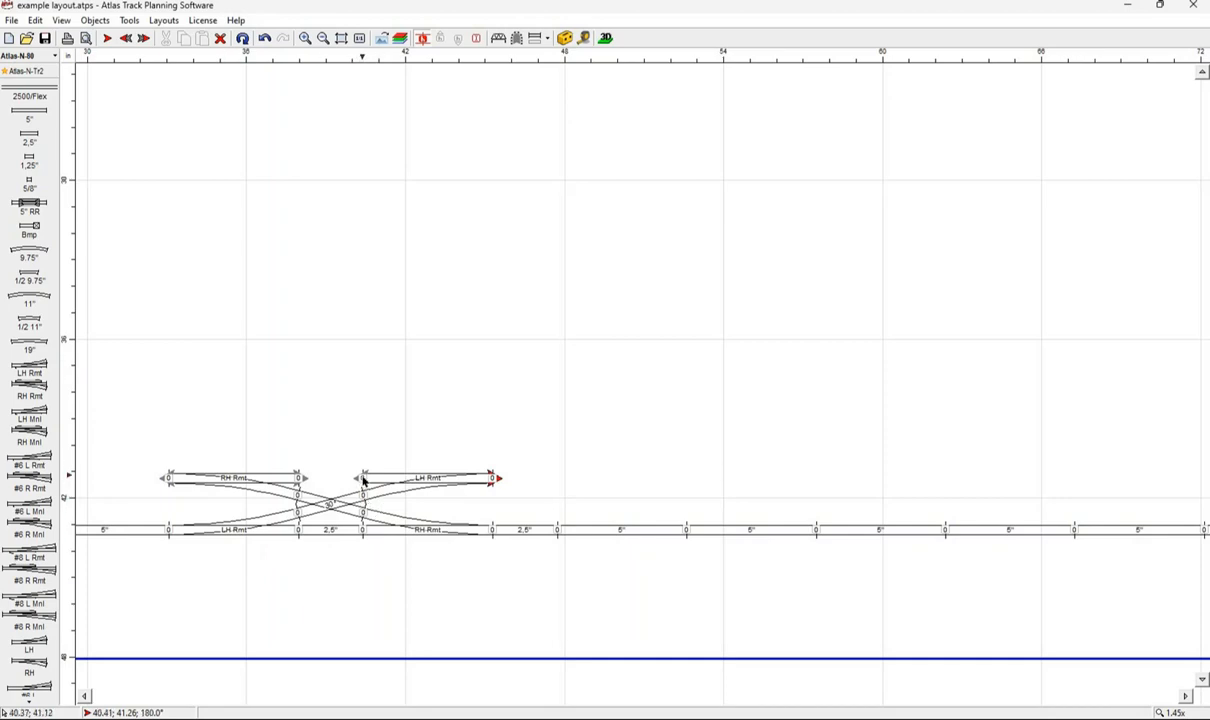
click(29, 132)
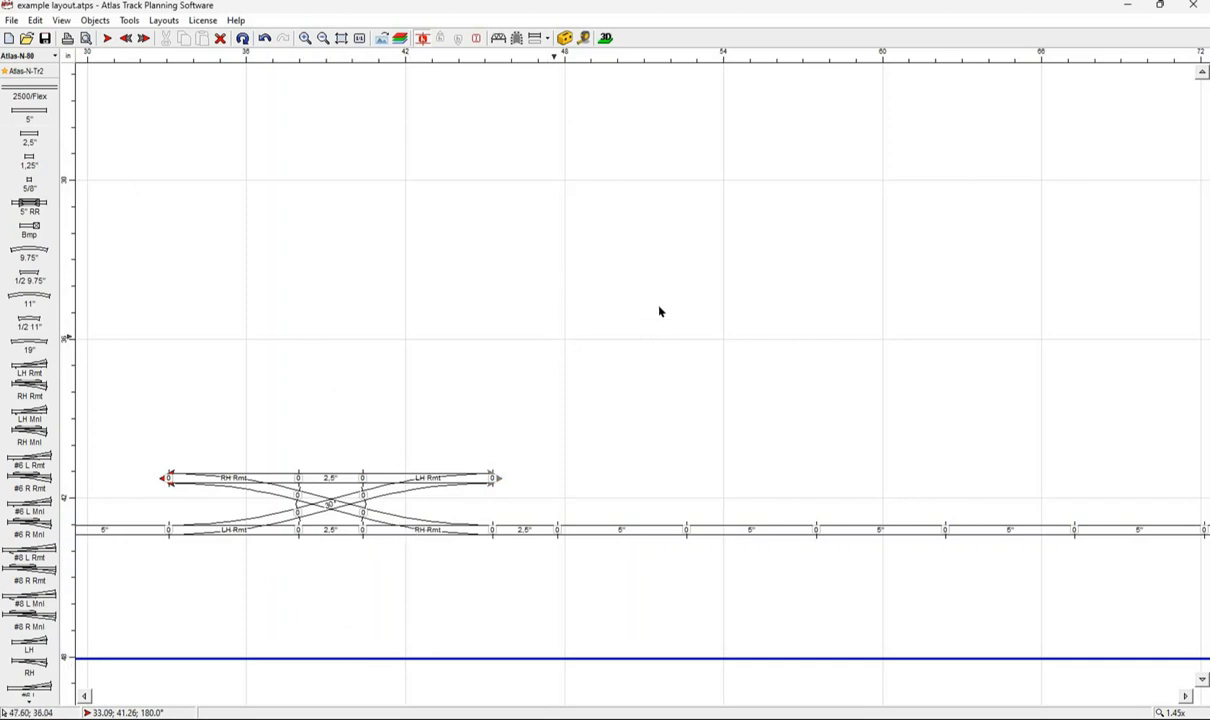
Extend the inner track leftward from the upper right-hand switch with two 5" straights.
click(342, 40)
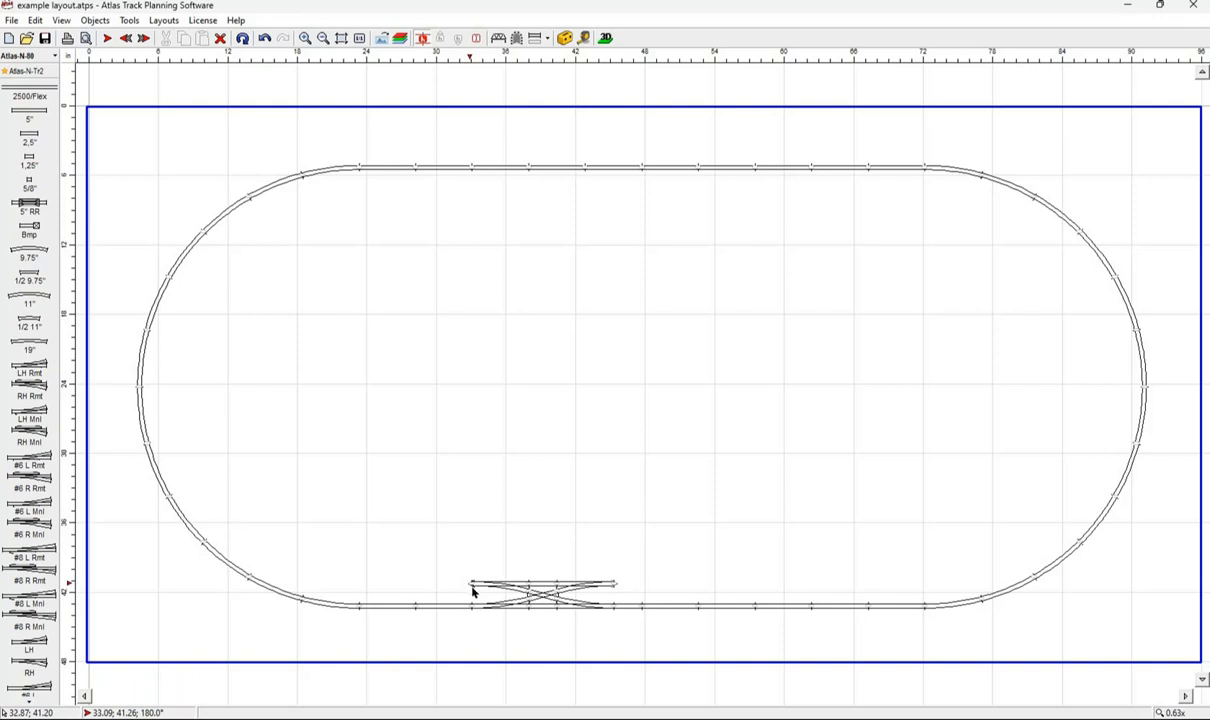
click(24, 115)
click(25, 115)
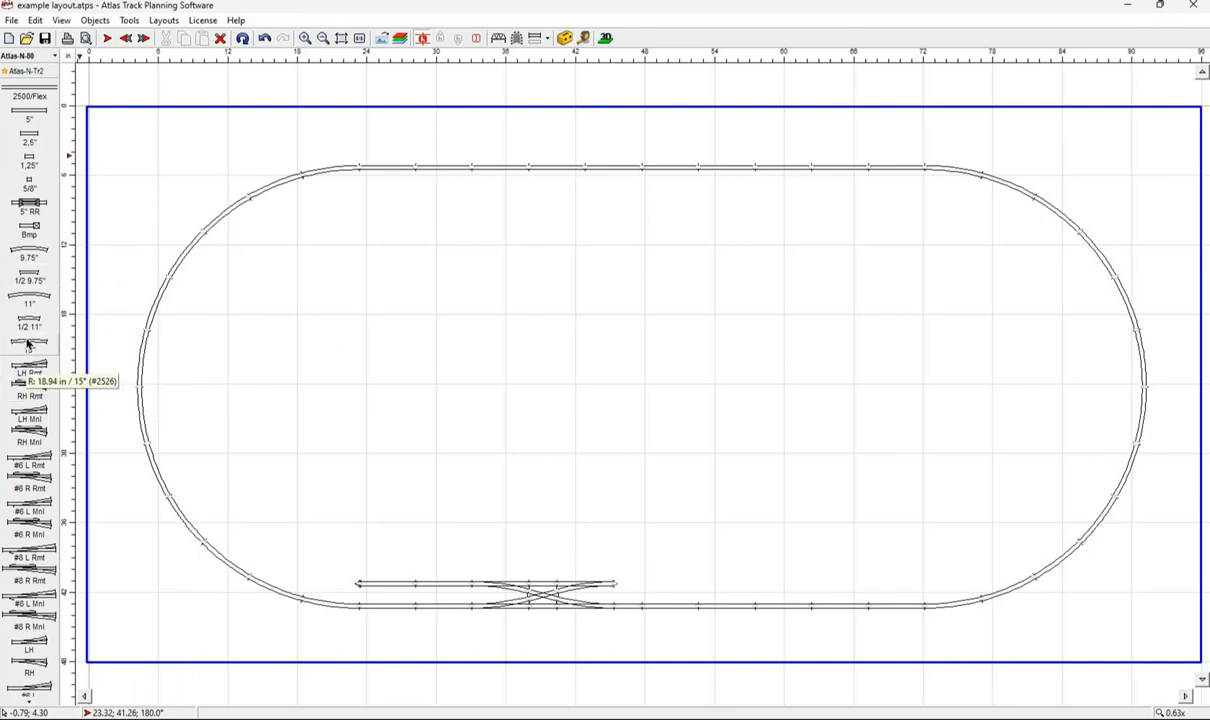
Try a run of five 19" curves on the inner track's left end and undo them.
drag(27, 345, 84, 345)
click(82, 345)
key(space)
key(space)
key(space)
key(space)
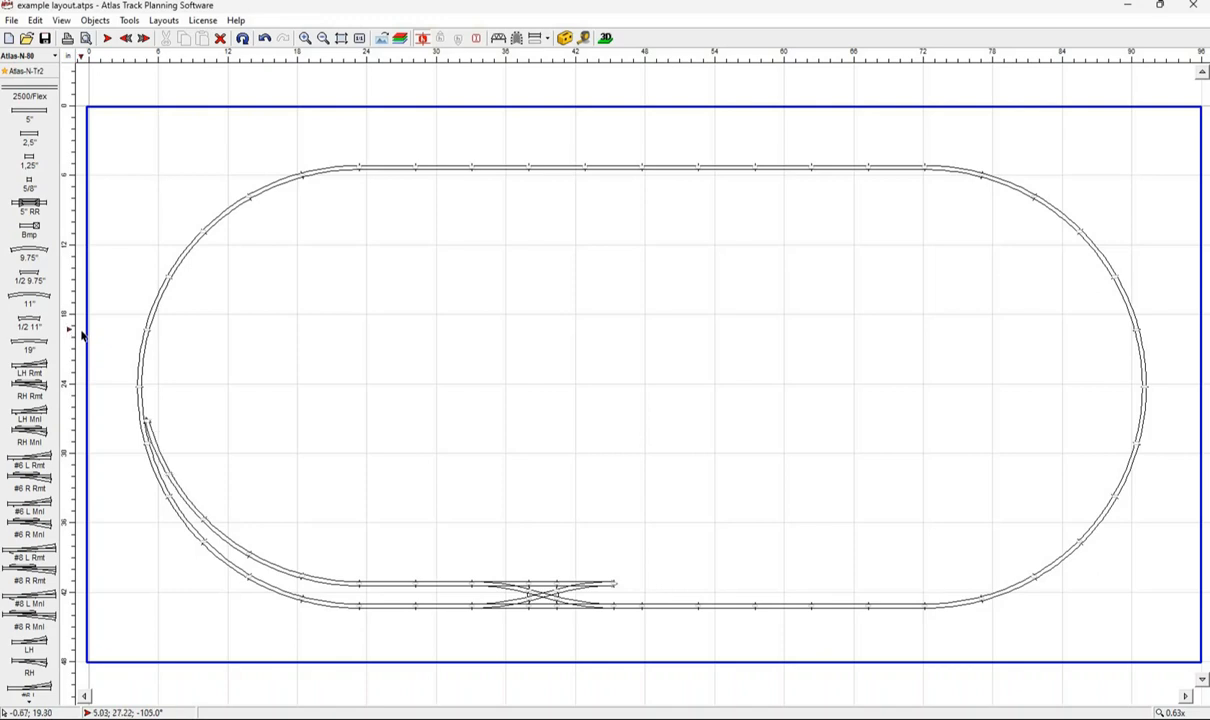
key(ctrl+z)
key(ctrl+z)
key(ctrl+z)
key(ctrl+z)
key(ctrl+z)
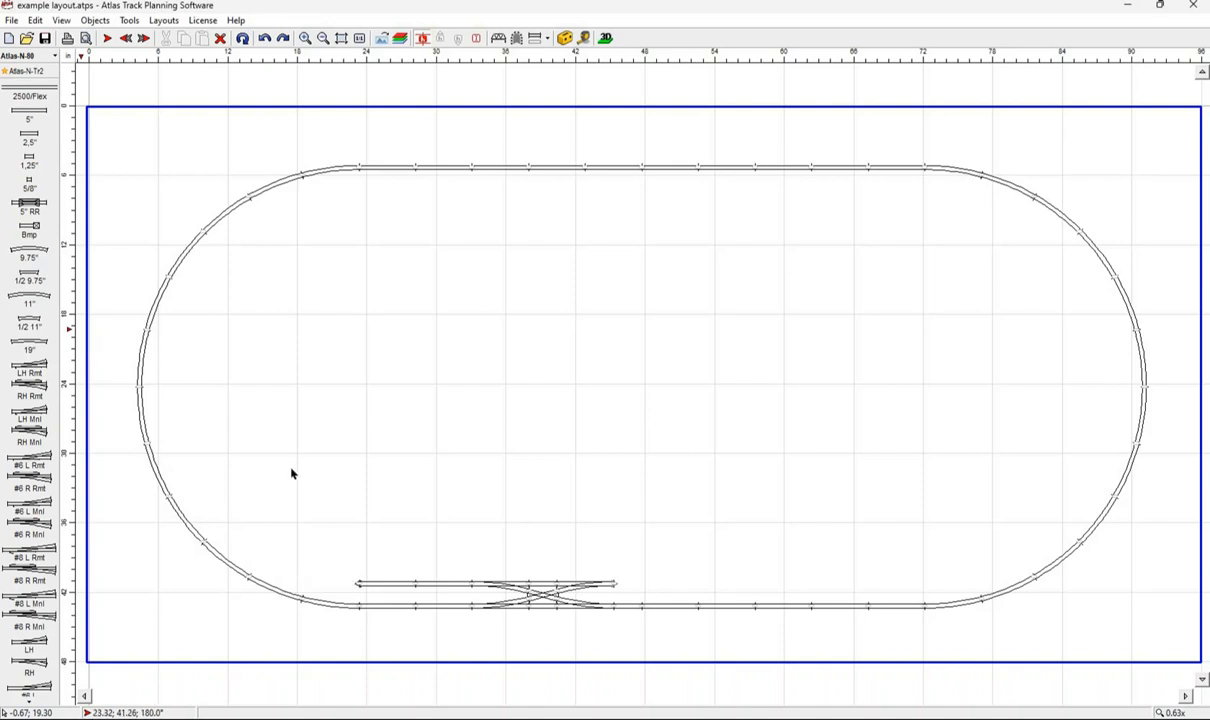
Delete the inner track's leftmost 5" straight and continue from there with ten 19" curves bending into the oval.
click(383, 587)
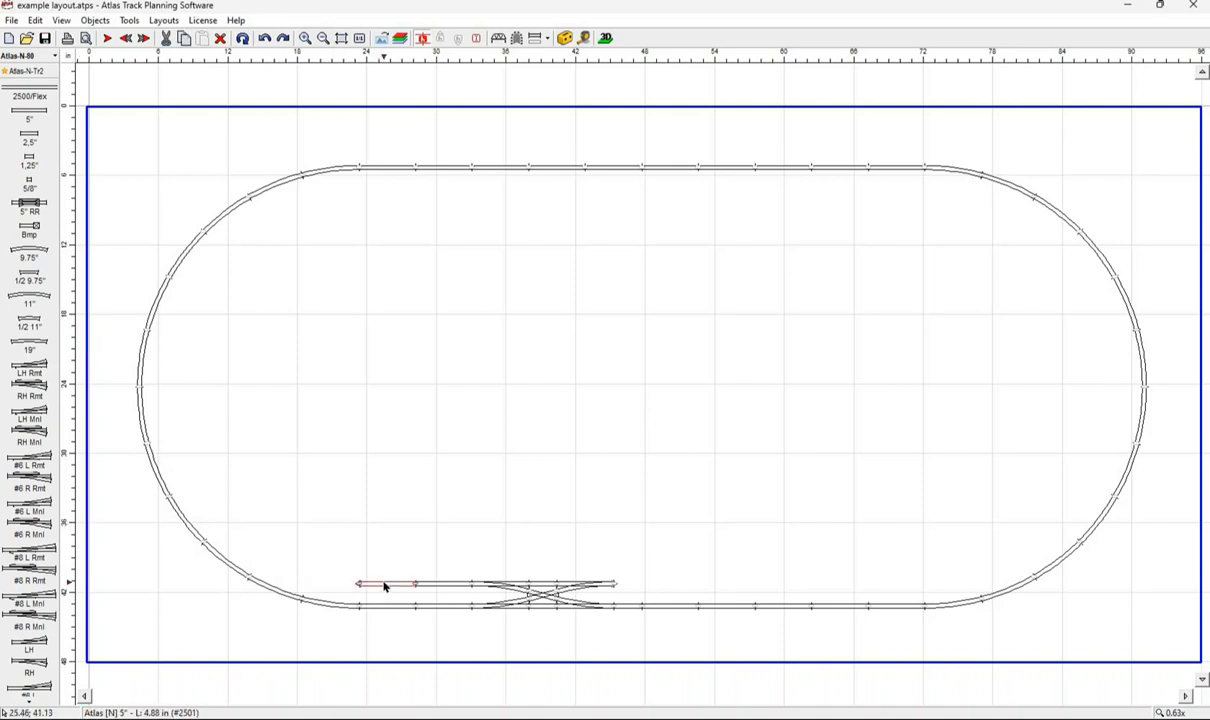
key(Delete)
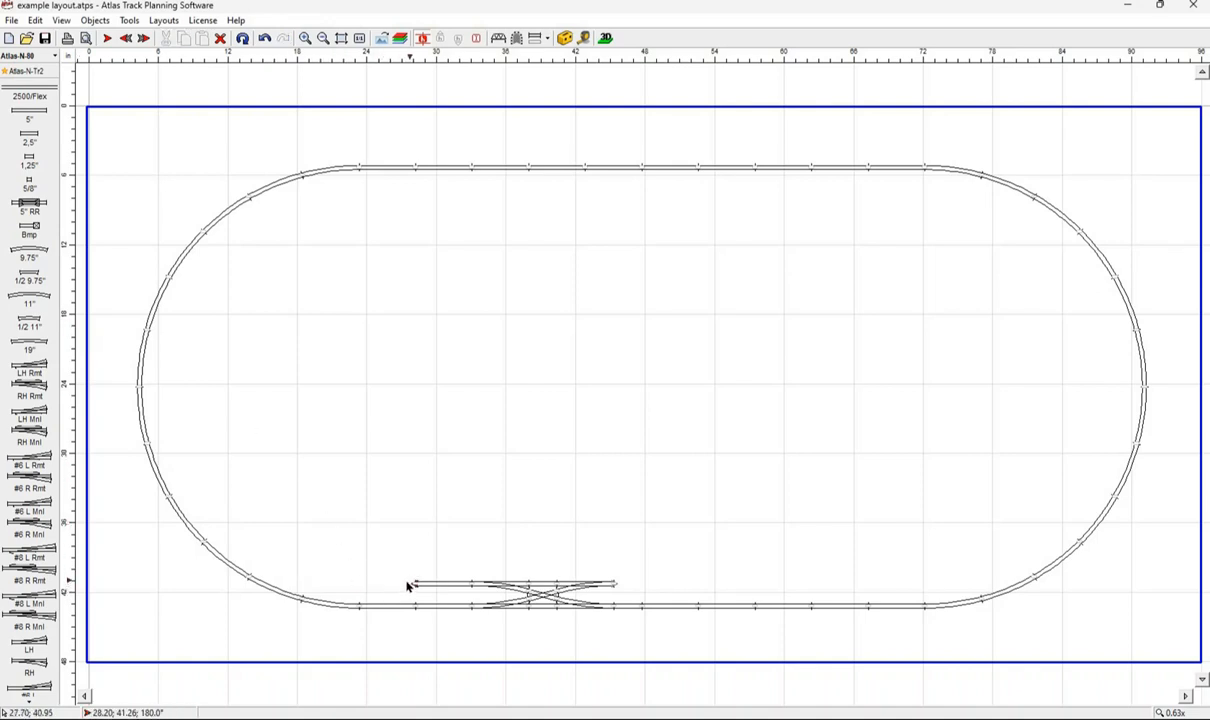
drag(25, 344, 77, 350)
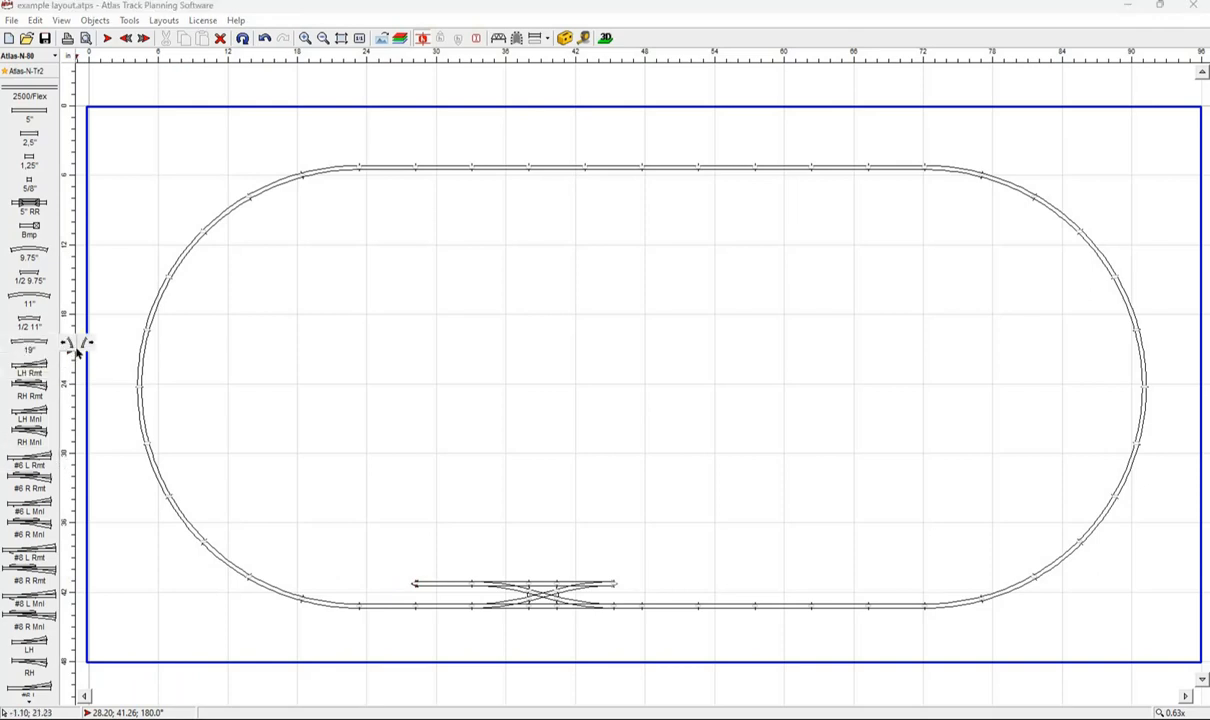
click(82, 344)
key(space)
key(space)
key(space)
key(space)
key(space)
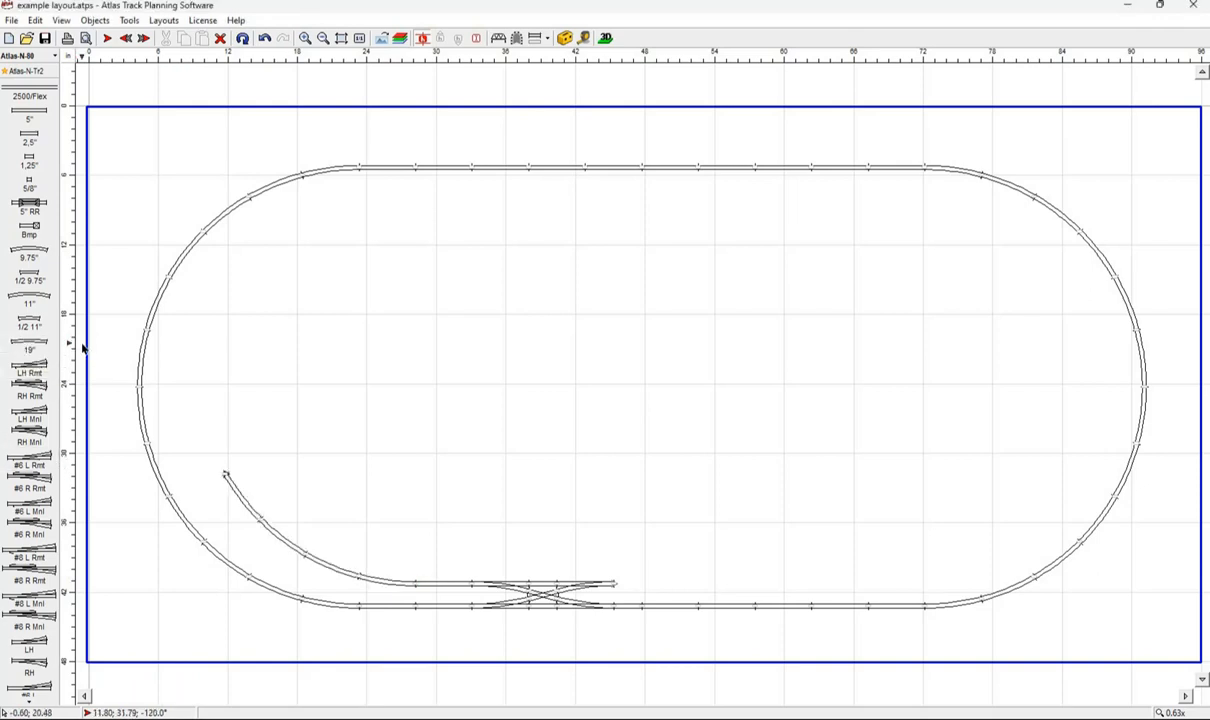
key(space)
key(space)
key(space)
key(space)
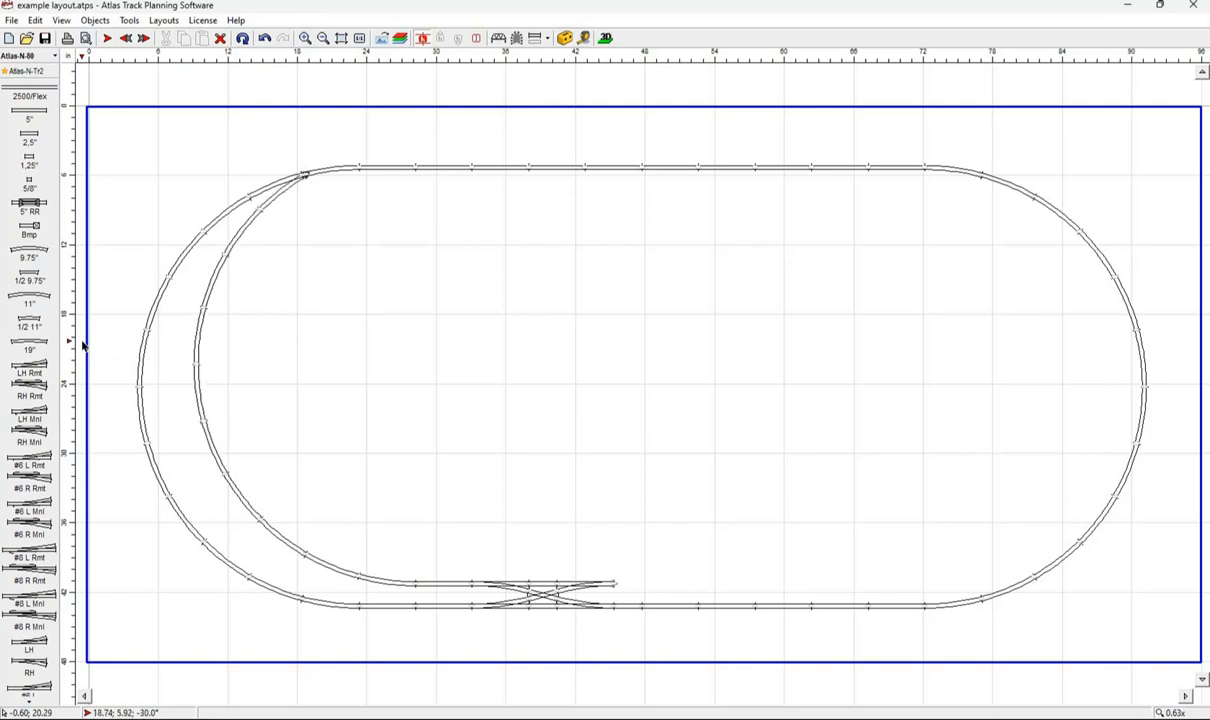
Undo the last five 19" curves of the inner track.
key(ctrl+z)
key(ctrl+z)
key(ctrl+z)
key(ctrl+z)
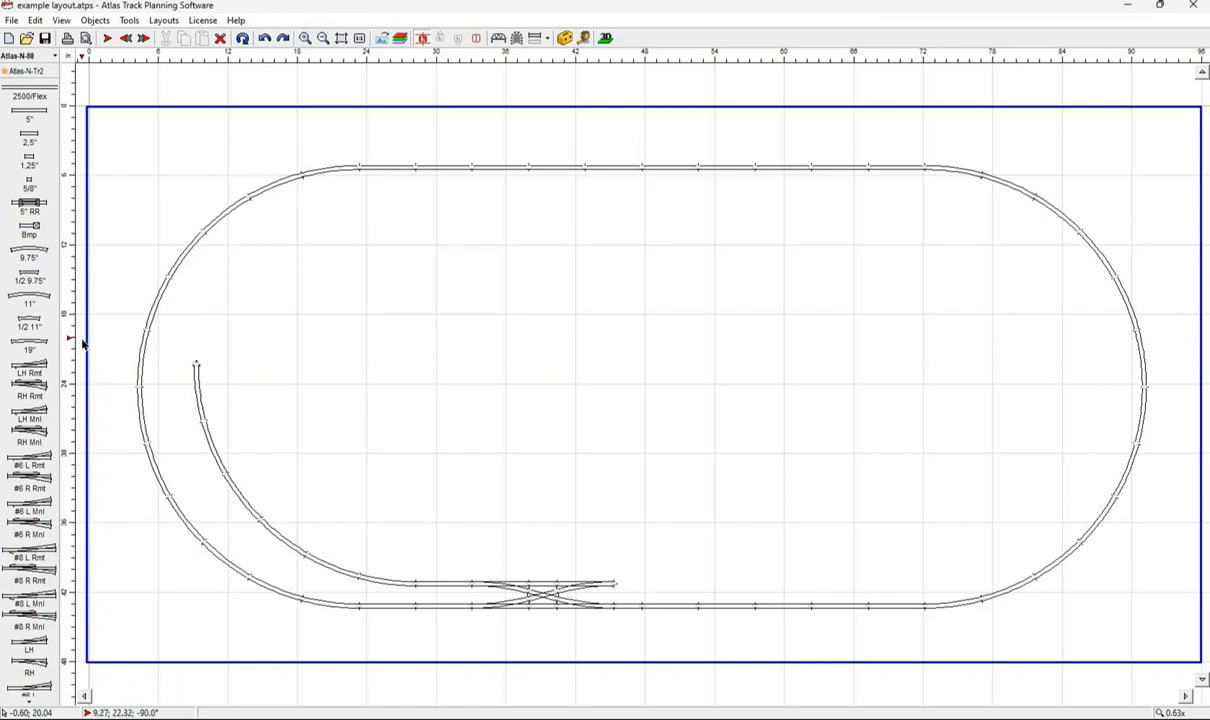
key(ctrl+z)
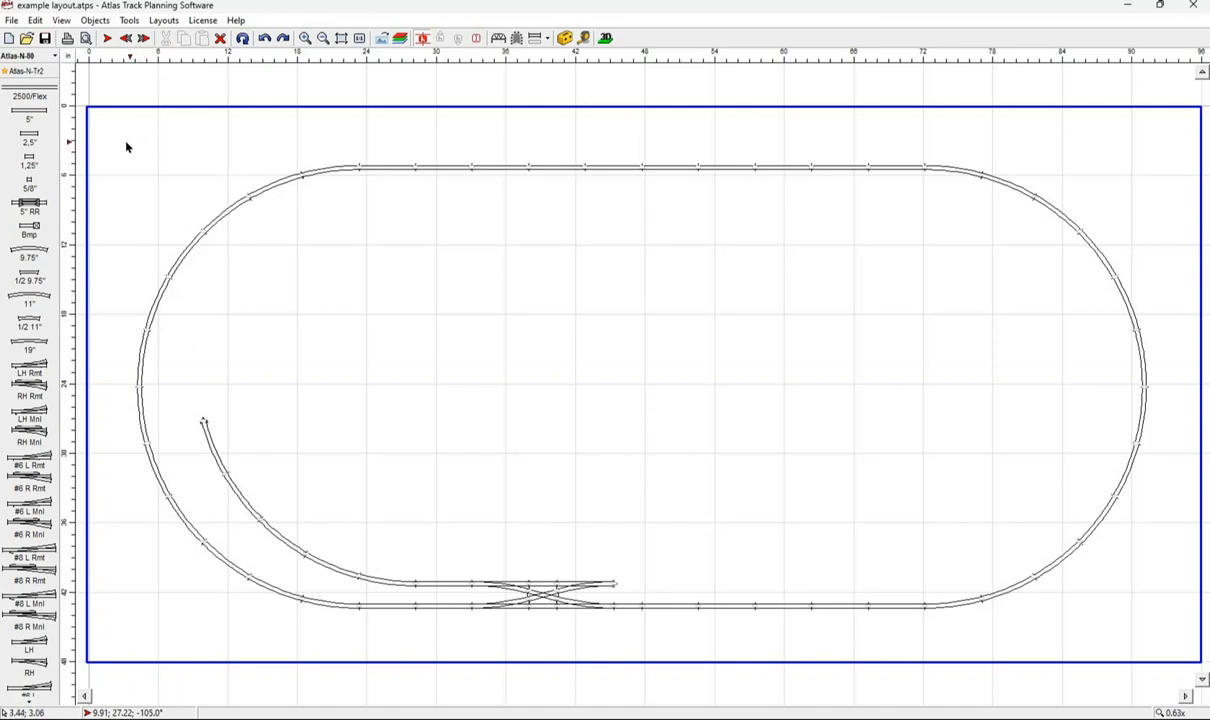
Select the outer oval's upper half and move it straight up by about 7 inches, away from the lower half.
mouse_move(787, 170)
mouse_down()
mouse_move(1137, 224)
mouse_move(1167, 311)
mouse_move(1164, 417)
mouse_up()
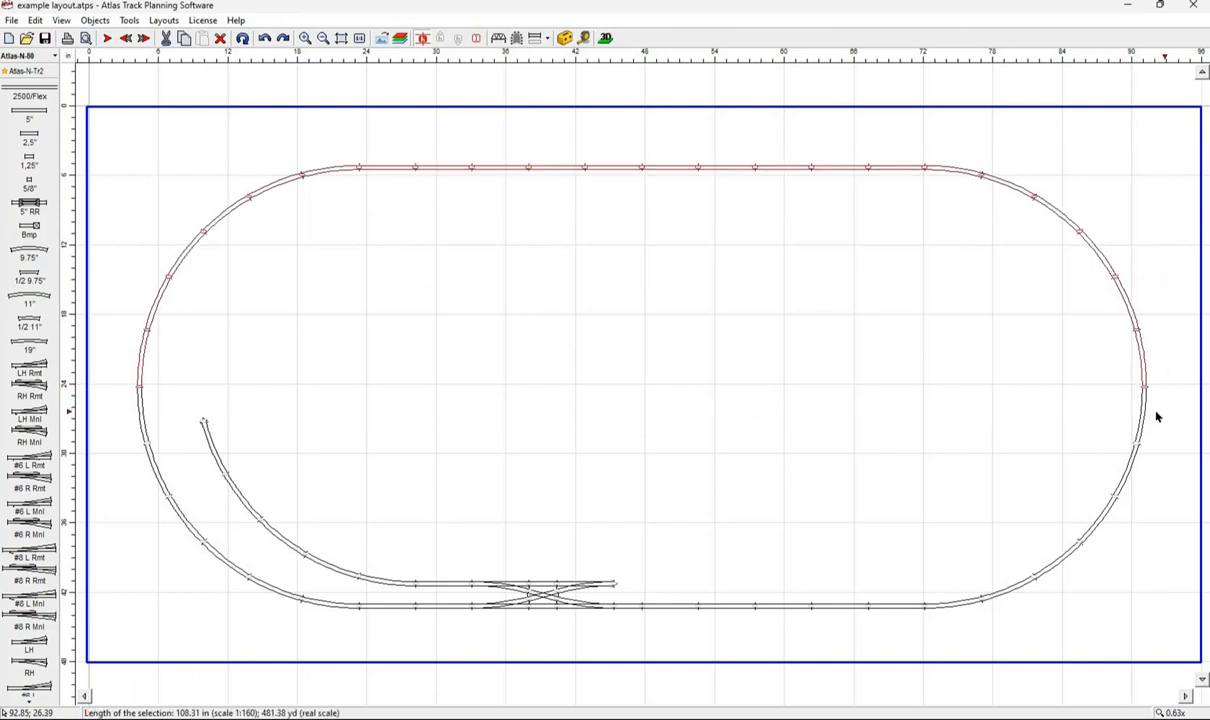
right_click(563, 176)
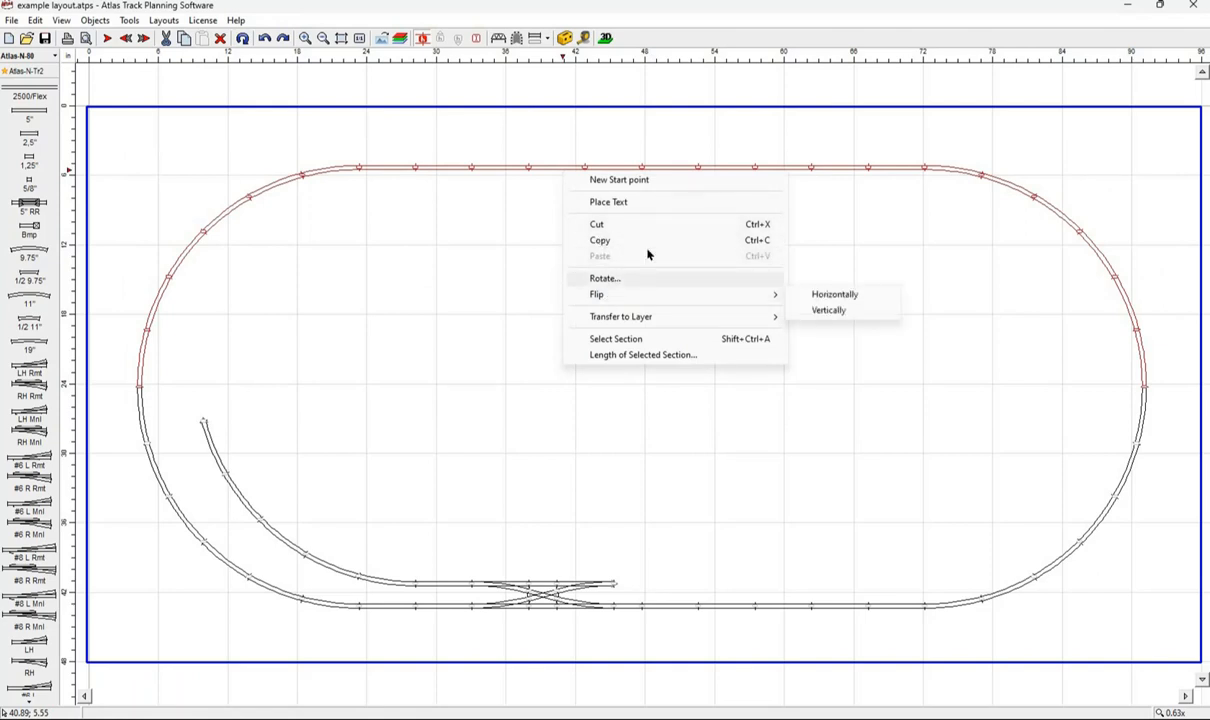
right_click(554, 175)
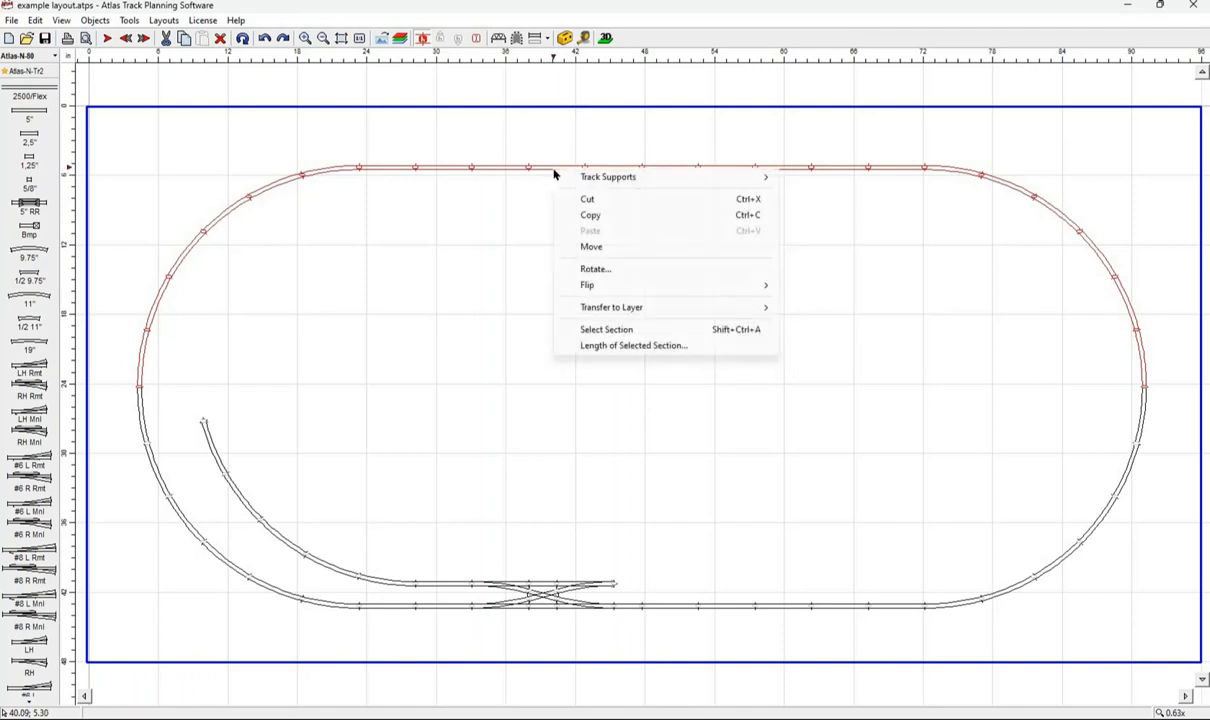
click(589, 246)
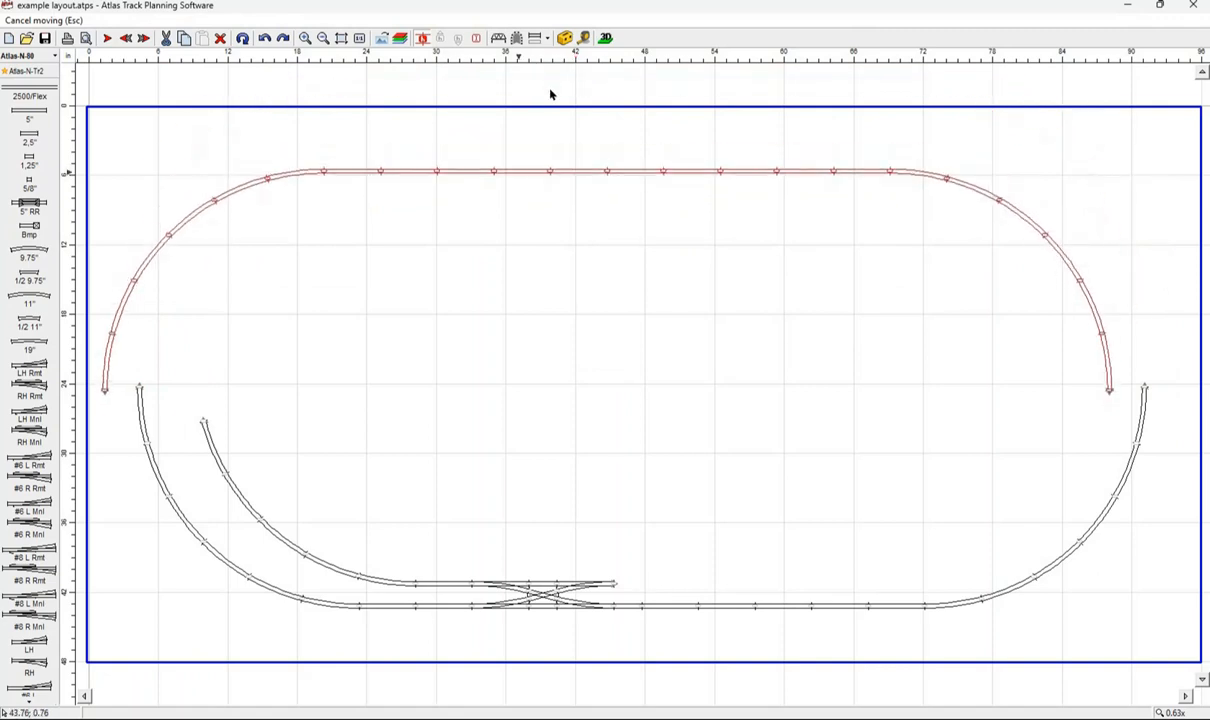
click(557, 86)
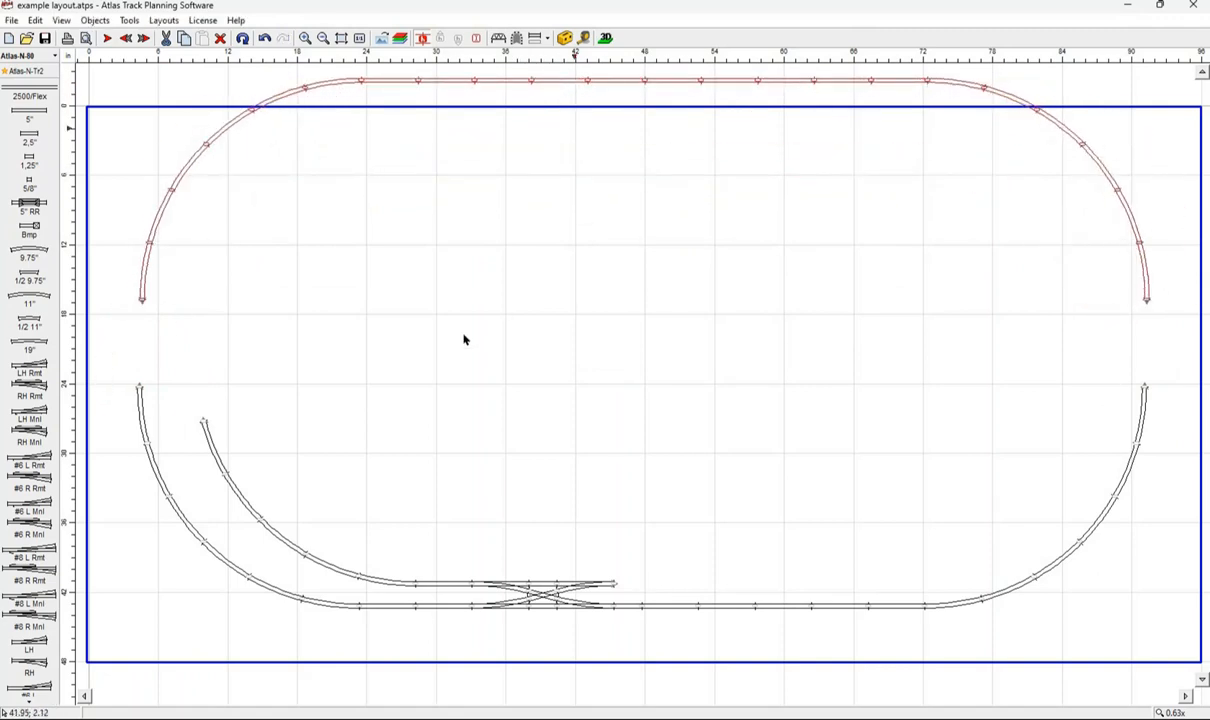
Add a 5" straight to the left end of the oval's lower half and move the upper half down to meet it.
click(140, 391)
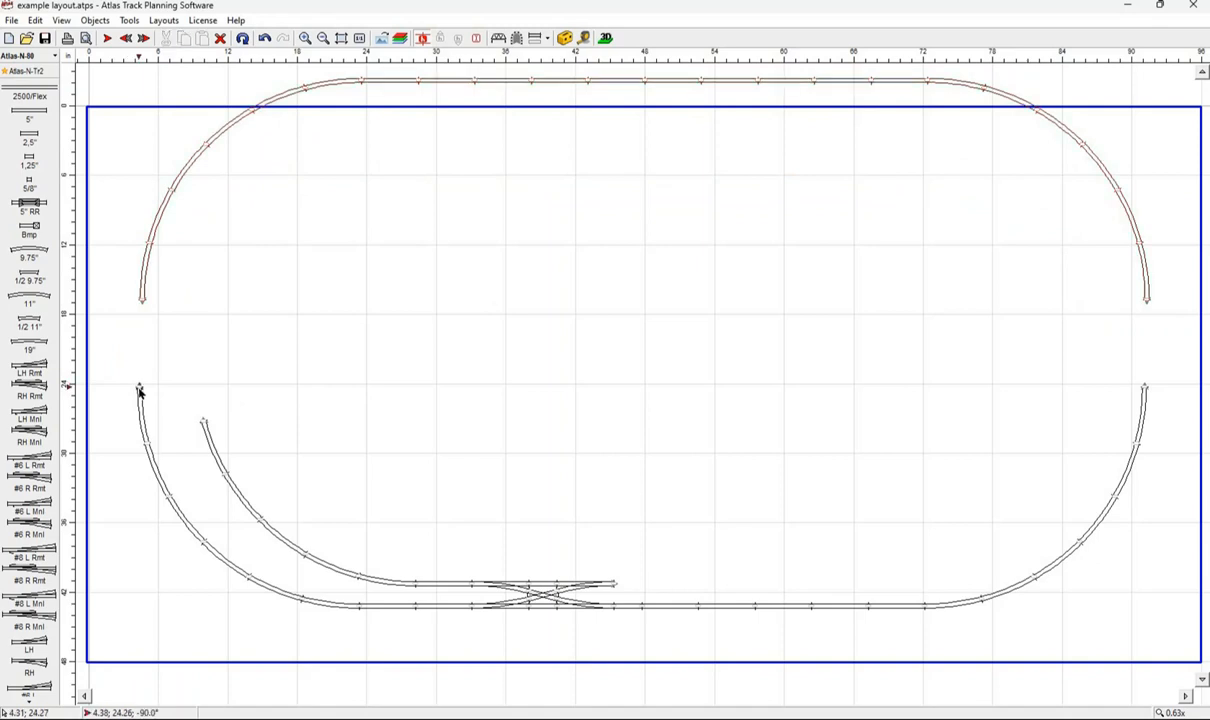
click(29, 110)
drag(100, 305, 1166, 73)
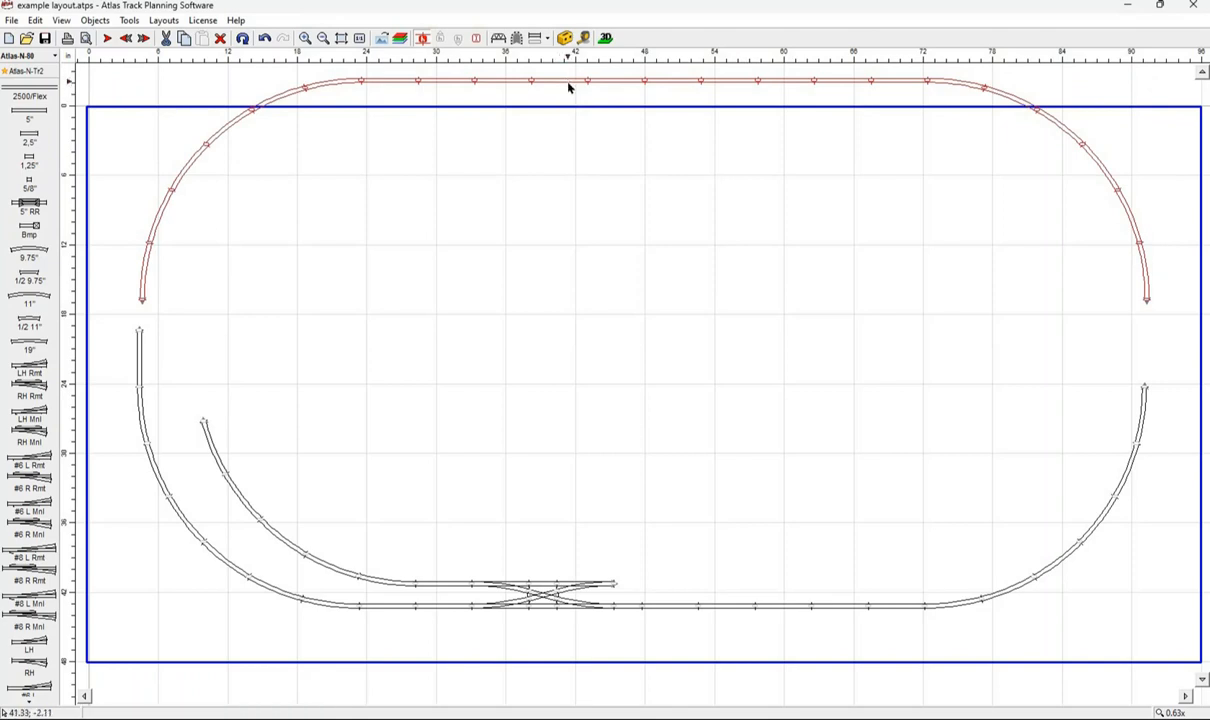
right_click(567, 83)
click(608, 161)
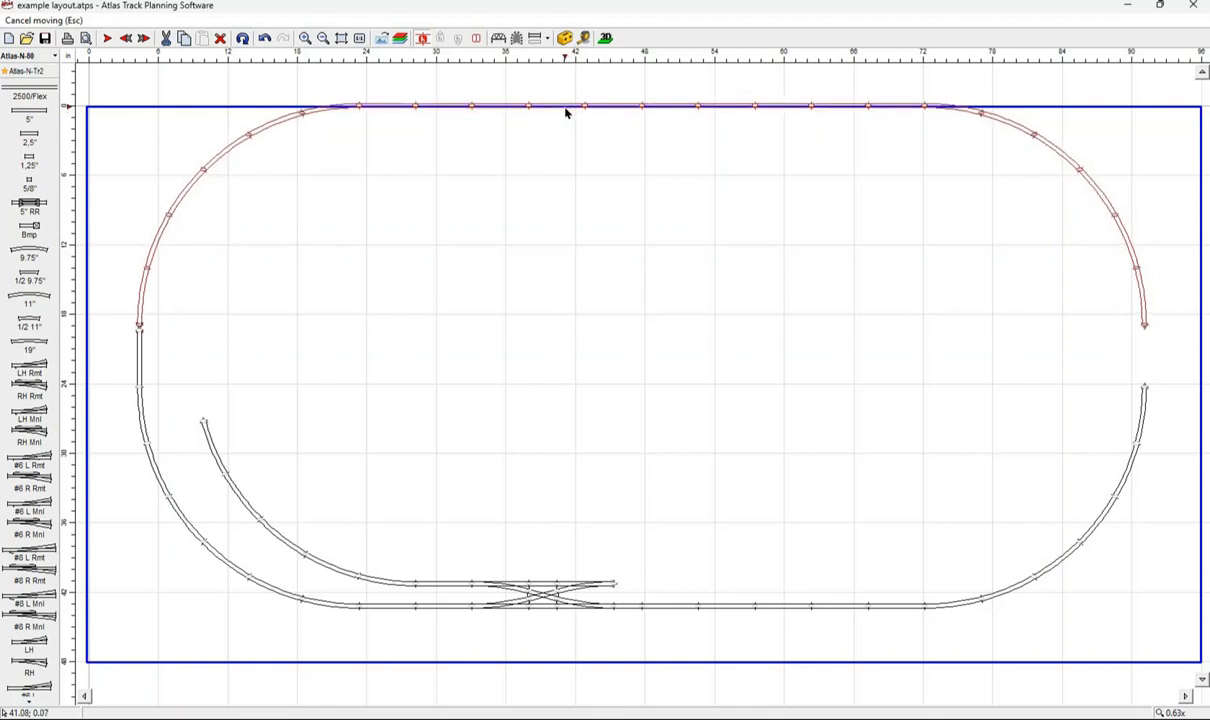
click(565, 113)
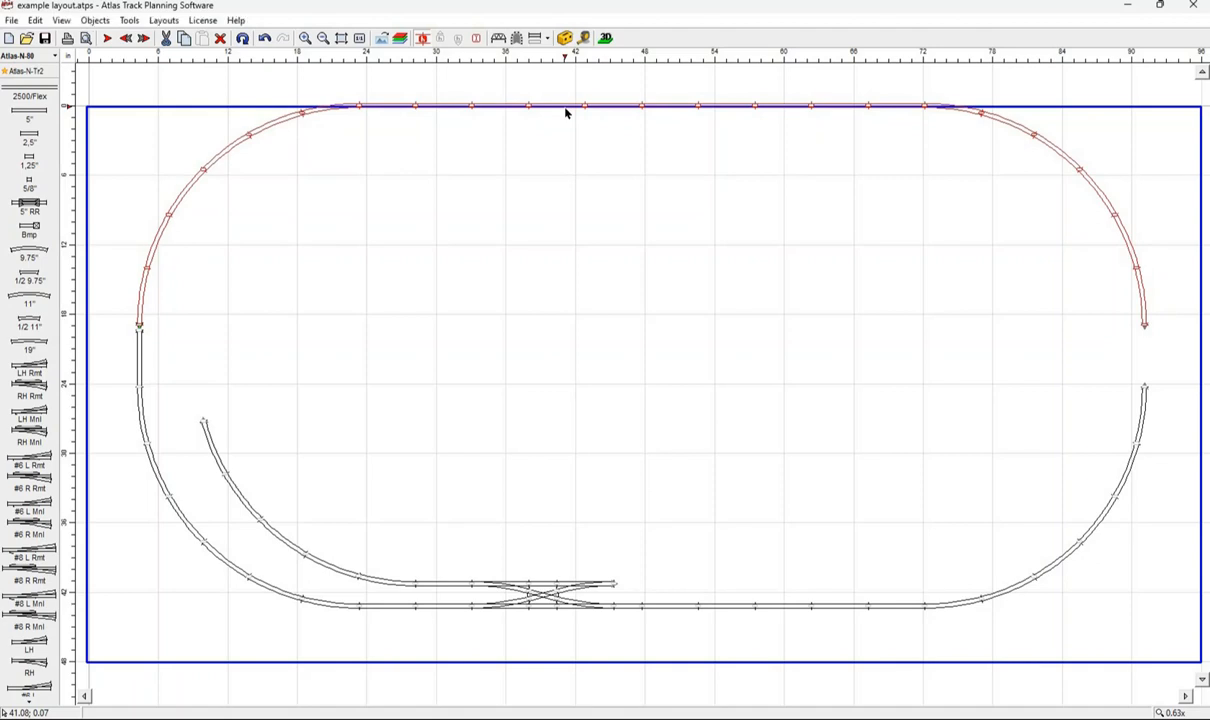
Close the gap on the oval's right side with a 5" straight.
click(1146, 390)
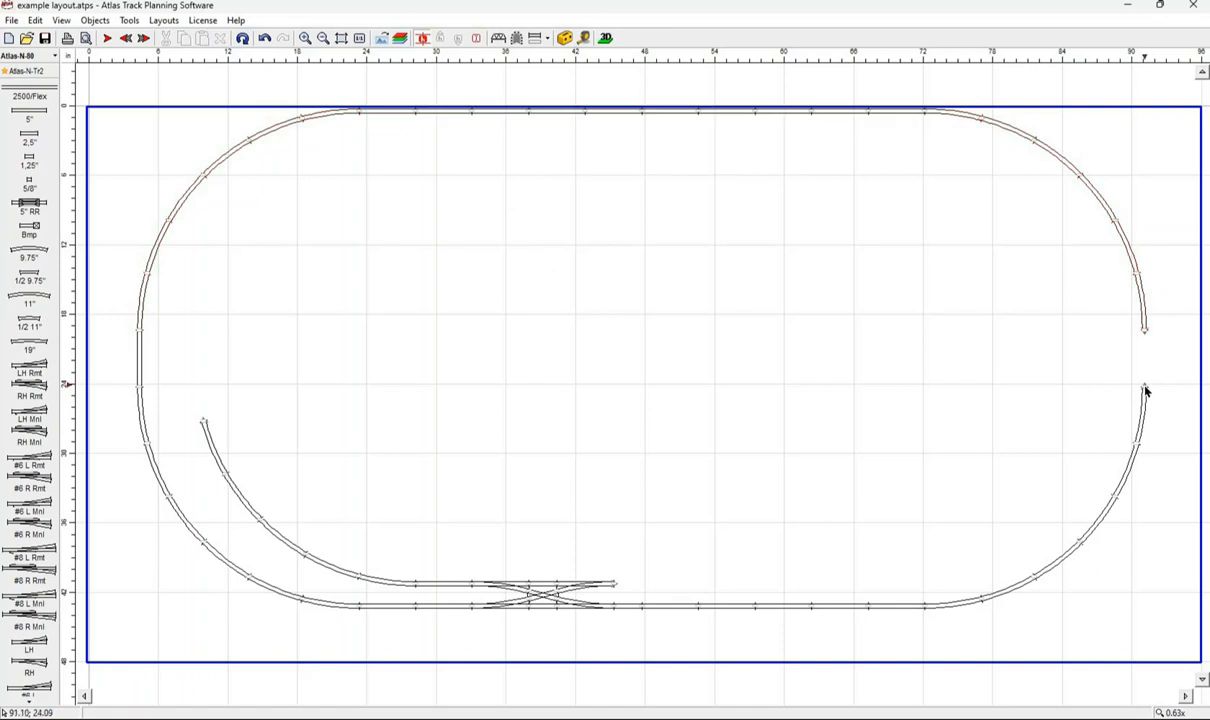
click(1146, 390)
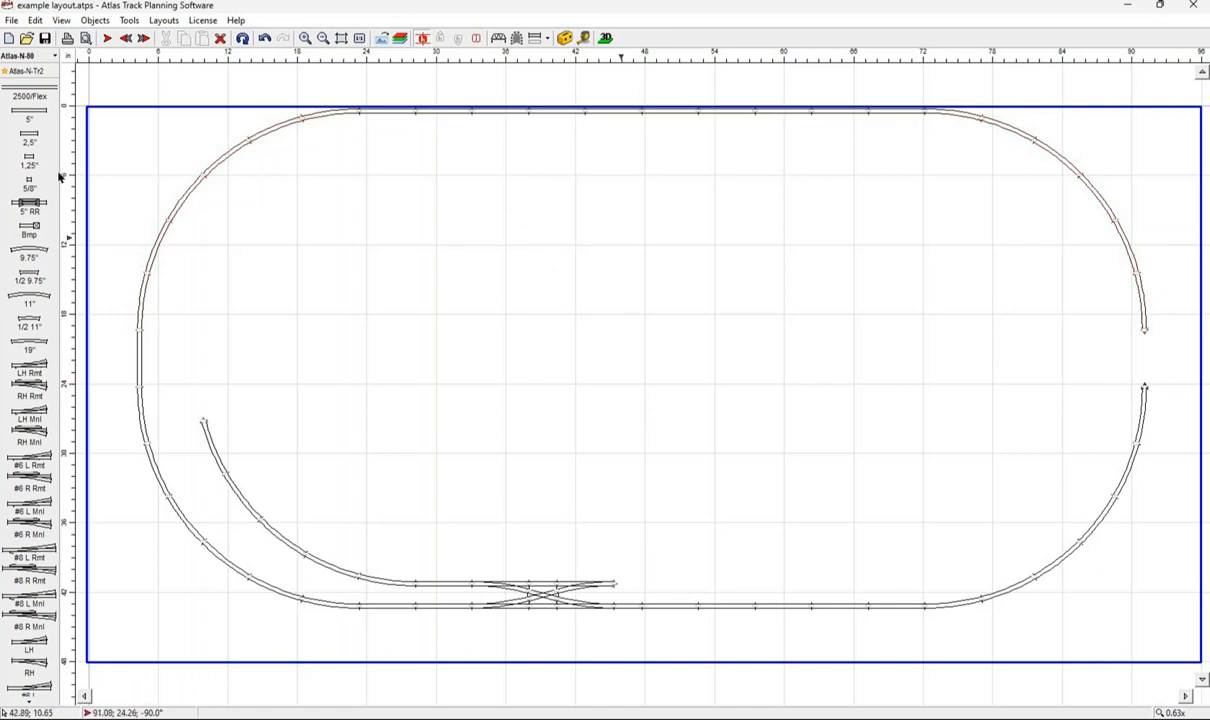
click(27, 113)
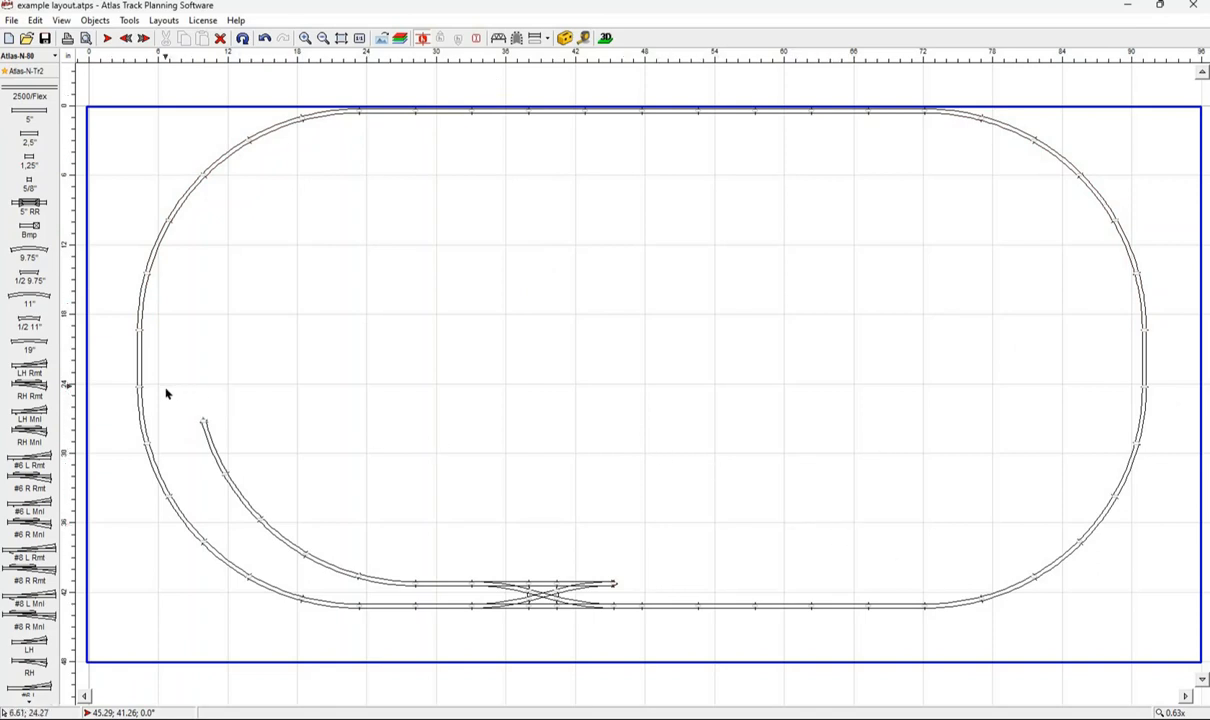
Delete the inner track's five 19" curves and the 5" straight to the left of the crossover.
drag(170, 393, 305, 411)
drag(173, 389, 494, 608)
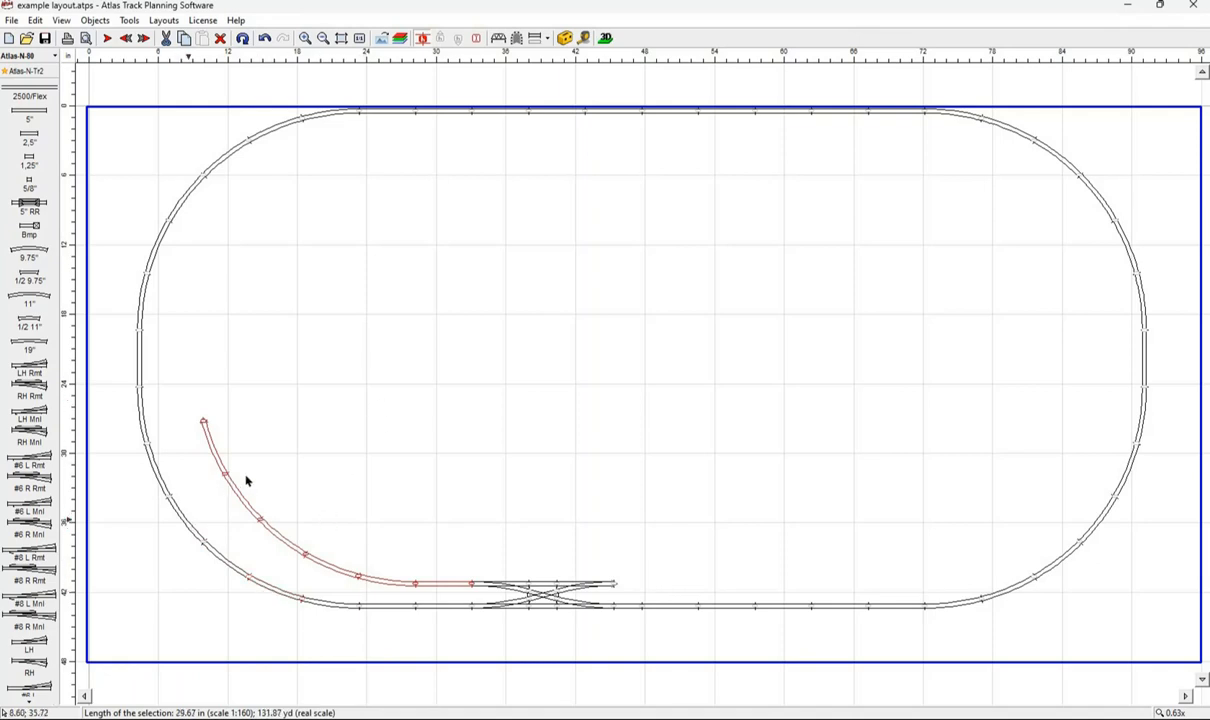
key(Delete)
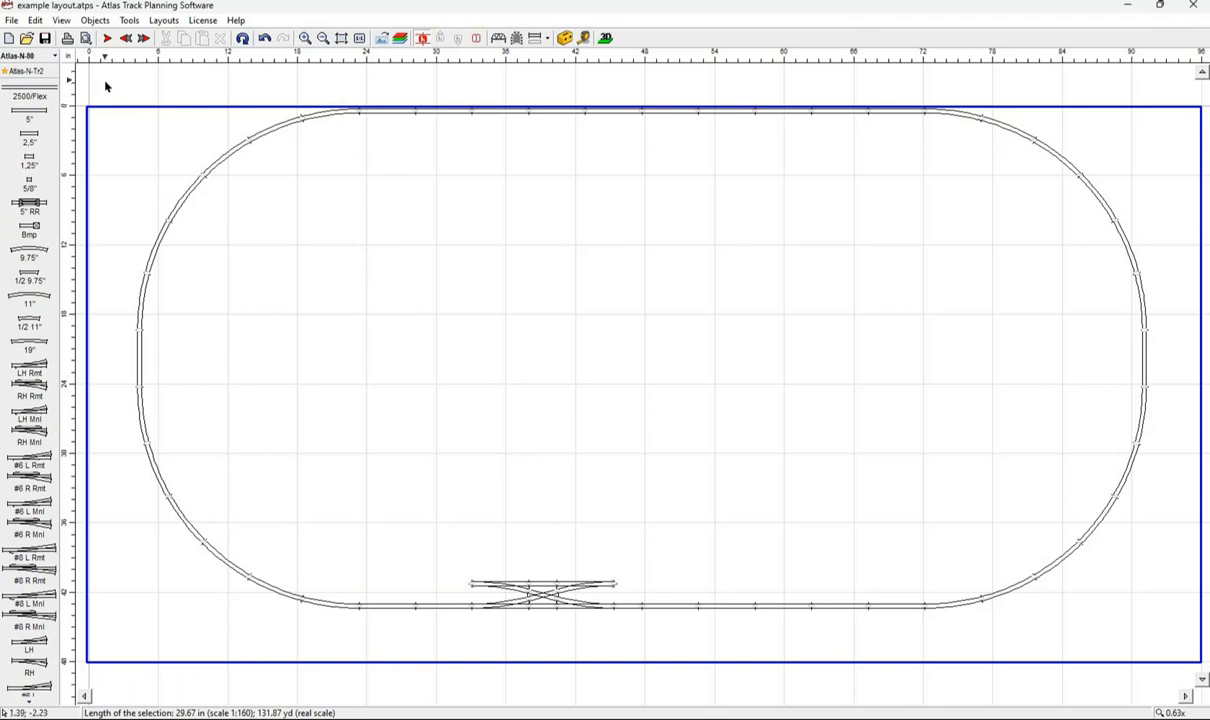
Select the oval's whole left end, from the upper straight run around to the lower one, and inspect its upper end joint up close.
drag(107, 84, 388, 646)
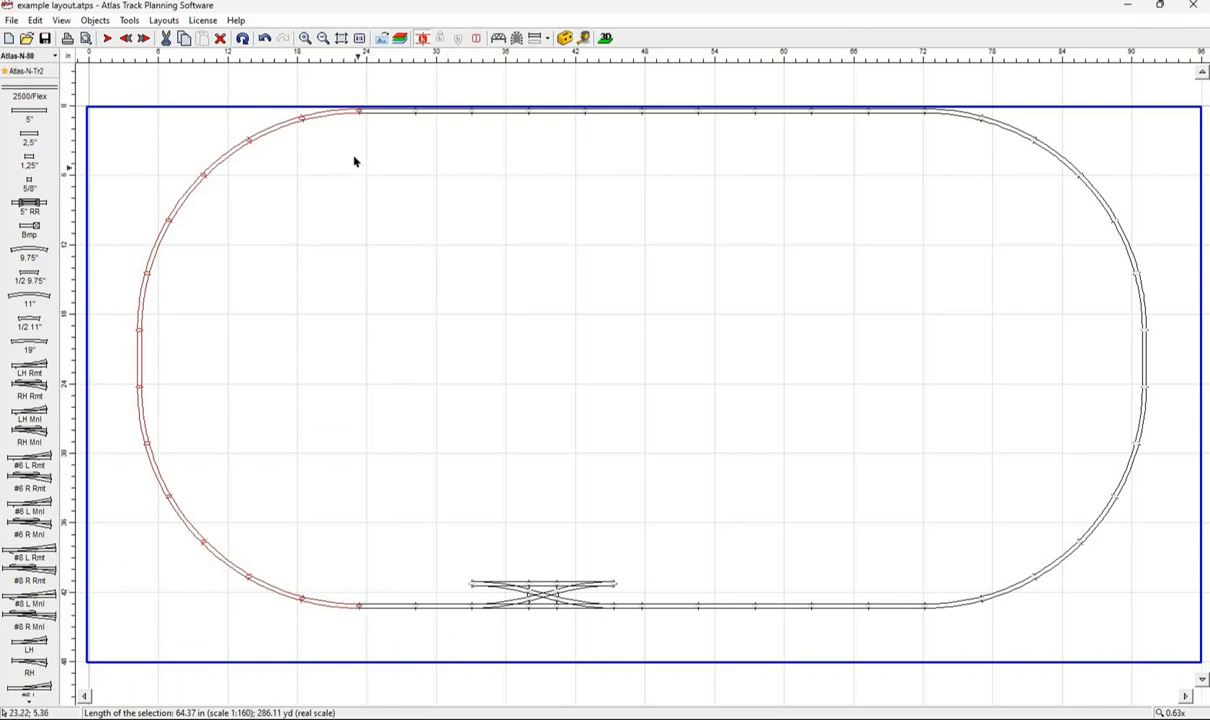
scroll(425, 178, down, 1)
scroll(425, 178, up, 6)
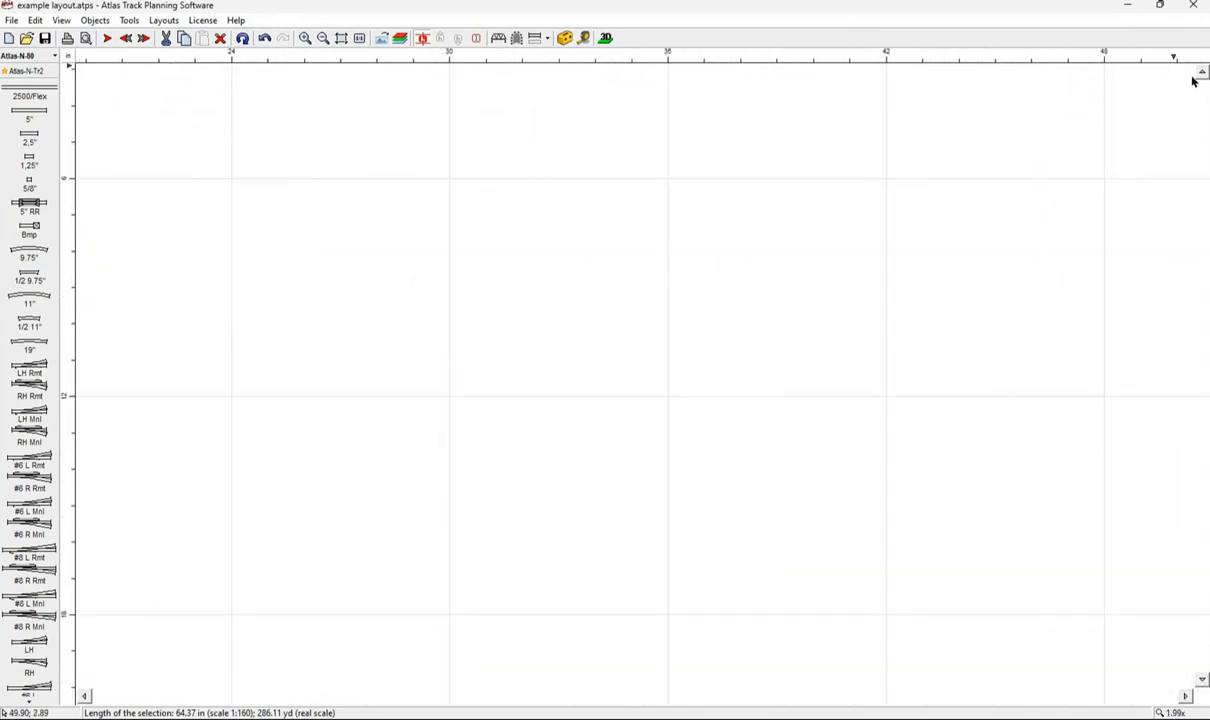
click(1202, 73)
click(1203, 74)
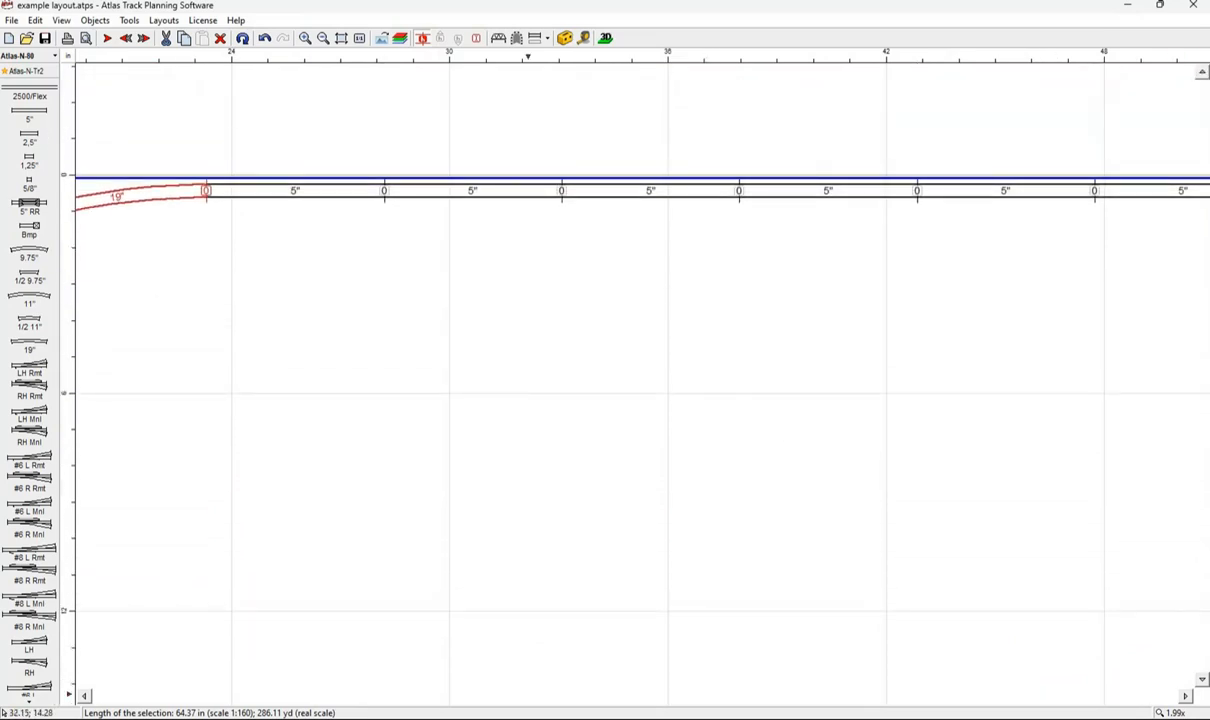
click(1185, 695)
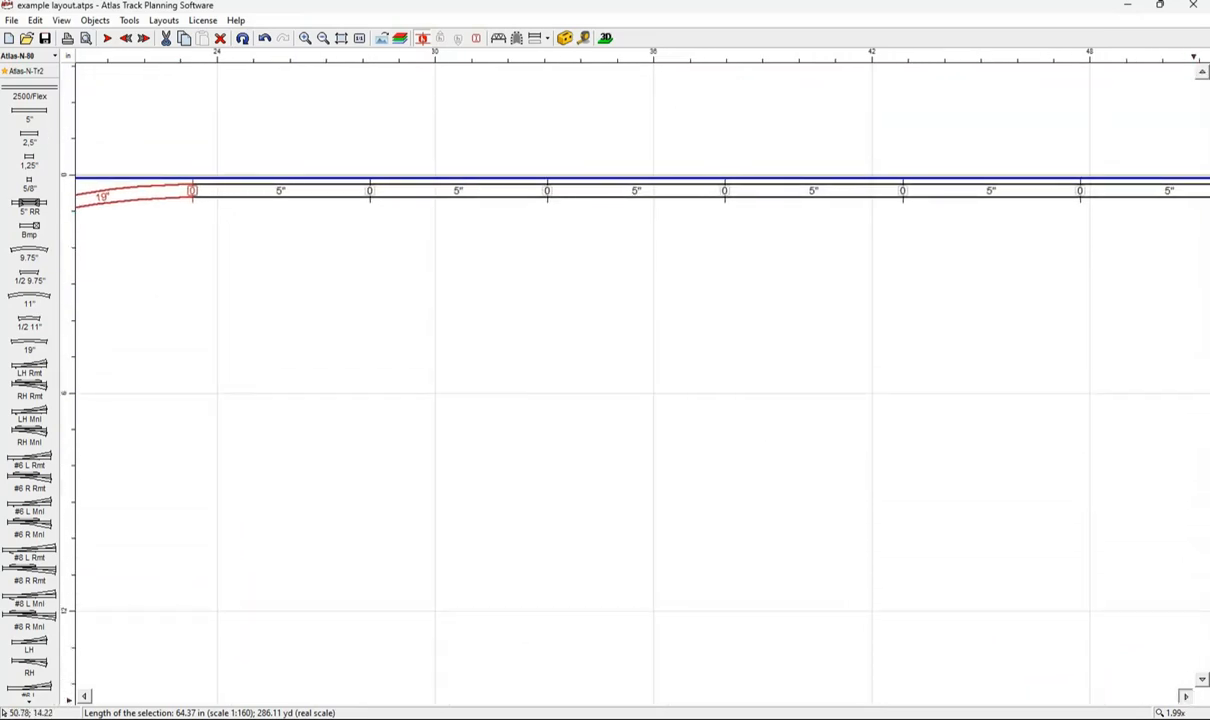
click(85, 697)
drag(85, 697, 85, 697)
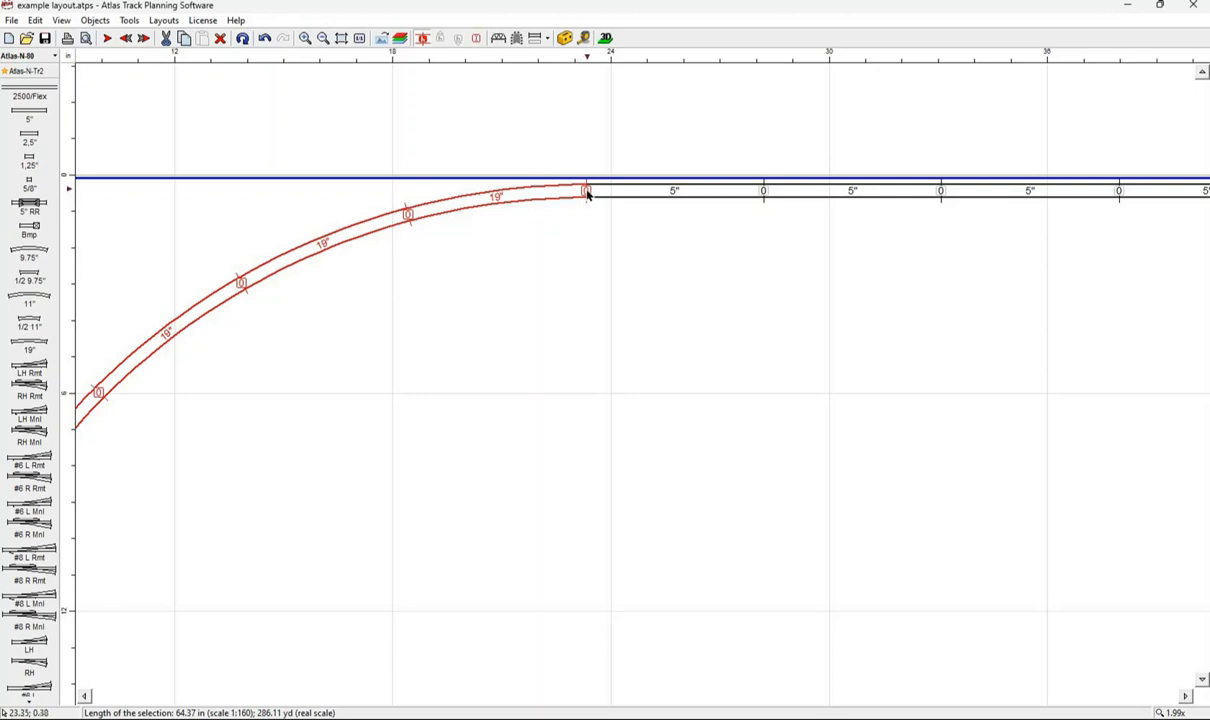
Turn the display of track heights off and back on.
click(62, 22)
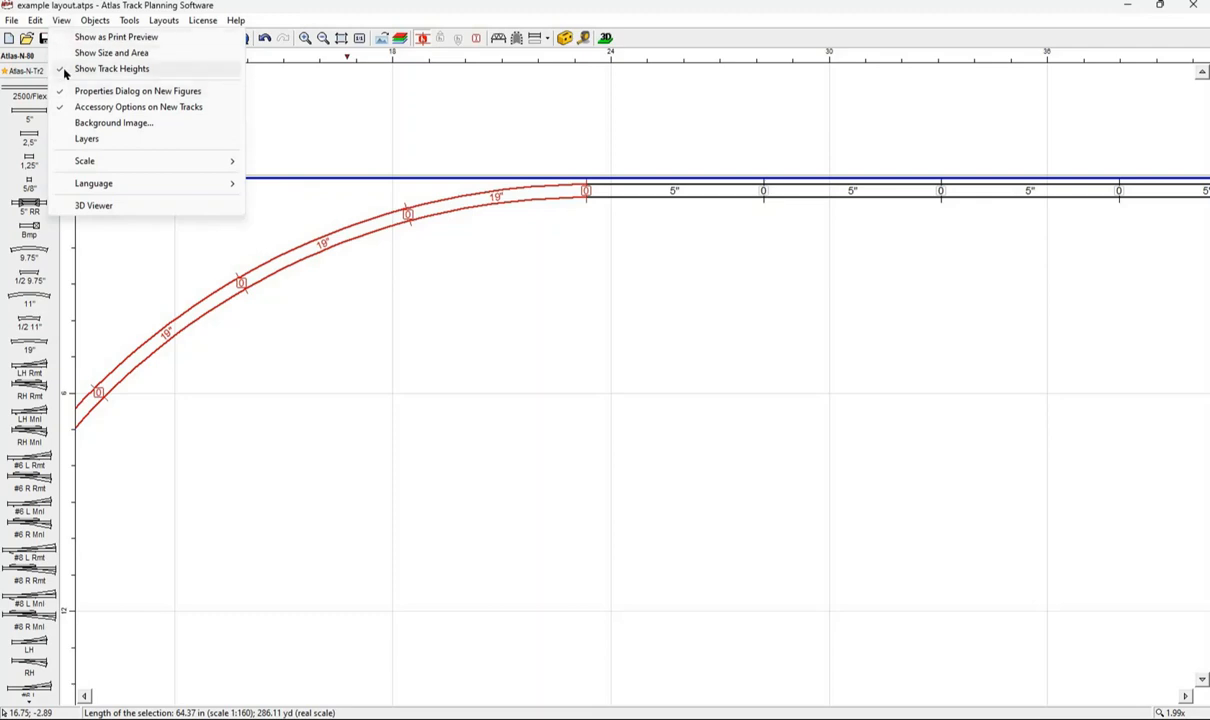
click(64, 70)
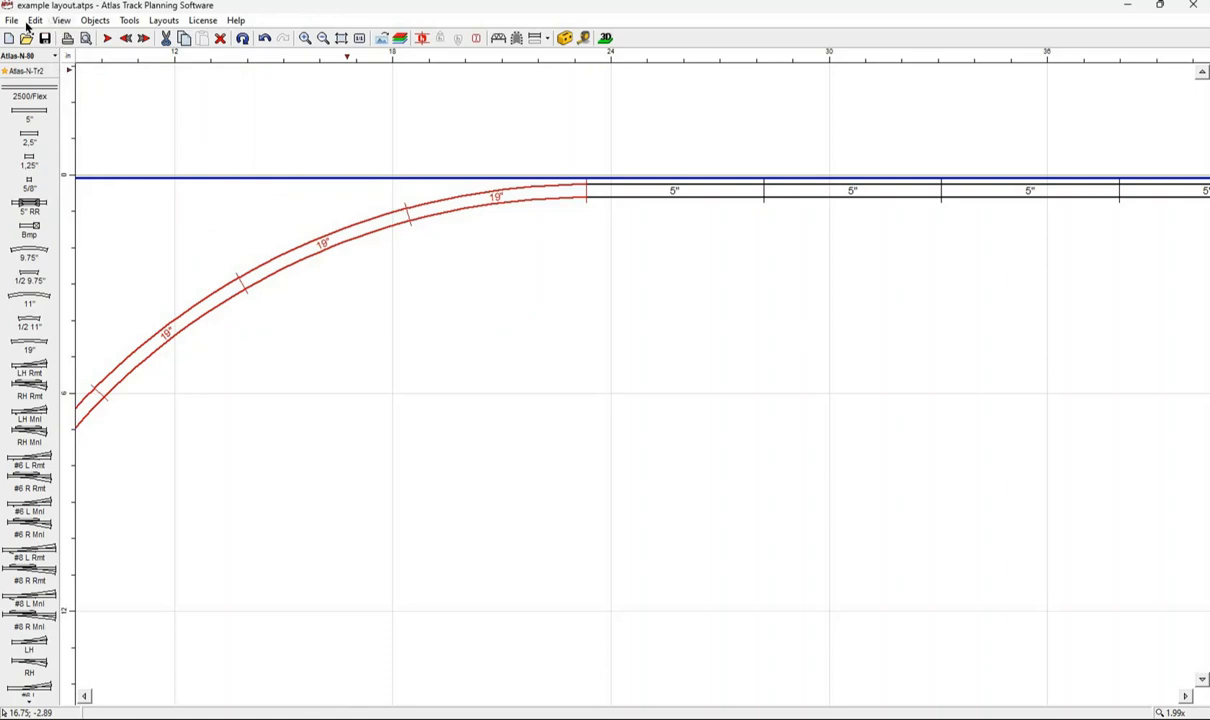
click(59, 21)
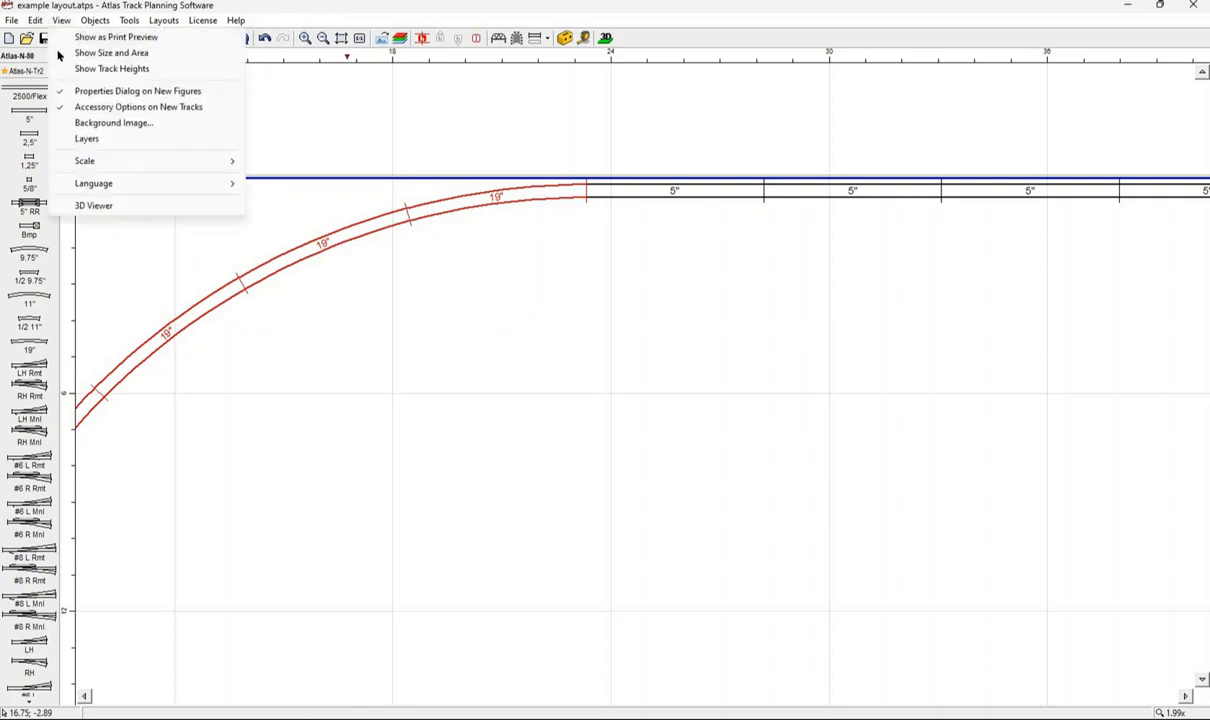
click(64, 70)
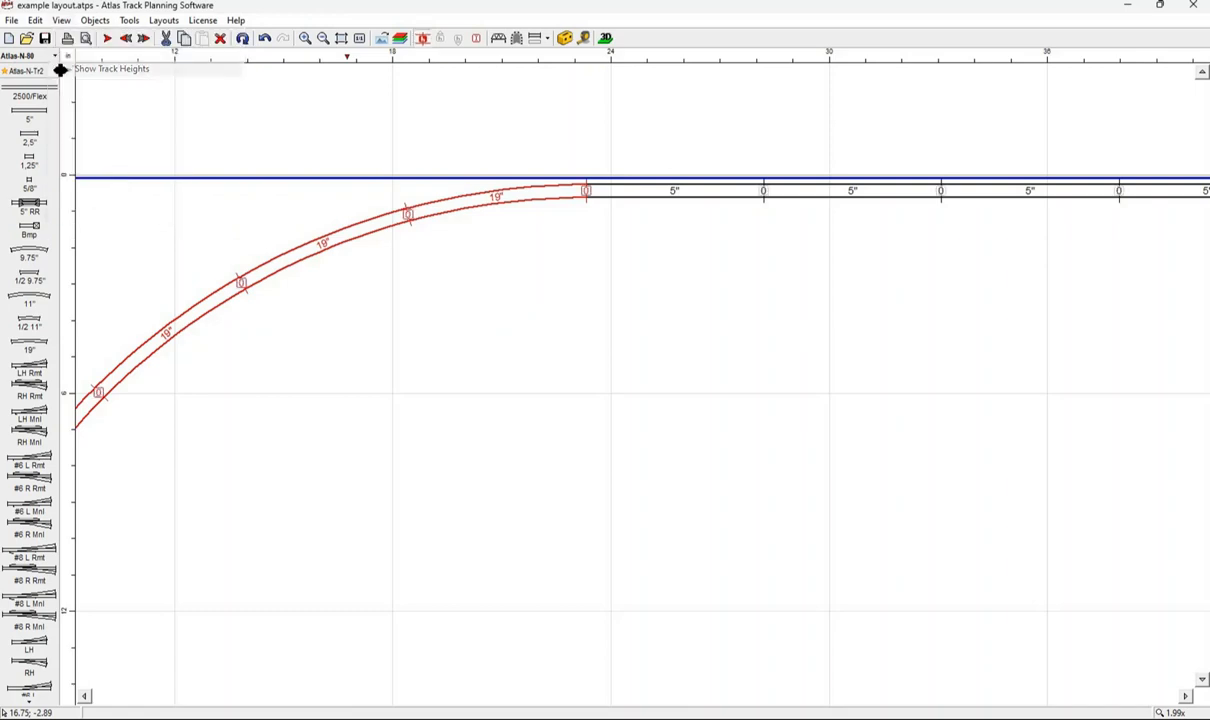
Raise the selected left end's upper joint, where it meets the upper straight run, to a height of 2.01.
click(586, 191)
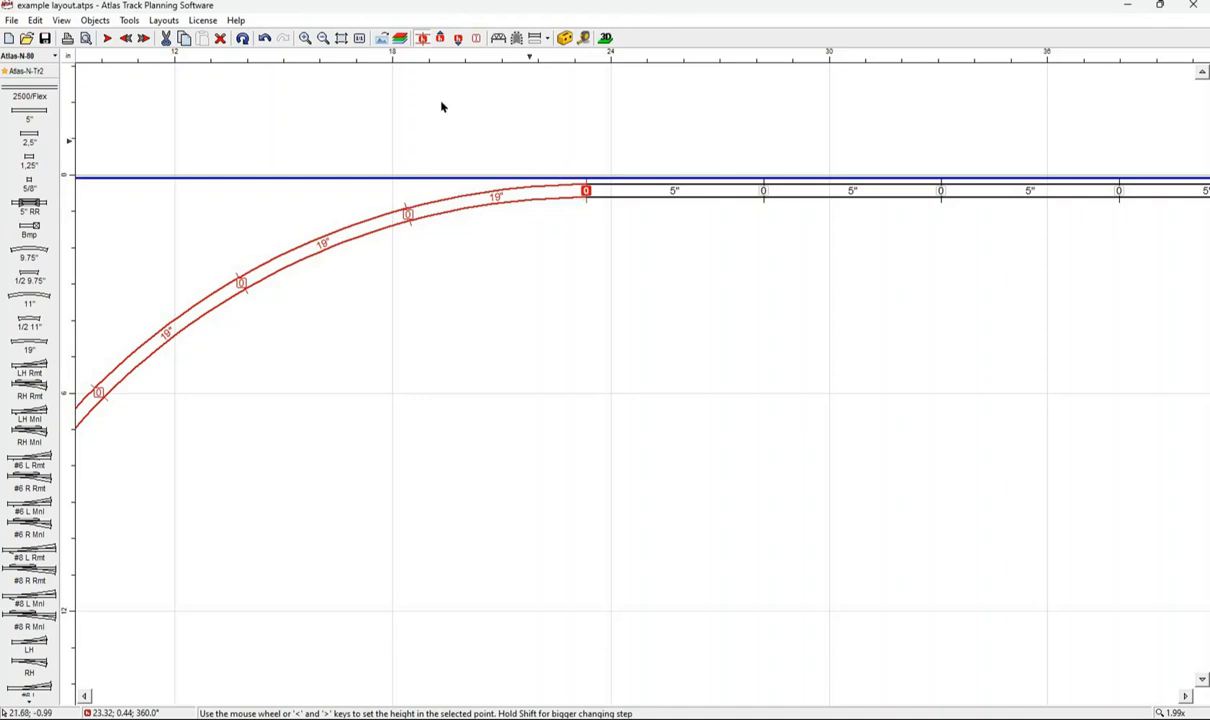
click(439, 38)
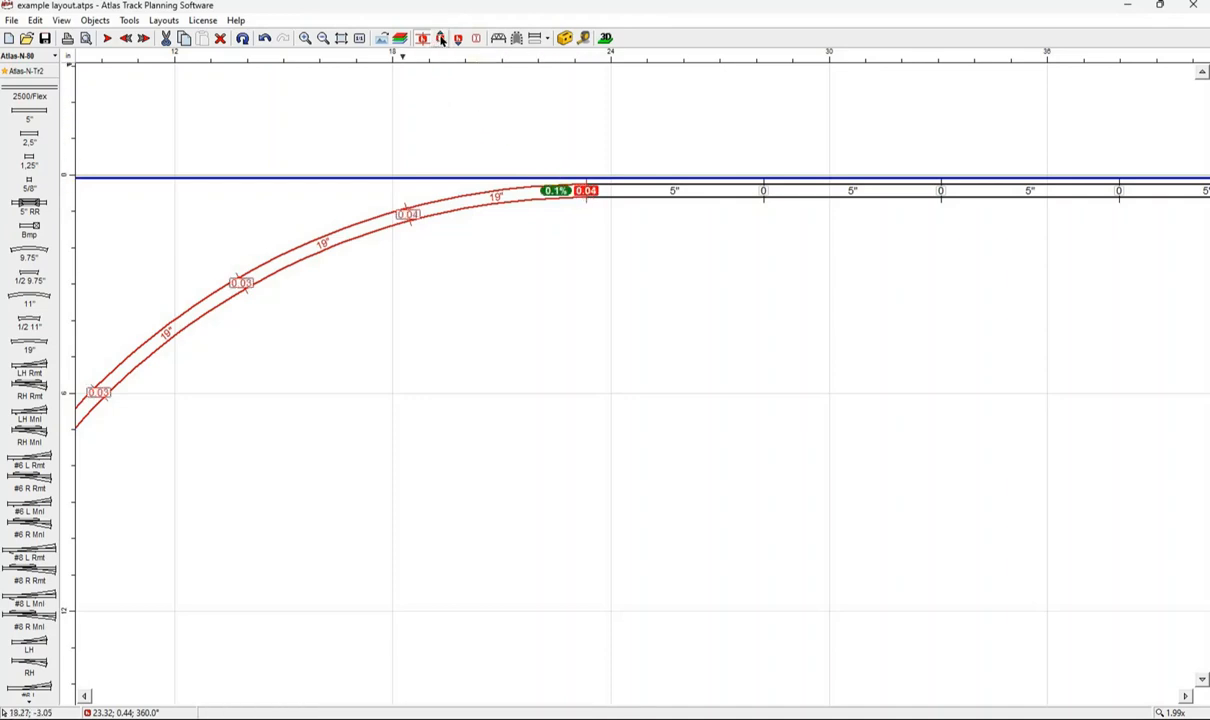
click(440, 38)
click(441, 39)
click(441, 39)
click(441, 39)
click(441, 39)
click(441, 39)
click(441, 39)
click(441, 39)
click(441, 39)
click(441, 39)
click(441, 39)
click(441, 39)
click(441, 39)
click(441, 39)
click(441, 39)
click(441, 39)
click(441, 39)
click(441, 39)
click(441, 39)
click(441, 39)
click(441, 39)
click(441, 39)
click(441, 39)
click(441, 39)
click(441, 39)
click(441, 39)
click(441, 39)
click(441, 39)
click(441, 39)
click(440, 39)
click(440, 39)
click(440, 39)
click(440, 39)
click(440, 39)
click(440, 39)
click(440, 39)
click(440, 39)
click(440, 39)
click(440, 39)
click(440, 39)
click(440, 39)
click(440, 39)
click(440, 39)
click(440, 40)
click(440, 40)
click(440, 40)
click(440, 40)
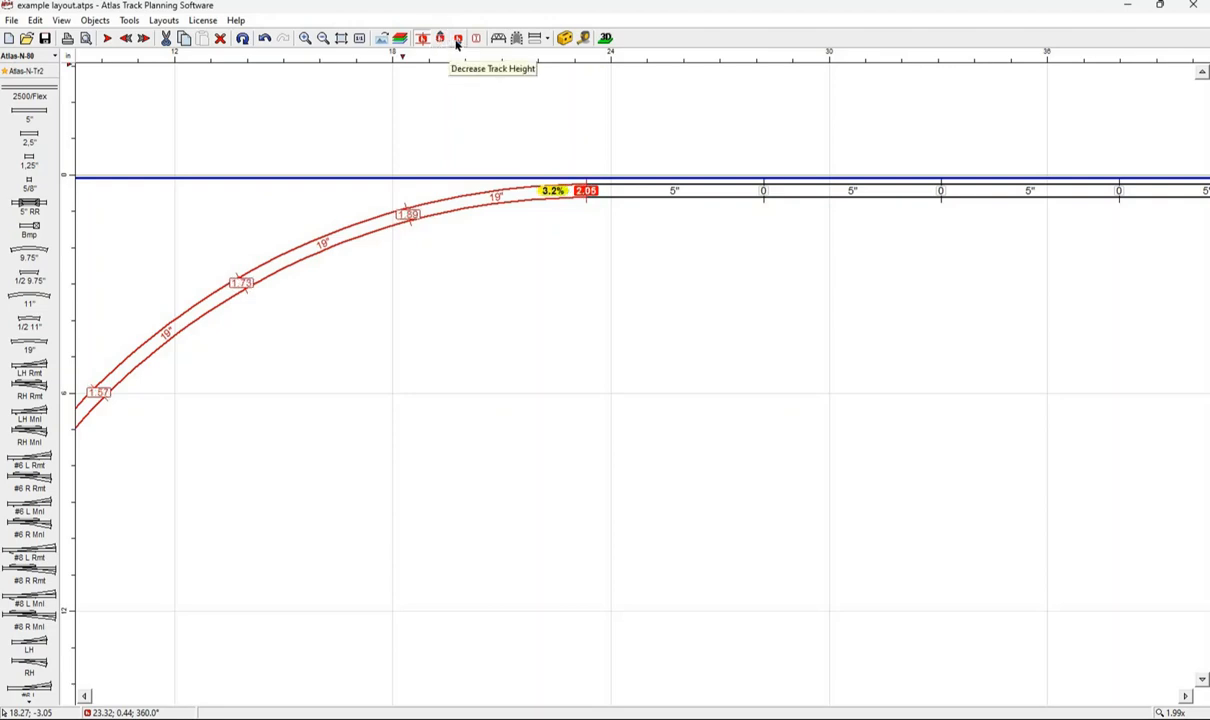
click(457, 39)
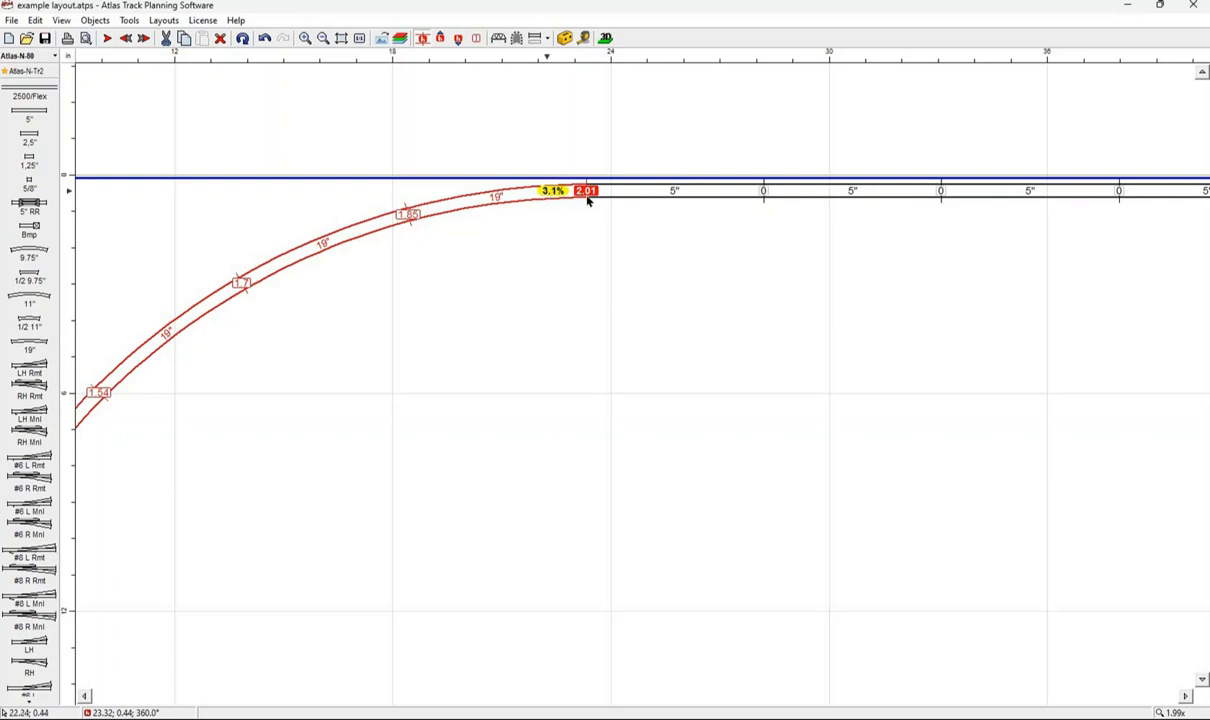
Try raising the same joint to a height of 2.68, and lower it back to 2.01.
click(437, 38)
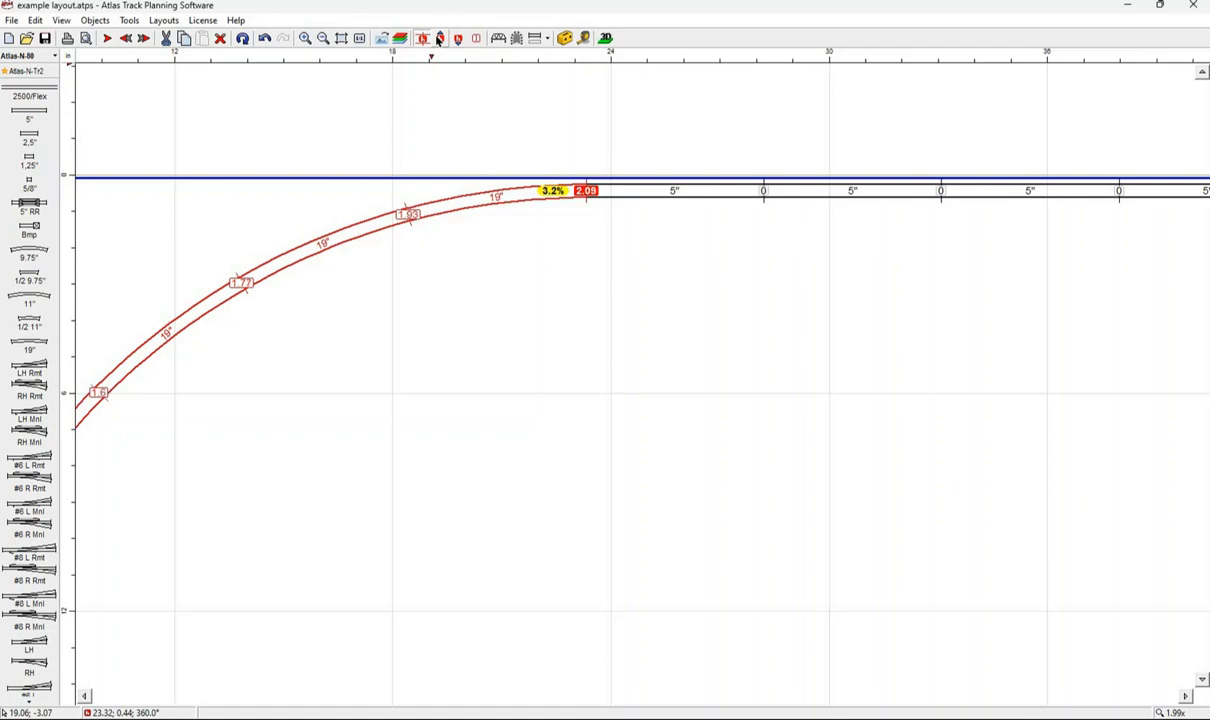
click(437, 38)
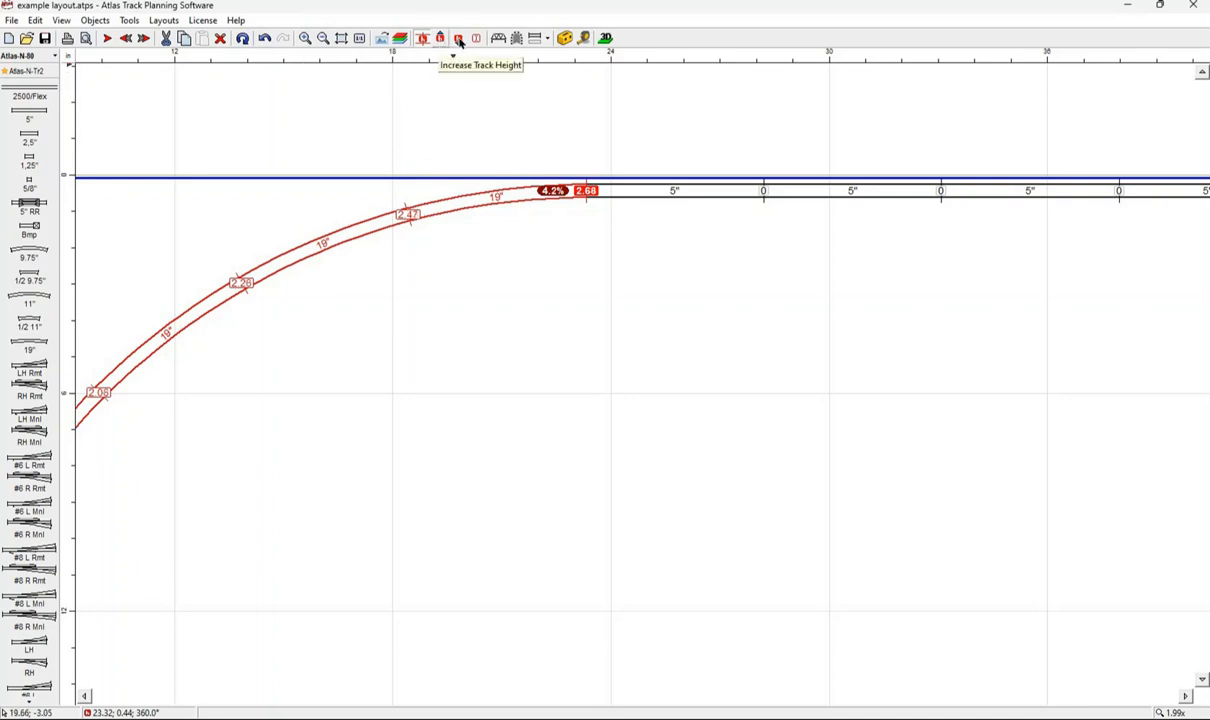
click(460, 42)
click(460, 42)
click(460, 42)
click(460, 42)
click(460, 42)
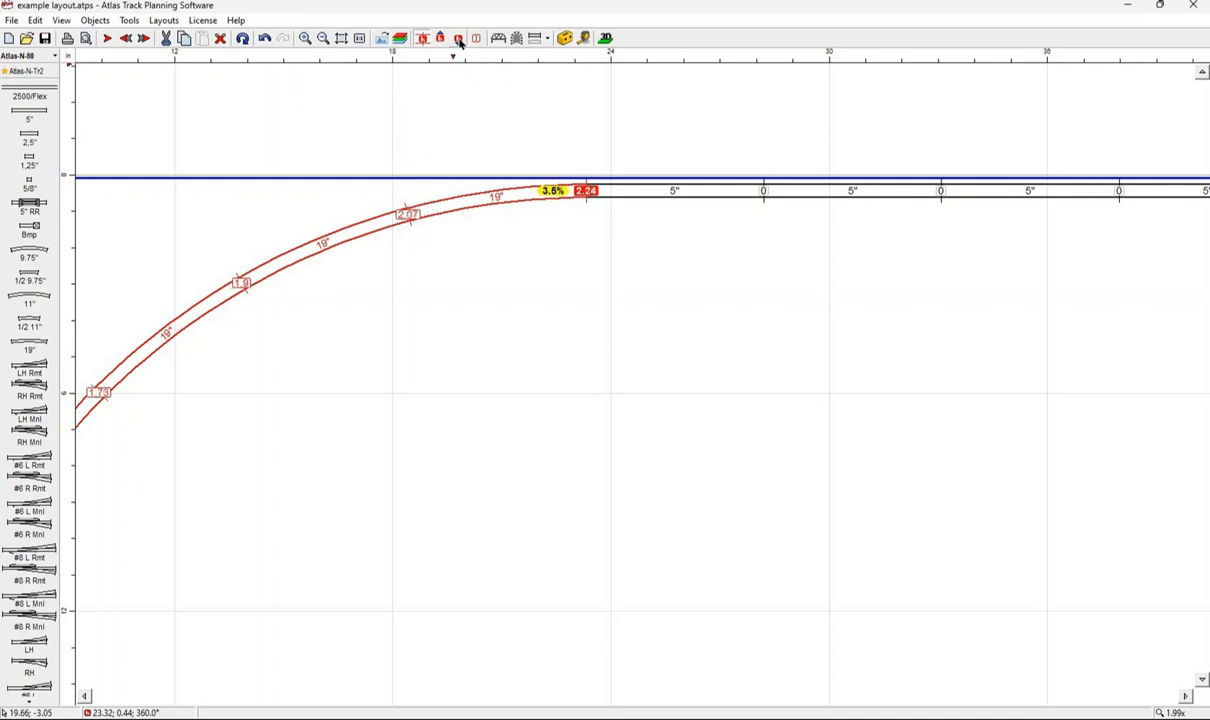
click(460, 42)
click(460, 42)
click(460, 42)
Examine the track heights joint by joint along the oval's left end, from the upper straight run down to the lower one.
click(1203, 75)
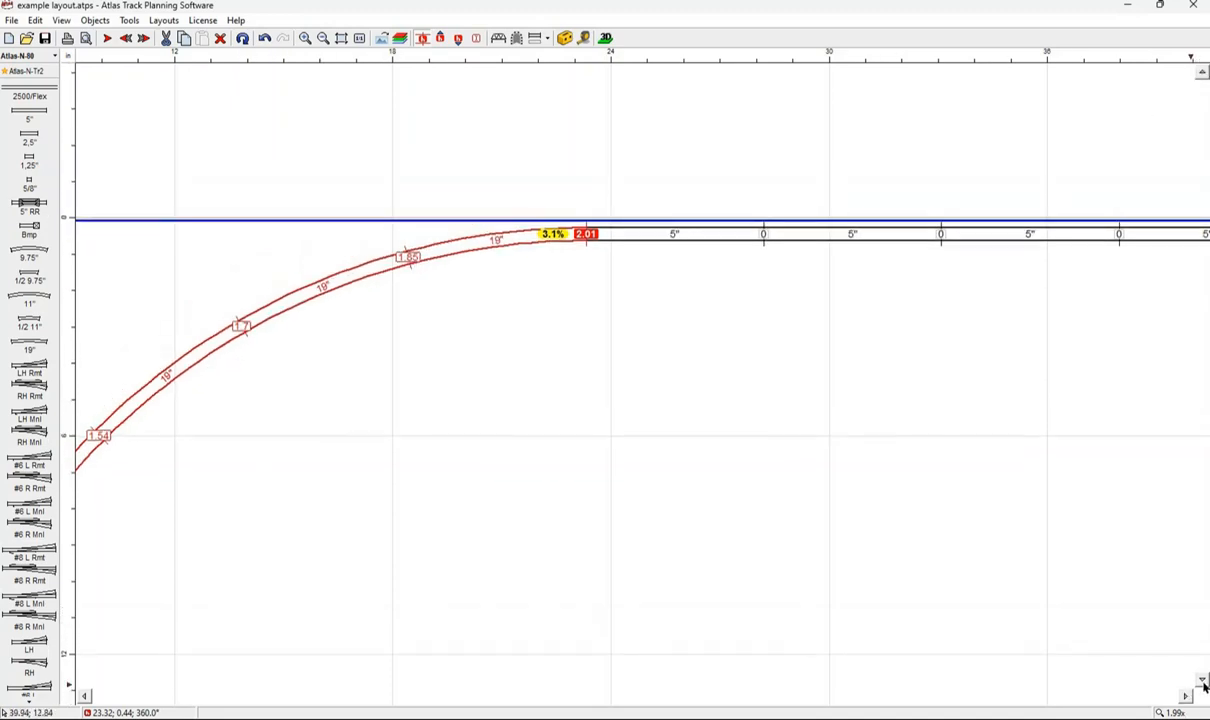
click(1203, 684)
click(83, 695)
click(83, 695)
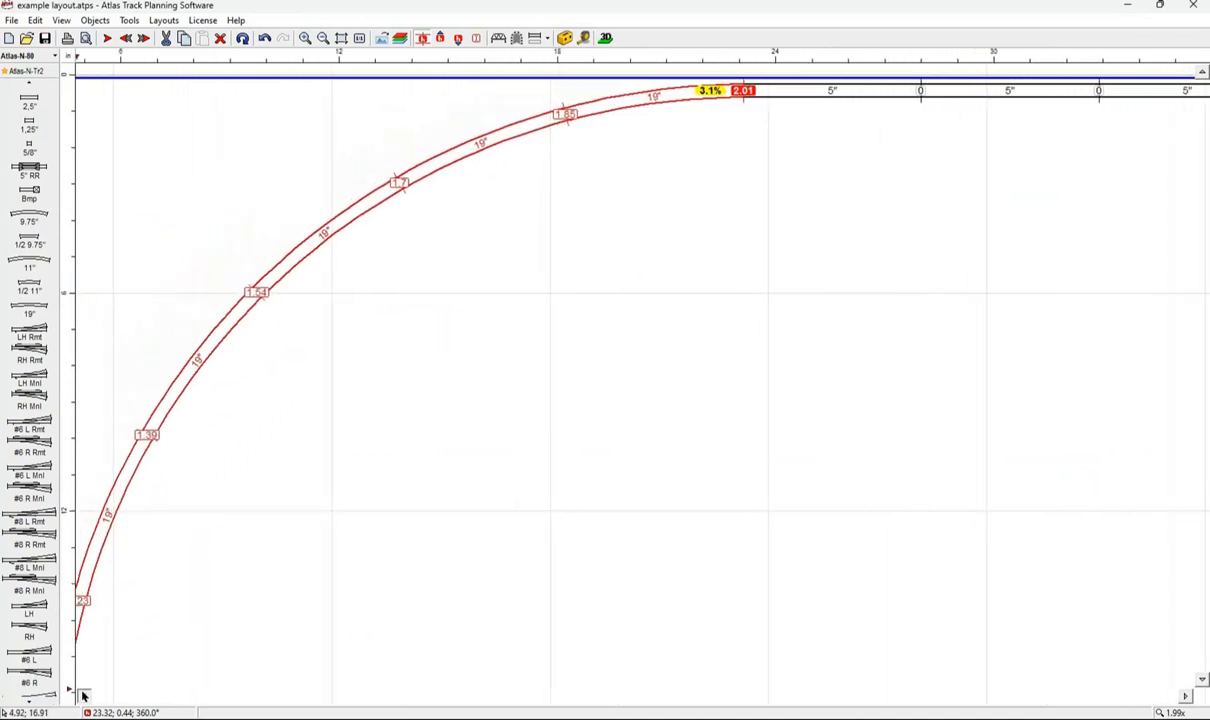
click(1203, 684)
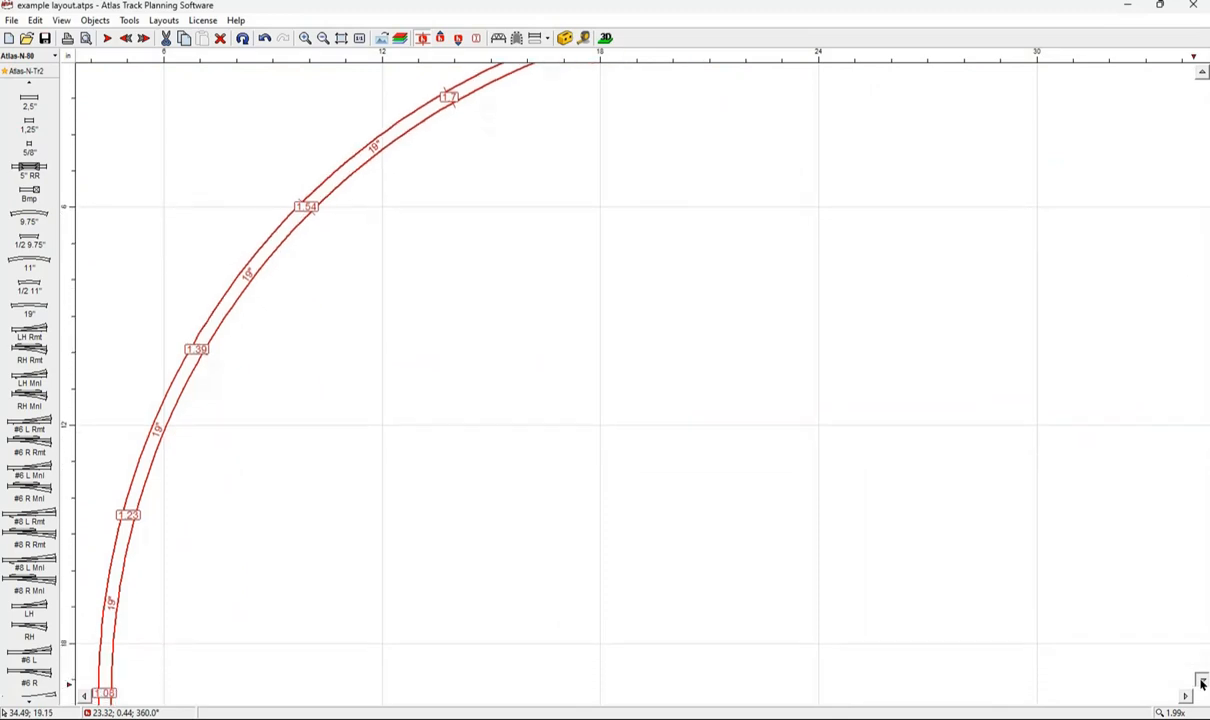
scroll(44, 670, down, 1)
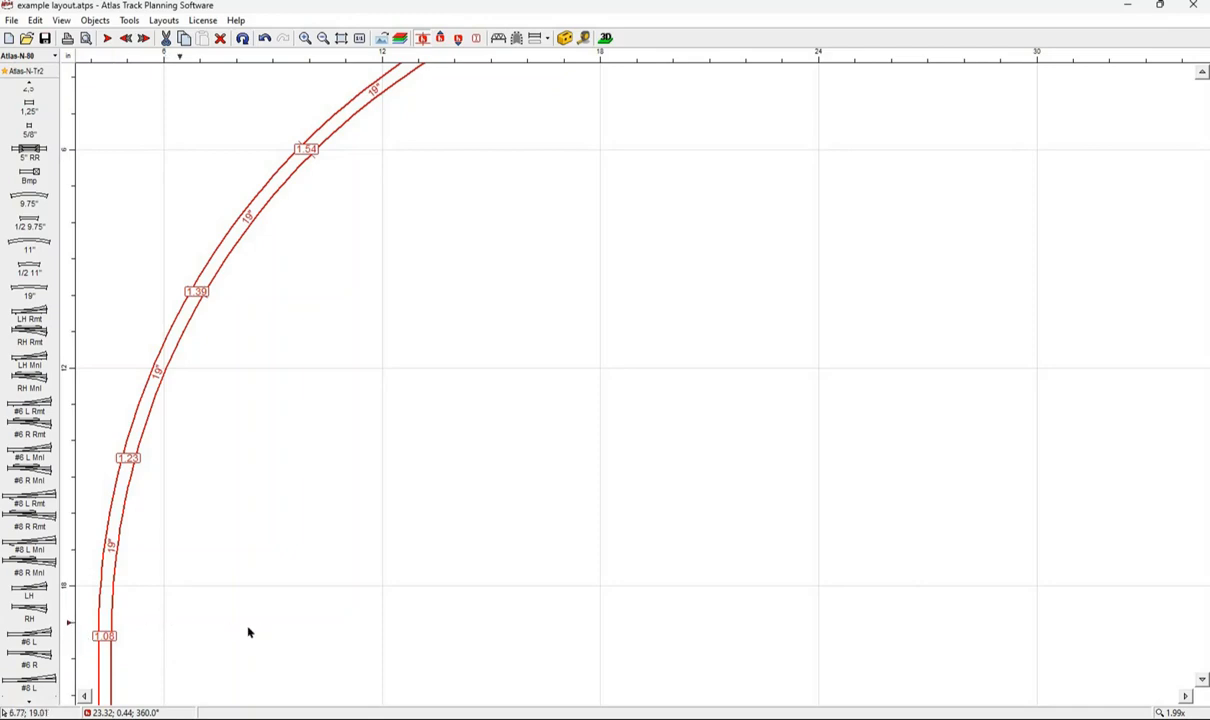
click(1202, 681)
click(1201, 684)
click(1201, 684)
click(1201, 684)
click(1200, 686)
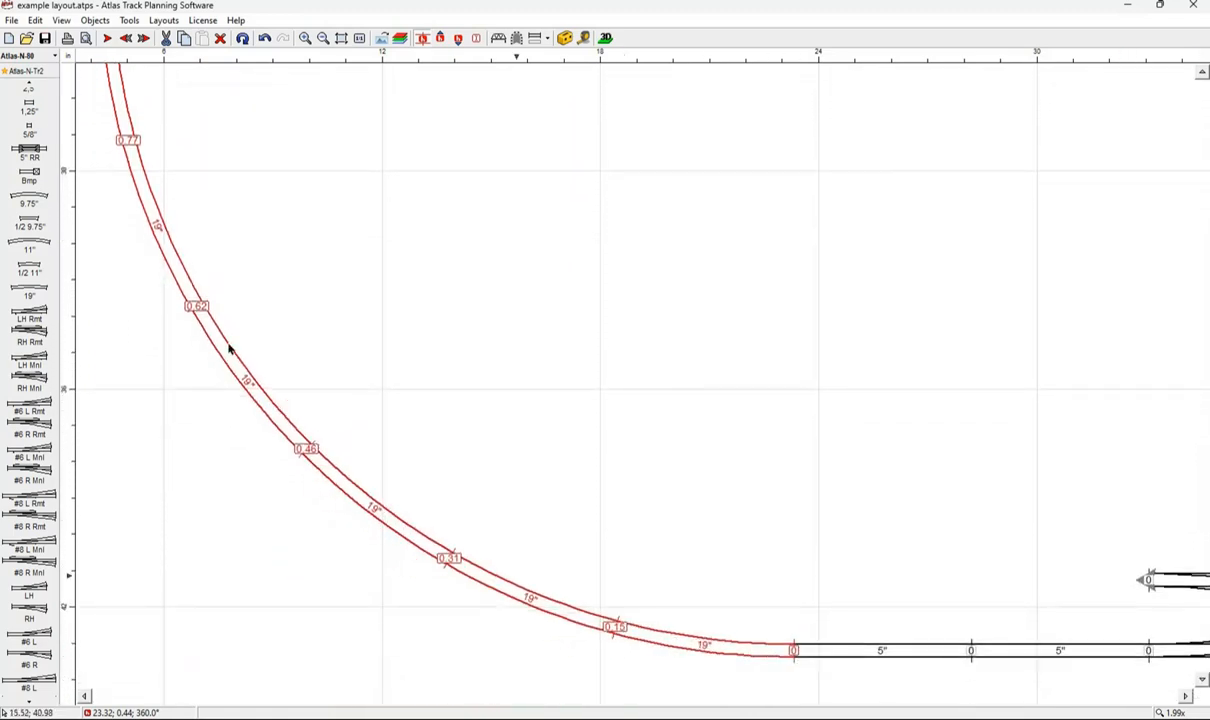
click(1200, 73)
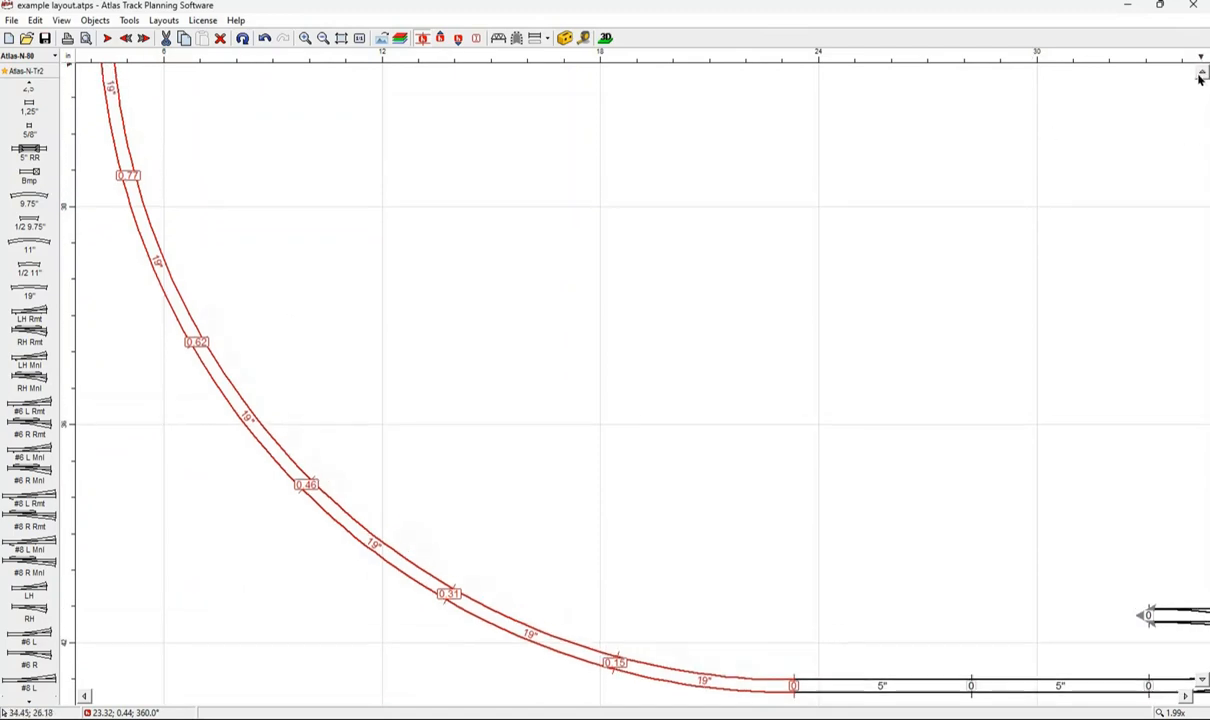
Move the oval's whole upper straight run off its neighbouring curves, down into the inside of the oval.
click(341, 39)
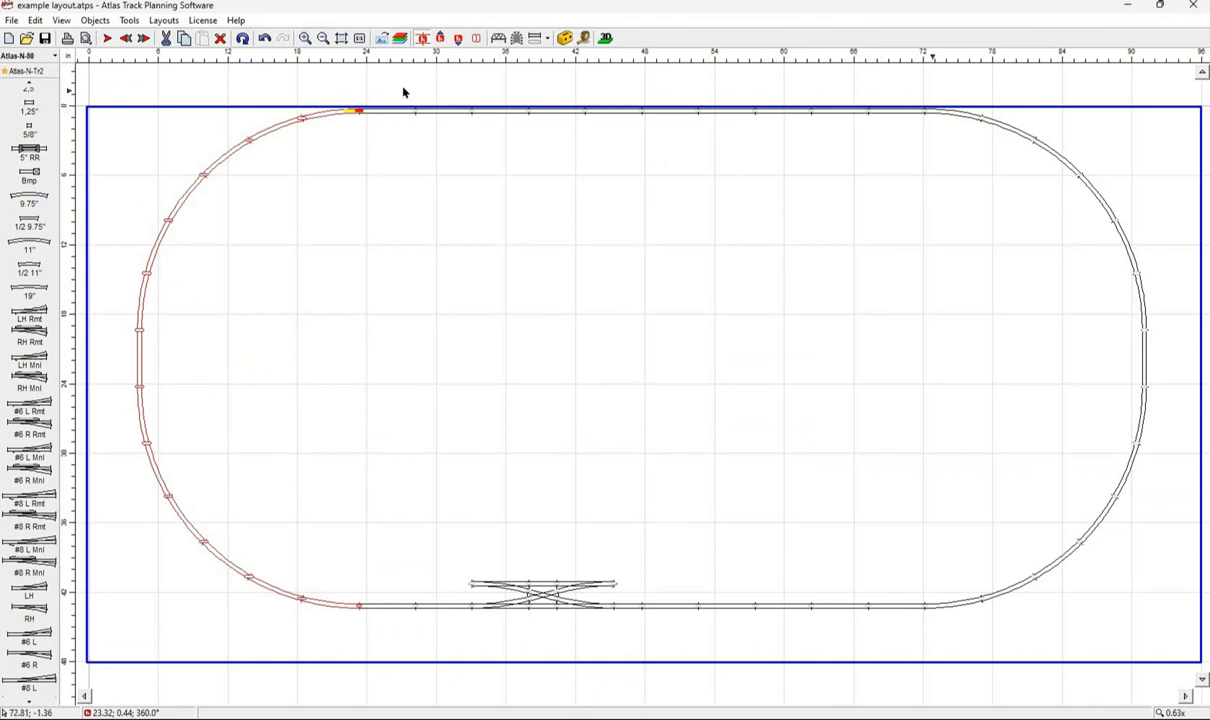
drag(354, 78, 962, 180)
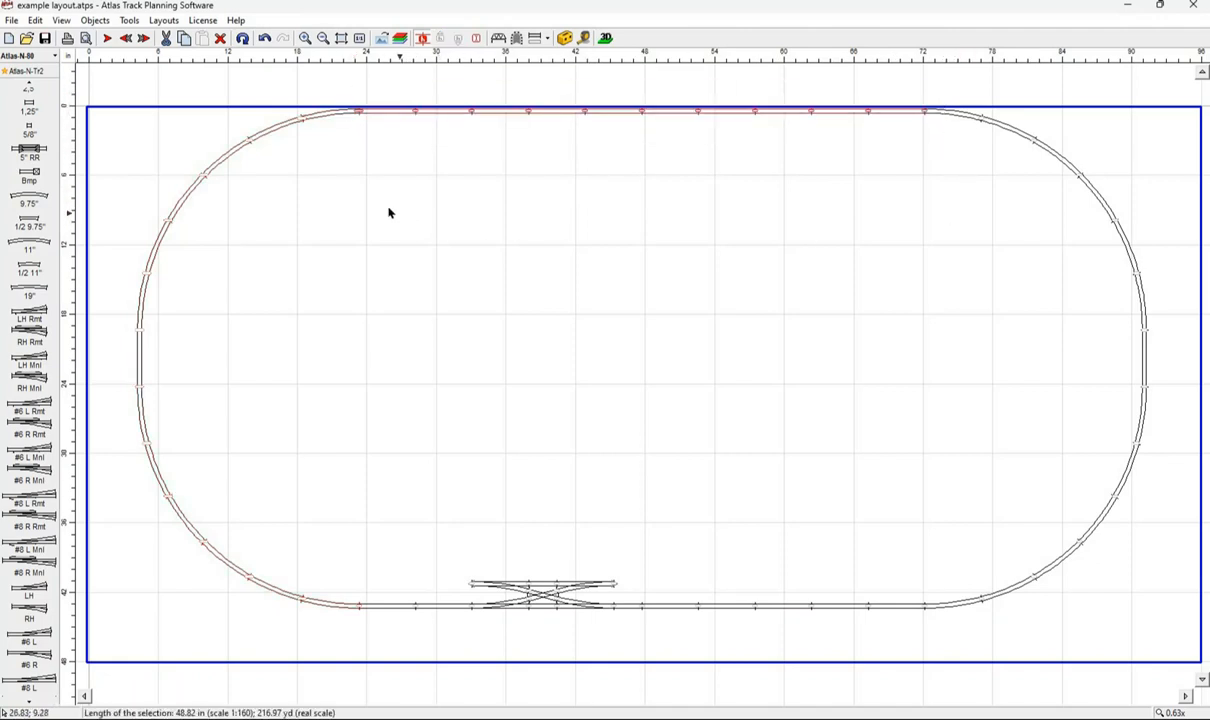
right_click(566, 116)
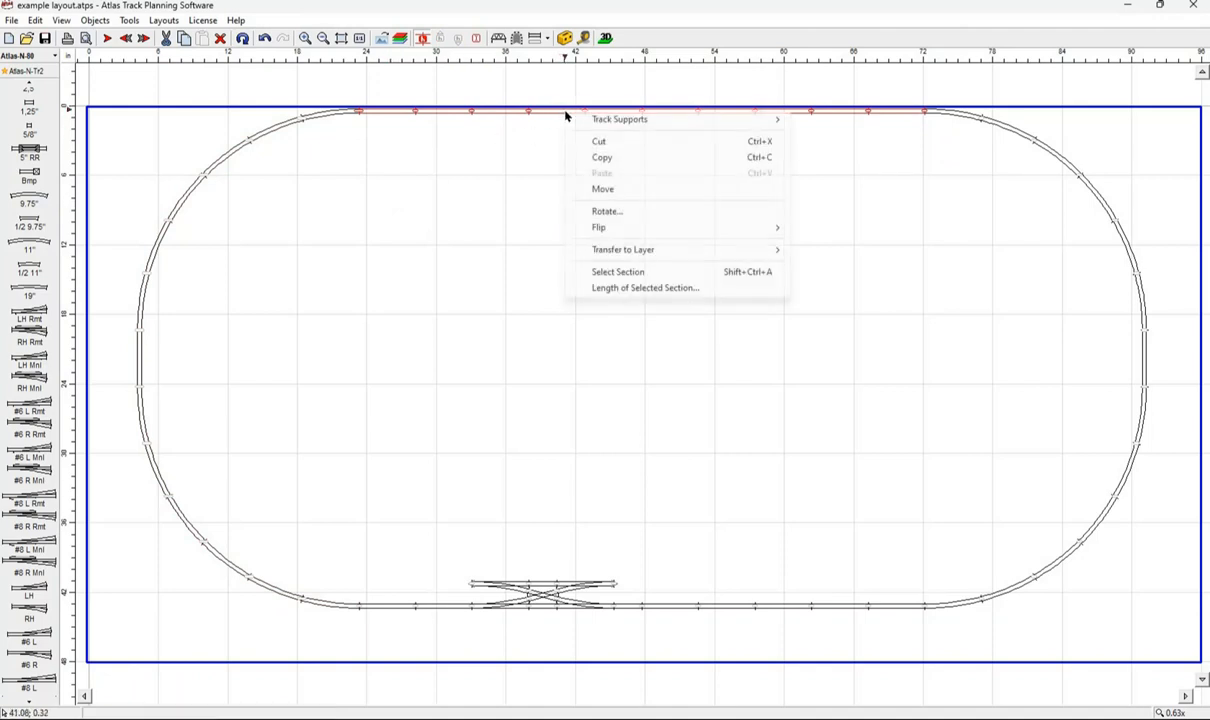
click(602, 189)
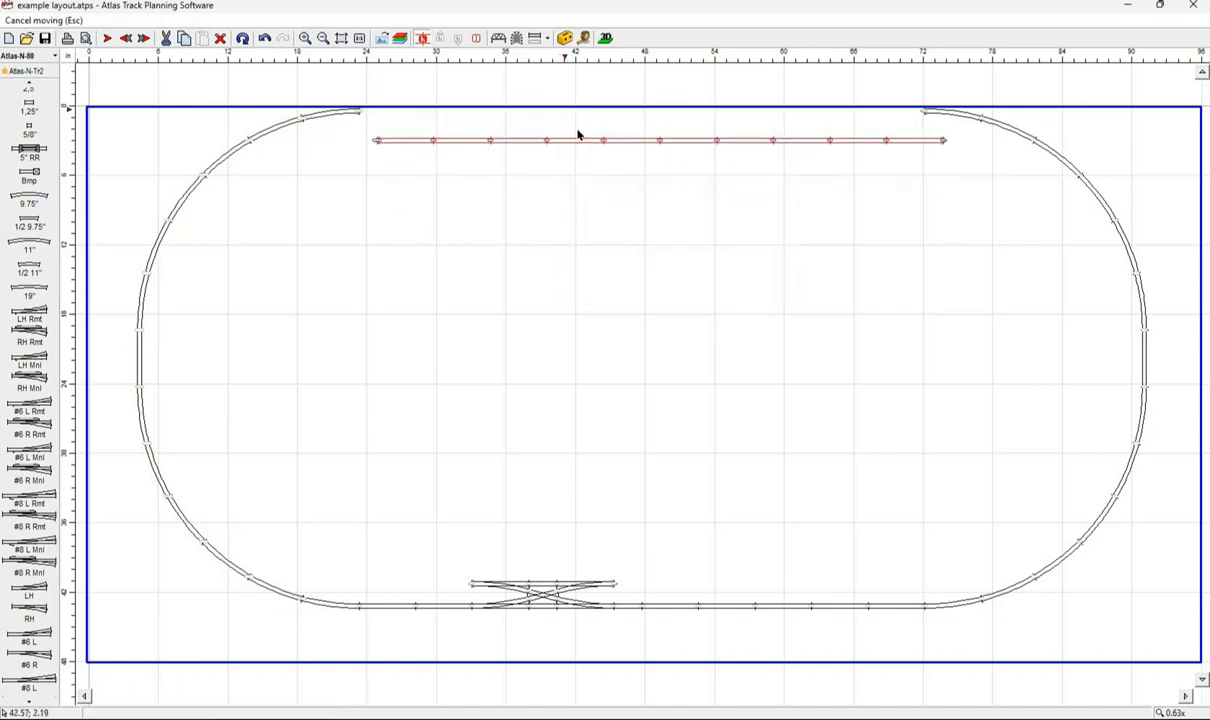
click(596, 216)
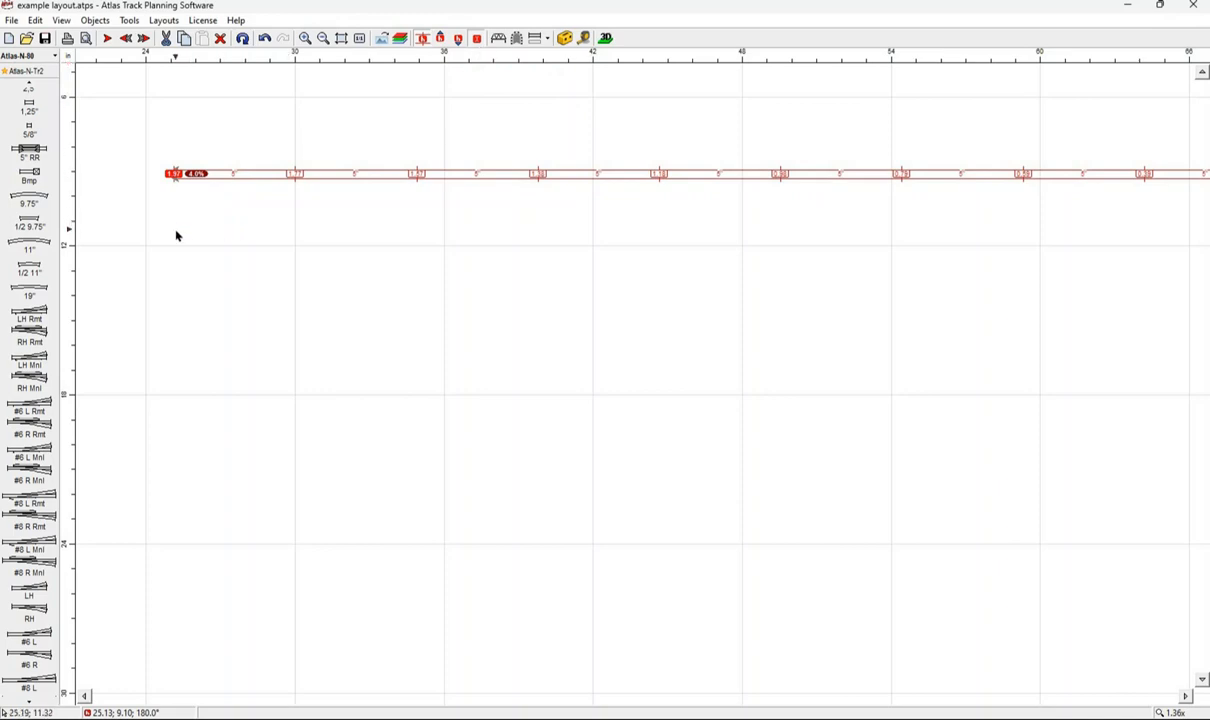
Raise the left end of the detached straight run to a height of 2.01.
key(Page_Up)
key(Page_Down)
key(Page_Up)
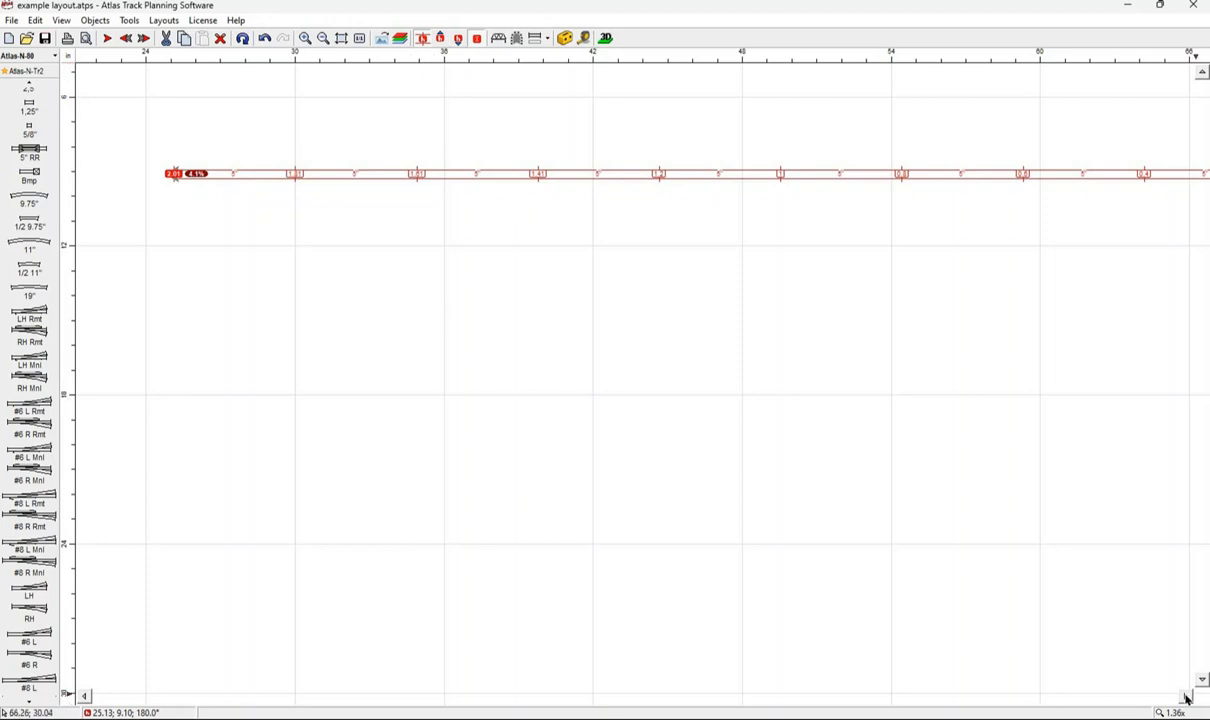
Raise the right end of the detached straight run to 2.01 so the whole run is level.
drag(1186, 698, 1186, 698)
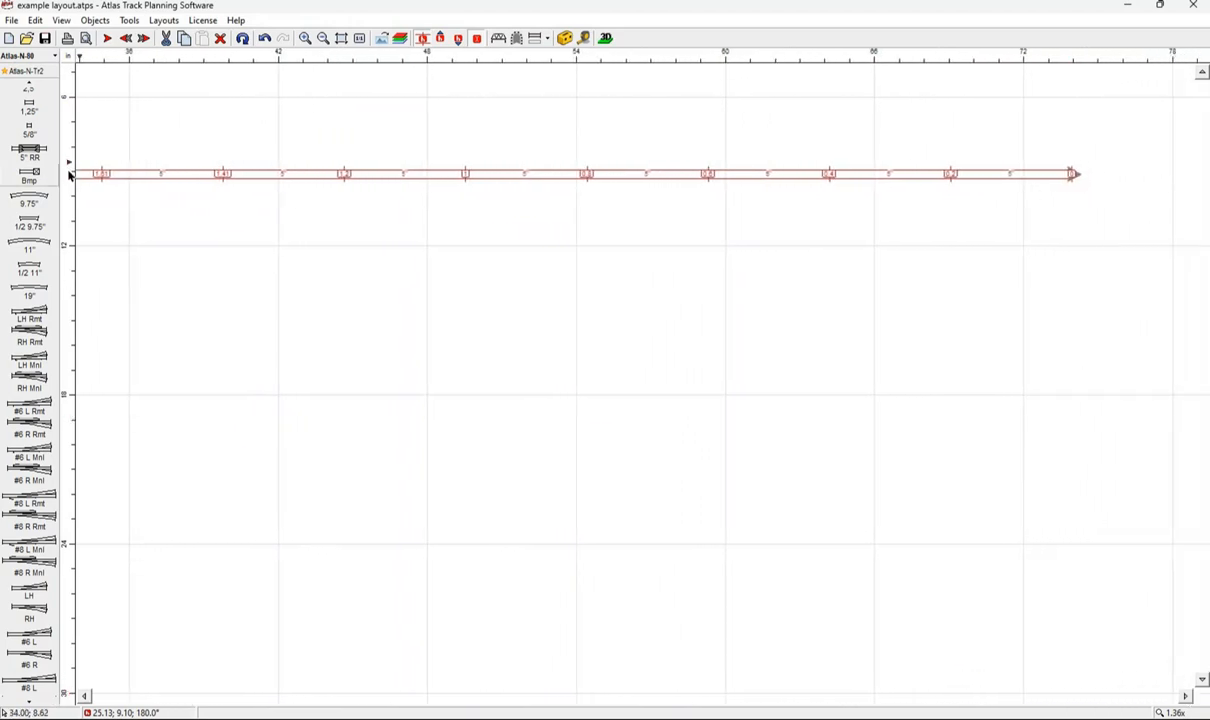
click(1074, 176)
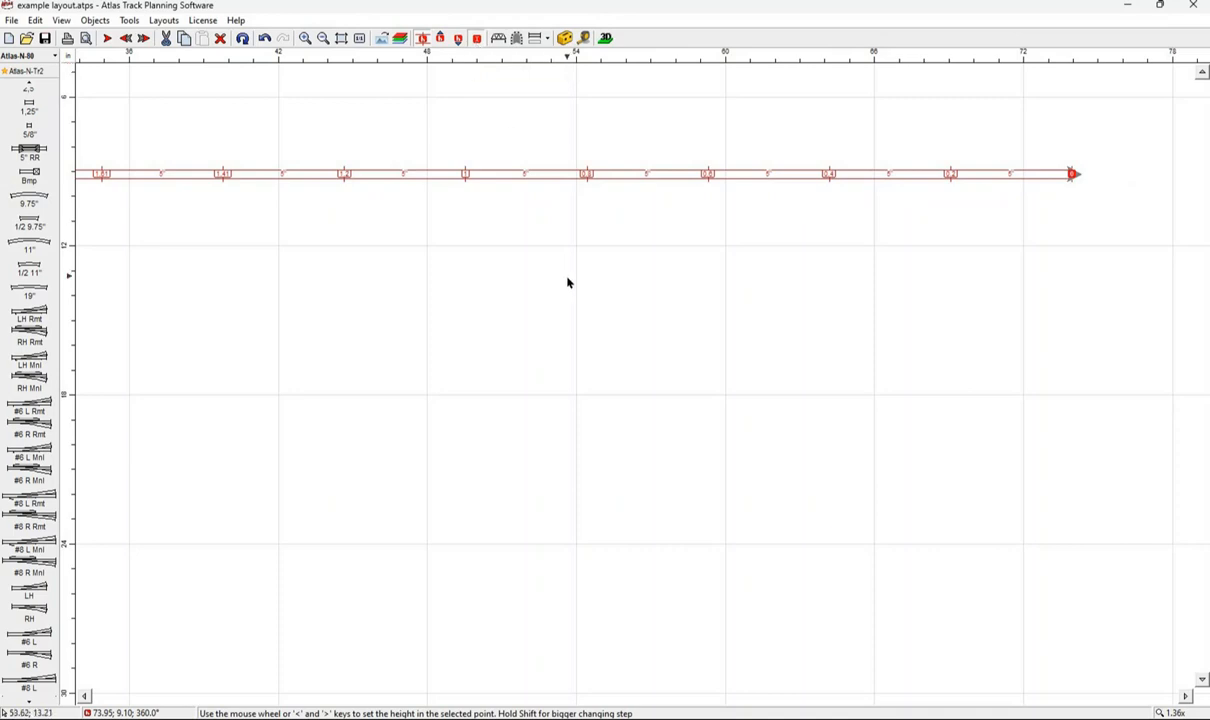
scroll(568, 283, up, 5)
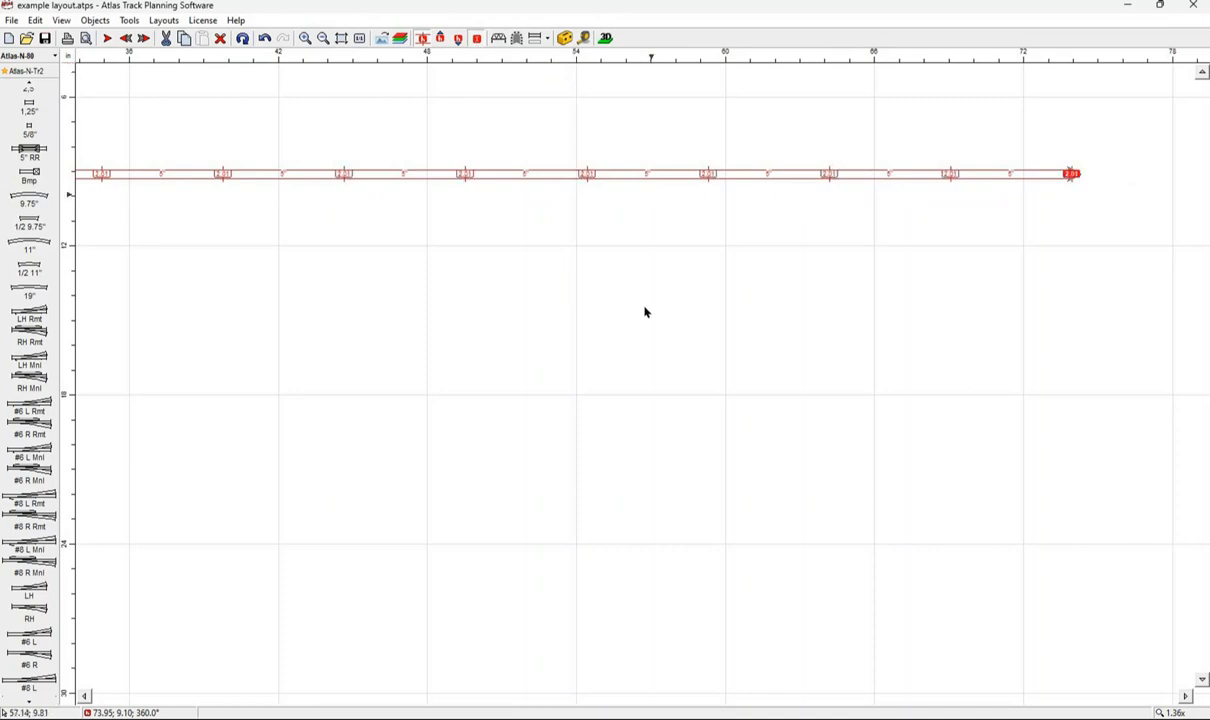
Select the whole detached straight run and move it back into the gap between the oval's two upper curve ends.
click(323, 39)
click(323, 39)
click(323, 39)
click(323, 39)
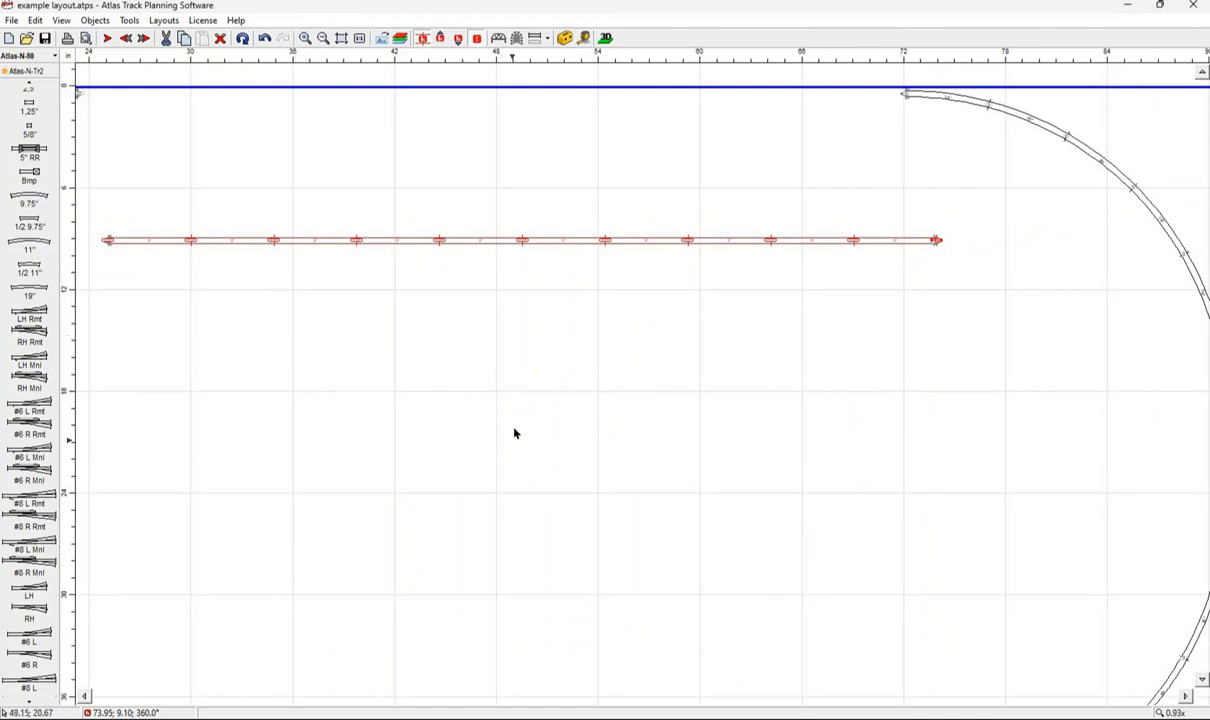
click(622, 247)
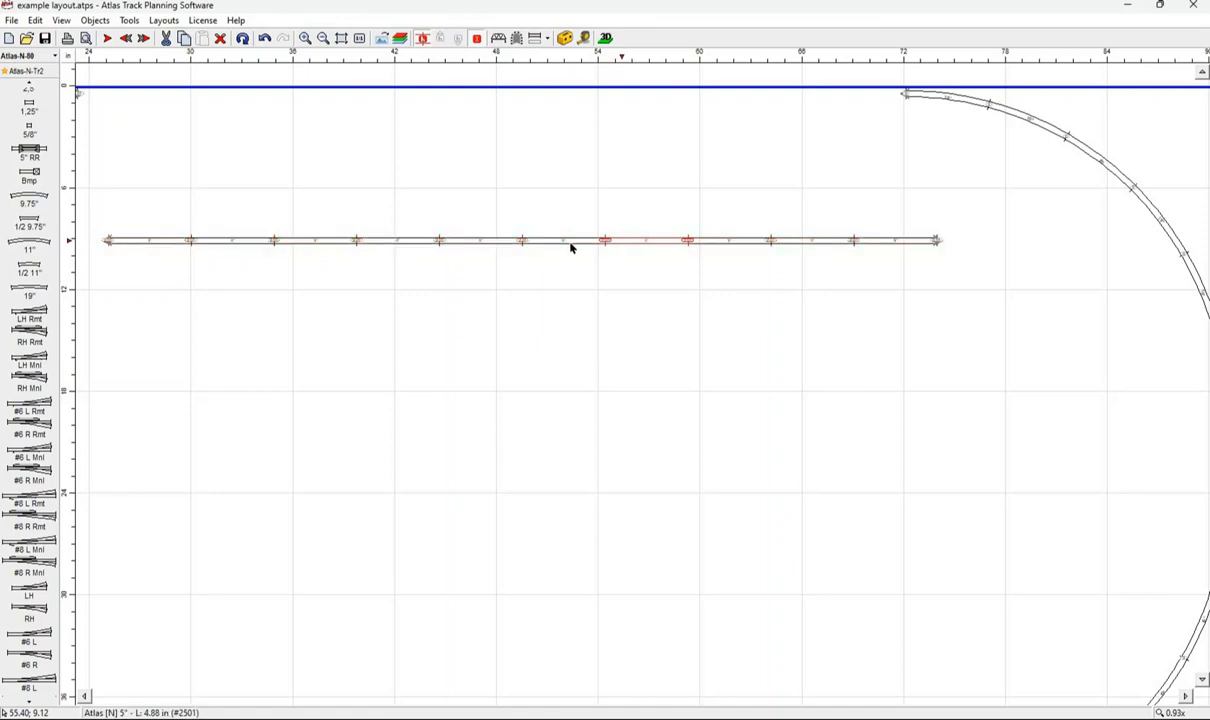
drag(77, 207, 969, 291)
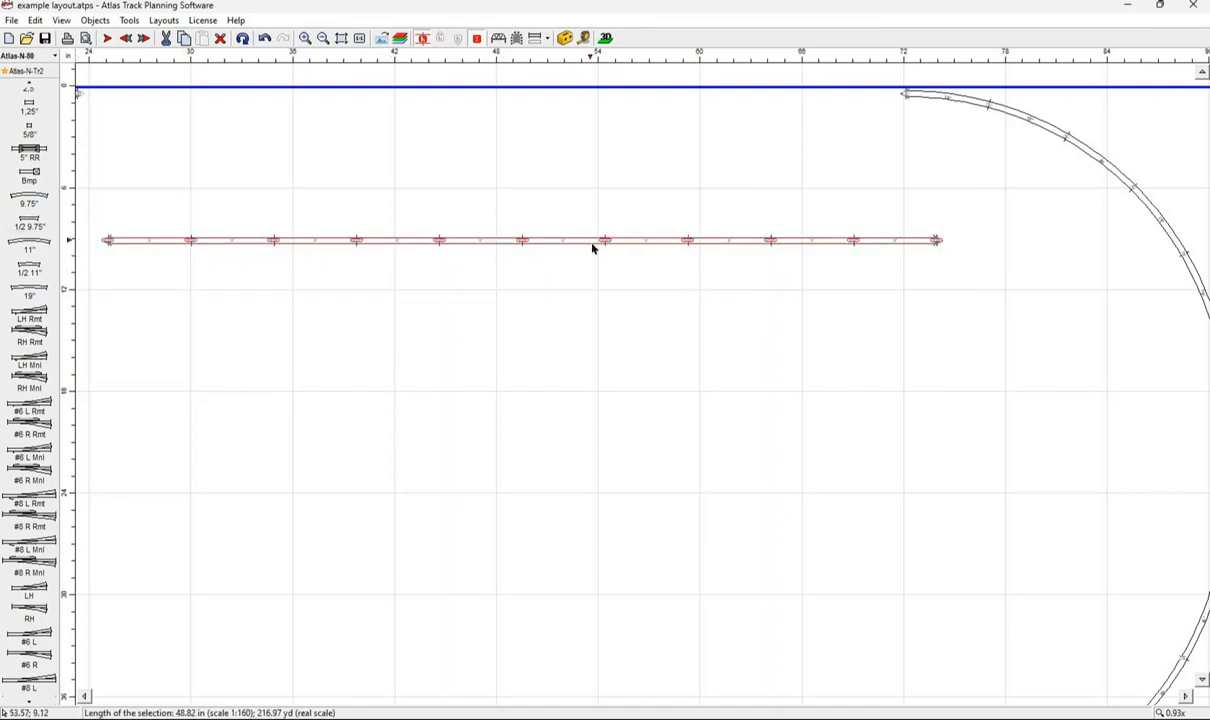
right_click(592, 248)
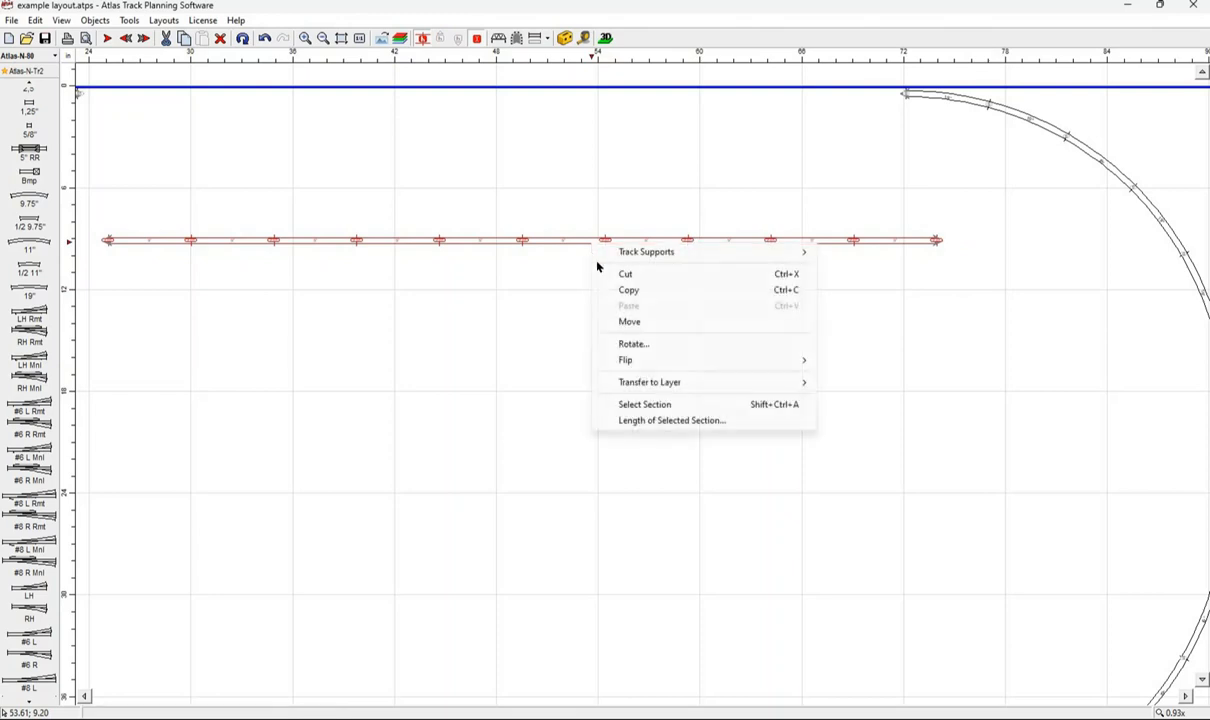
click(630, 321)
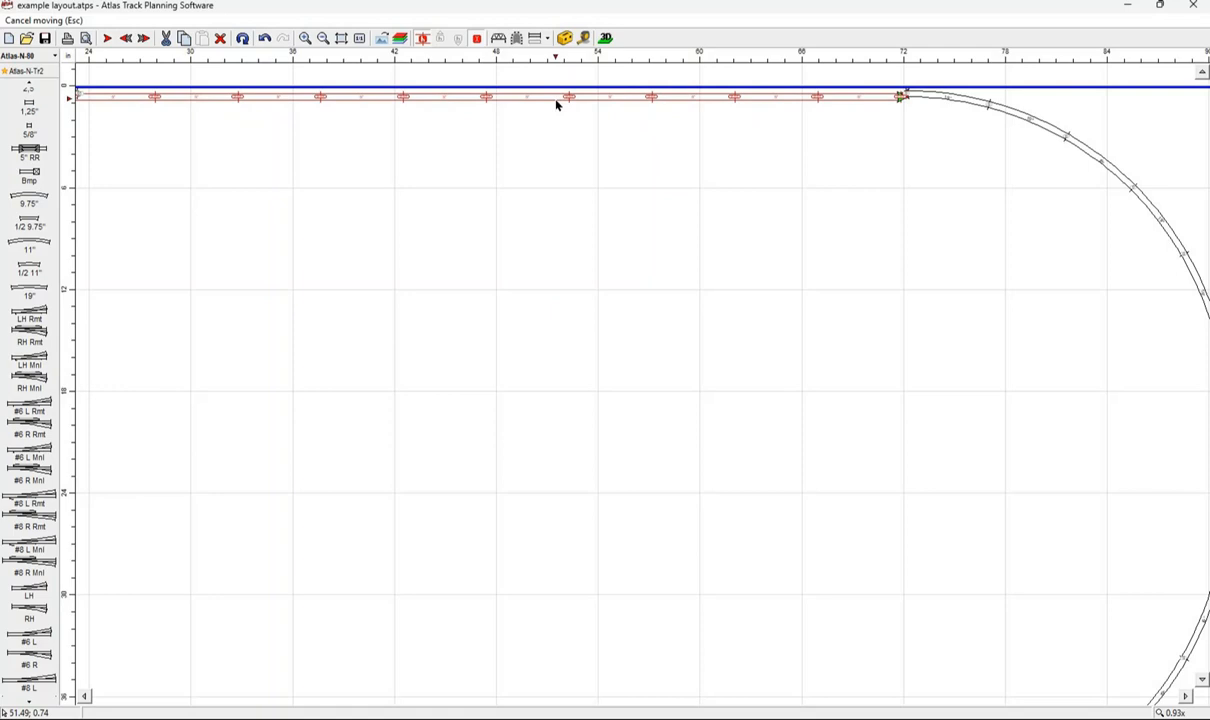
click(557, 104)
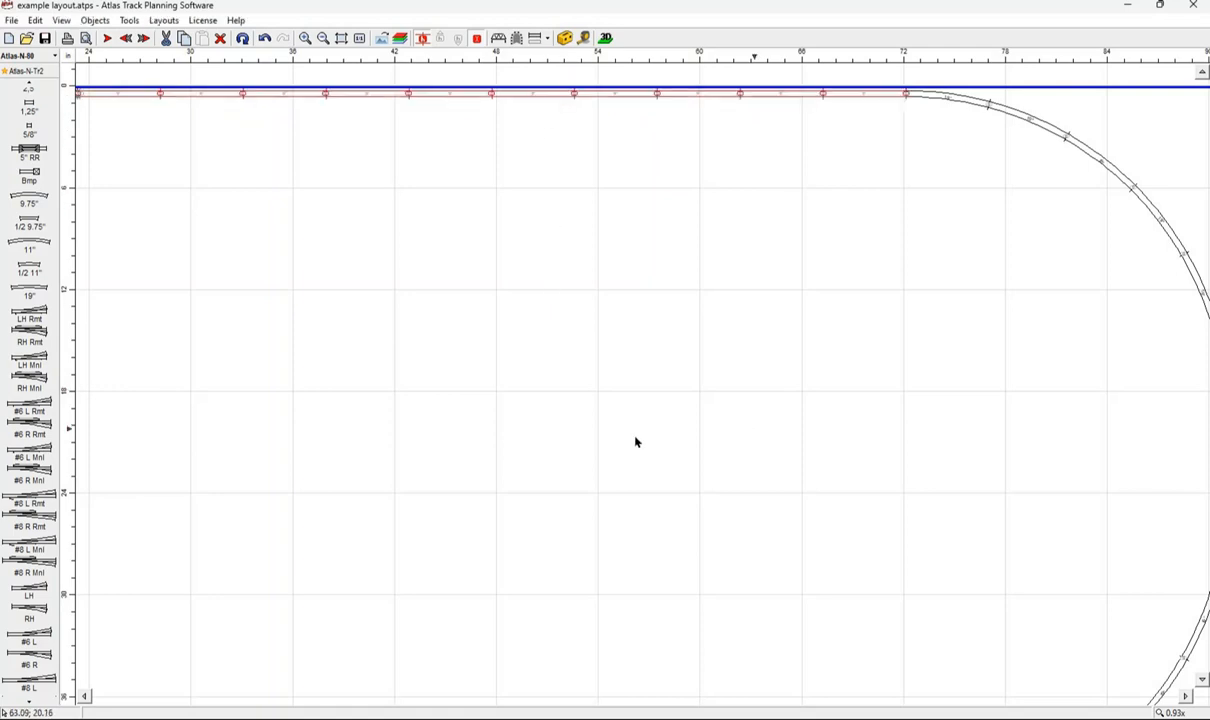
Inspect the layout in the 3D Viewer from the crossover side, comparing terrain that follows the tracks with flat terrain.
click(323, 38)
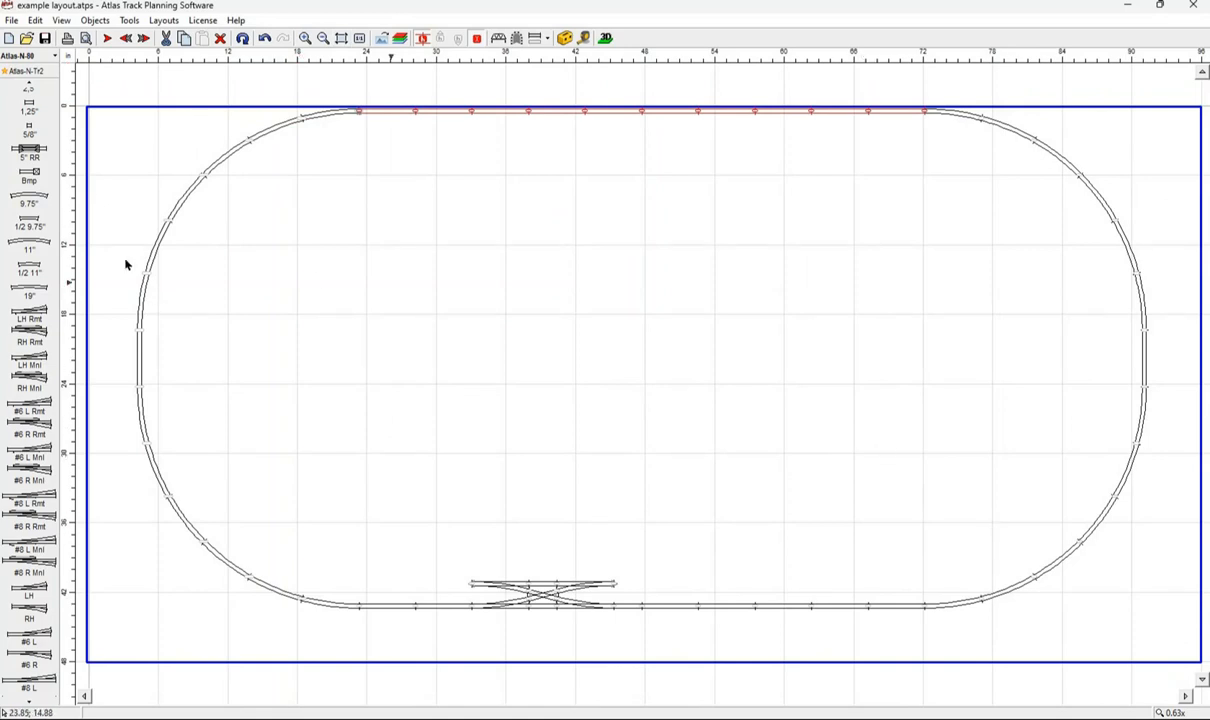
click(62, 21)
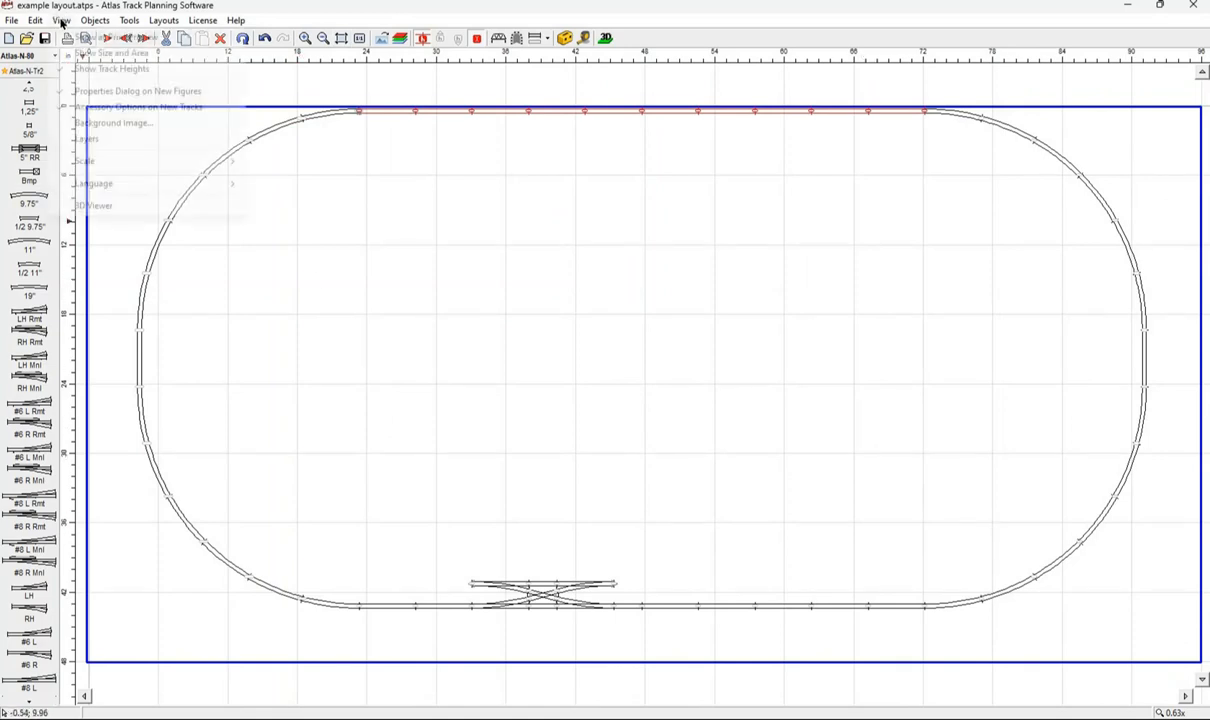
click(92, 205)
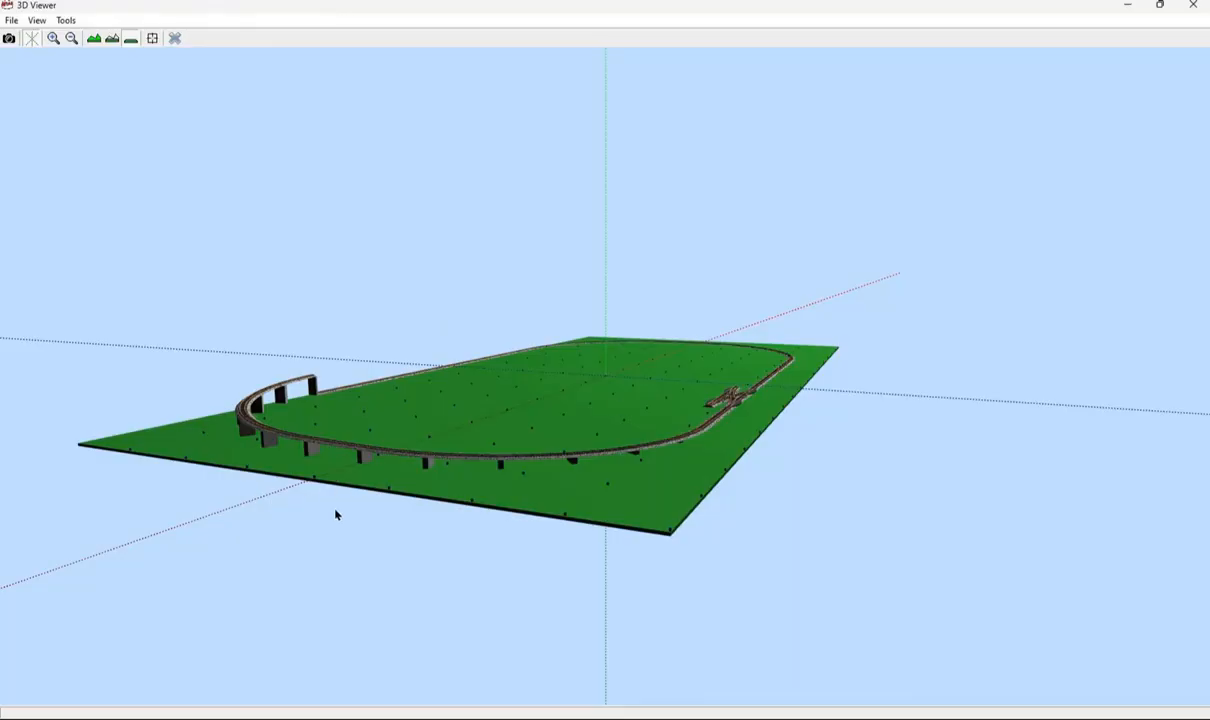
drag(315, 481, 453, 311)
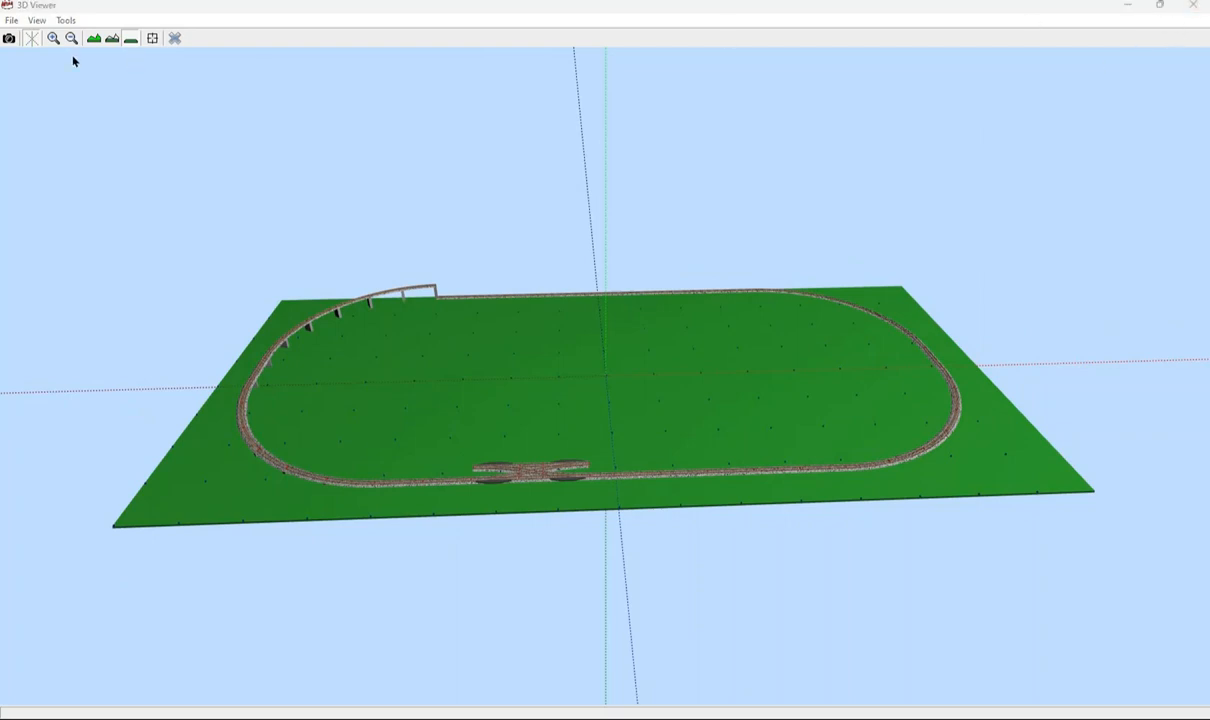
click(114, 38)
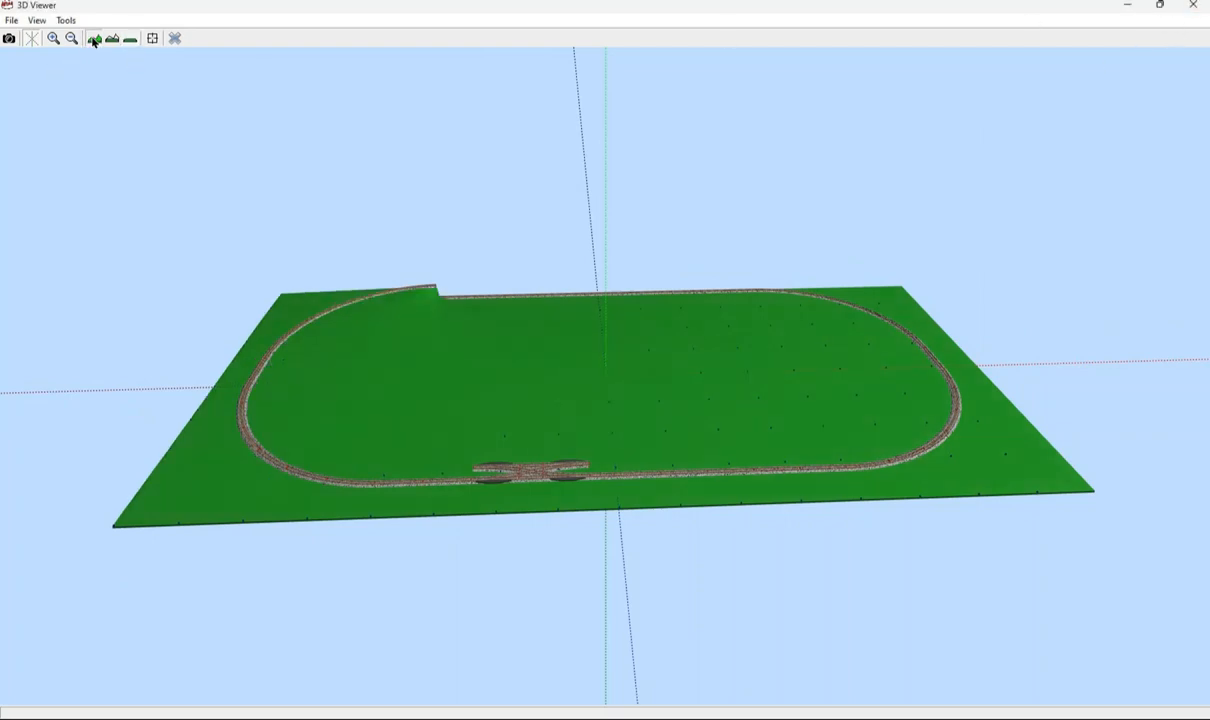
click(130, 38)
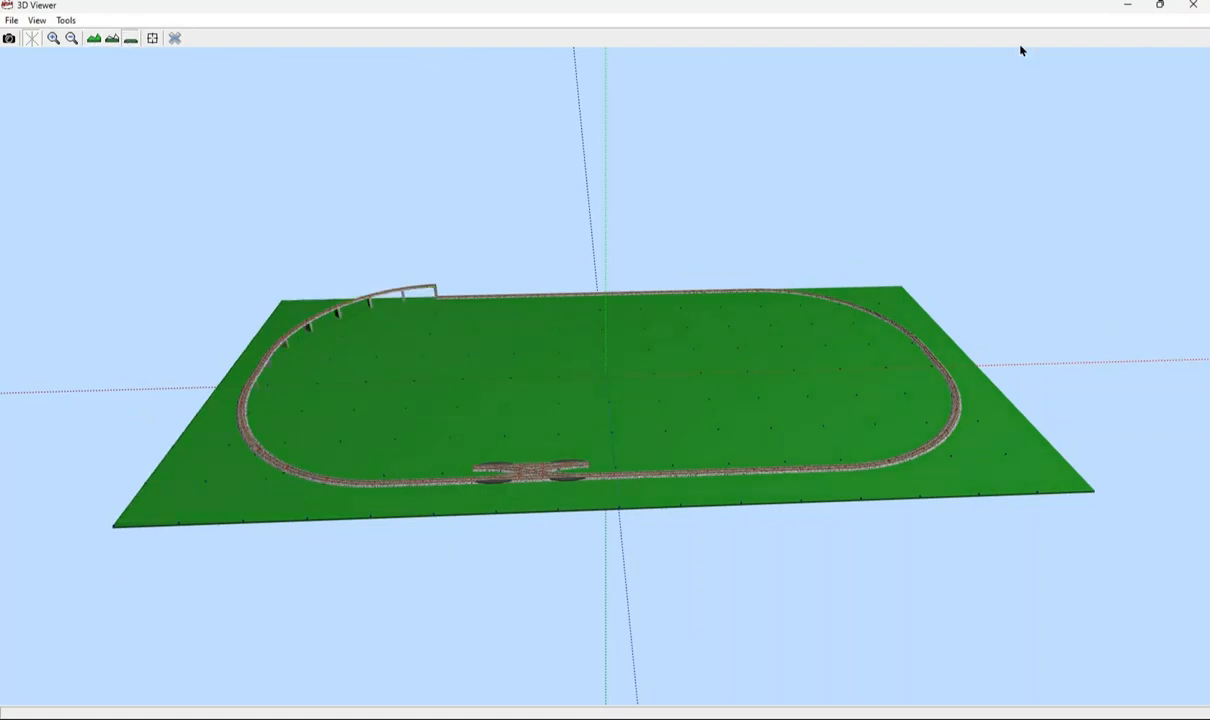
click(1127, 6)
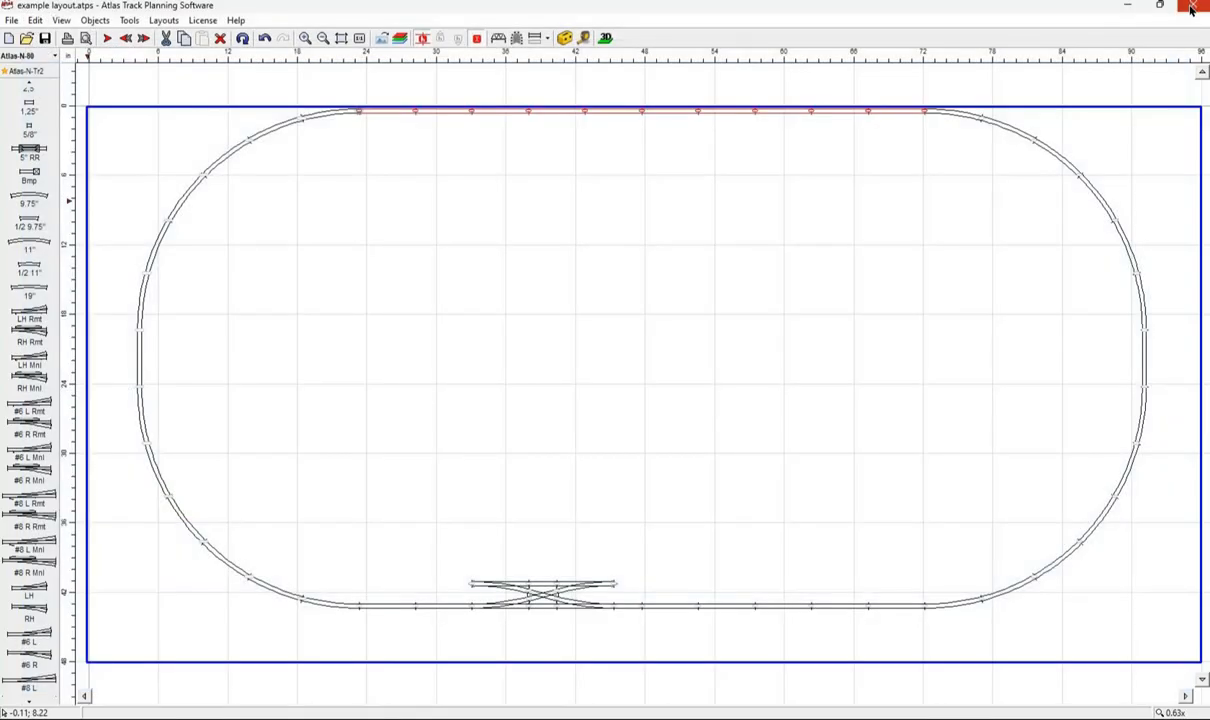
Select the reattached upper straight run and raise its left-end joint level with the top of the left grade.
right_click(497, 169)
click(448, 185)
click(489, 135)
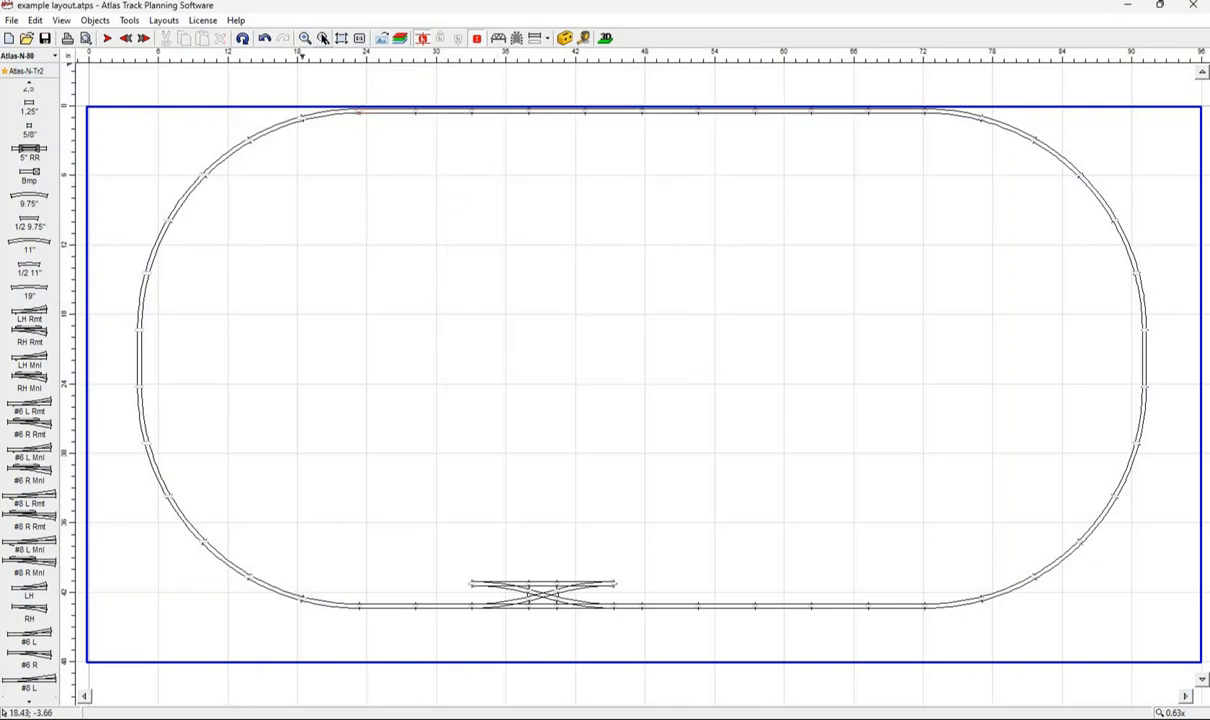
click(323, 38)
click(323, 38)
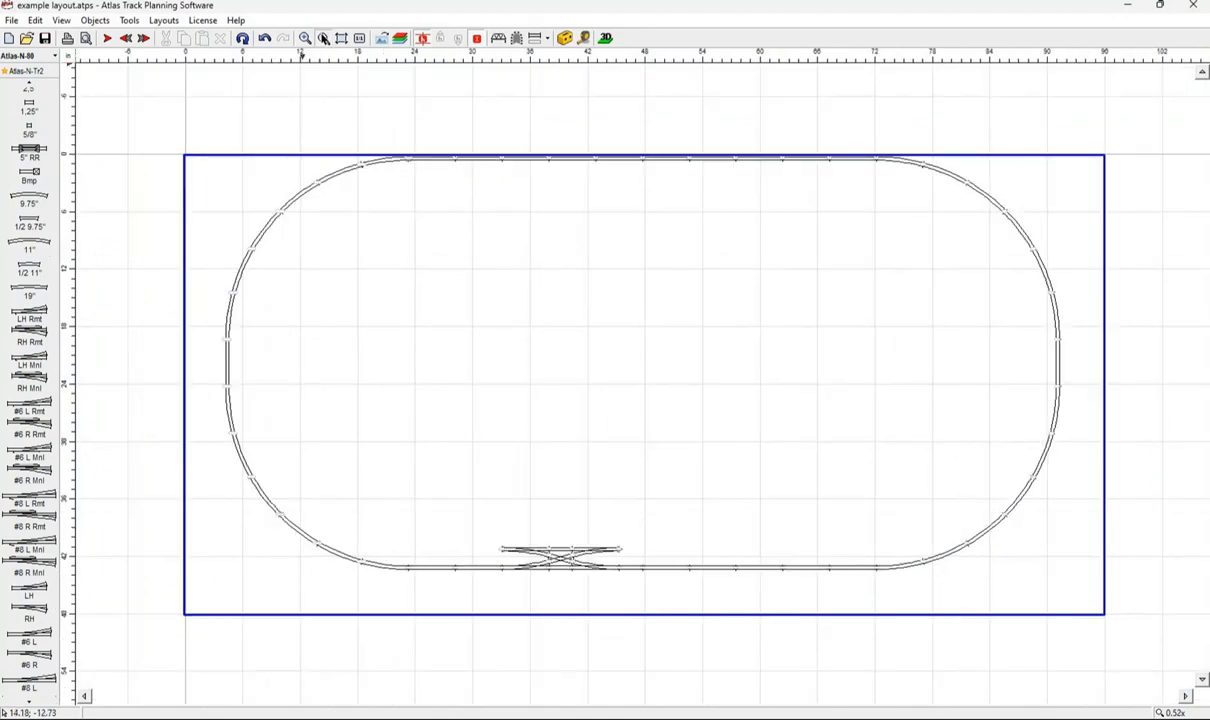
click(323, 38)
drag(413, 121, 882, 252)
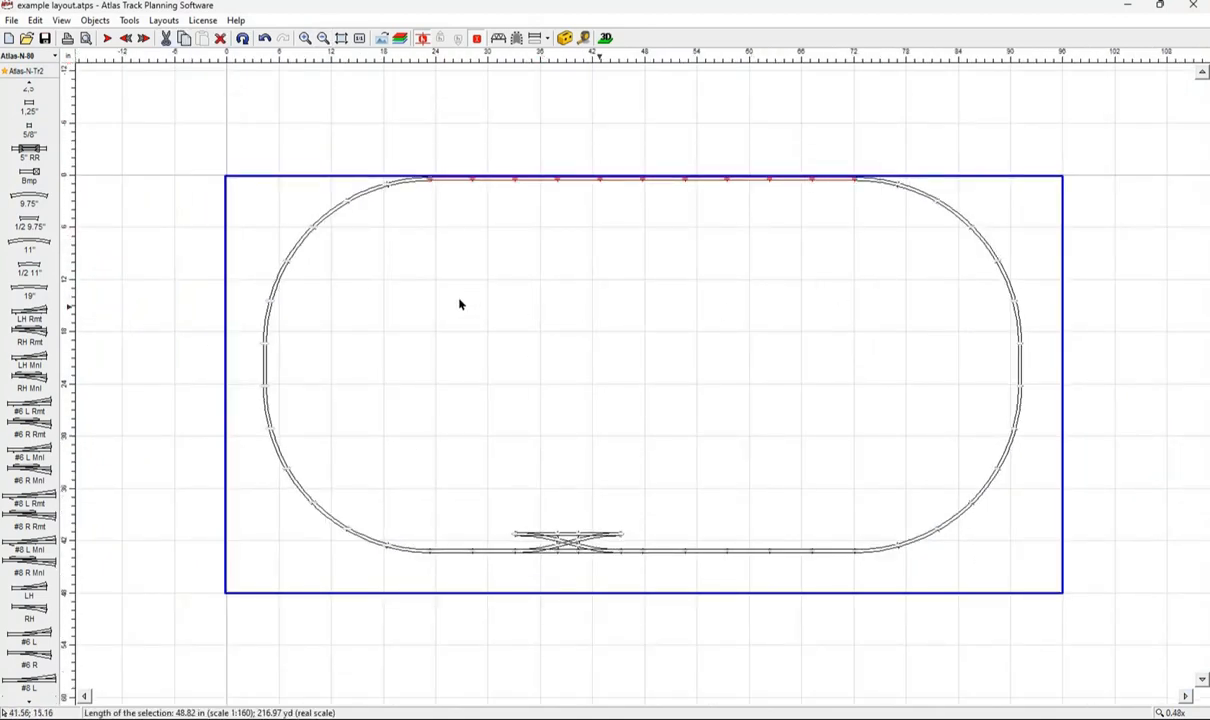
click(430, 183)
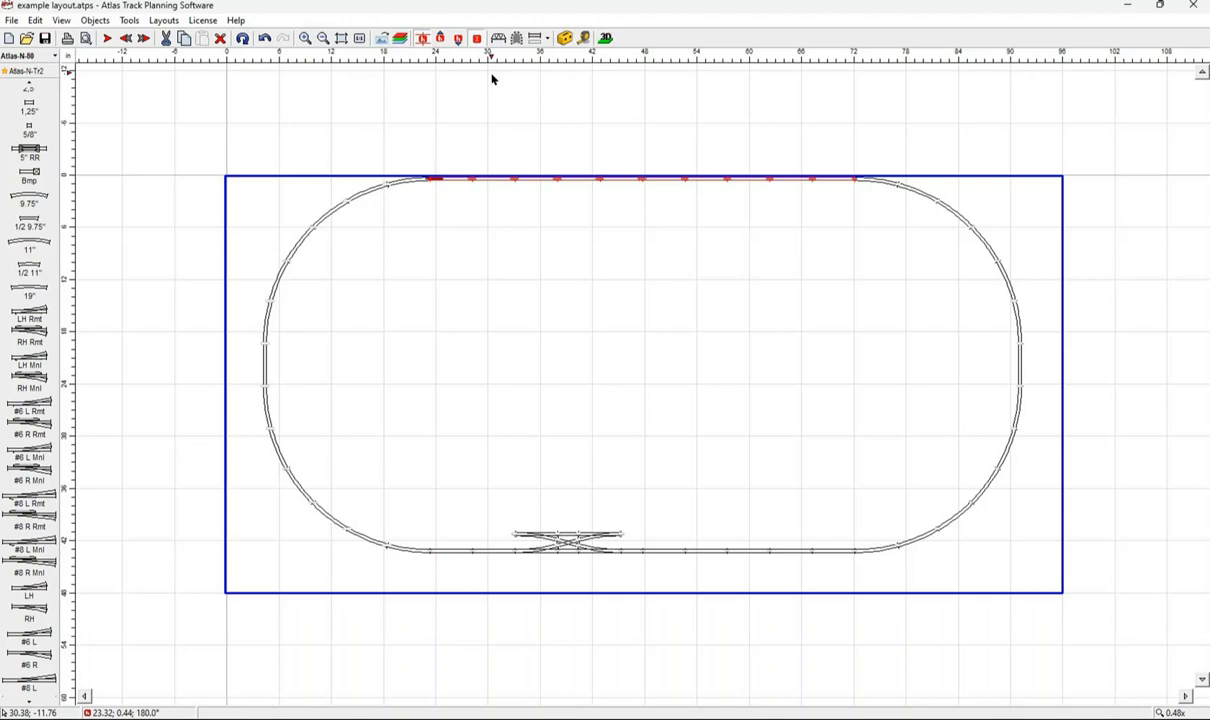
Reselect the upper straight run and raise its right-end joint to the same height as its left end.
click(857, 183)
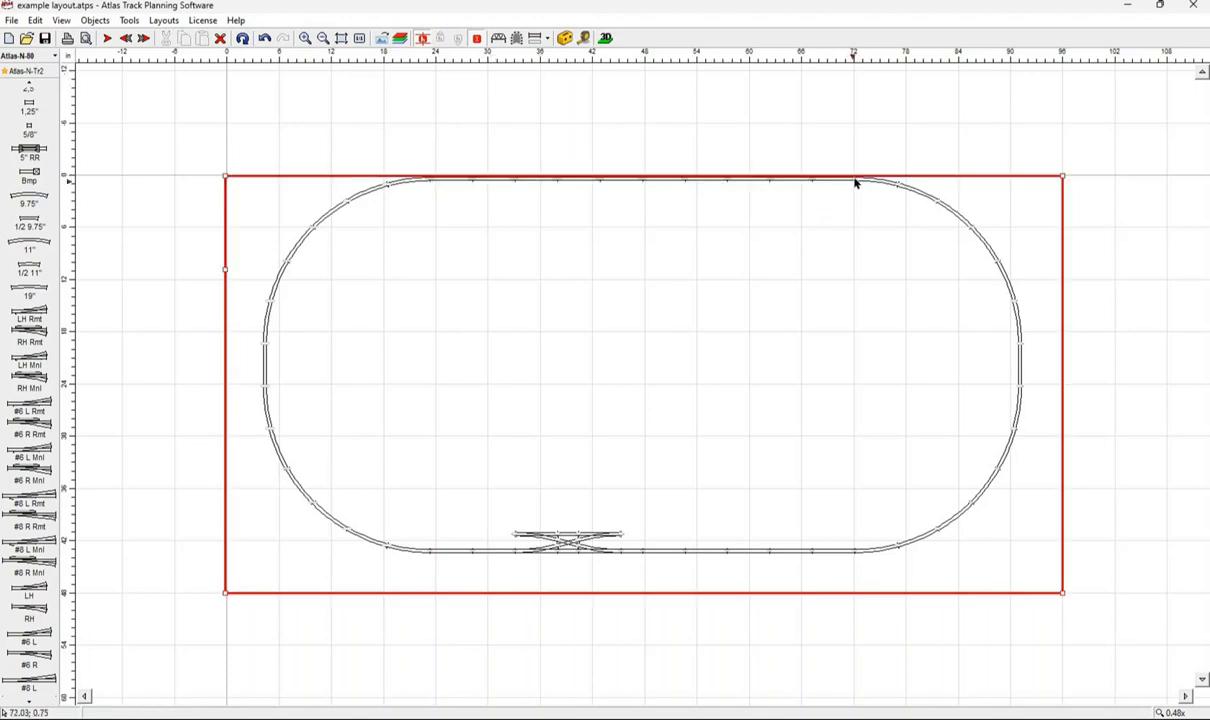
drag(399, 204, 864, 192)
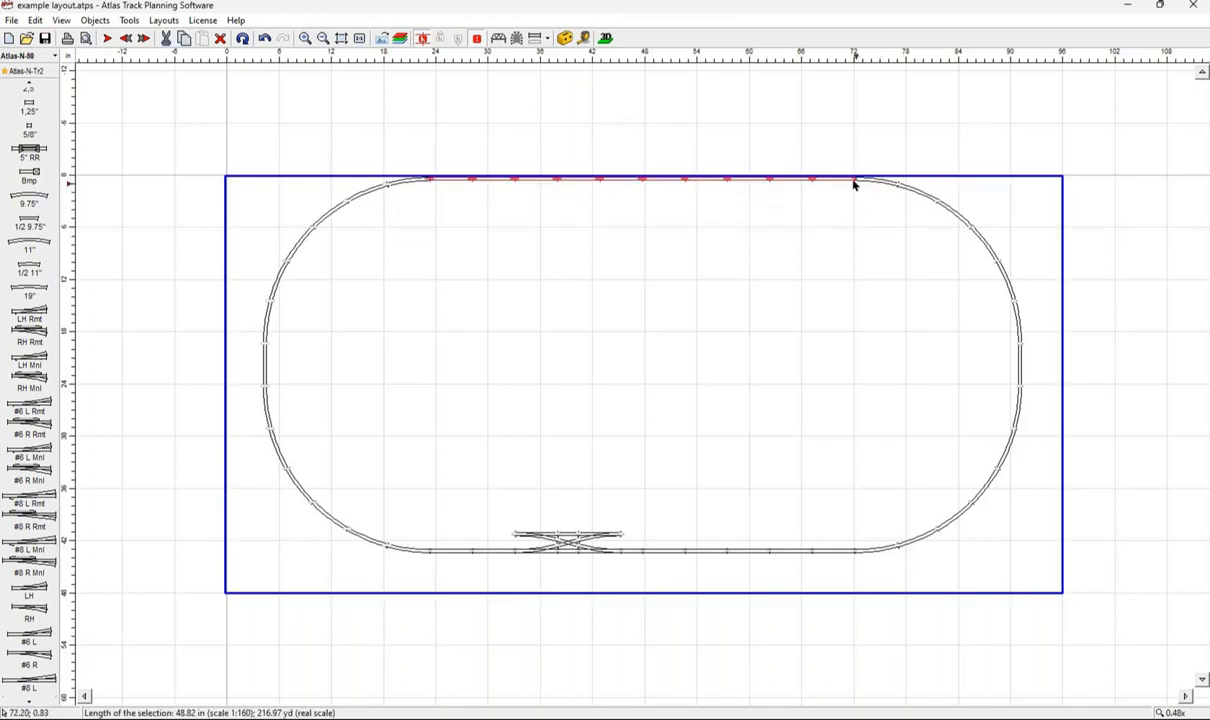
click(857, 183)
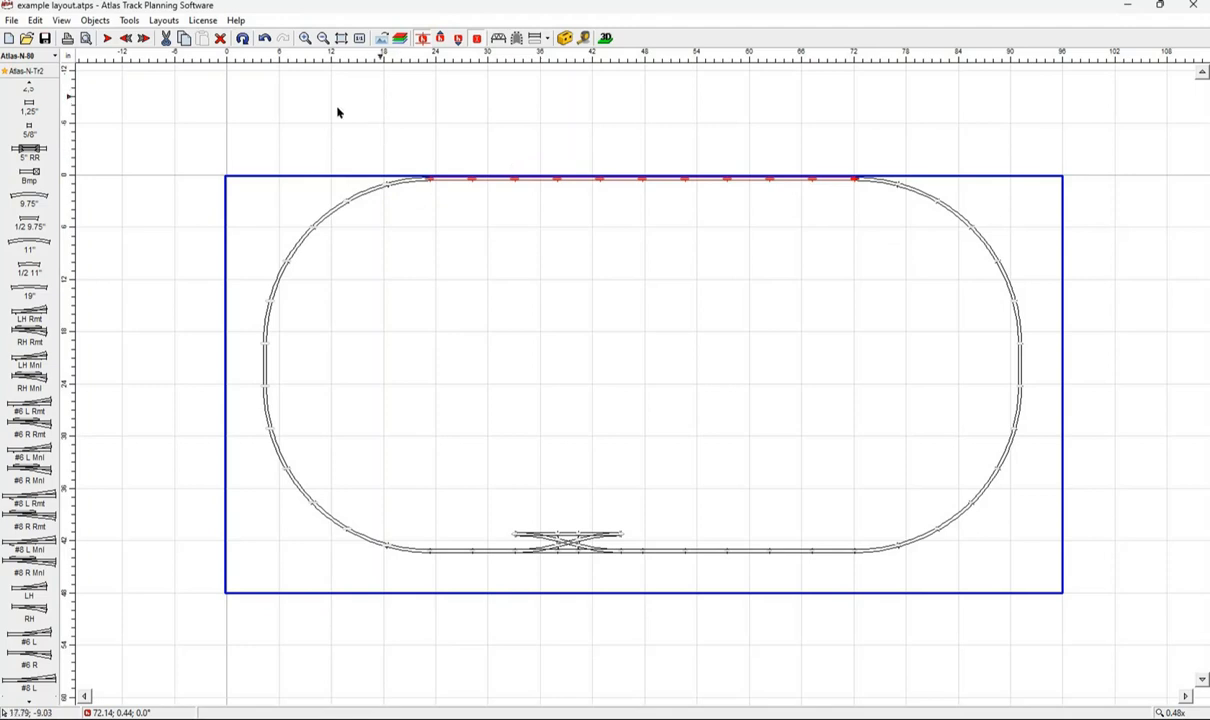
Inspect the raised upper straights in the 3D Viewer from the front and the back of the layout.
click(60, 21)
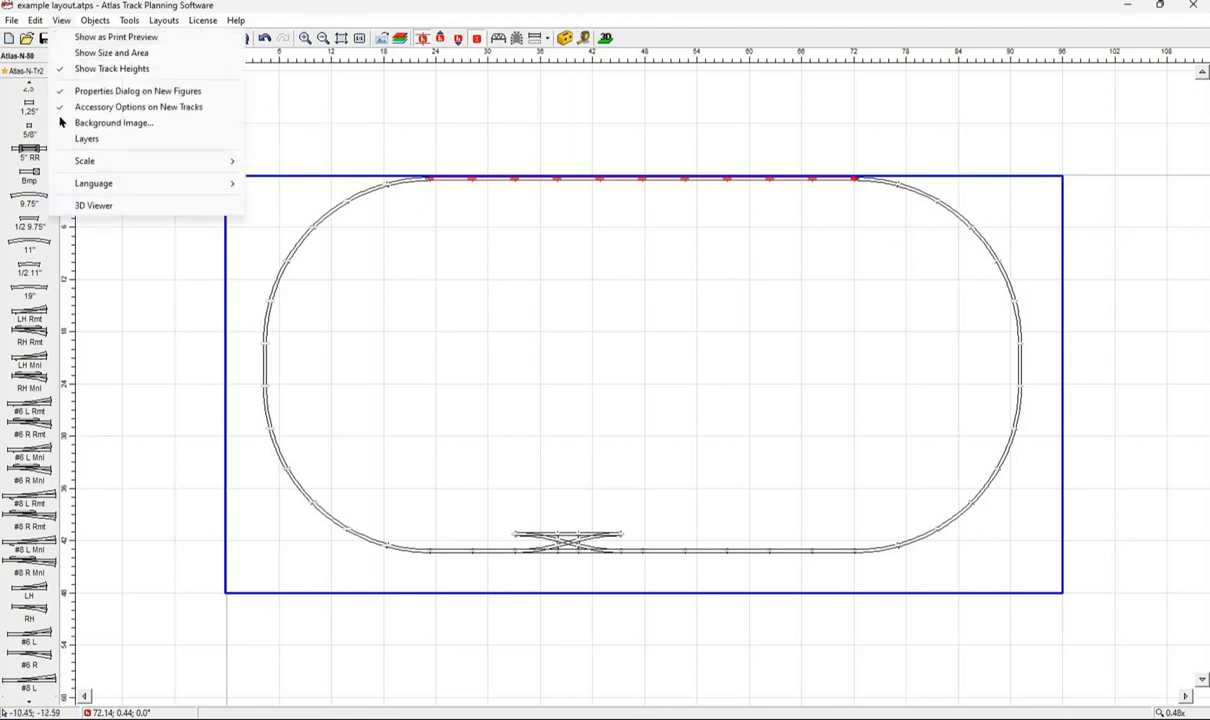
click(62, 204)
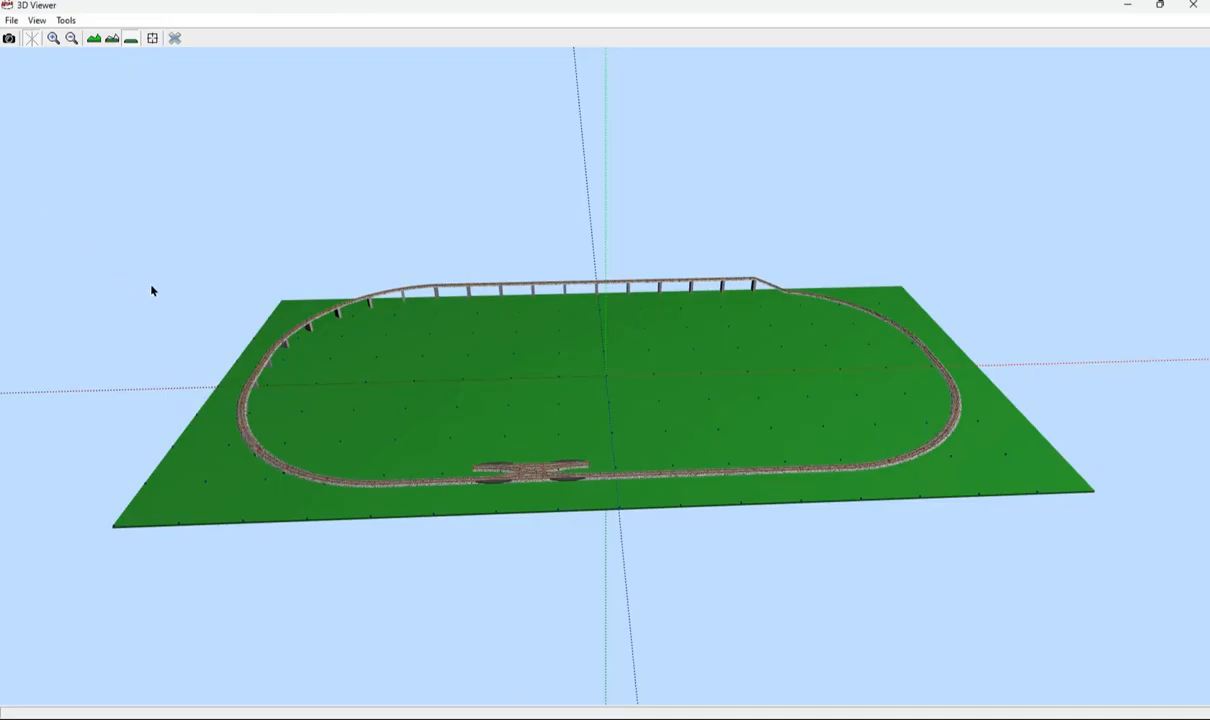
right_click(151, 286)
drag(227, 278, 444, 365)
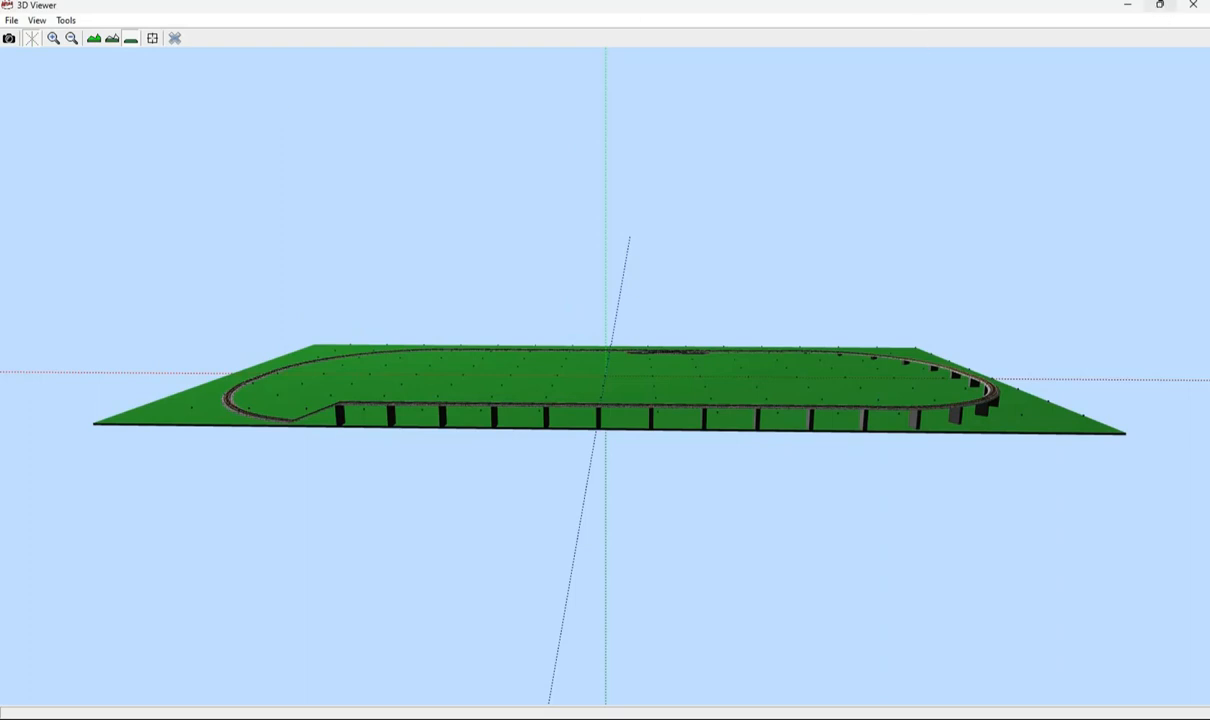
click(1193, 8)
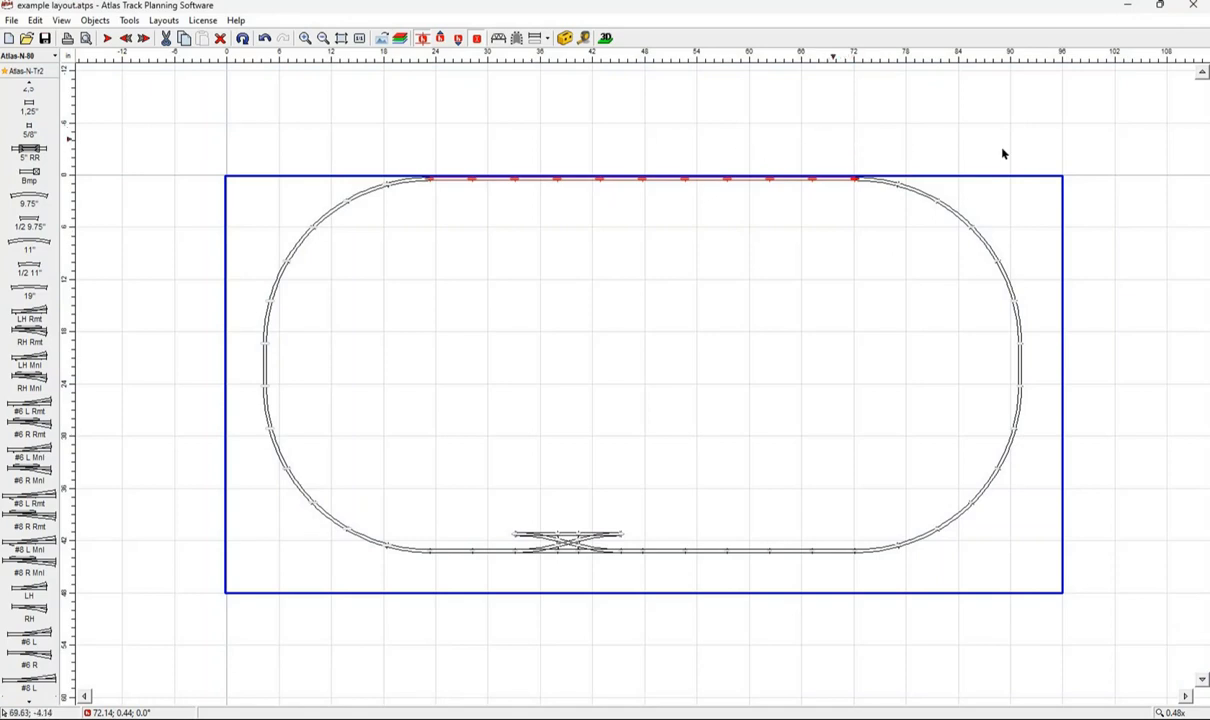
Select the oval's right-end curves and raise their upper joint, where they meet the upper straight run, forming a grade.
drag(1041, 343, 1055, 606)
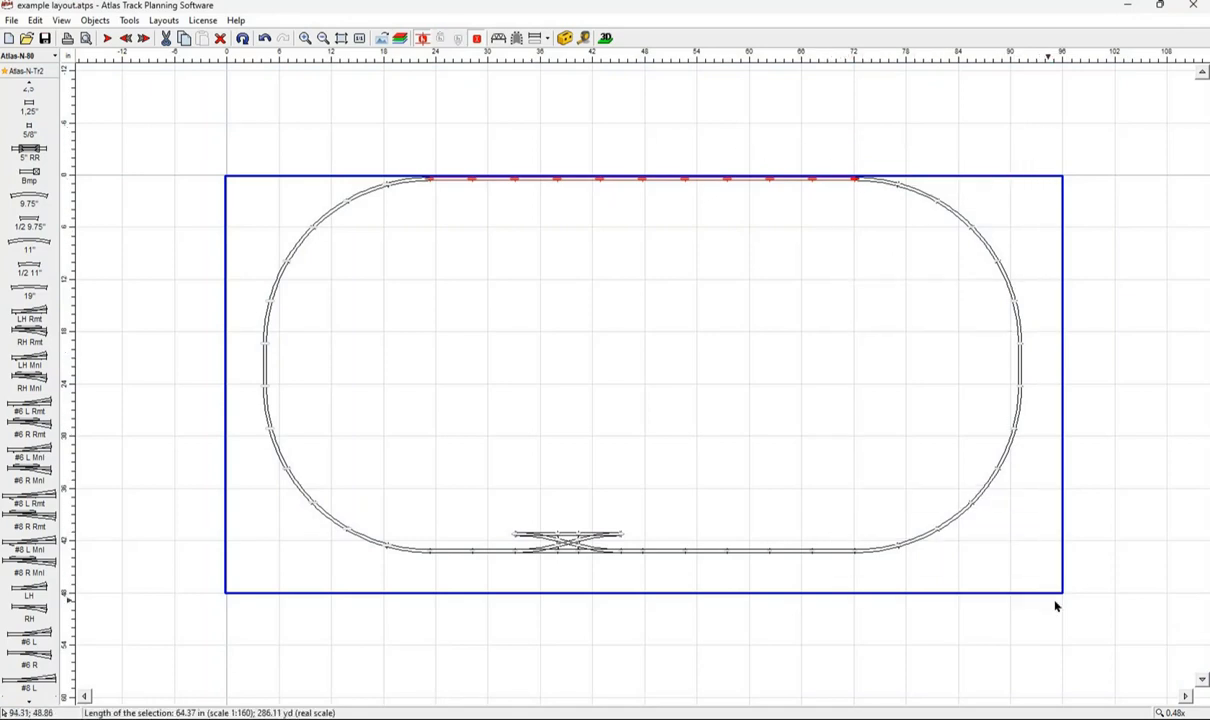
click(856, 183)
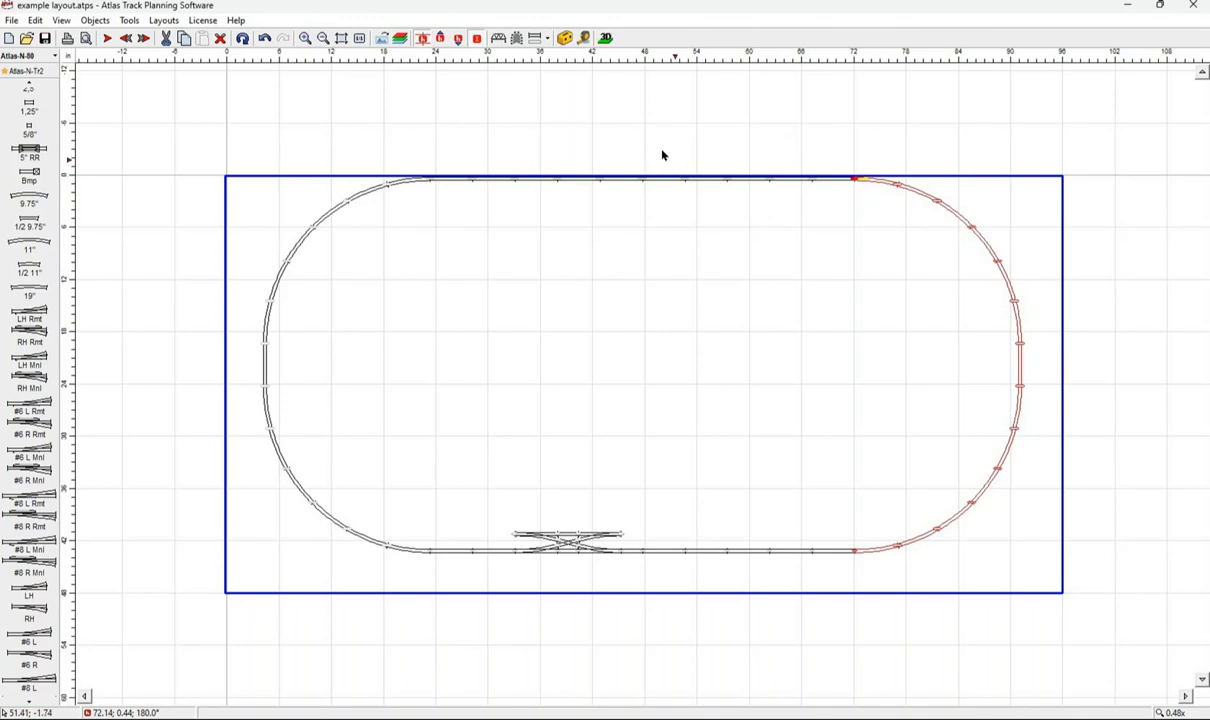
Raise the right-end curves' upper joint further until it meets the level of the upper straight run.
click(306, 37)
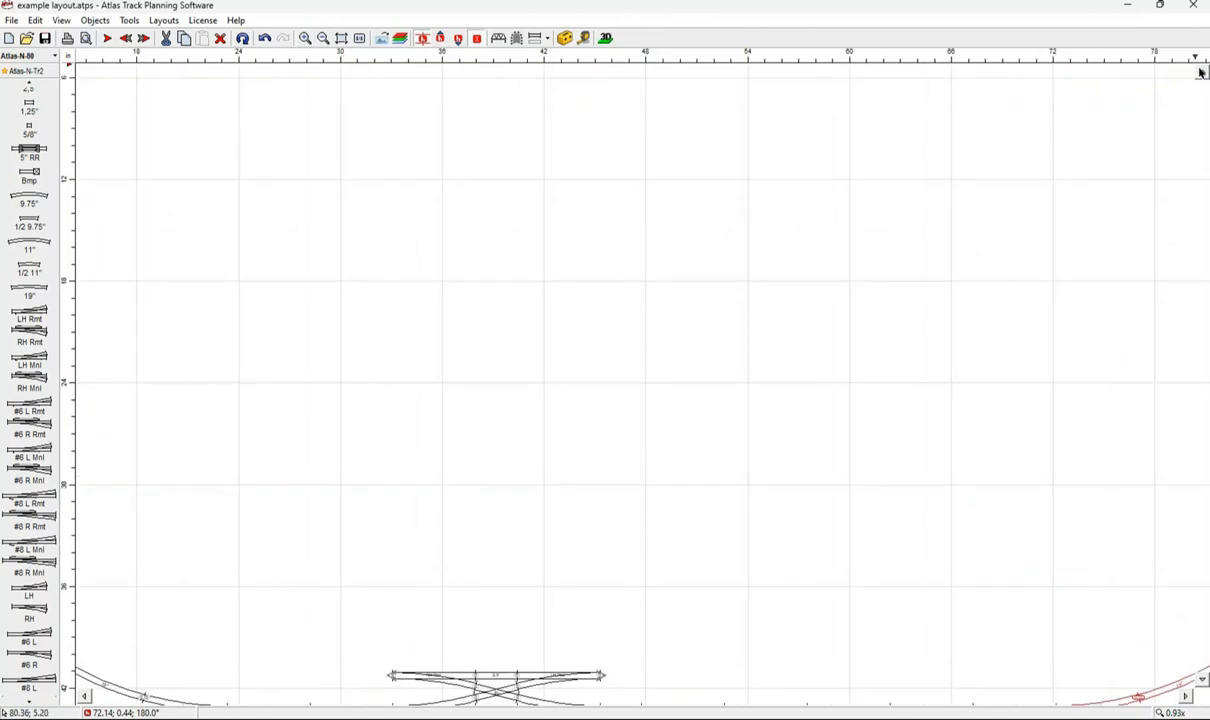
click(1201, 73)
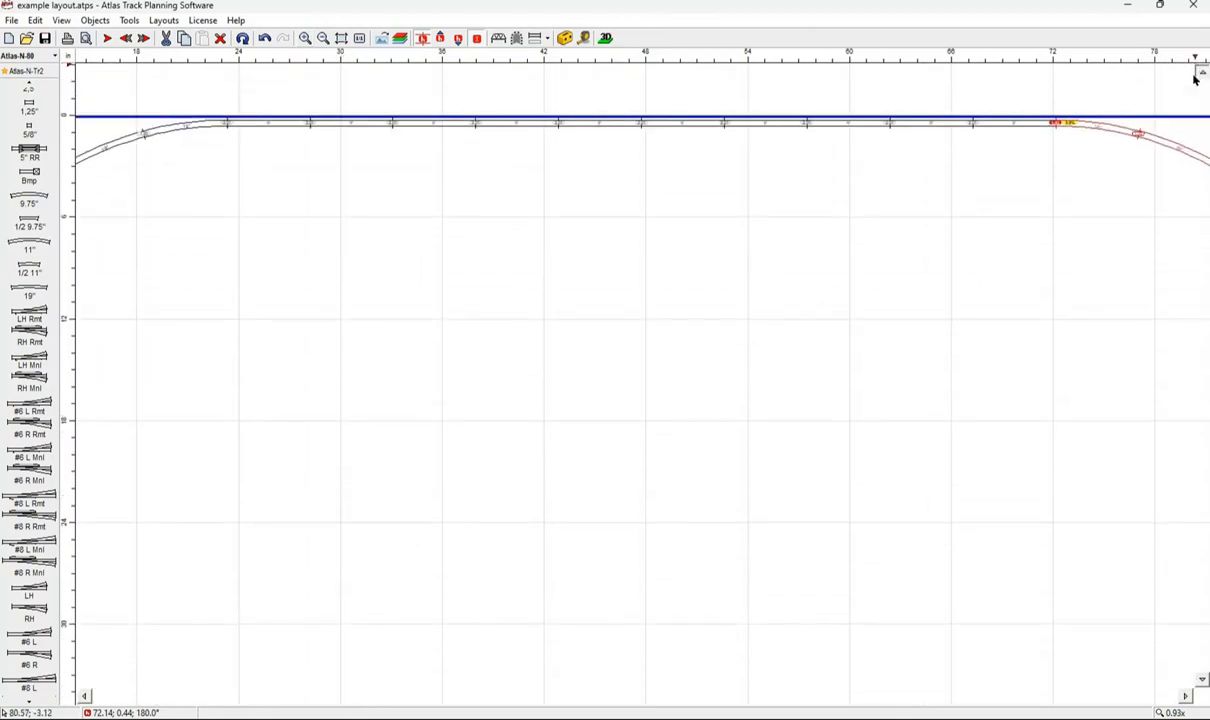
click(1184, 698)
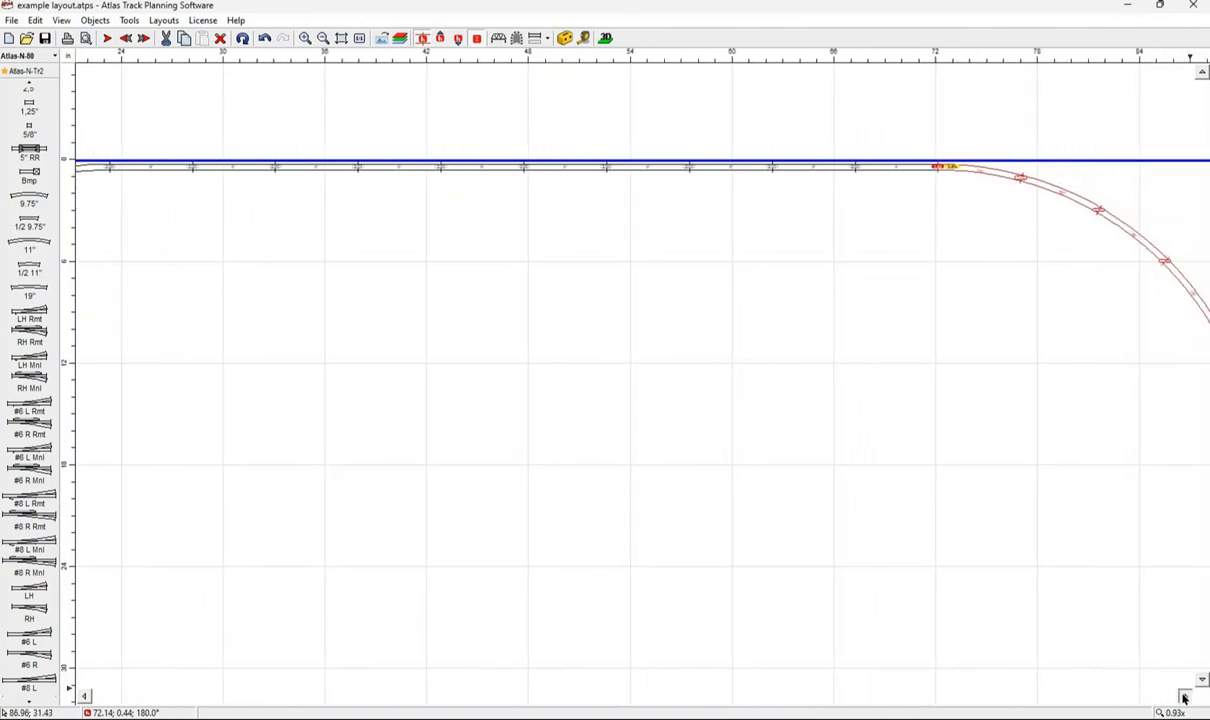
click(1184, 698)
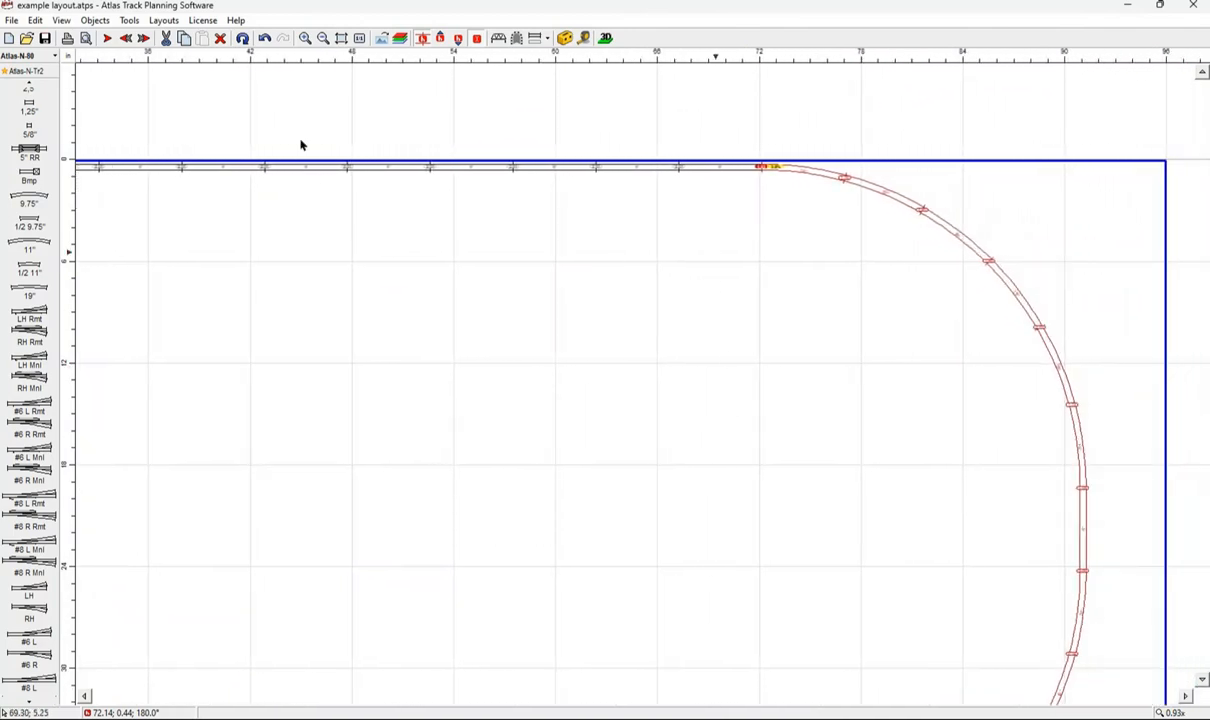
click(301, 34)
click(301, 34)
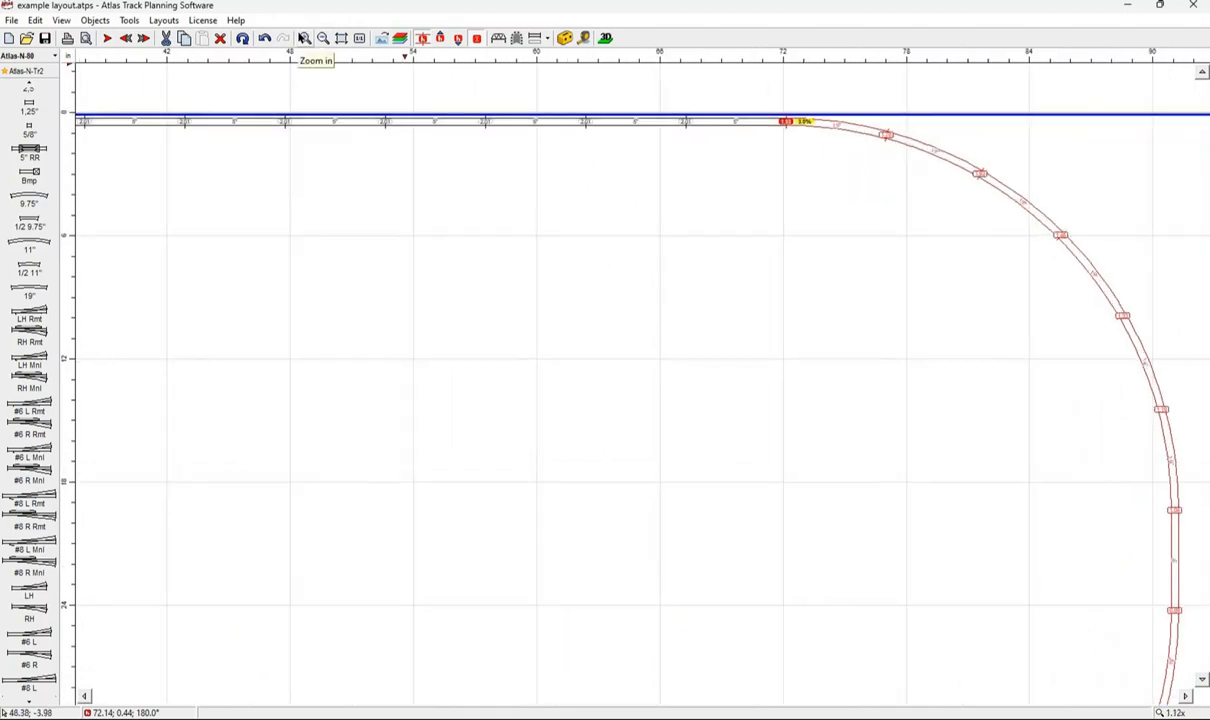
click(301, 34)
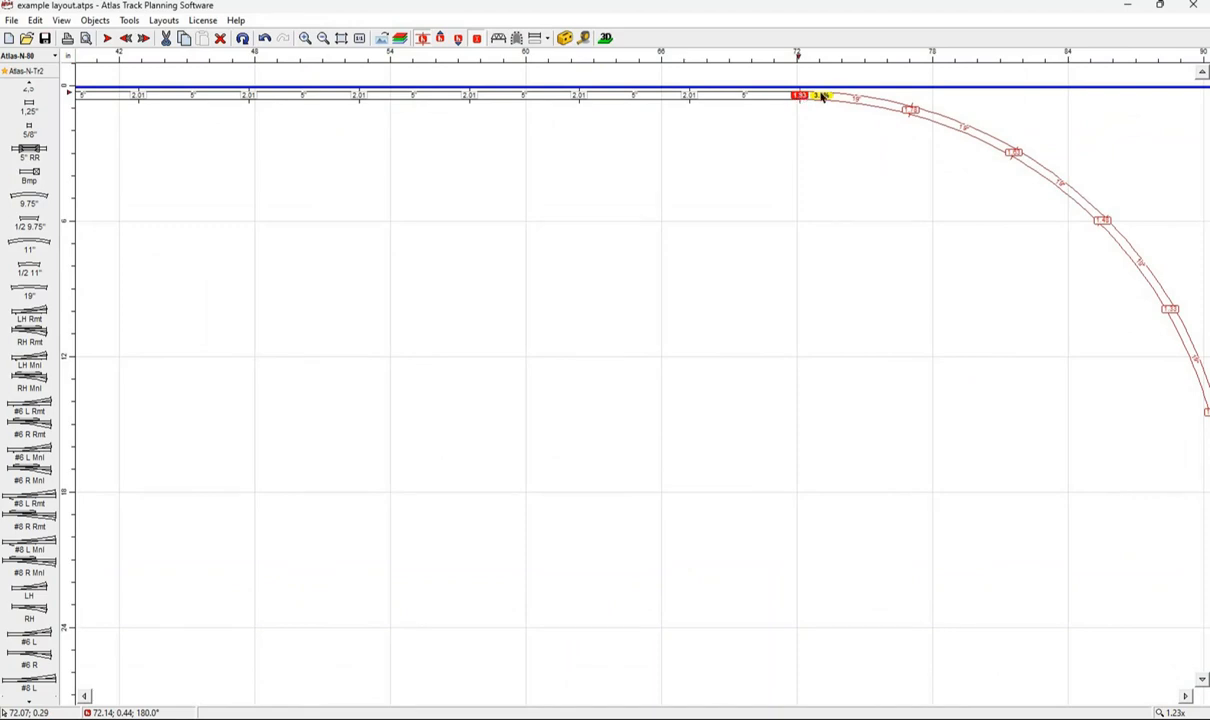
click(440, 41)
Inspect the raised oval and both end grades in the 3D Viewer from the back and the front.
click(341, 38)
click(63, 21)
click(84, 206)
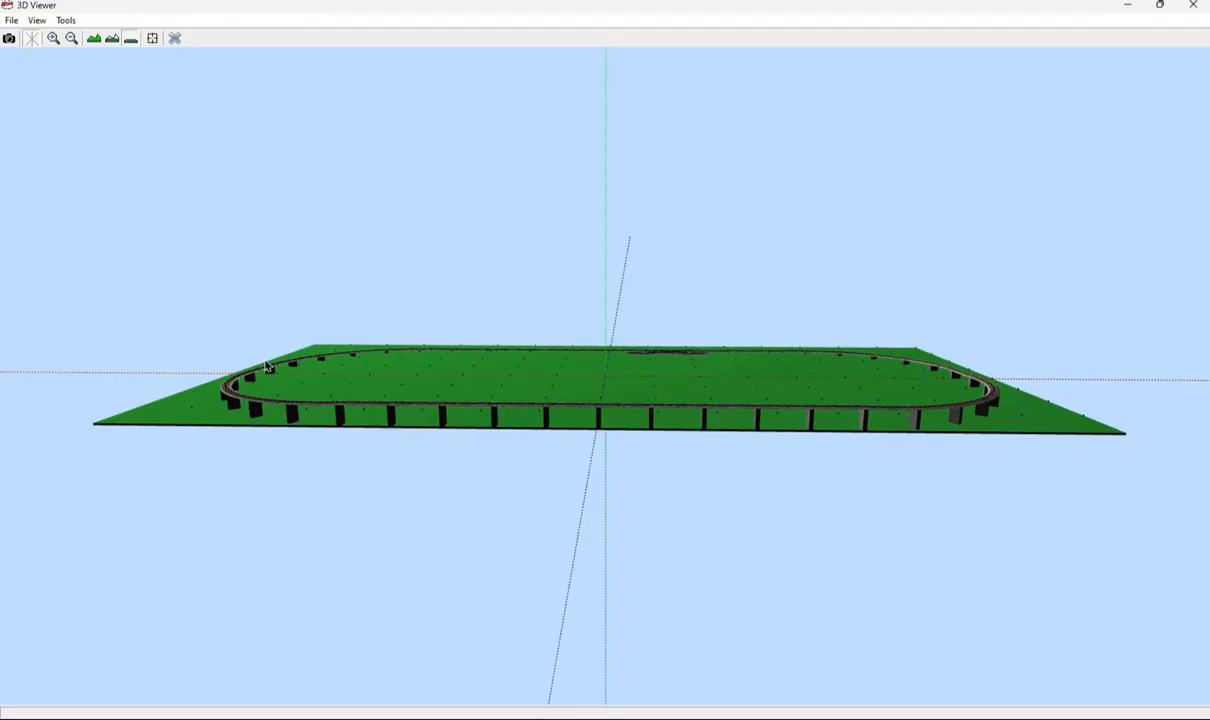
drag(489, 502, 362, 513)
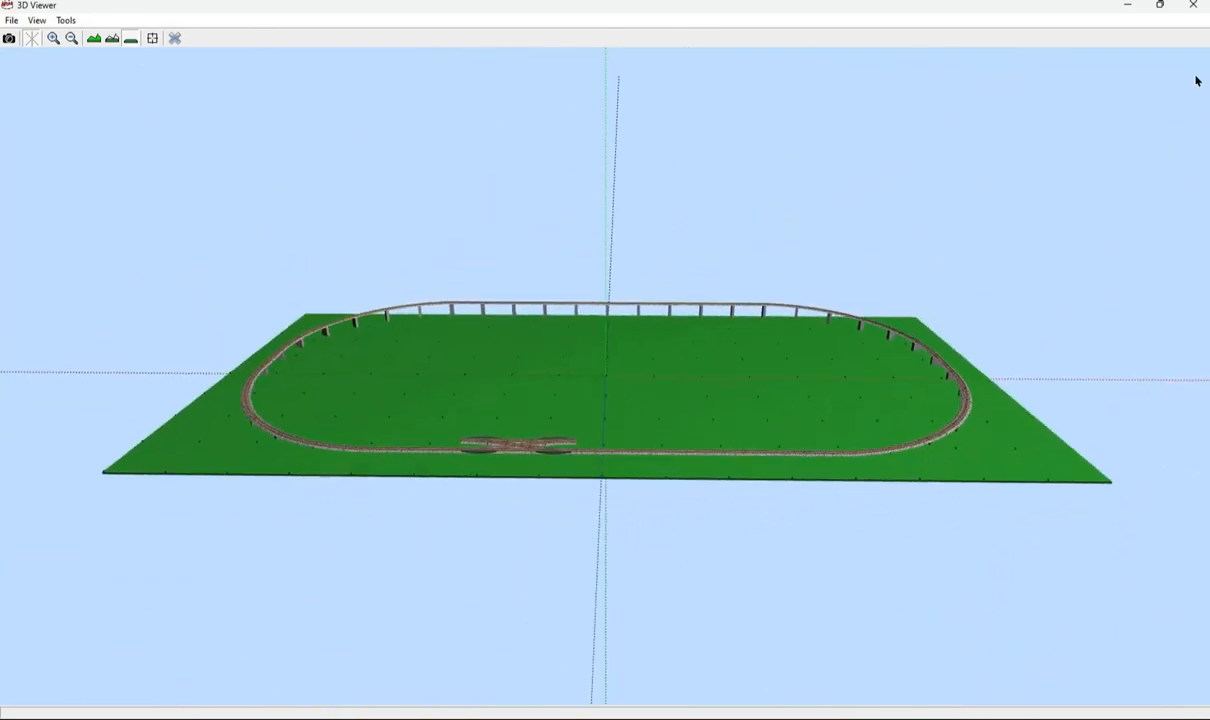
click(1193, 7)
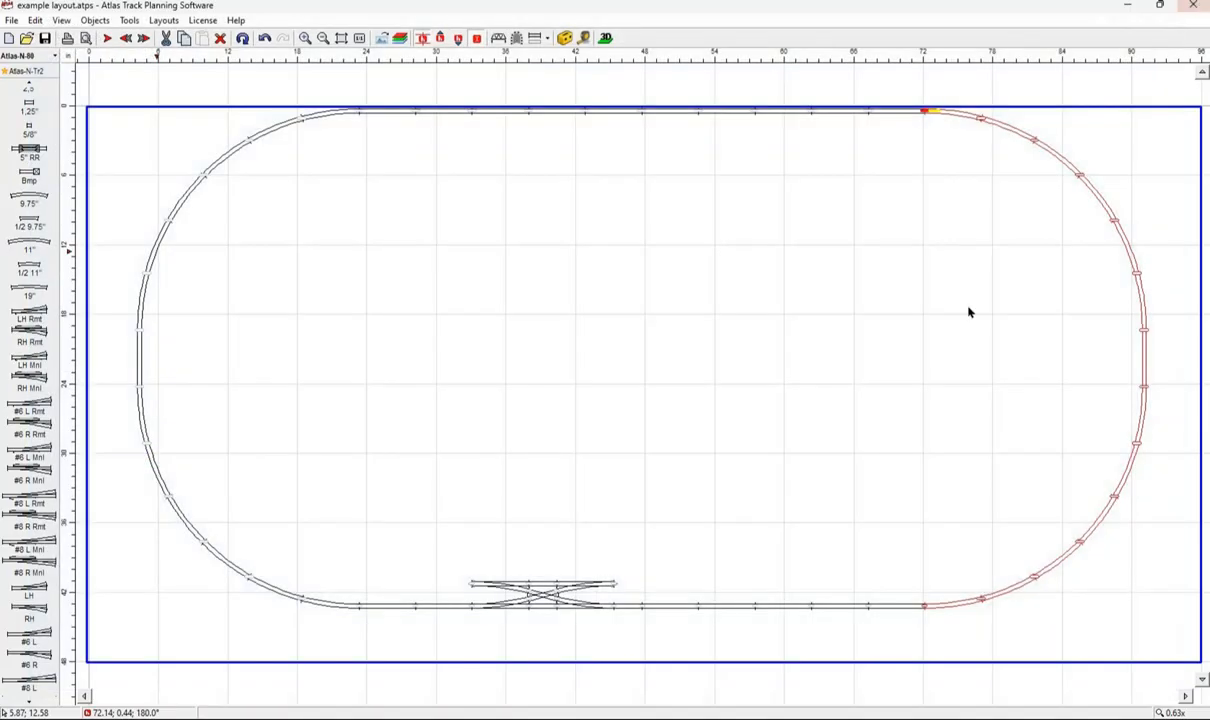
Attach twelve 19-inch curves to the crossover's free left end, forming a half circle inside the oval.
click(470, 584)
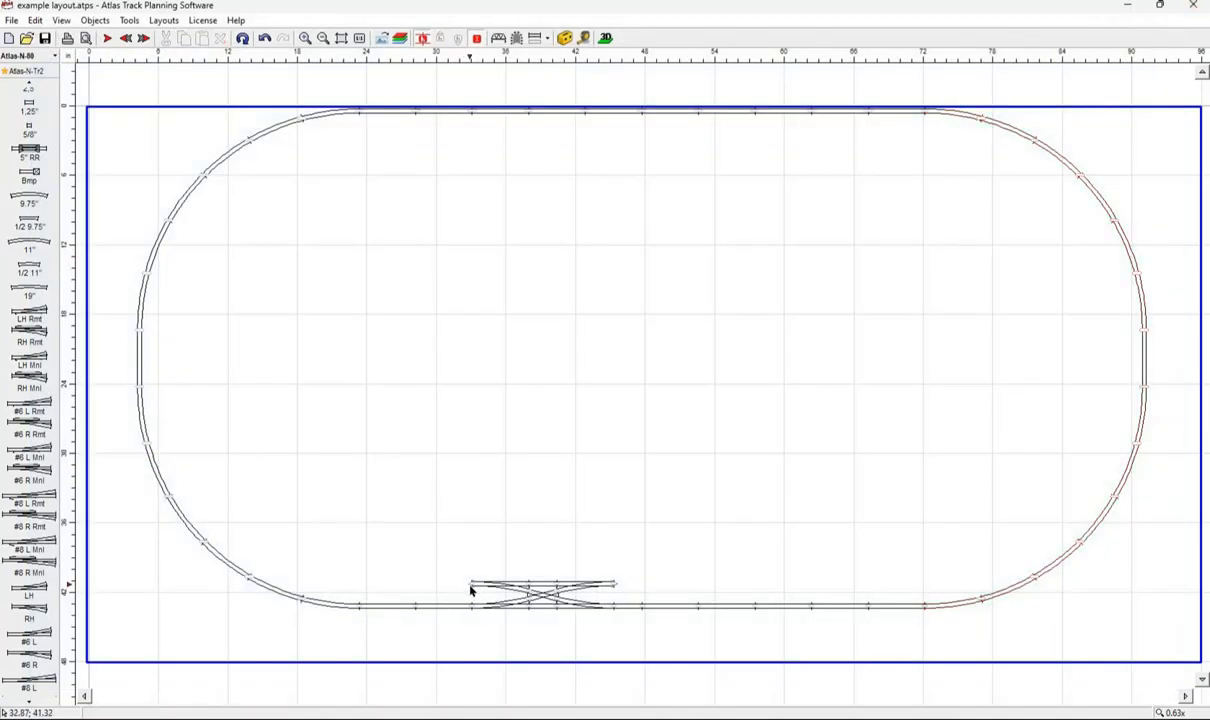
click(470, 584)
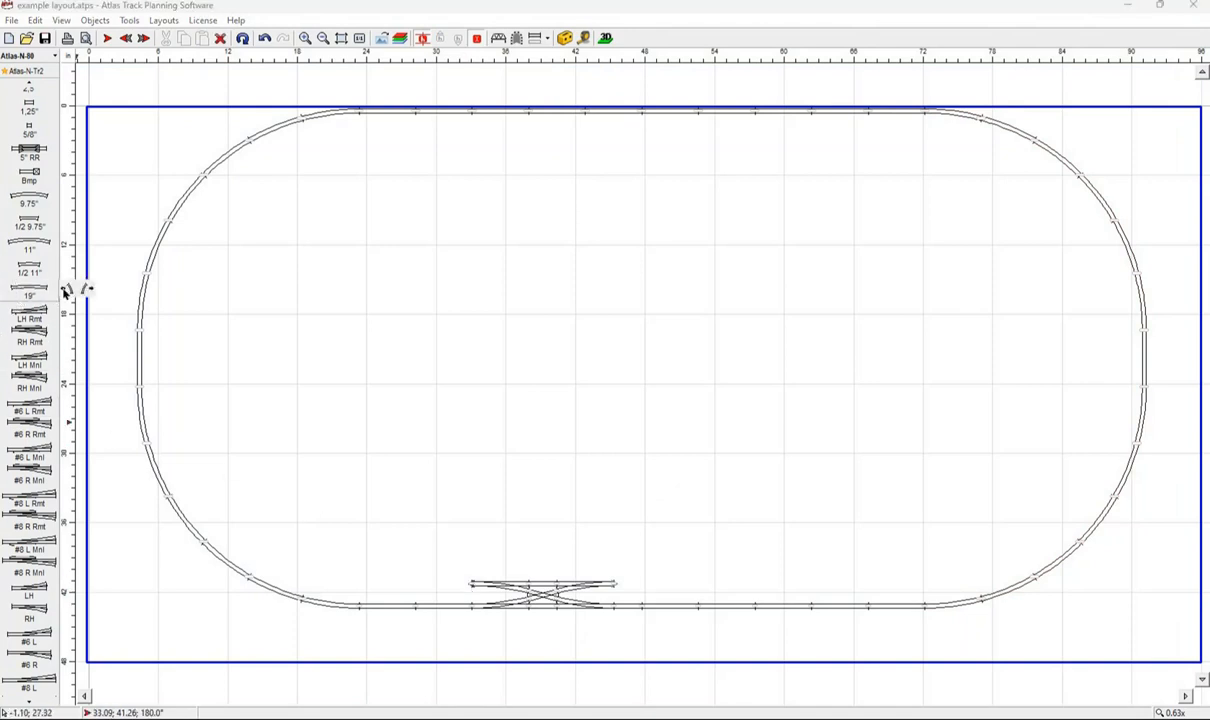
click(85, 289)
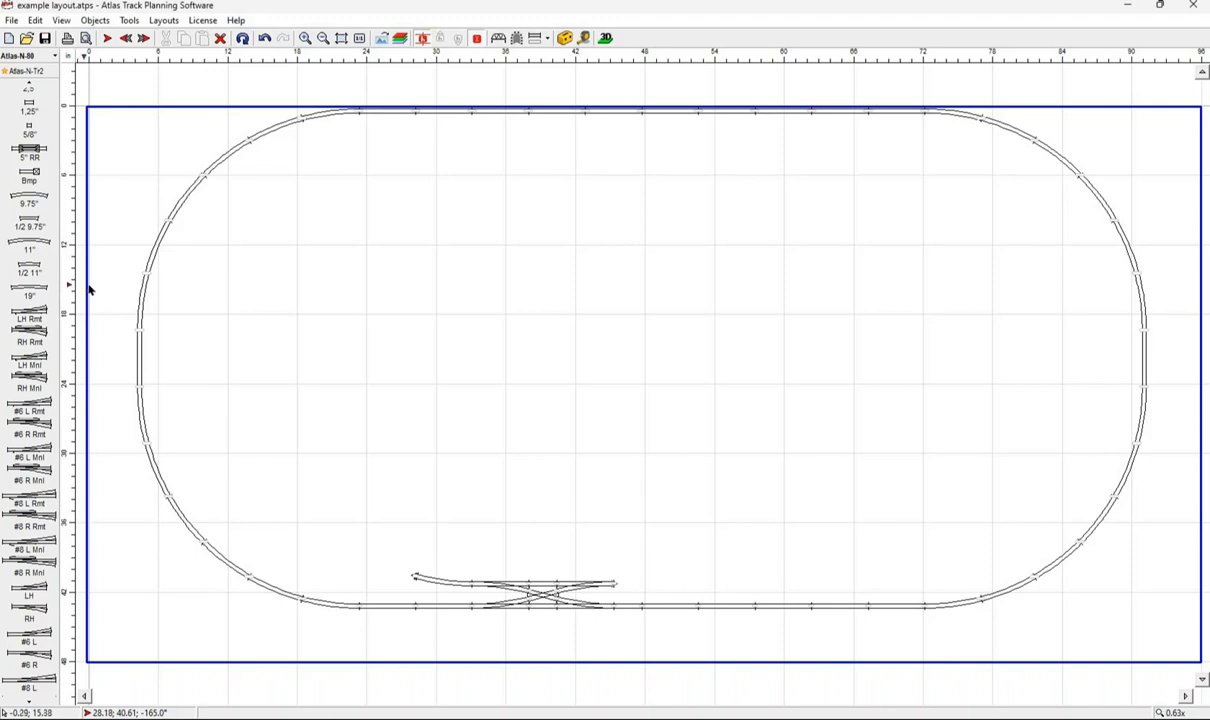
key(space)
key(space)
key(space)
key(space)
key(space)
key(space)
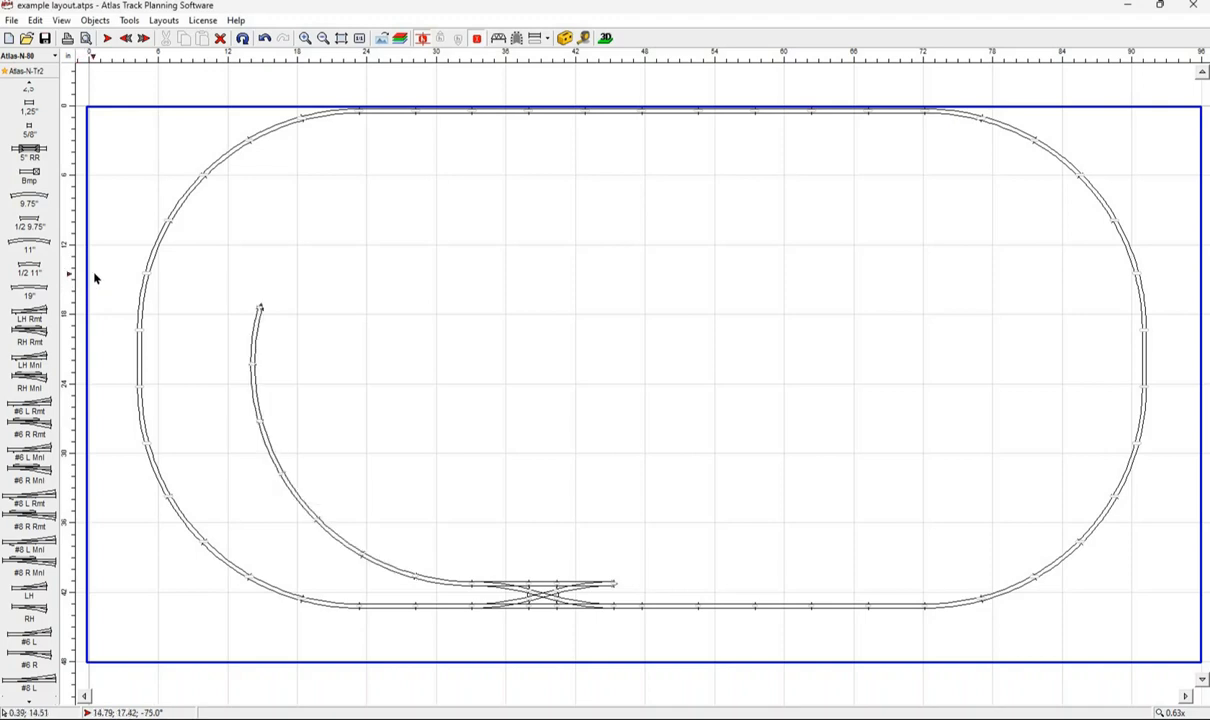
key(space)
key(space)
key(space)
key(space)
key(space)
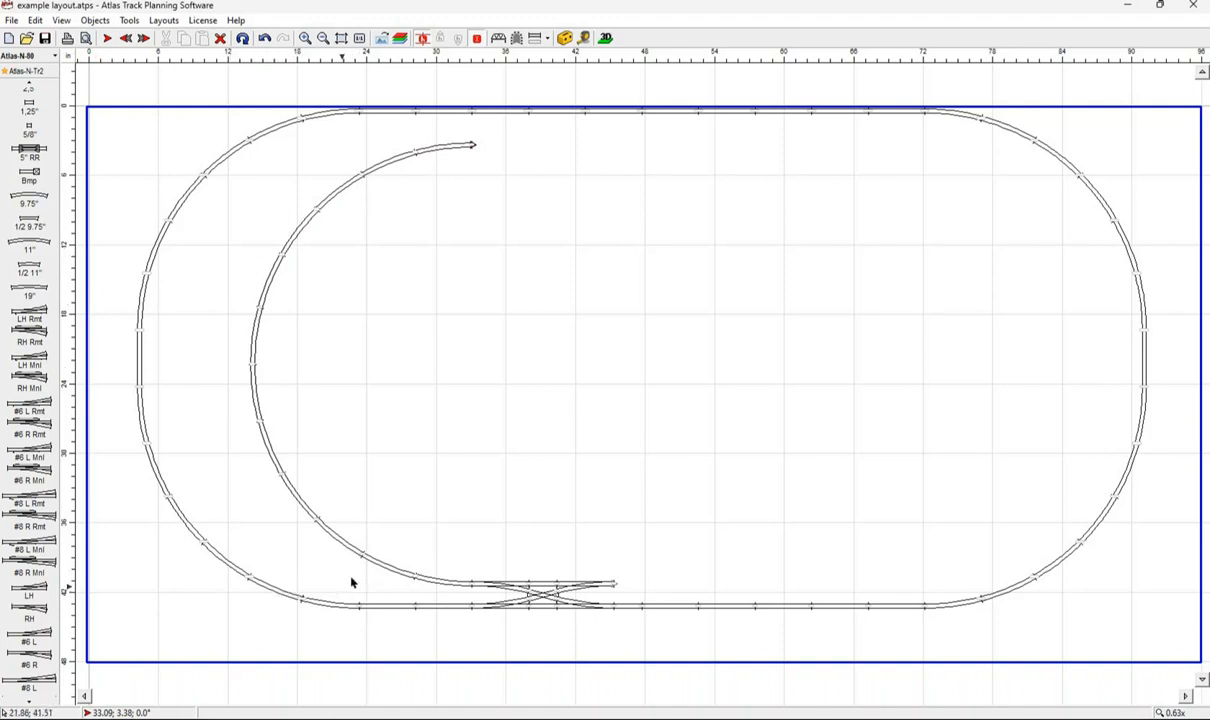
Select the twelve inner curves without the crossover and move the half circle away into the right half of the oval.
drag(275, 147, 546, 597)
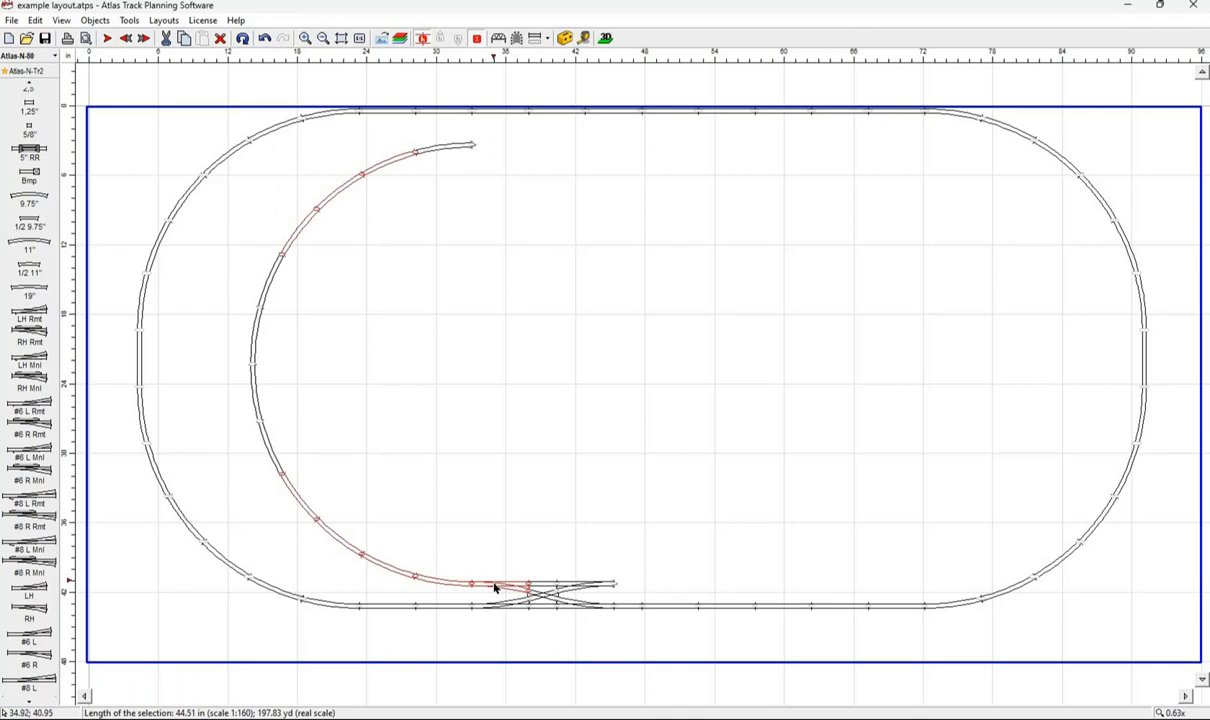
ctrl+click(493, 589)
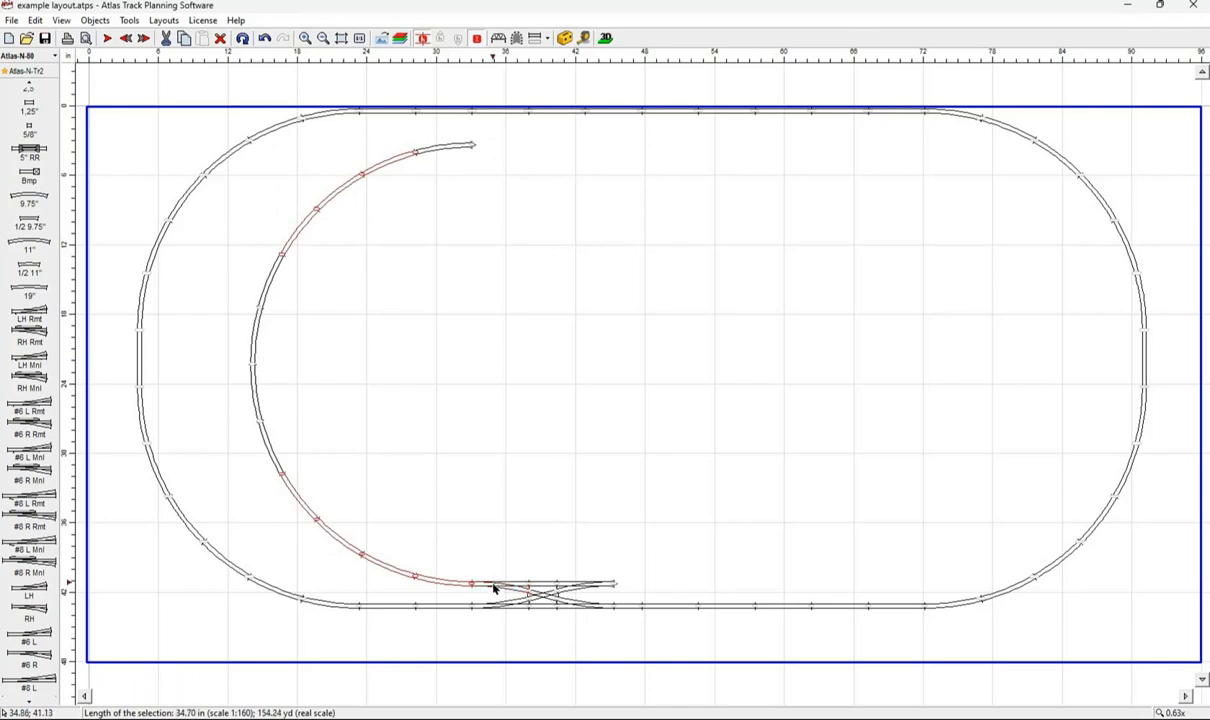
ctrl+click(448, 149)
ctrl+click(268, 289)
ctrl+click(254, 351)
ctrl+click(259, 418)
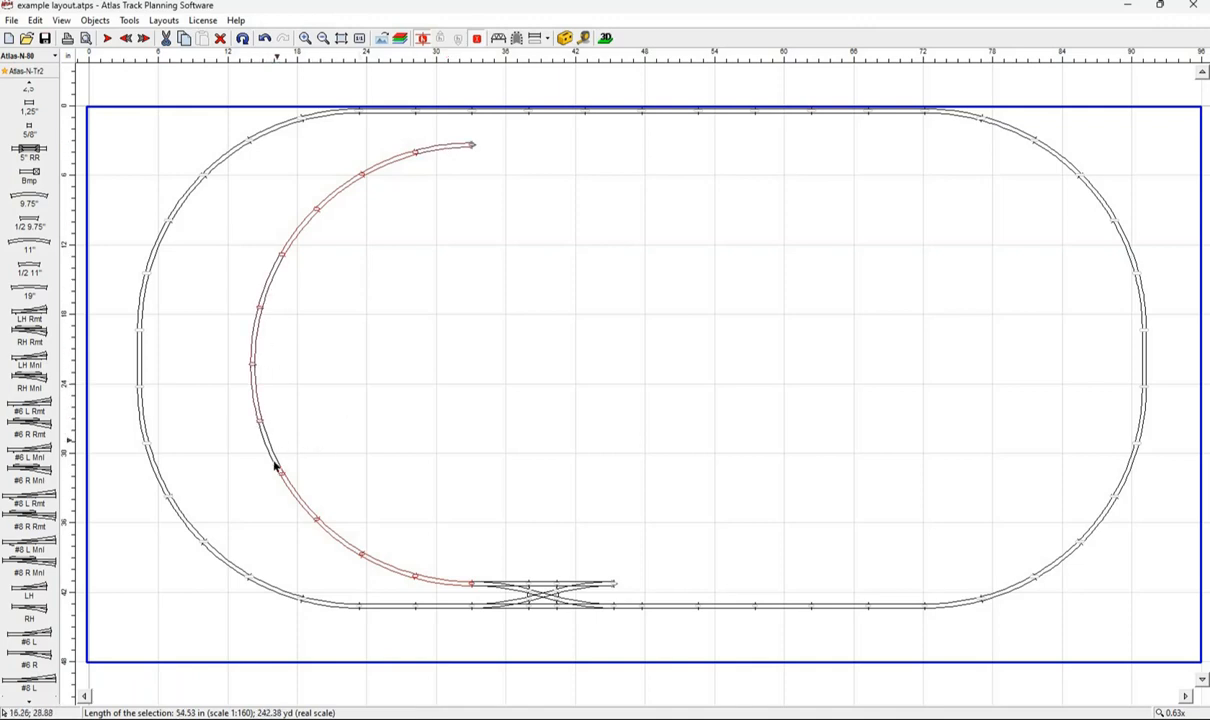
ctrl+click(272, 460)
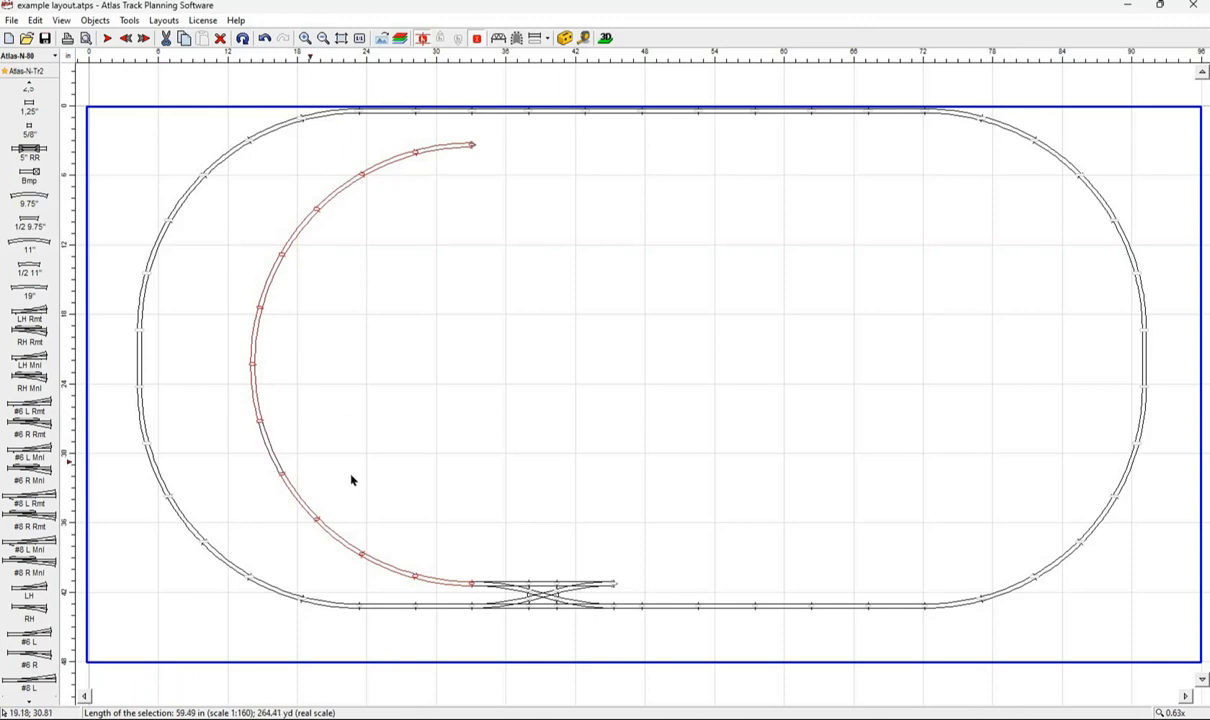
right_click(278, 467)
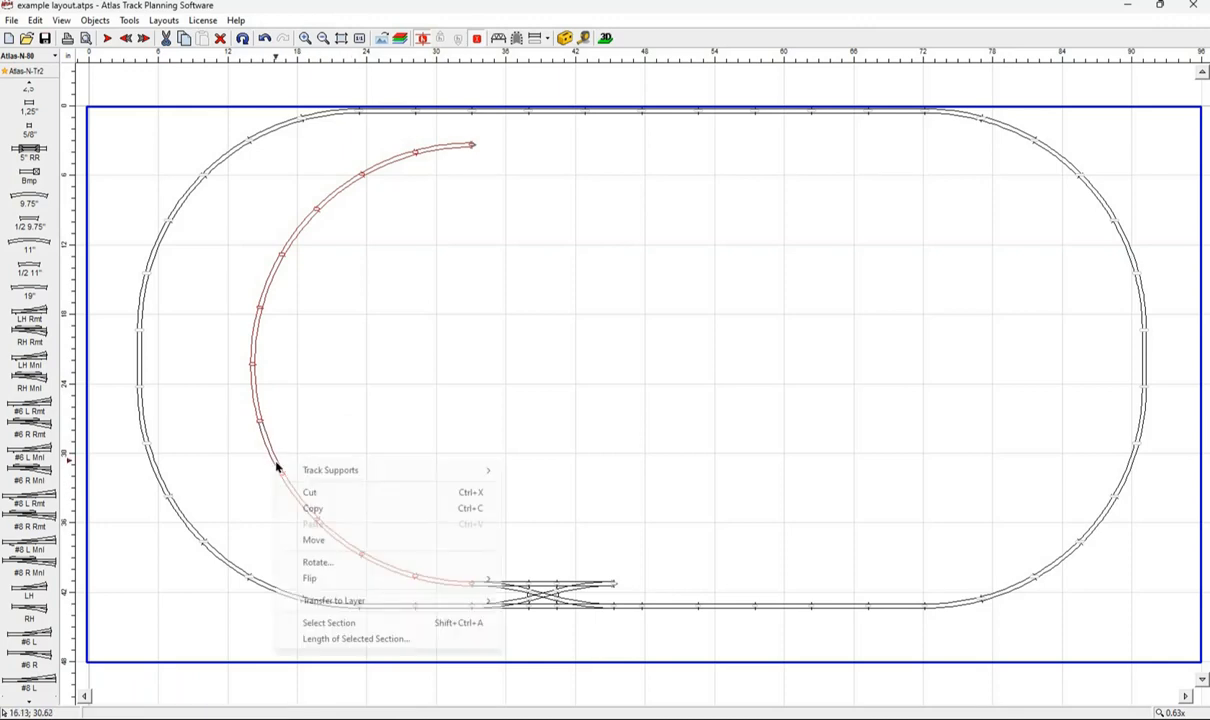
click(312, 541)
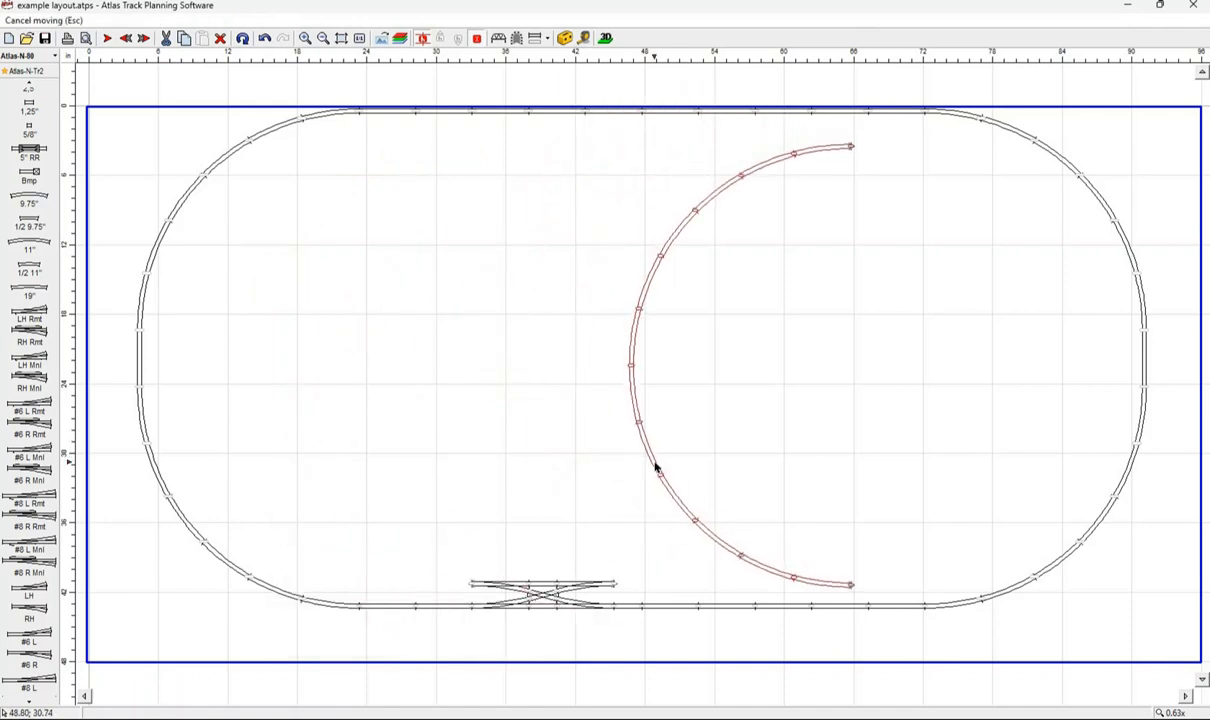
click(655, 466)
Add one 5-inch straight to the crossover's free left end on the inner track.
click(472, 588)
click(475, 590)
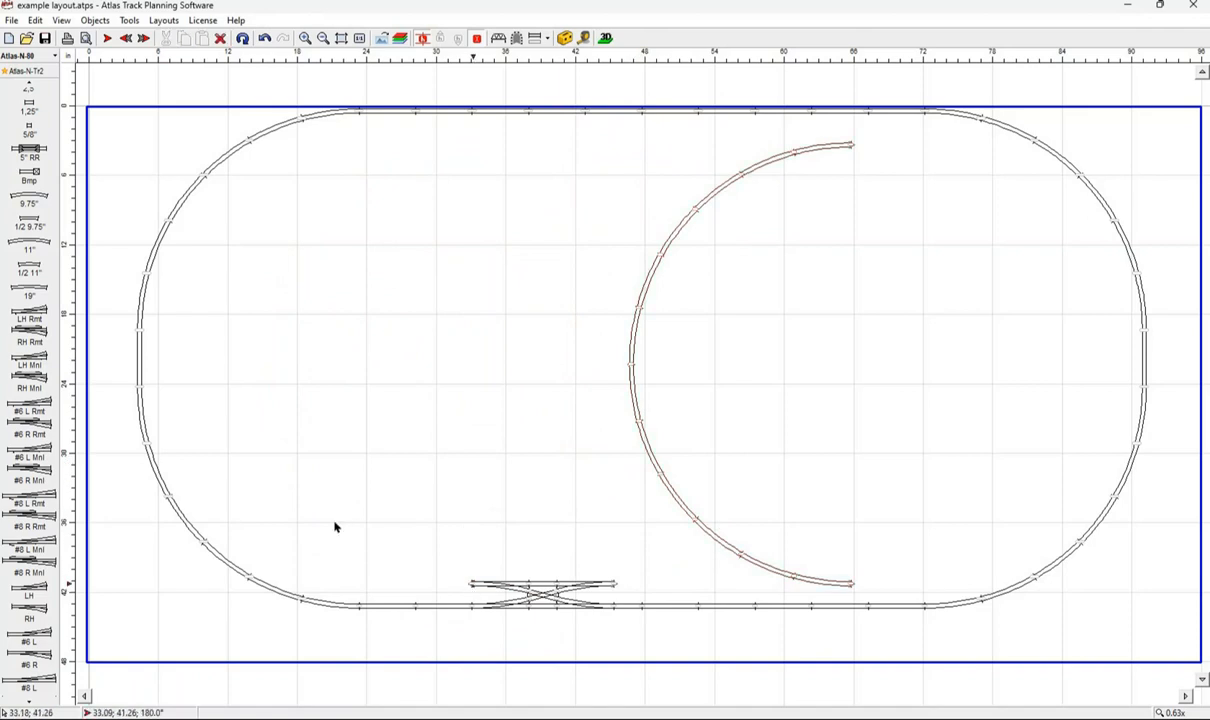
scroll(22, 120, down, 2)
scroll(15, 145, down, 2)
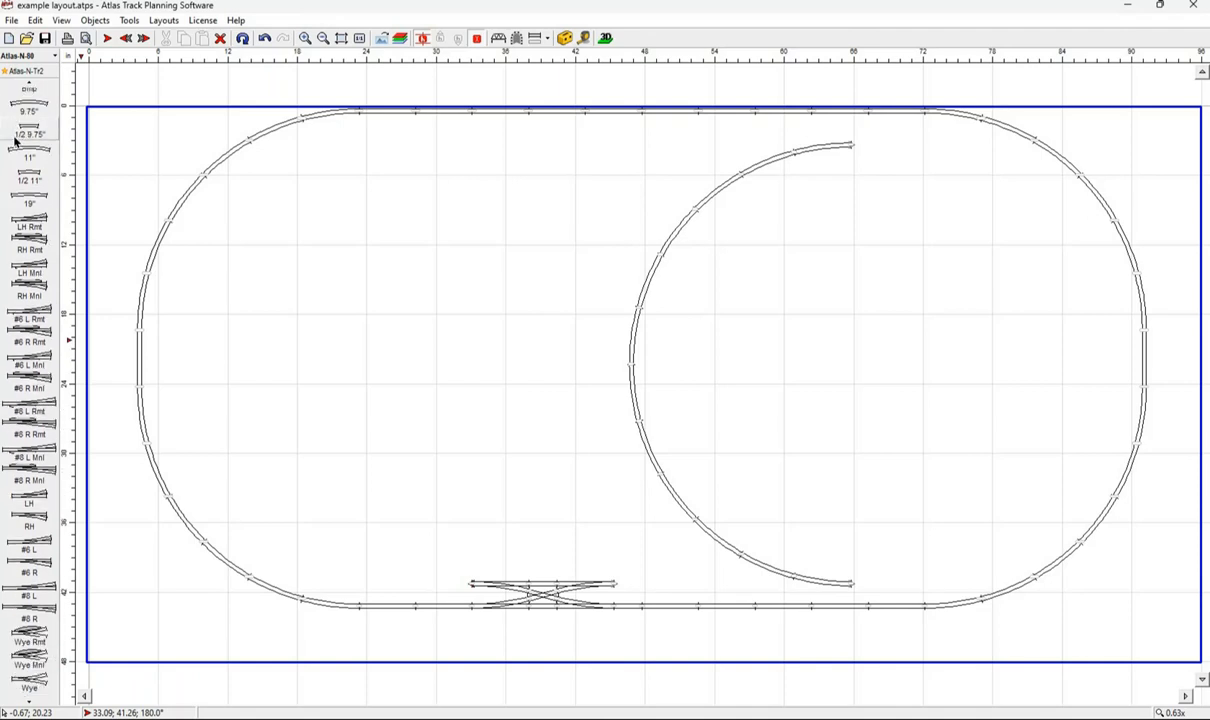
scroll(15, 142, down, 2)
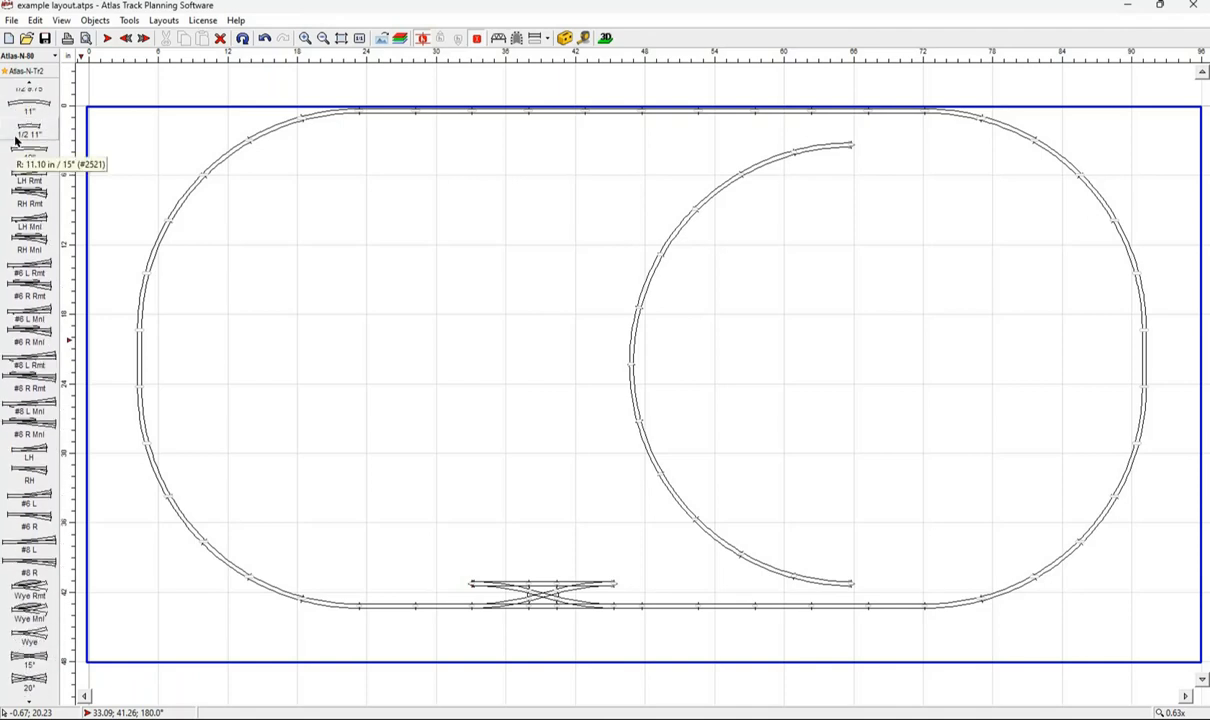
scroll(15, 142, down, 2)
scroll(20, 140, up, 7)
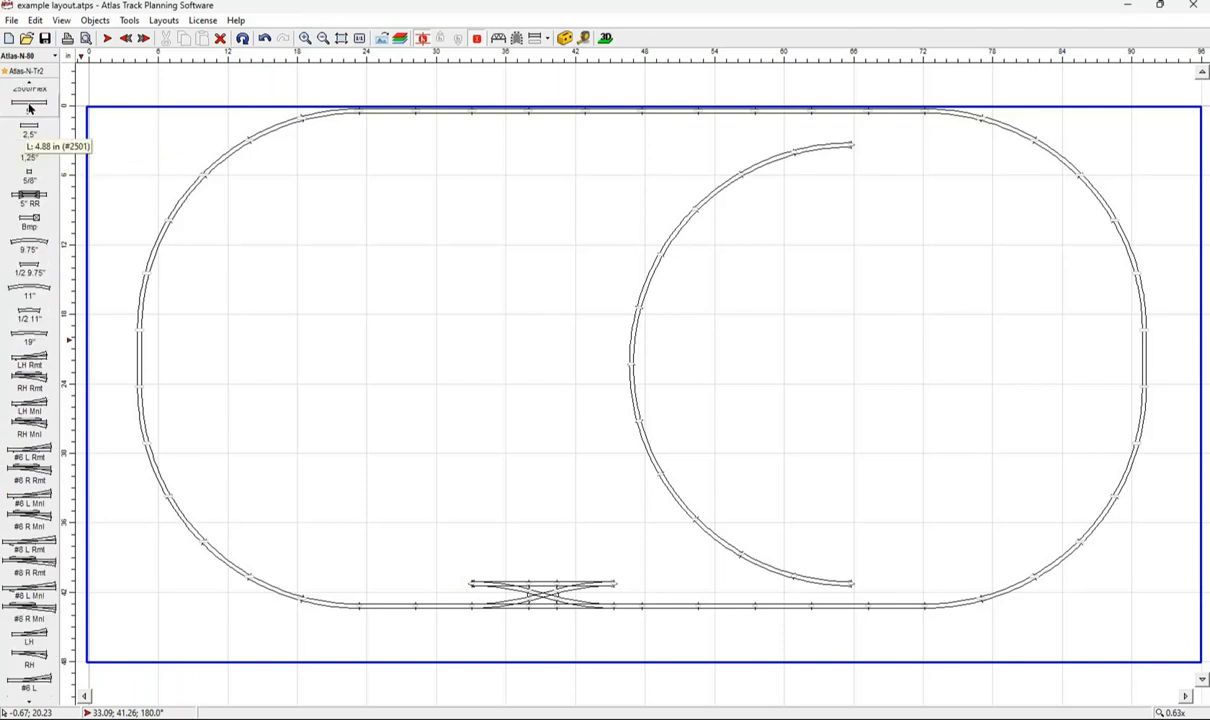
click(29, 105)
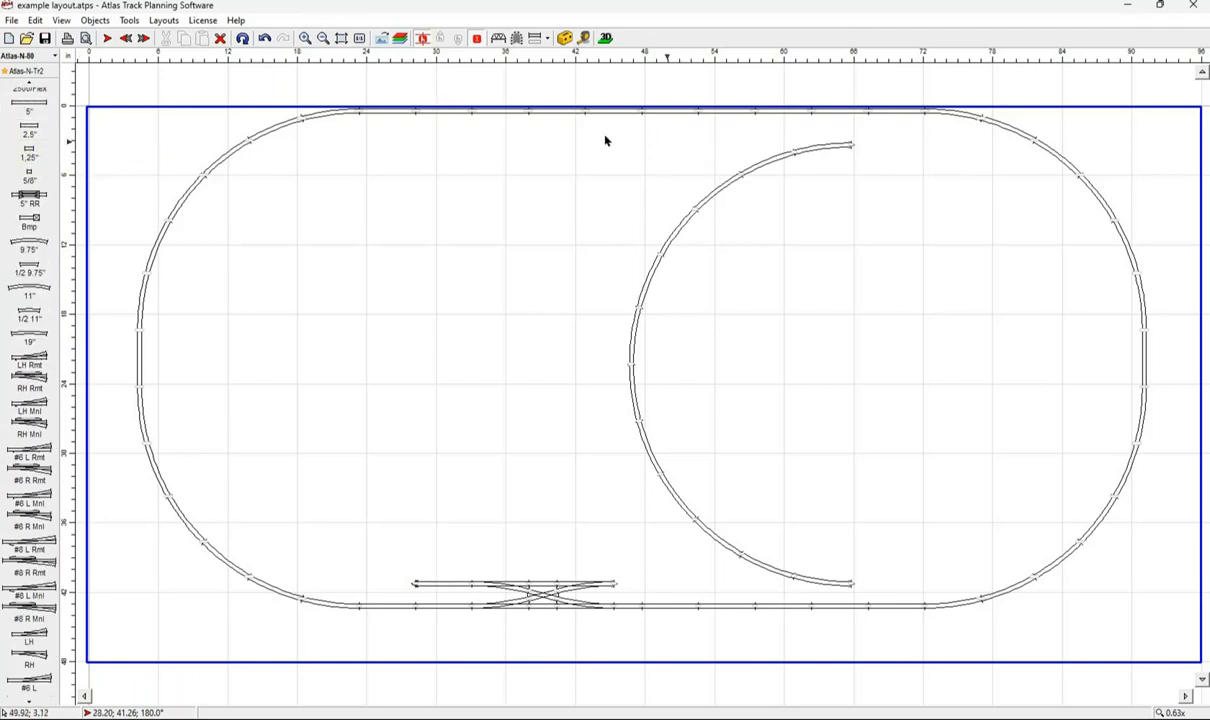
Select the detached half circle and move it onto the free end of the straight left of the crossover.
drag(588, 136, 982, 599)
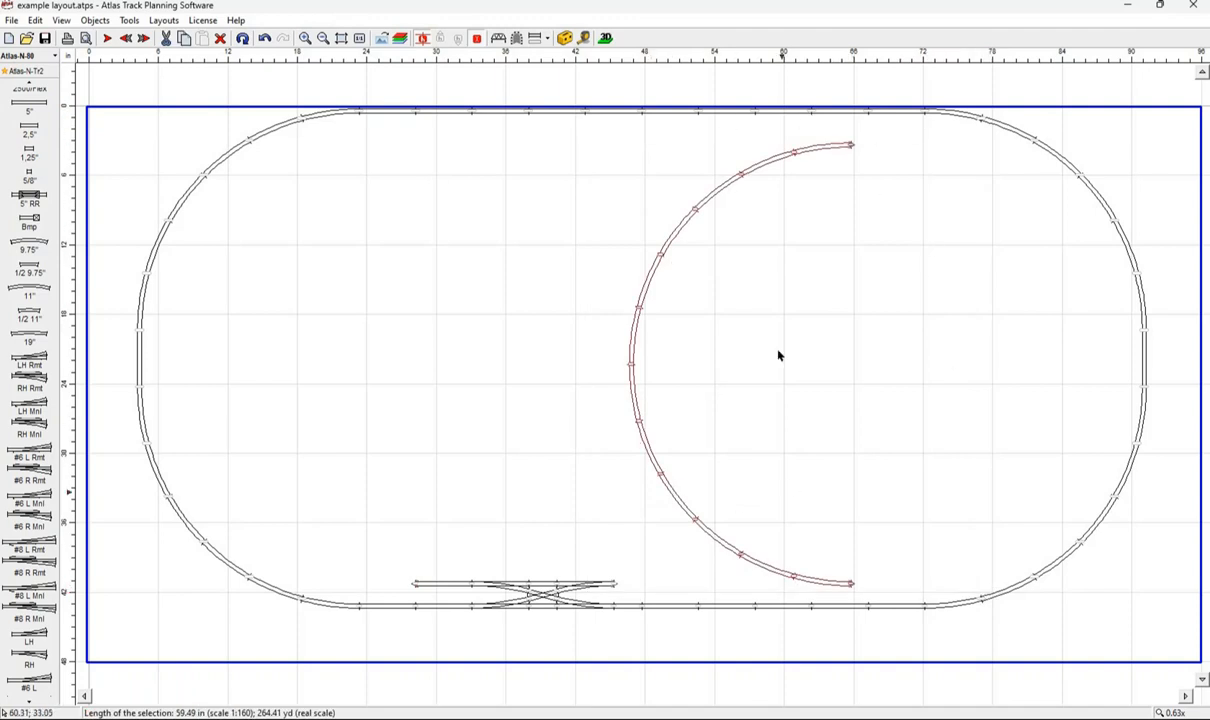
right_click(634, 387)
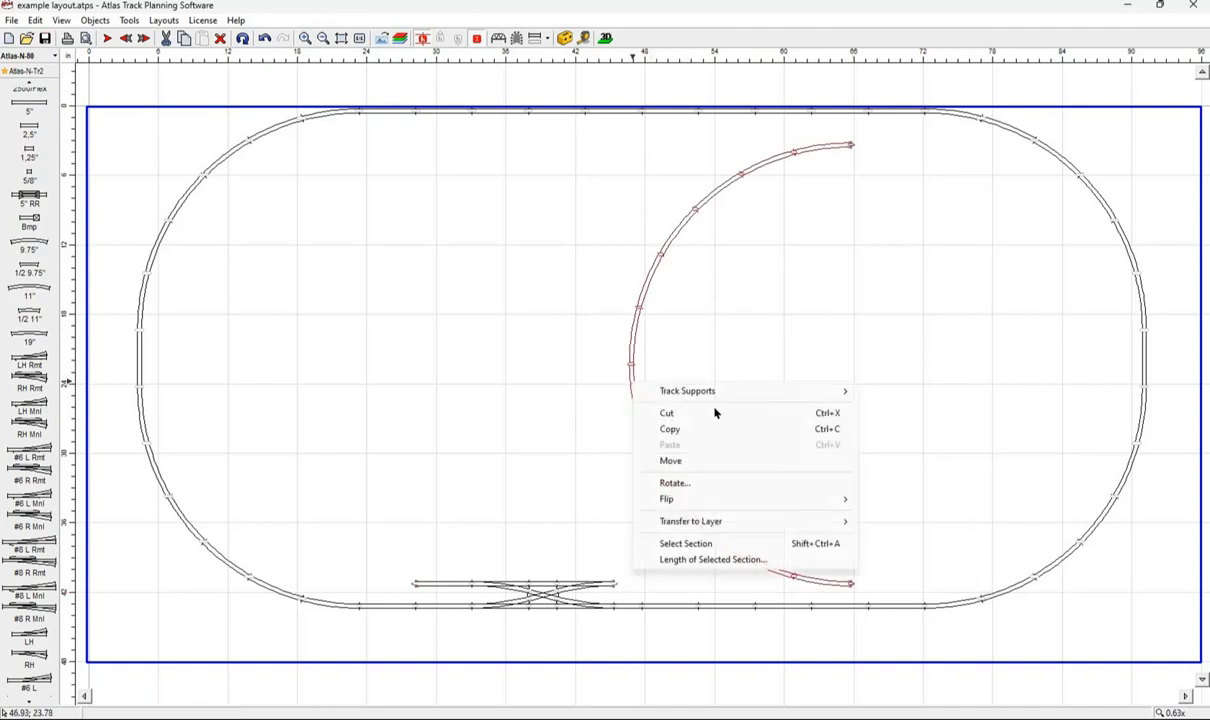
click(668, 461)
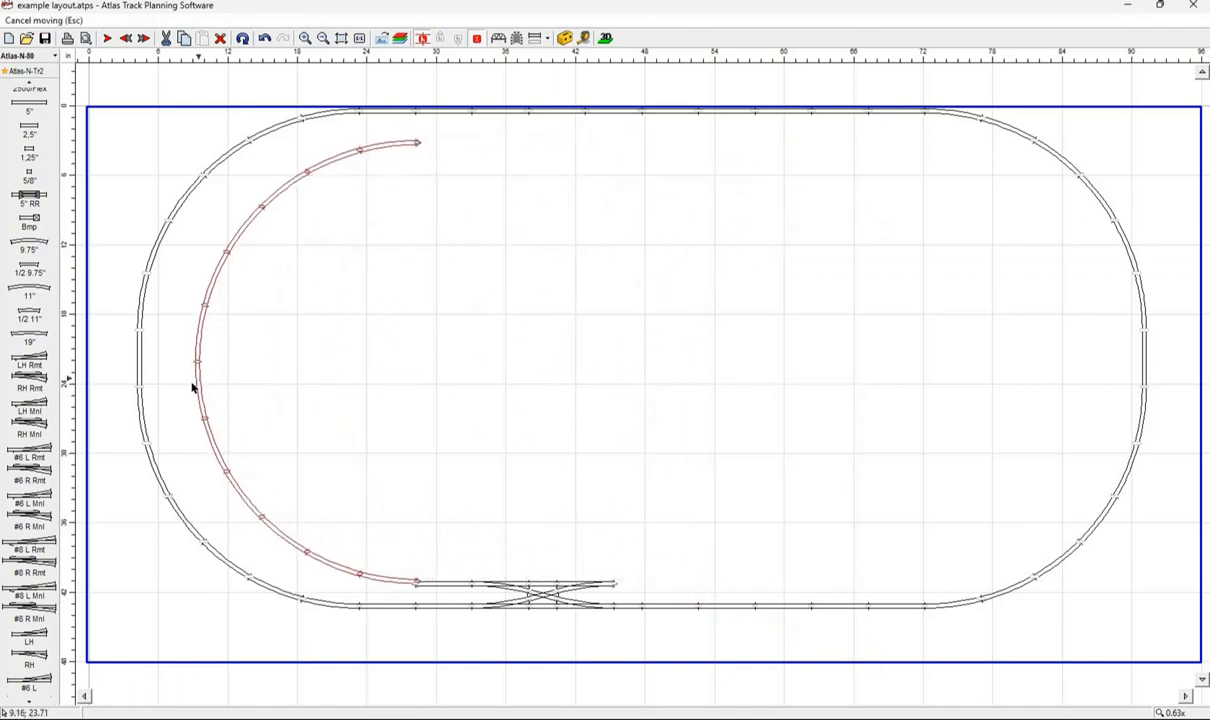
click(192, 388)
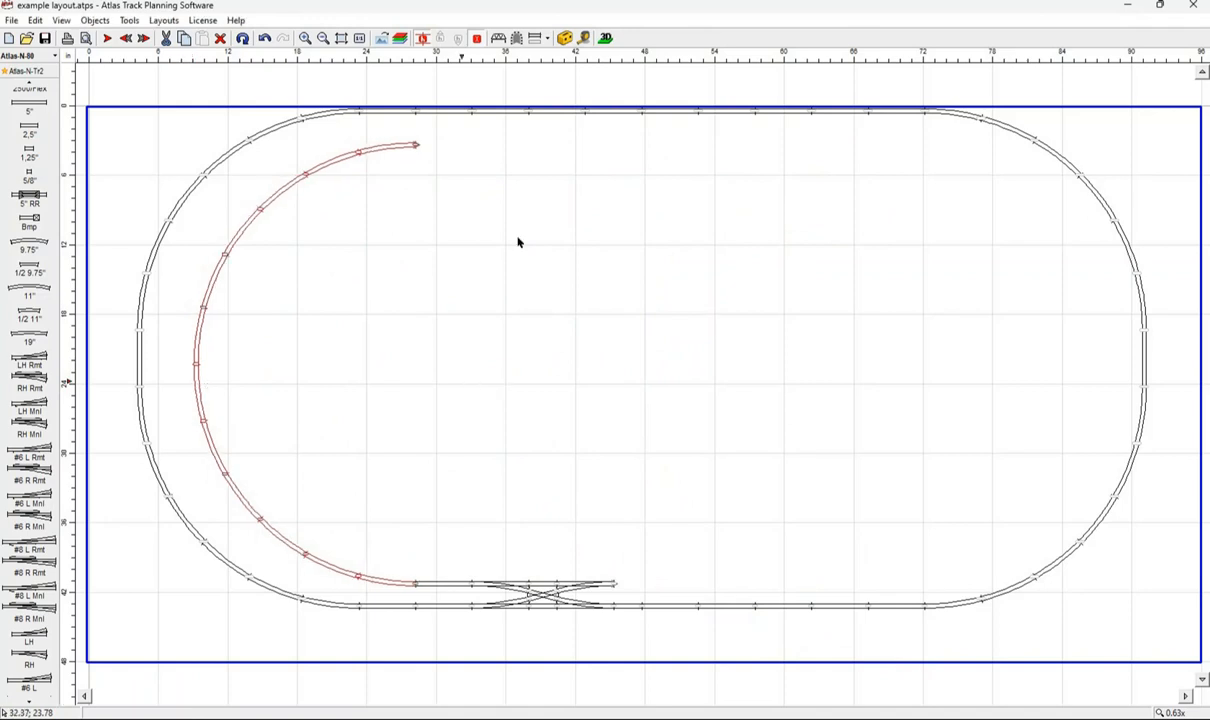
Extend the inner half circle's upper end with nine 5-inch straights, running parallel to the outer upper straights.
click(419, 148)
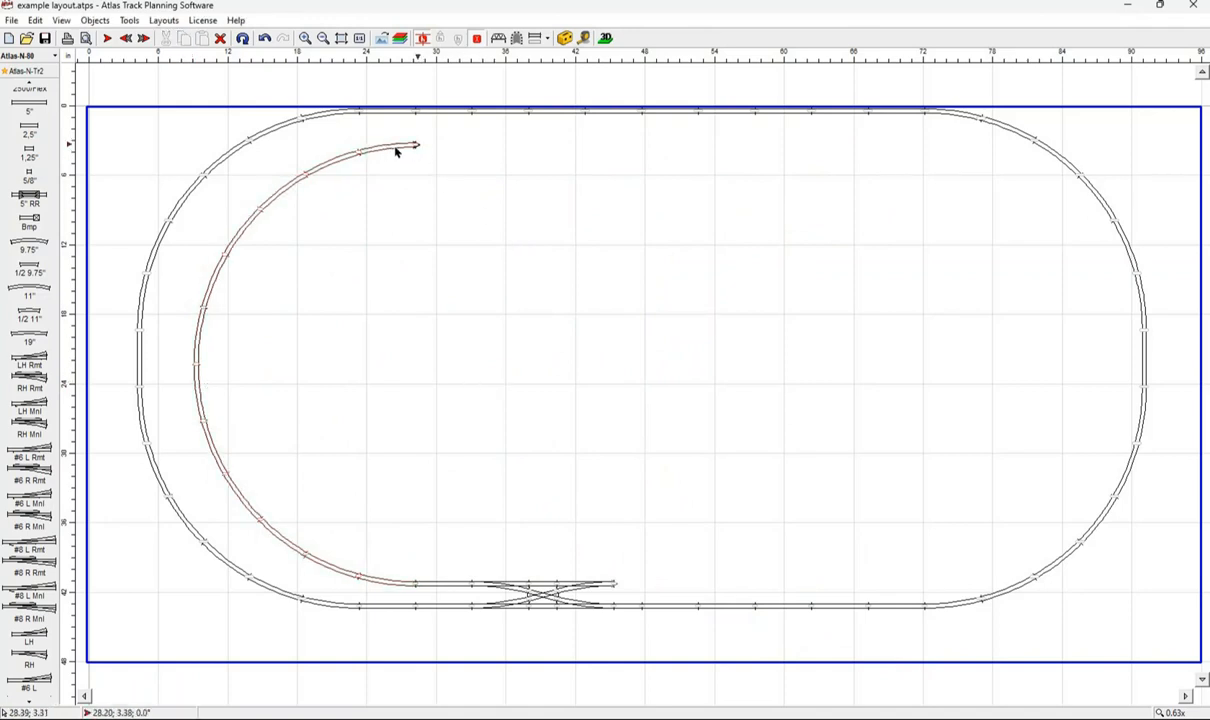
scroll(33, 100, up, 1)
click(29, 112)
click(29, 112)
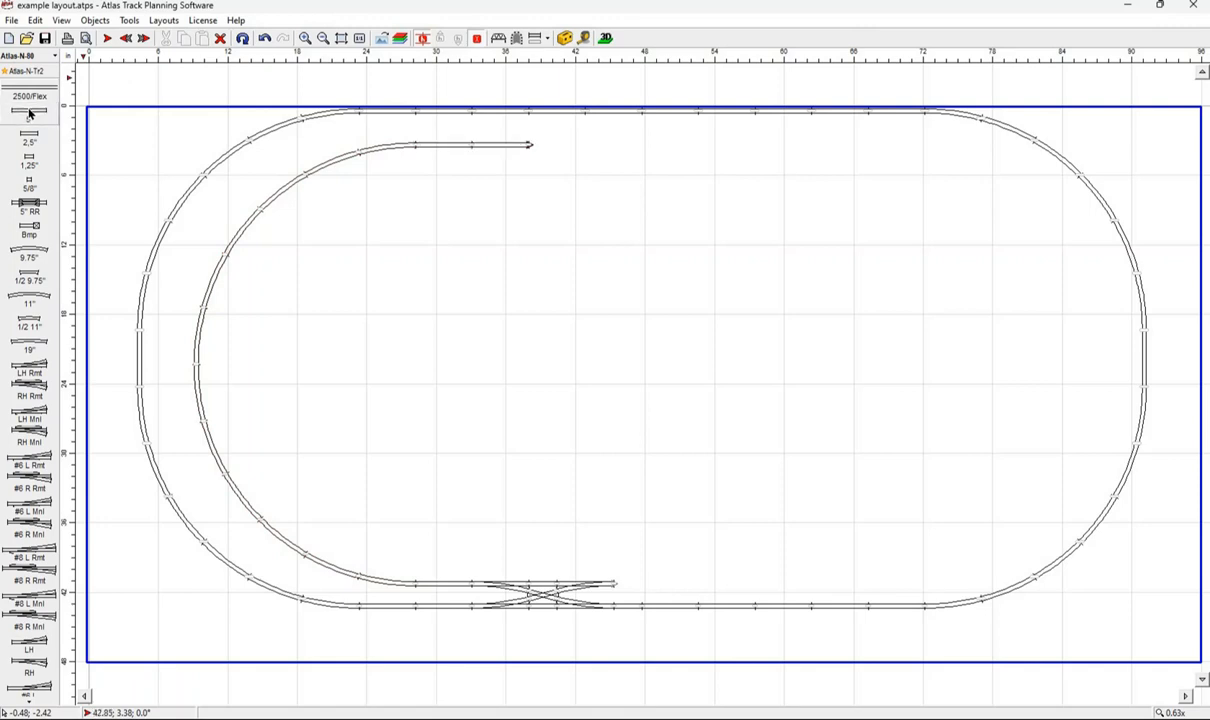
click(29, 112)
click(29, 112)
click(29, 112)
click(29, 112)
click(29, 112)
click(29, 112)
click(29, 112)
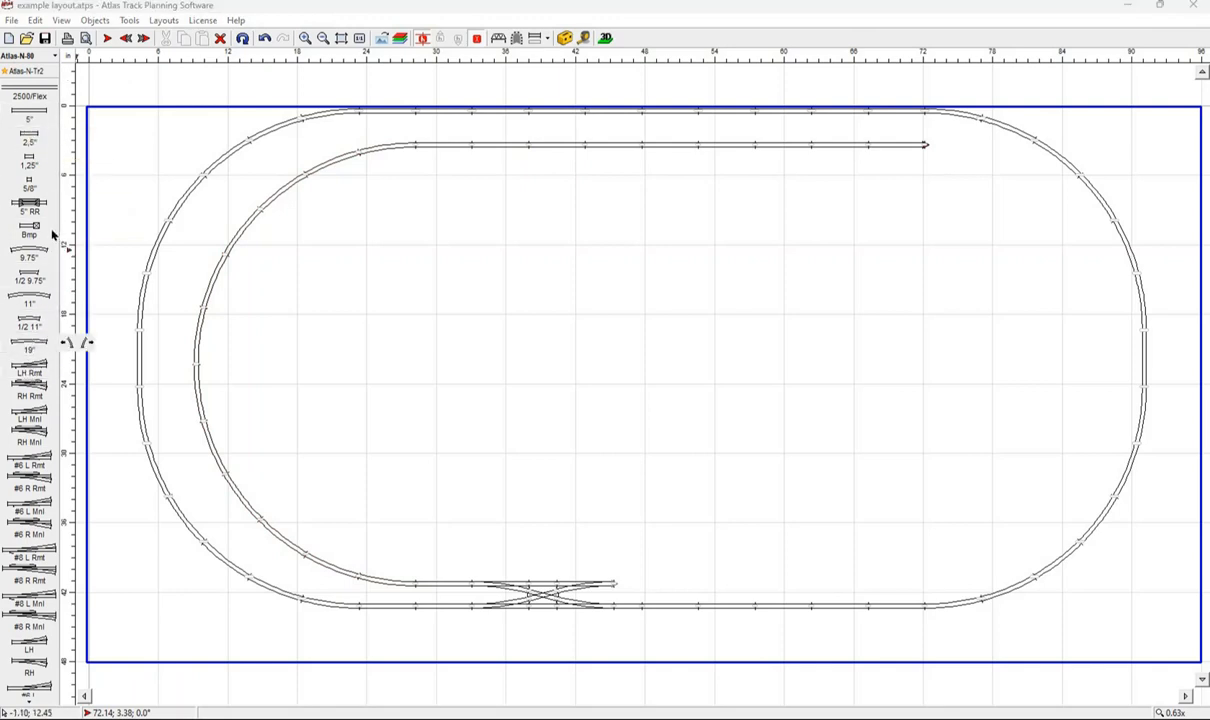
Try to continue the end of the inner loop's upper straight with five right-bending 19" curves.
click(85, 342)
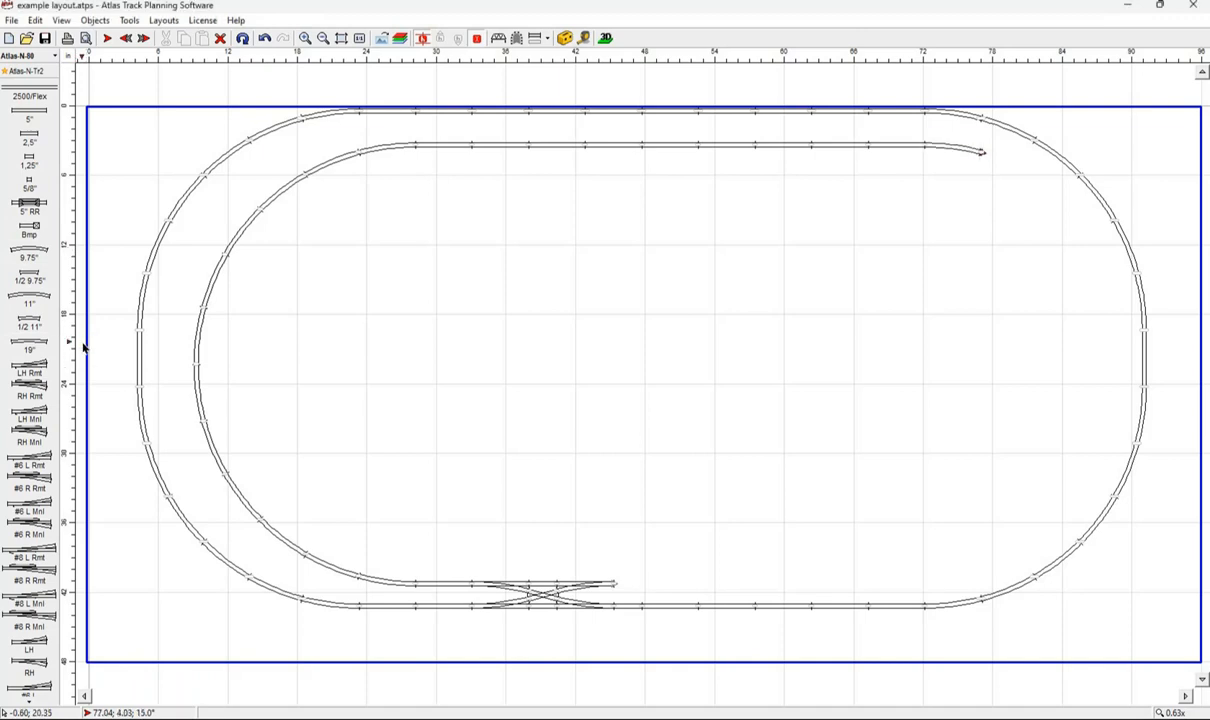
key(space)
key(space)
key(space)
key(space)
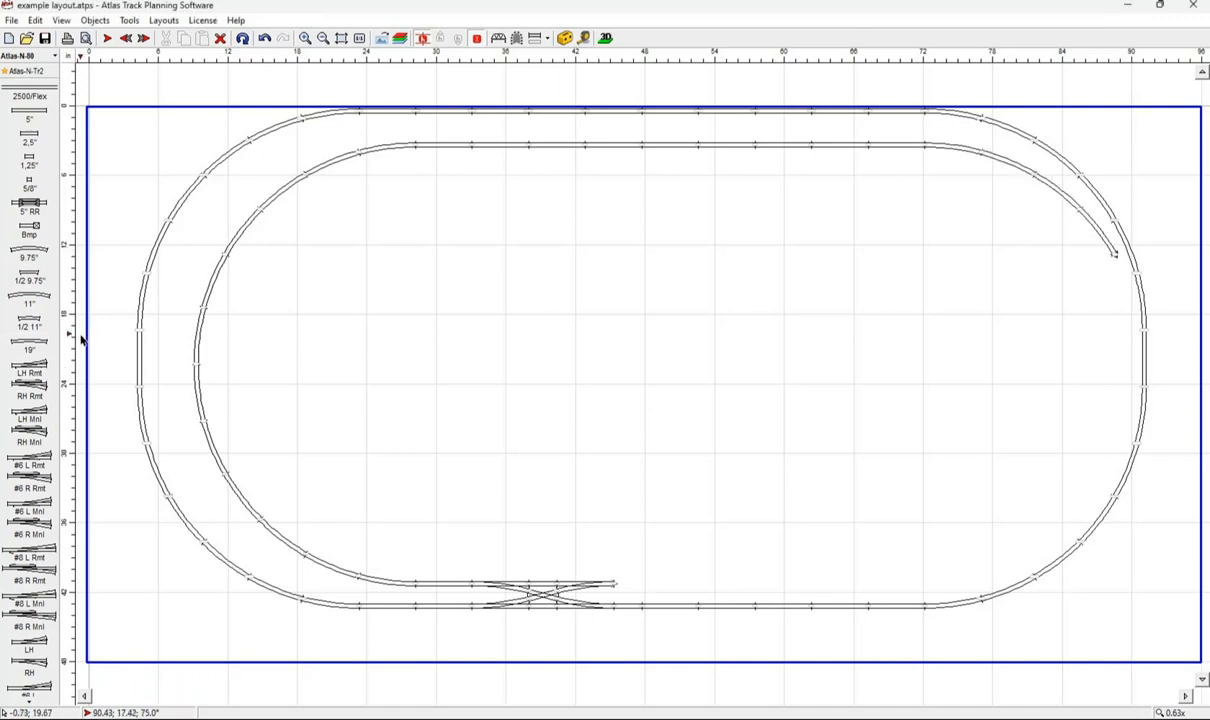
Undo the added 19" curves and the last 5" straight on the inner loop's upper side.
key(ctrl+z)
key(ctrl+z)
key(ctrl+z)
key(ctrl+z)
key(ctrl+z)
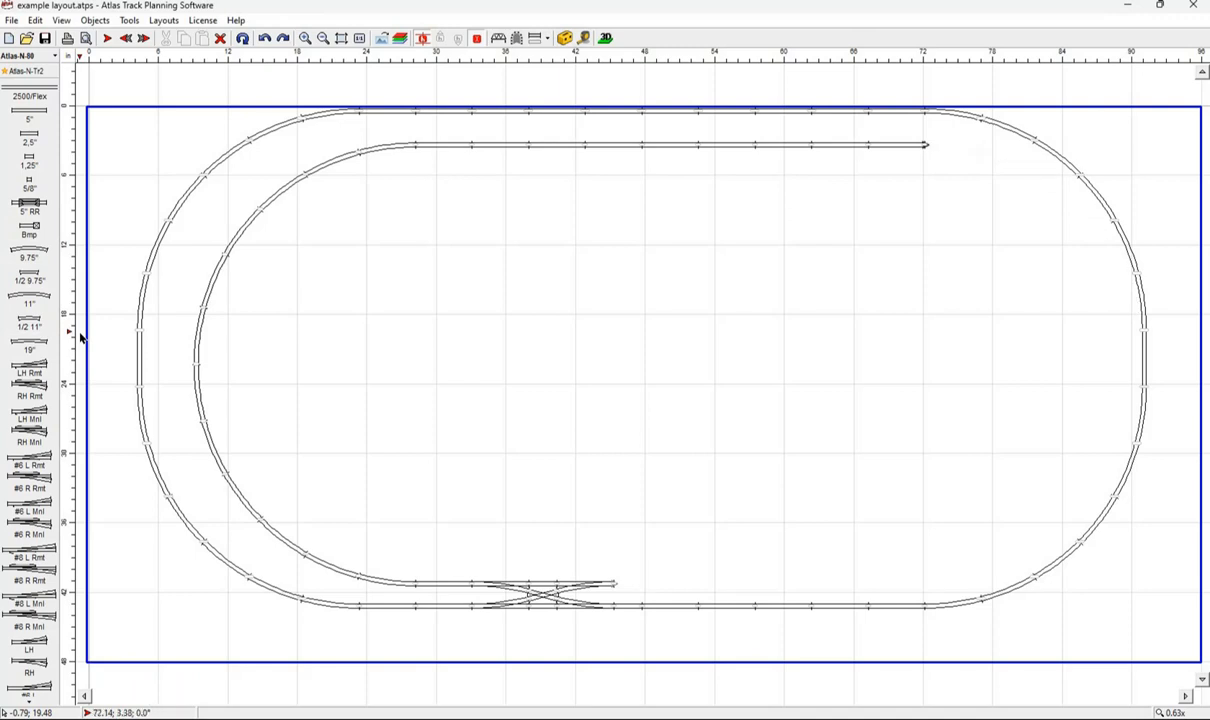
key(ctrl+z)
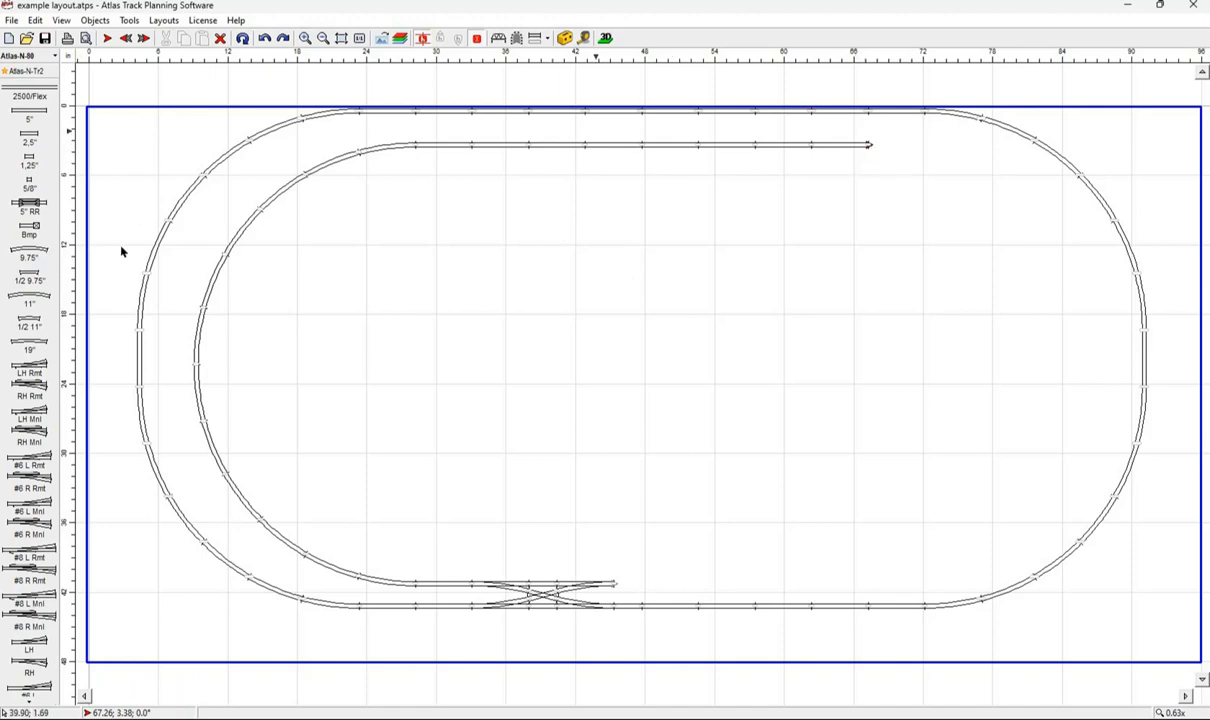
Add twelve right-bending 19" curves to the end of the inner loop's upper straight to form the 180° turn.
drag(28, 344, 86, 347)
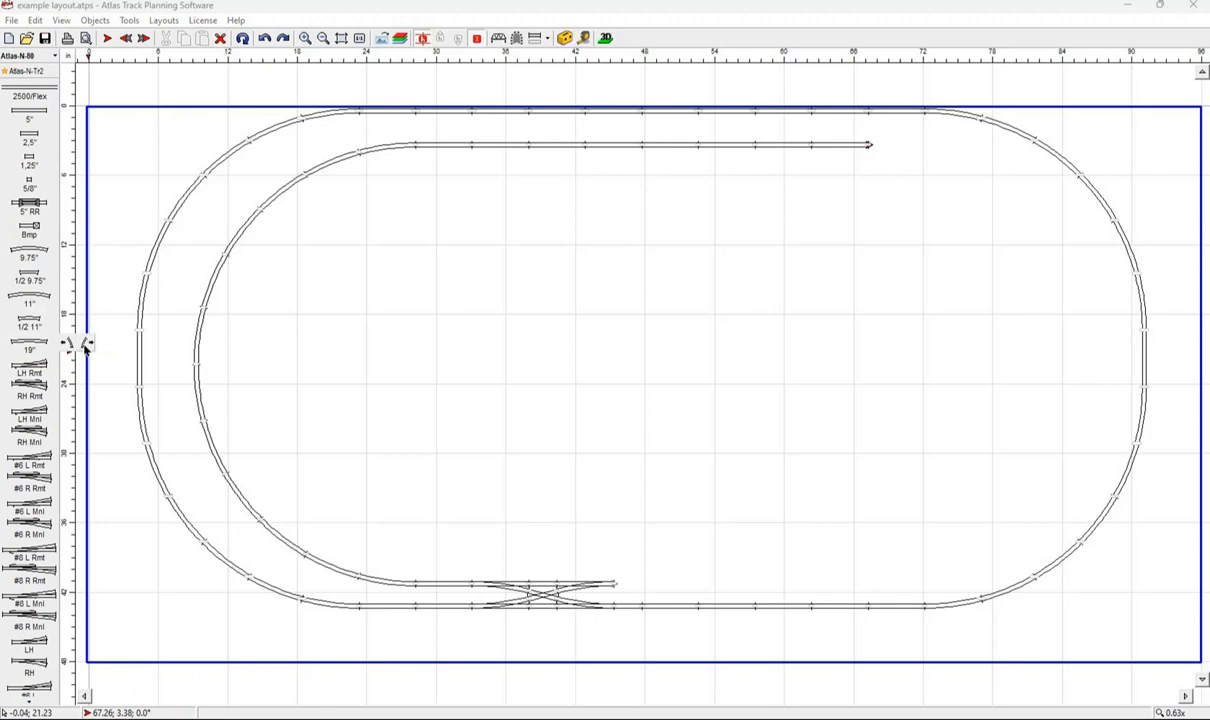
click(85, 346)
key(space)
key(space)
key(space)
key(space)
key(space)
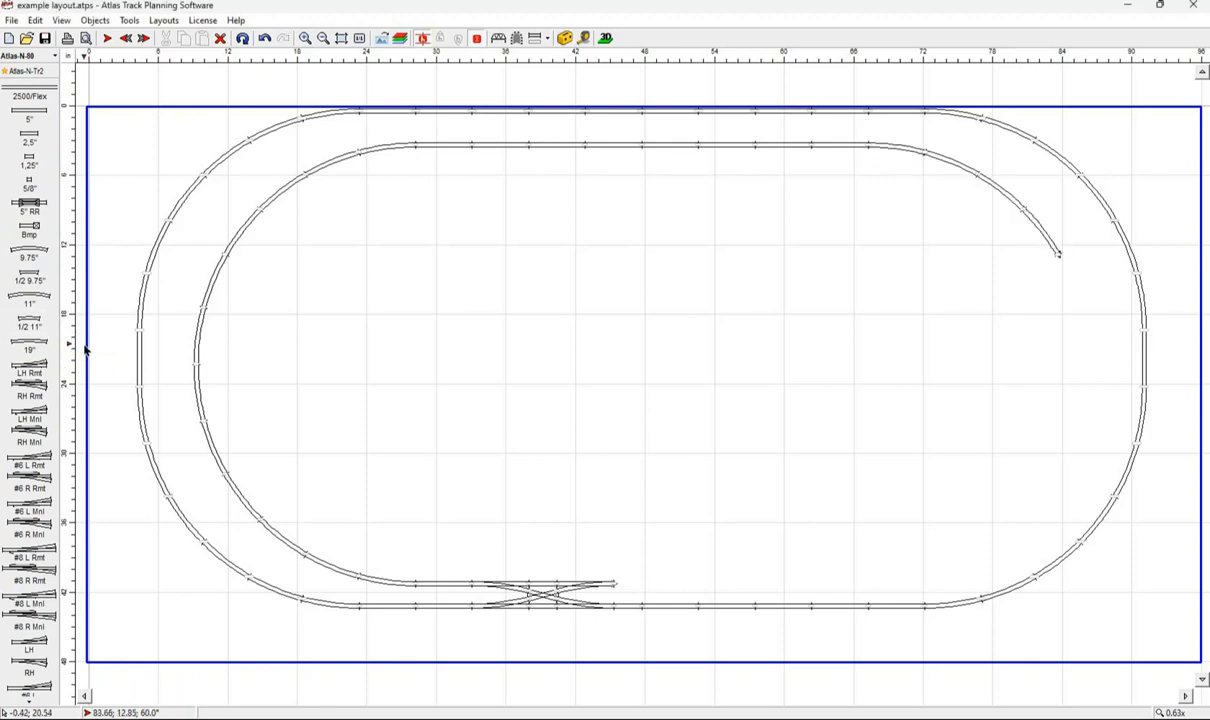
key(space)
key(space)
key(space)
key(space)
key(space)
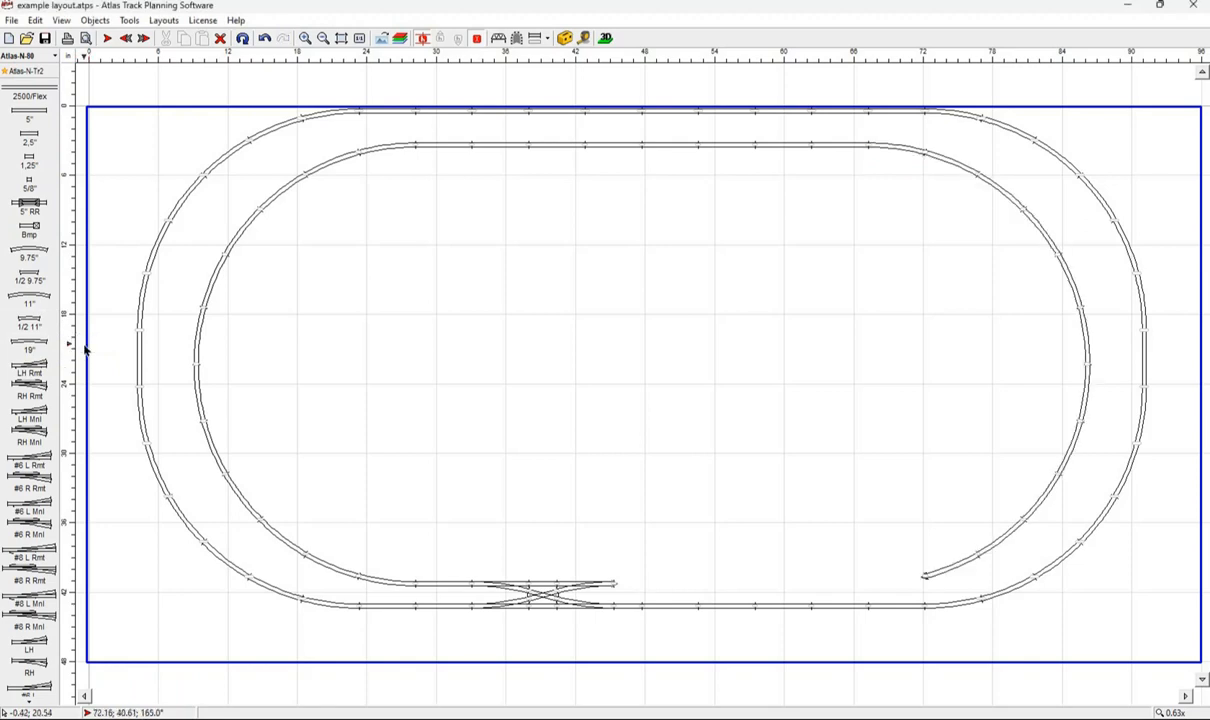
key(space)
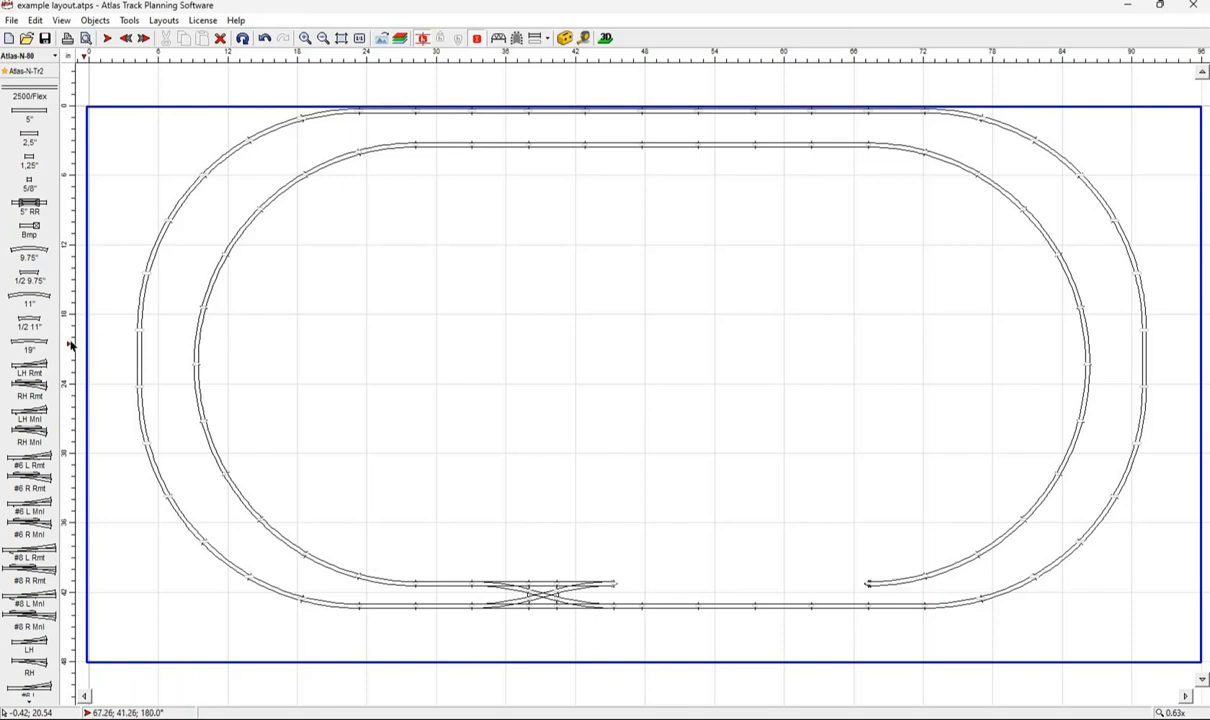
Close the inner loop's lower side with four 5" straights and one 2.5" straight.
click(25, 113)
click(25, 113)
click(25, 113)
click(25, 113)
click(25, 113)
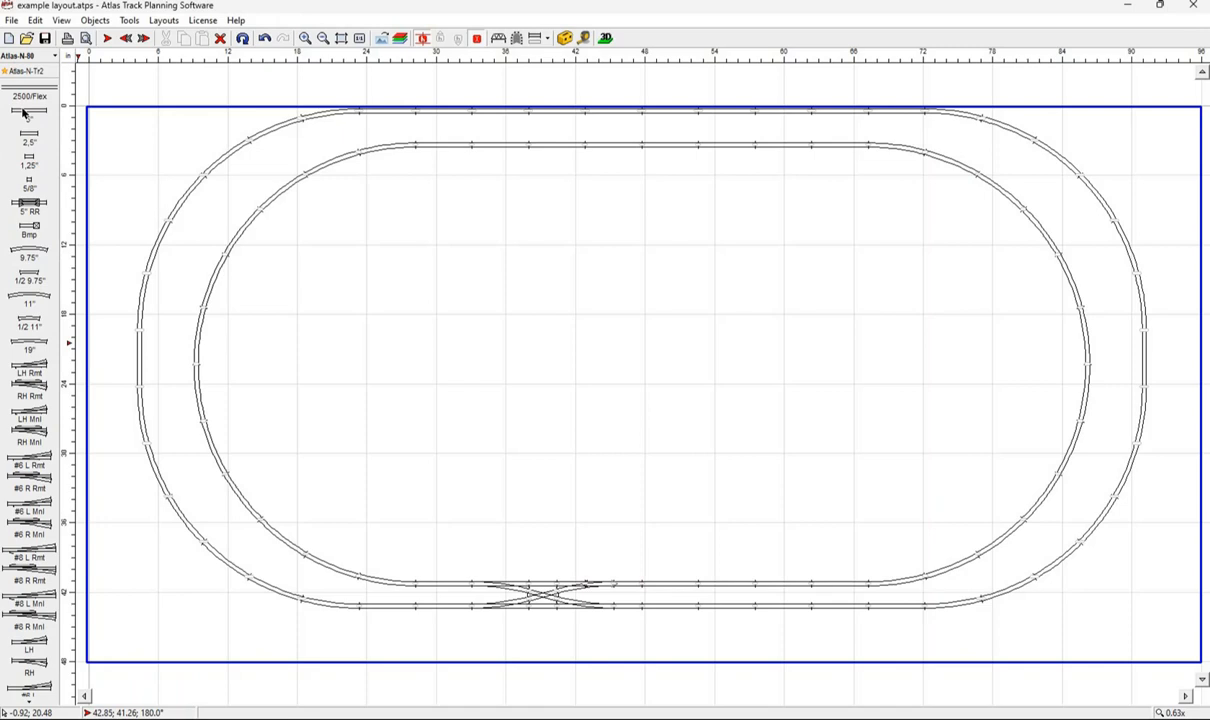
key(ctrl+z)
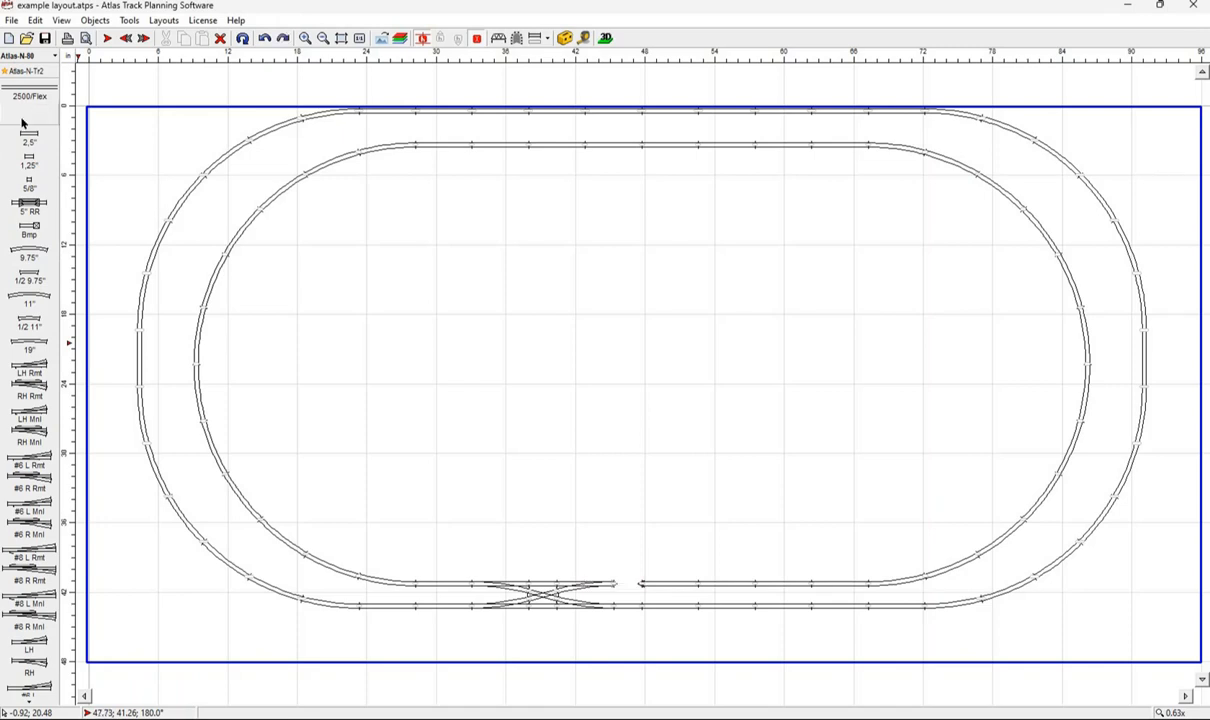
click(28, 140)
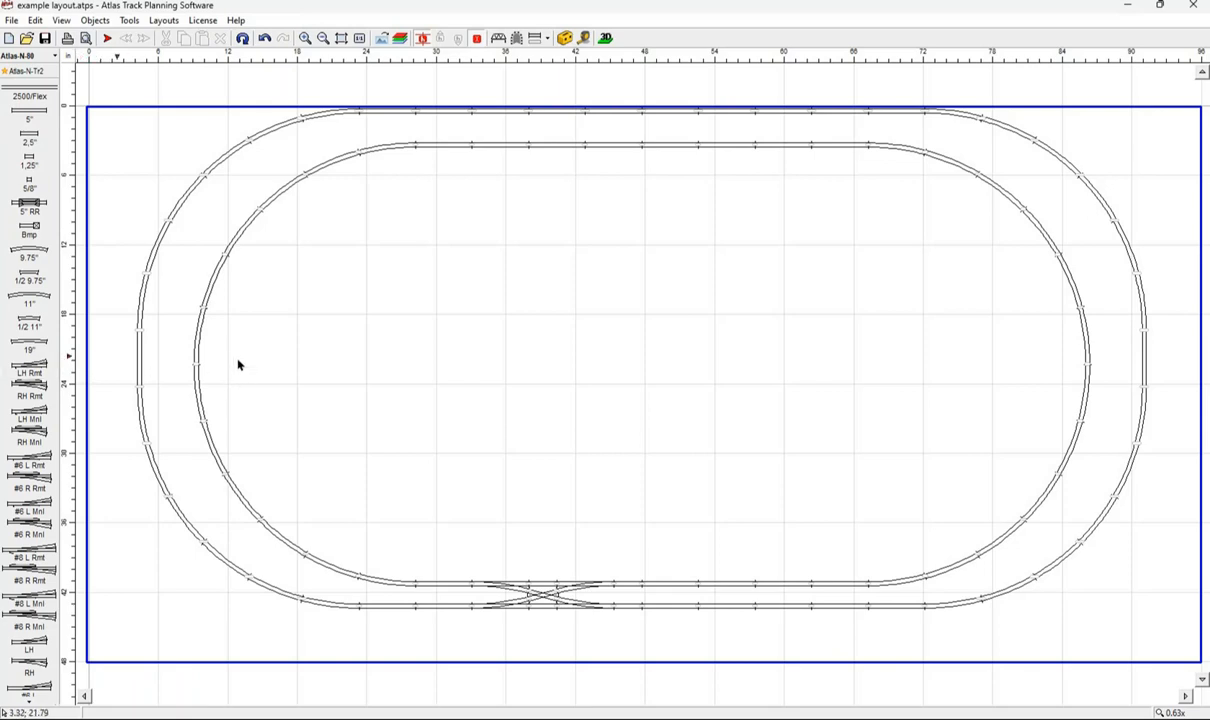
Replace the 5" straight between about 48 and 53 inches on the inner loop's lower side with an LH Rmt turnout.
click(662, 589)
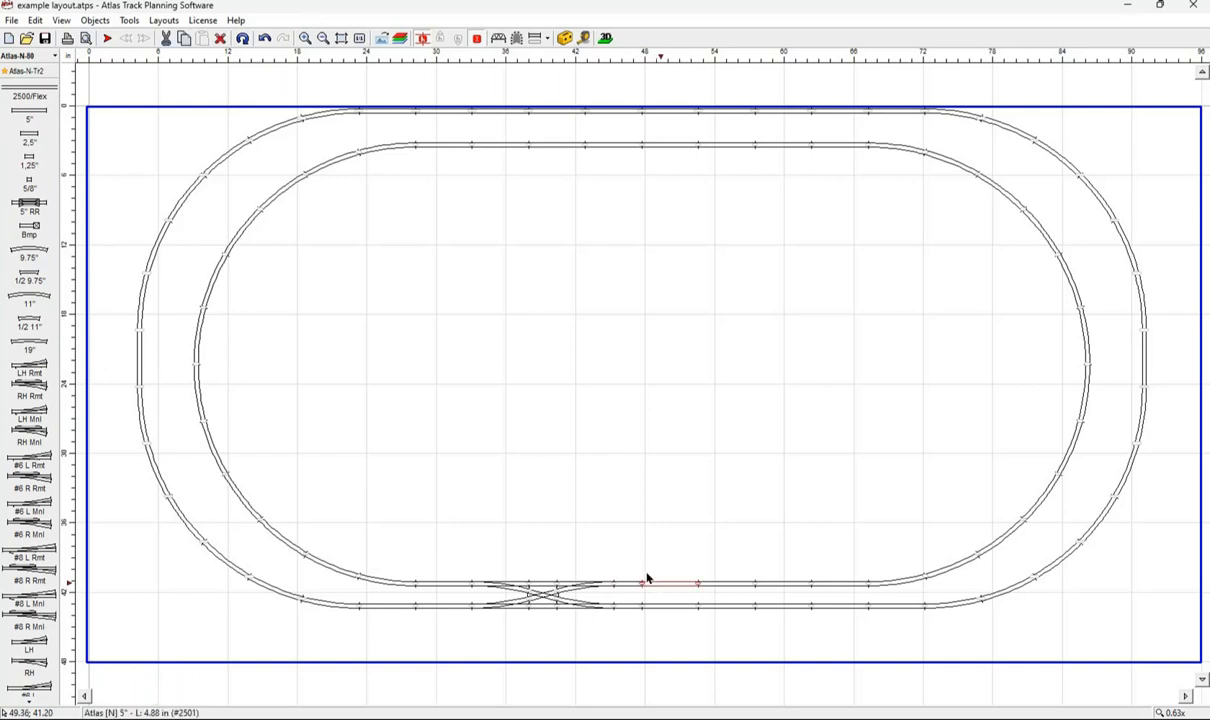
key(Delete)
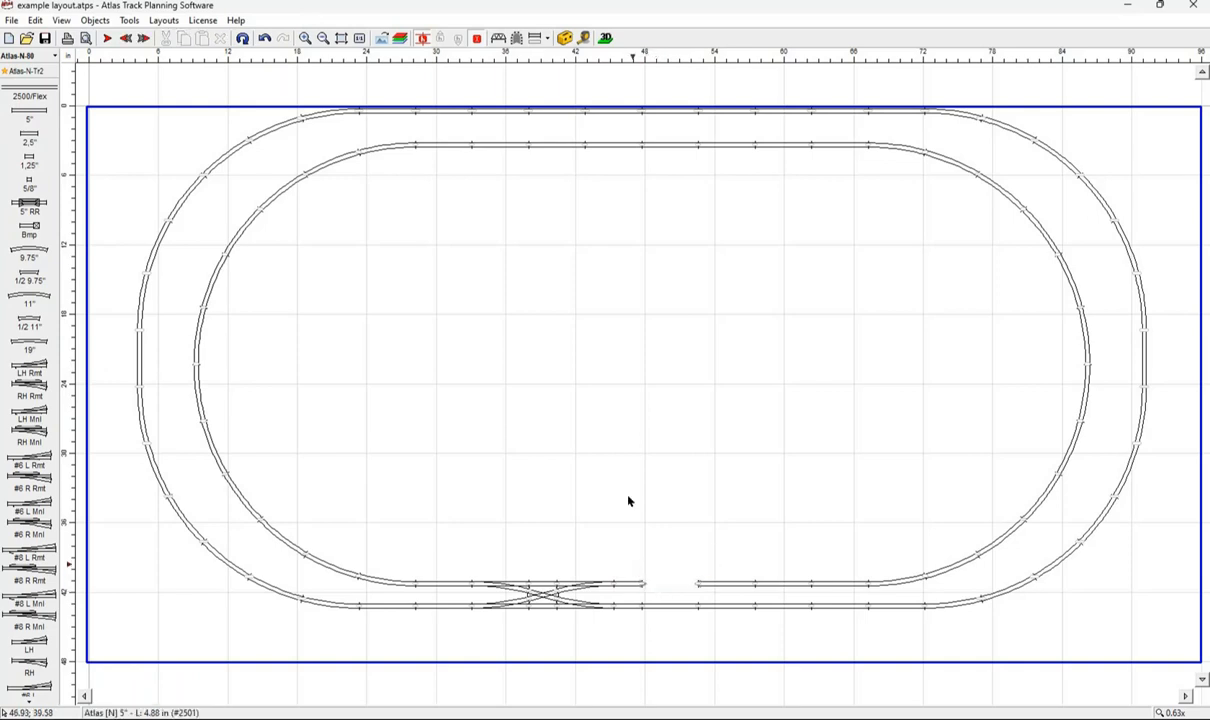
click(27, 369)
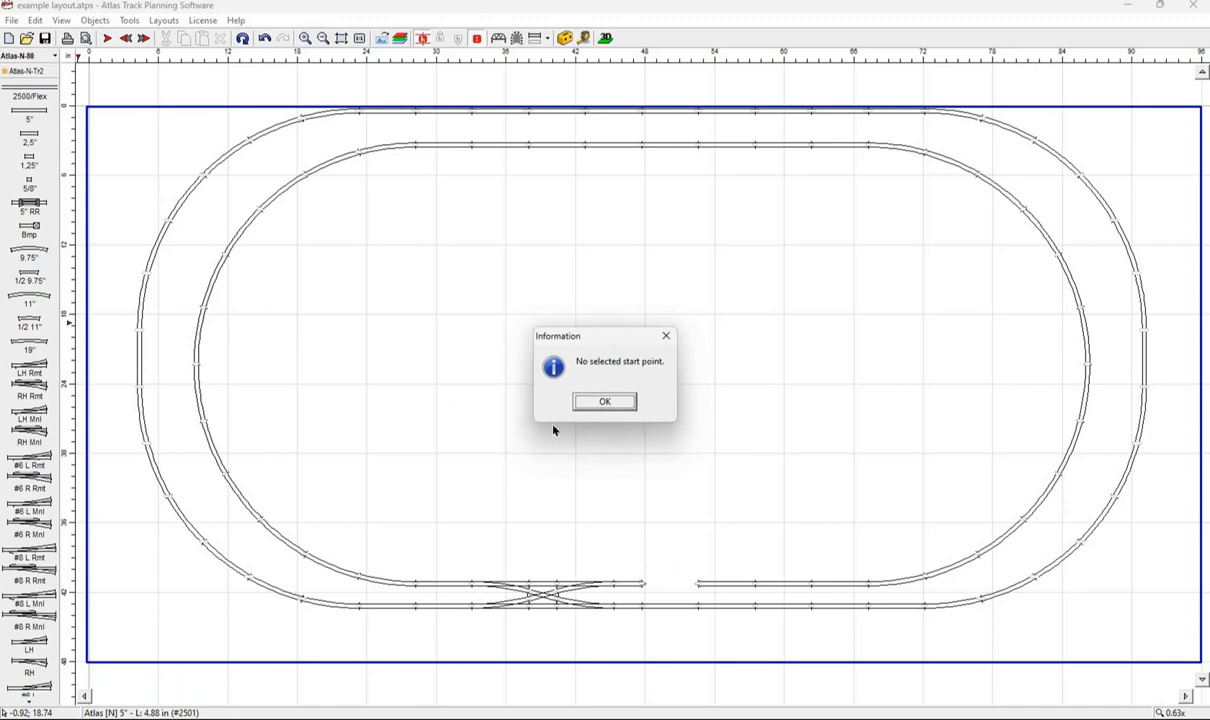
click(600, 401)
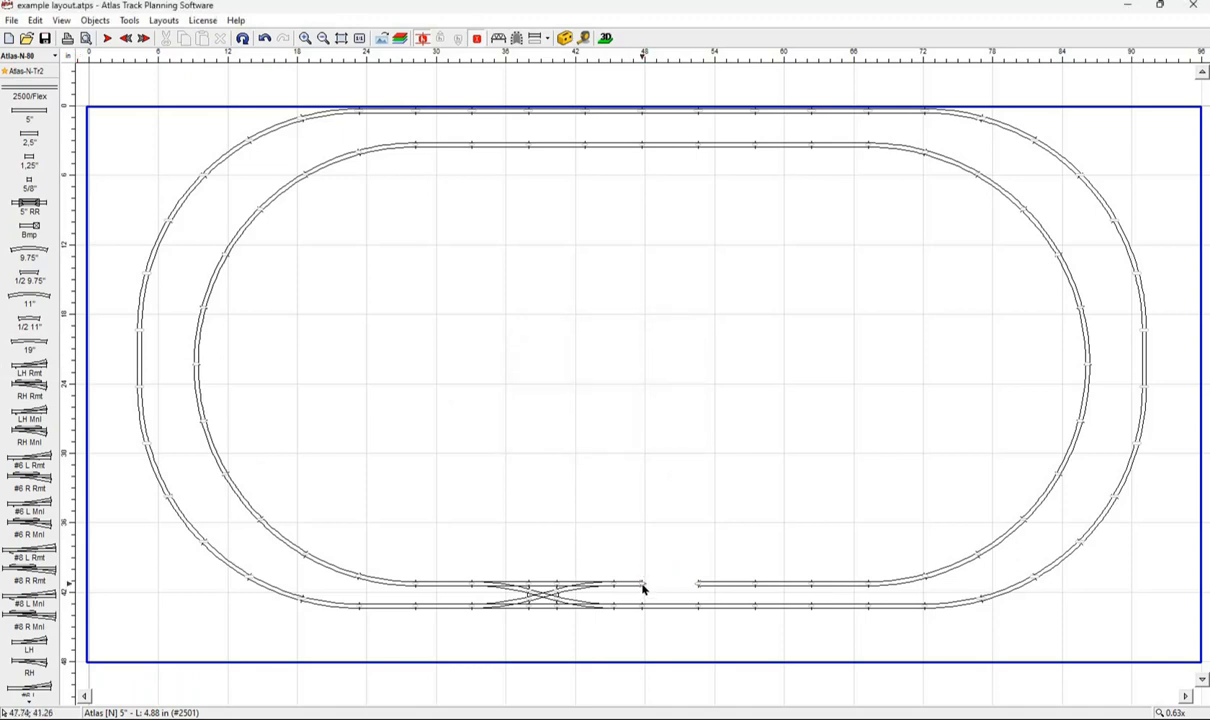
click(643, 588)
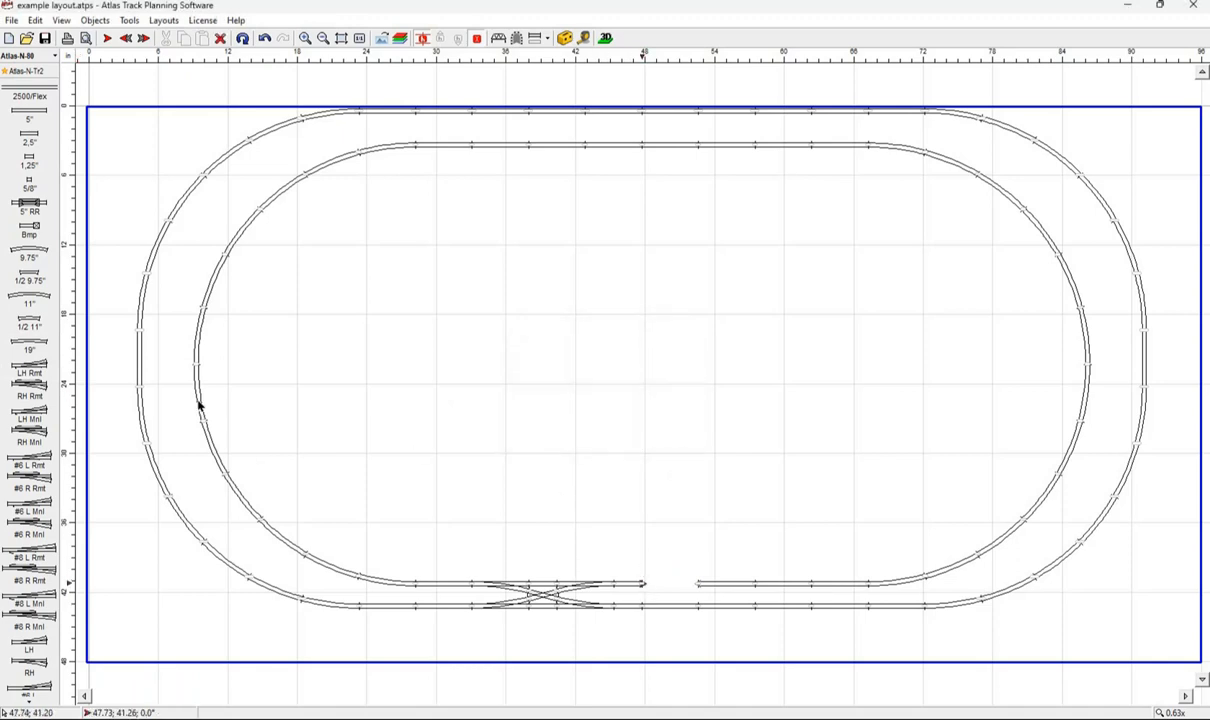
click(28, 370)
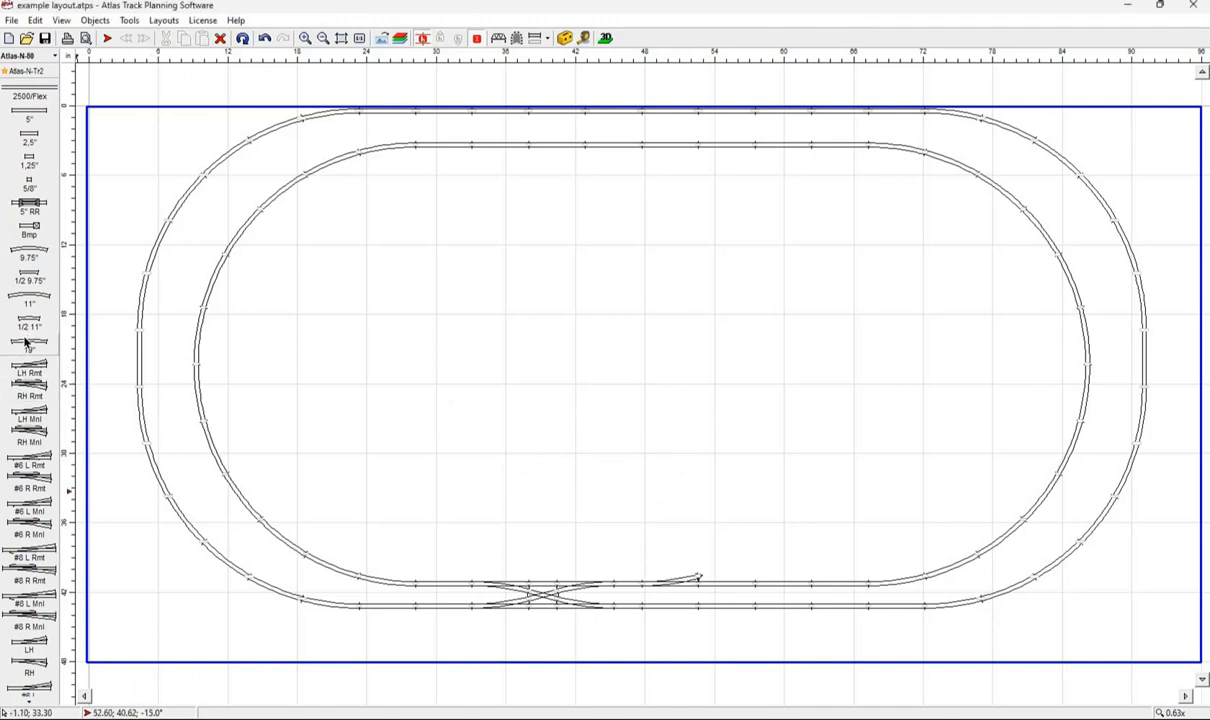
Extend the turnout's diverging leg into a siding with one right-bending 19" curve and two 5" straights.
mouse_move(27, 342)
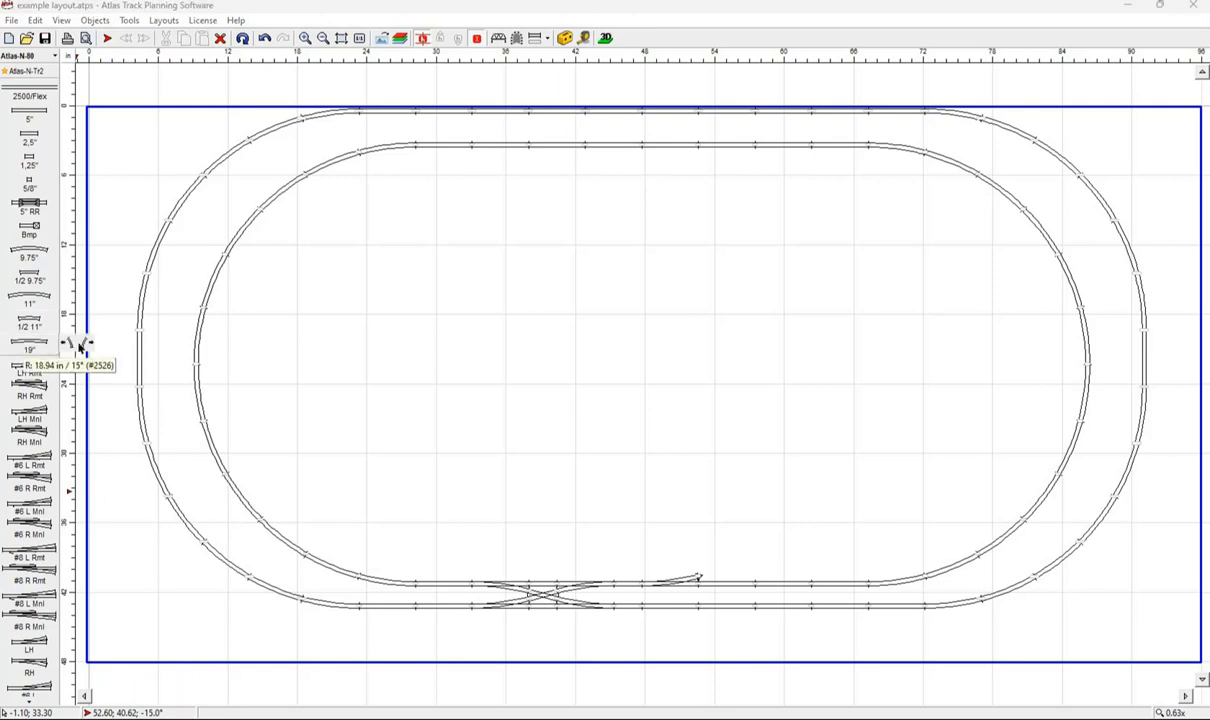
click(83, 344)
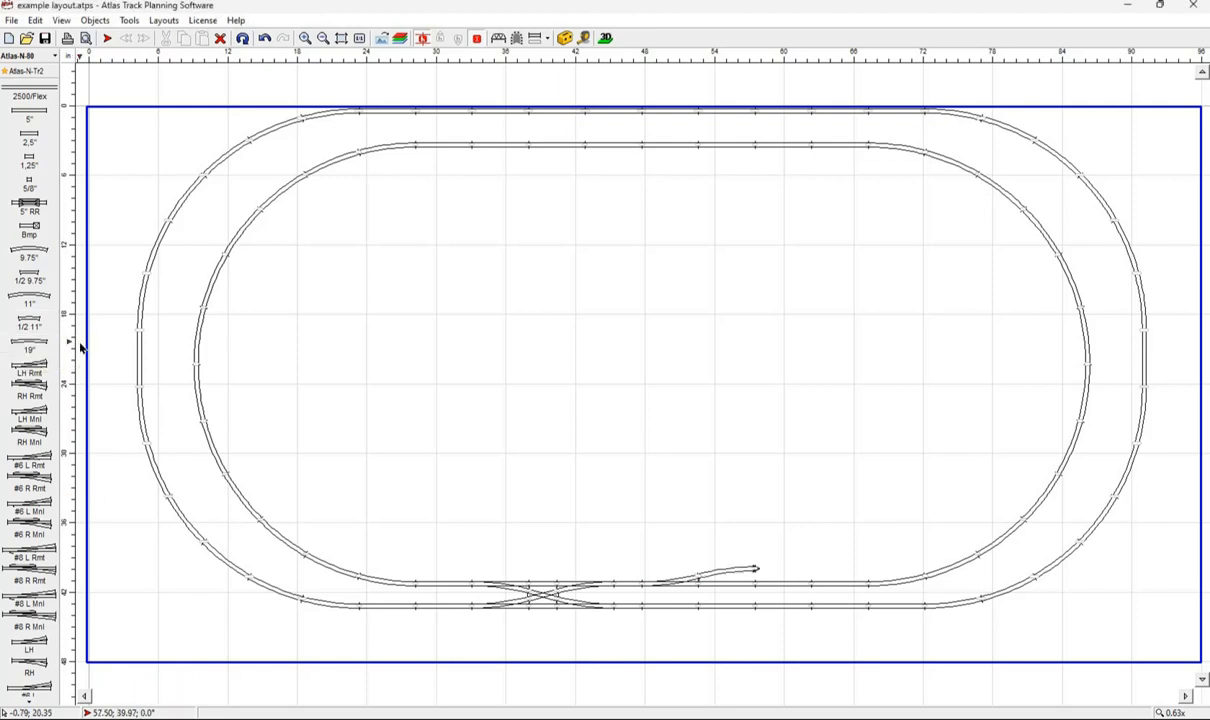
click(24, 115)
click(24, 115)
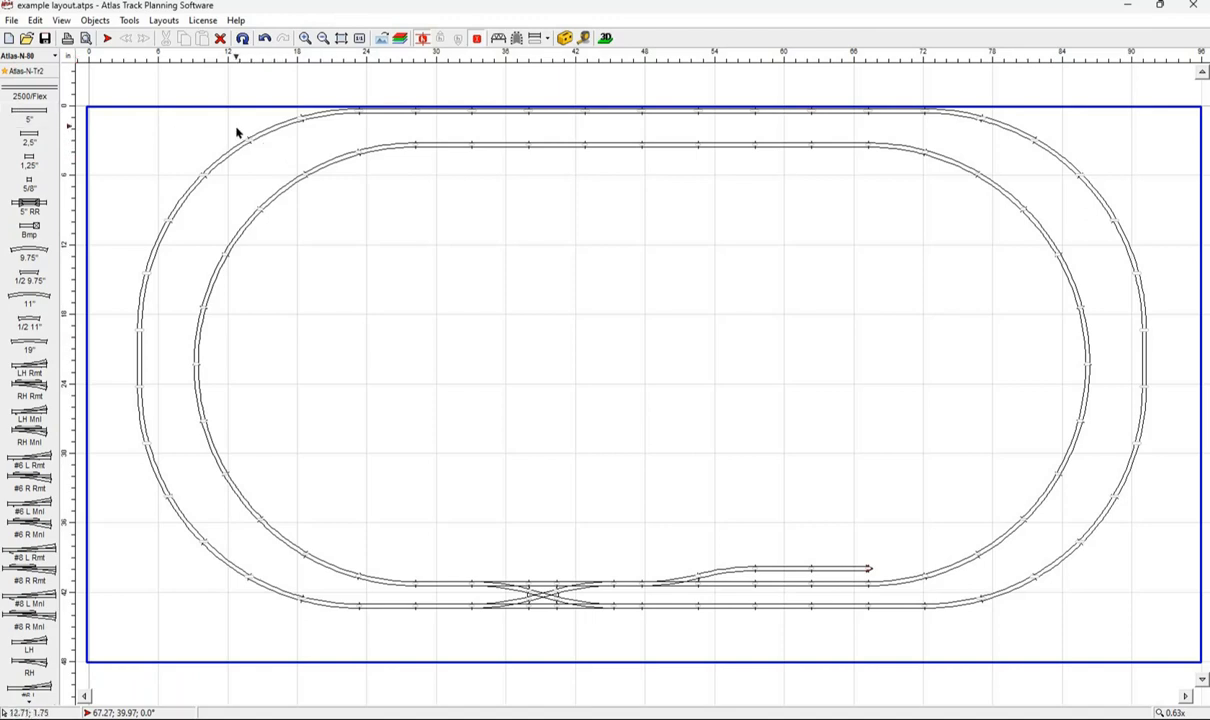
Save the layout as a new file named "example layout #2".
click(13, 22)
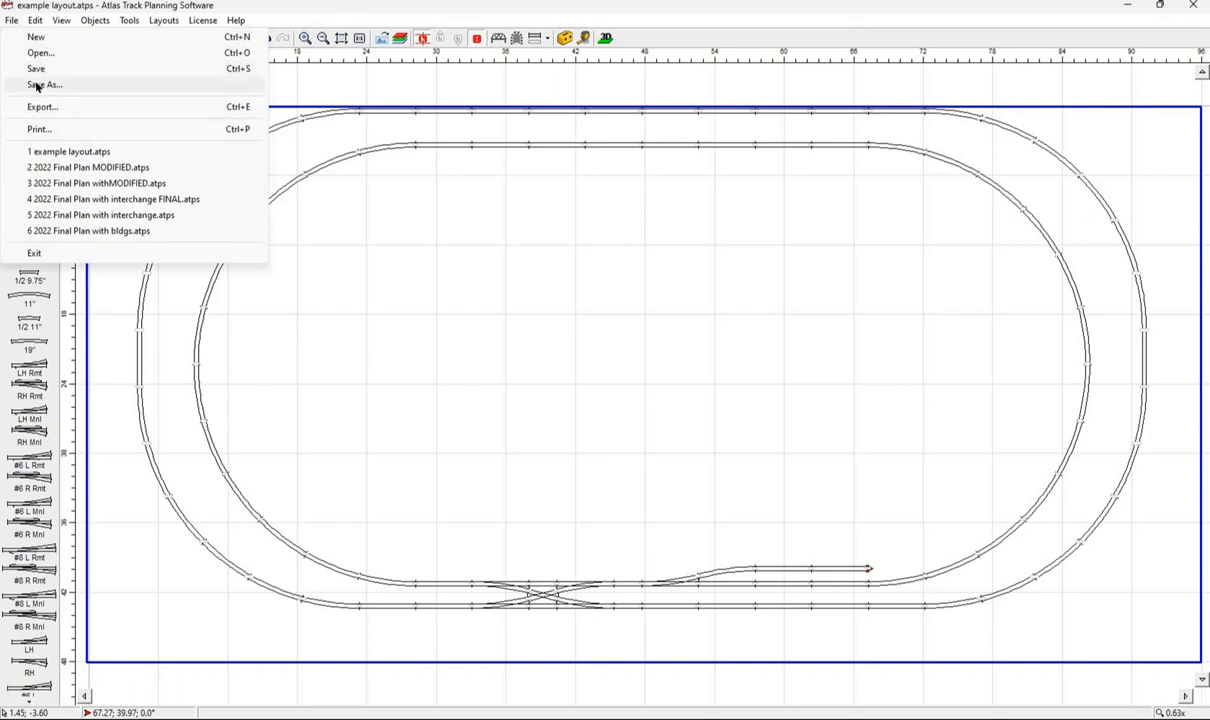
click(40, 85)
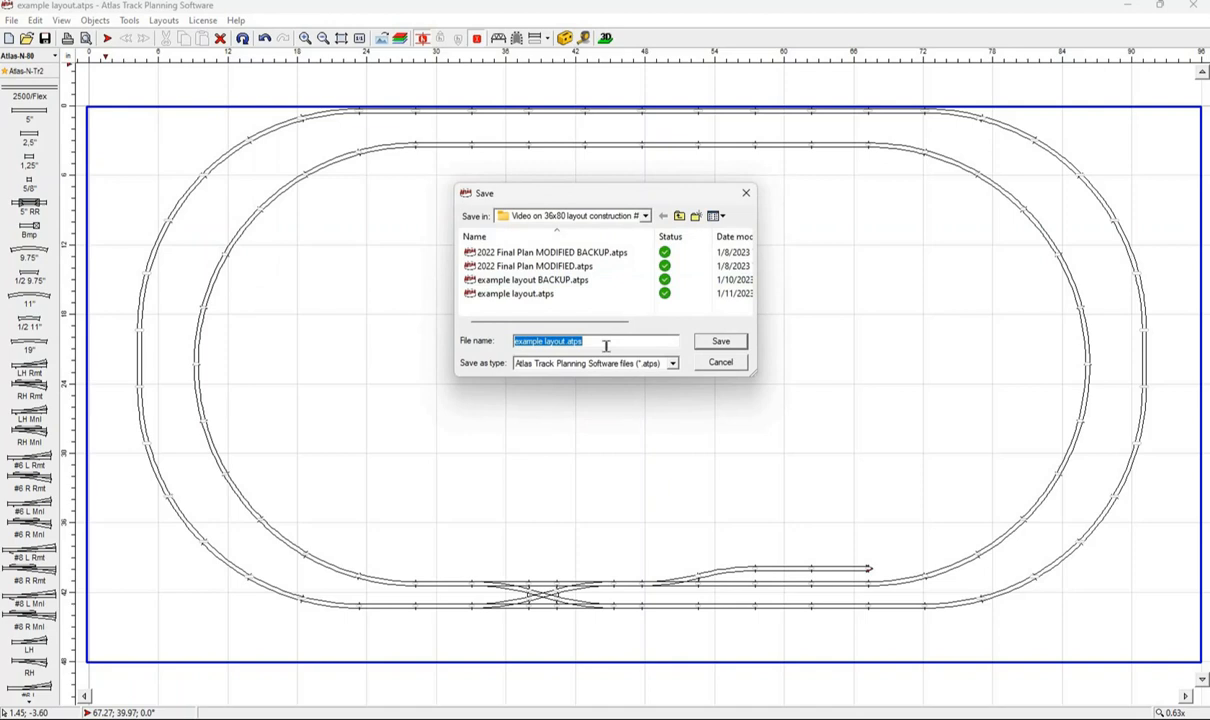
text(example l)
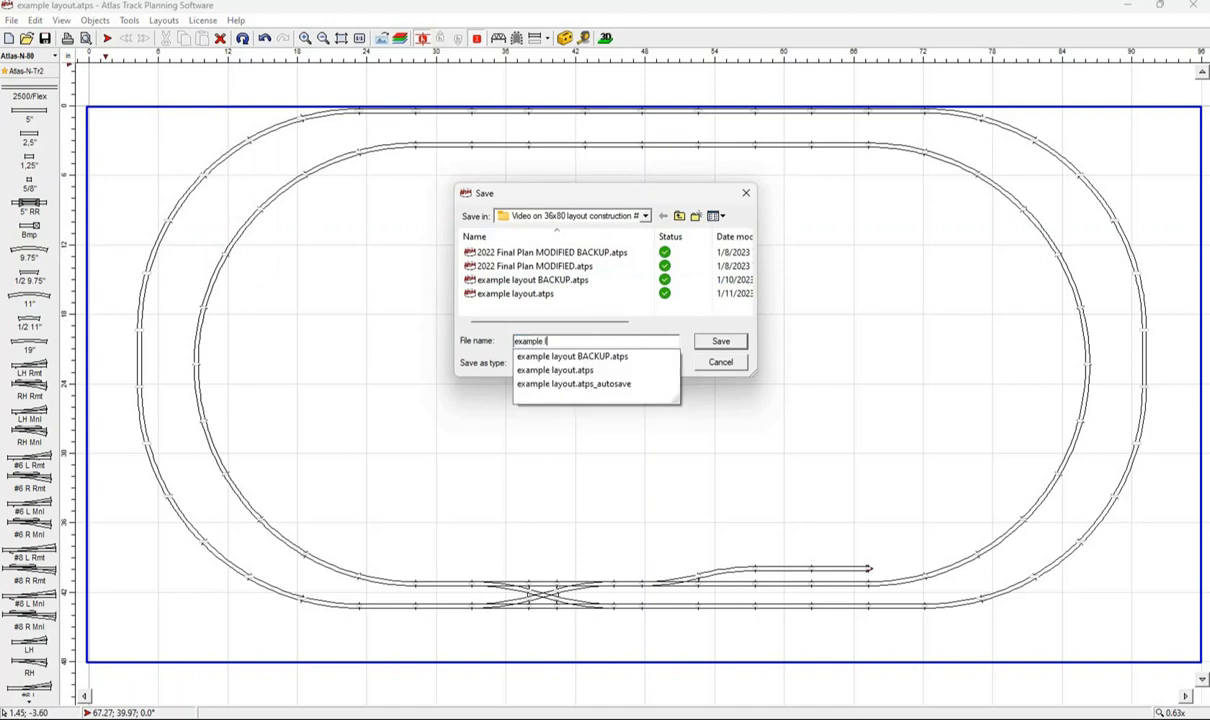
text(ayout )
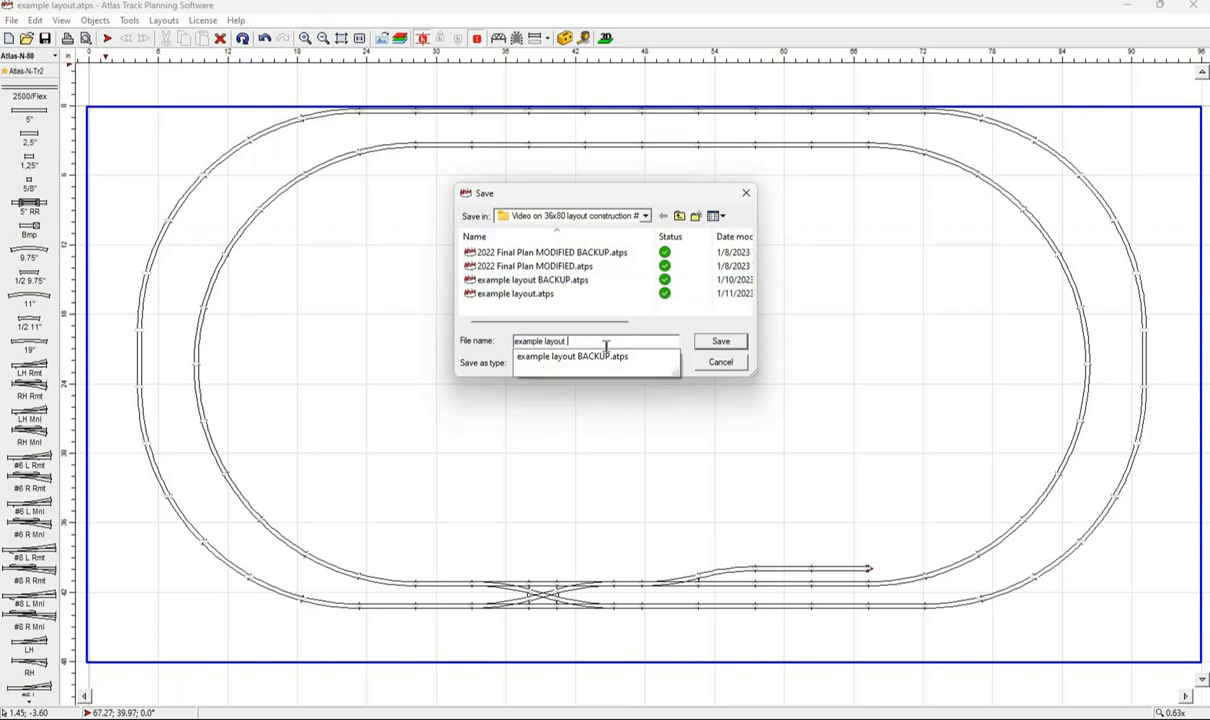
text(#2)
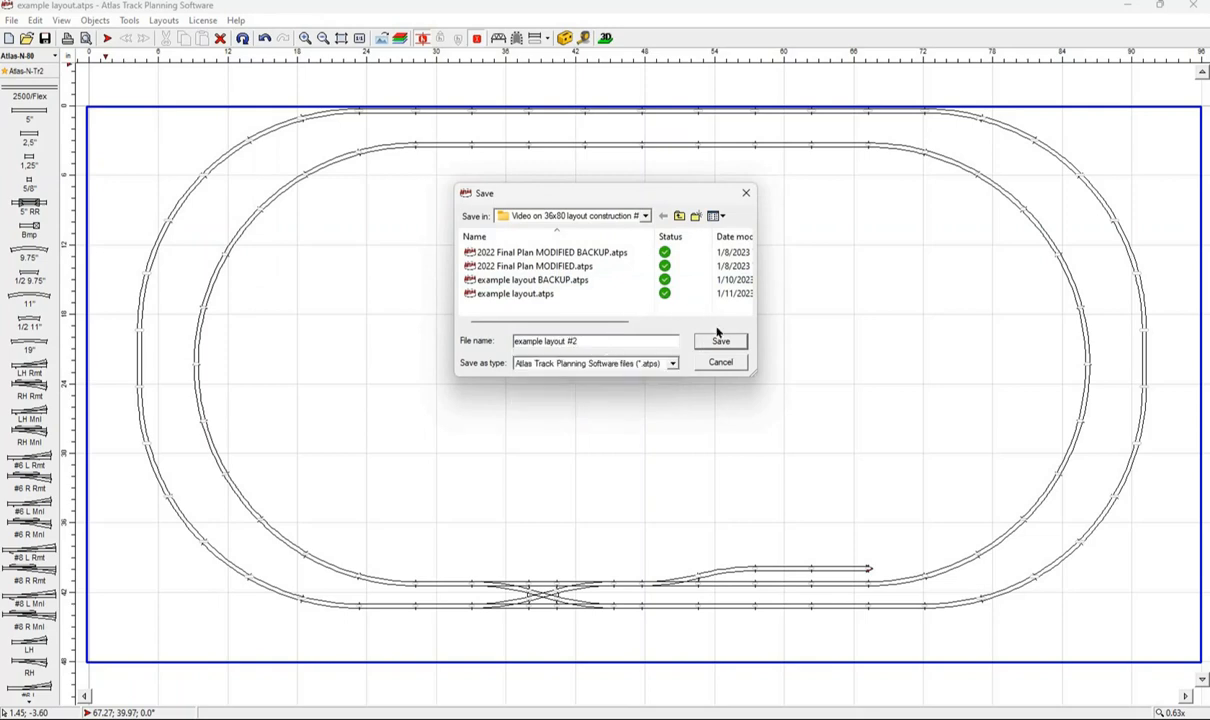
click(721, 341)
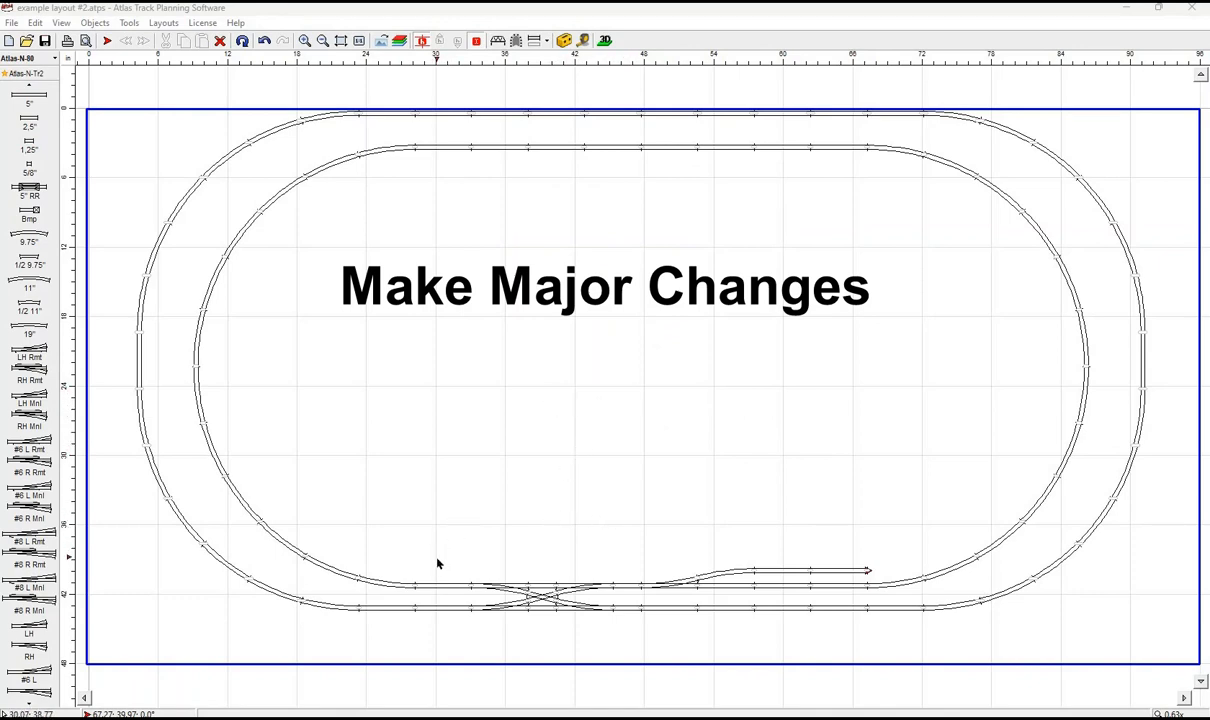
Move the whole double crossover from the lower tracks into the open middle of the inner loop.
drag(436, 557, 643, 648)
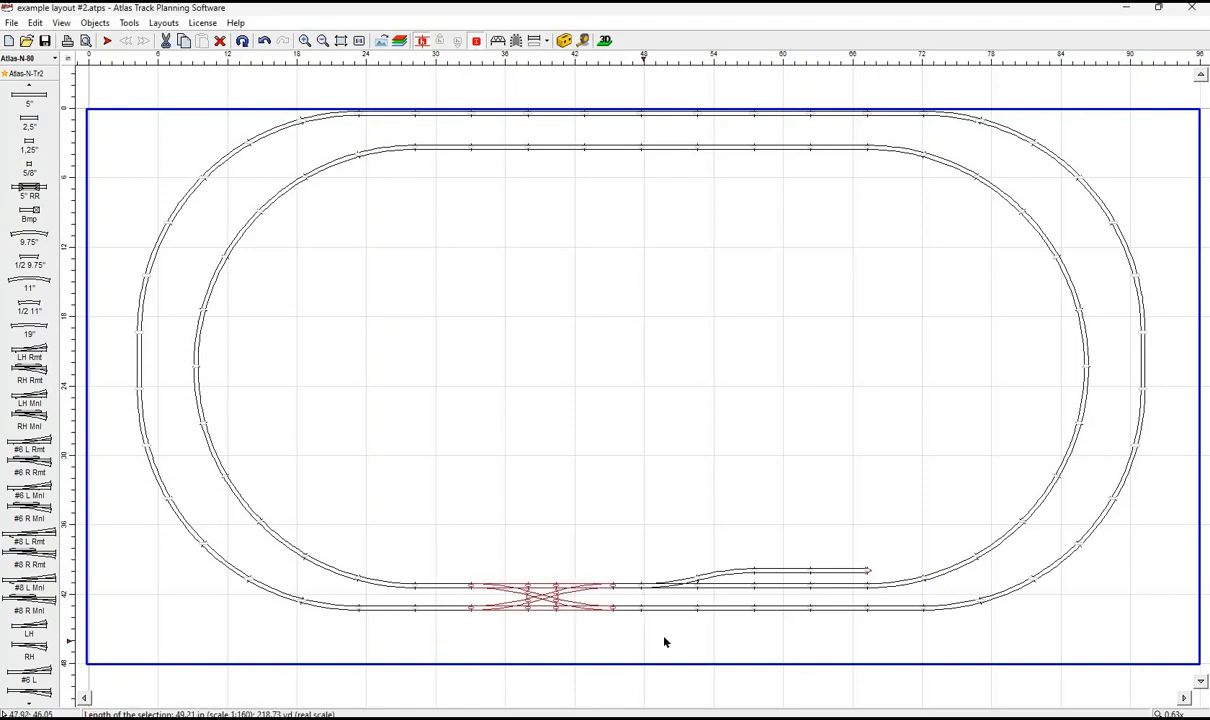
right_click(555, 597)
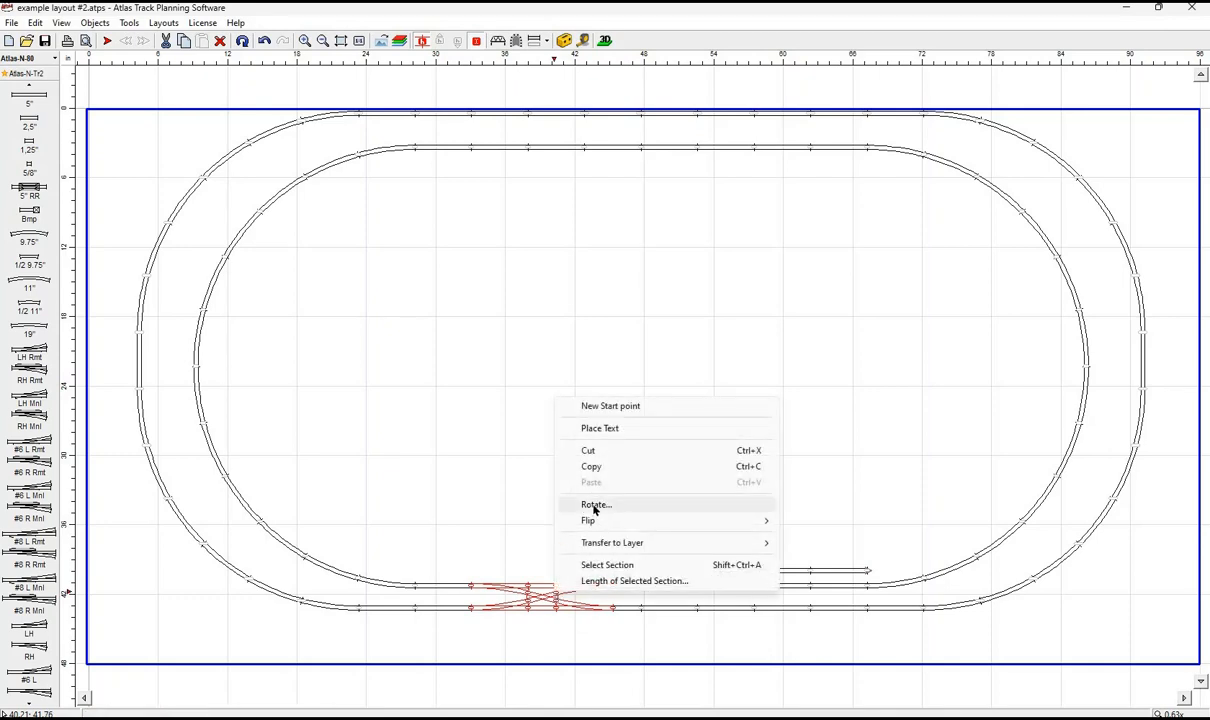
right_click(547, 600)
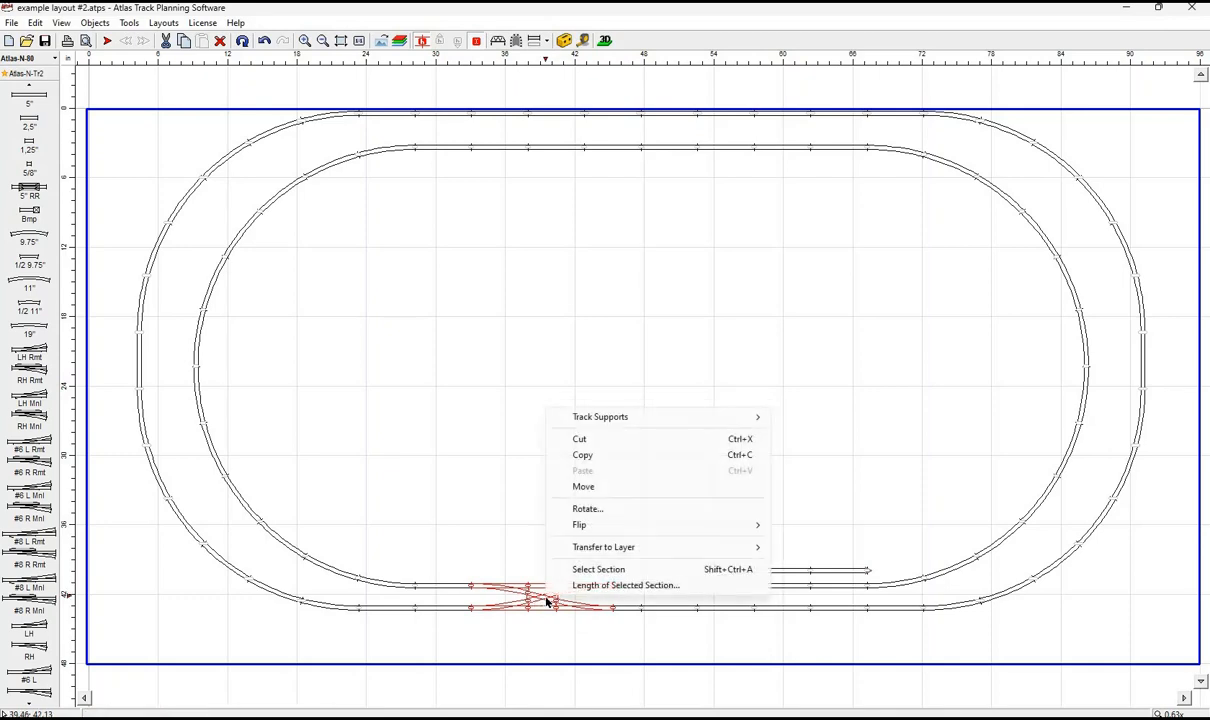
click(584, 486)
click(641, 340)
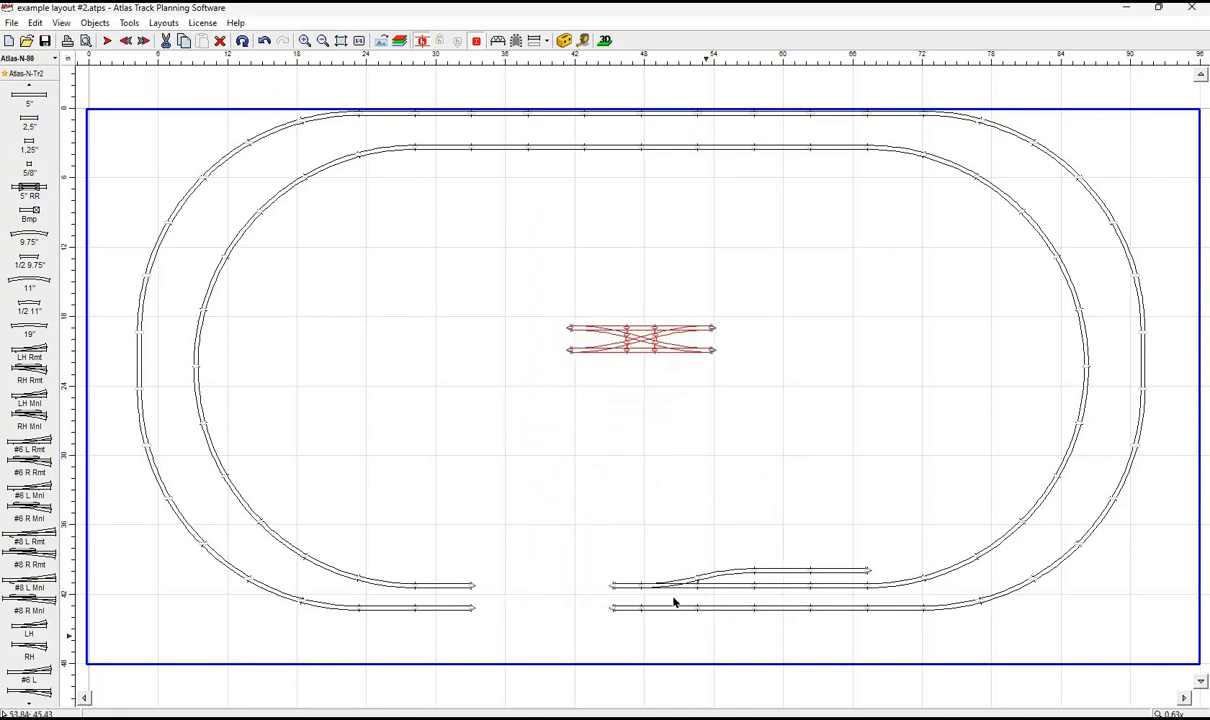
Move the turnout, its siding and the parallel inner-loop straights to the open area right of the crossover.
drag(584, 514, 884, 604)
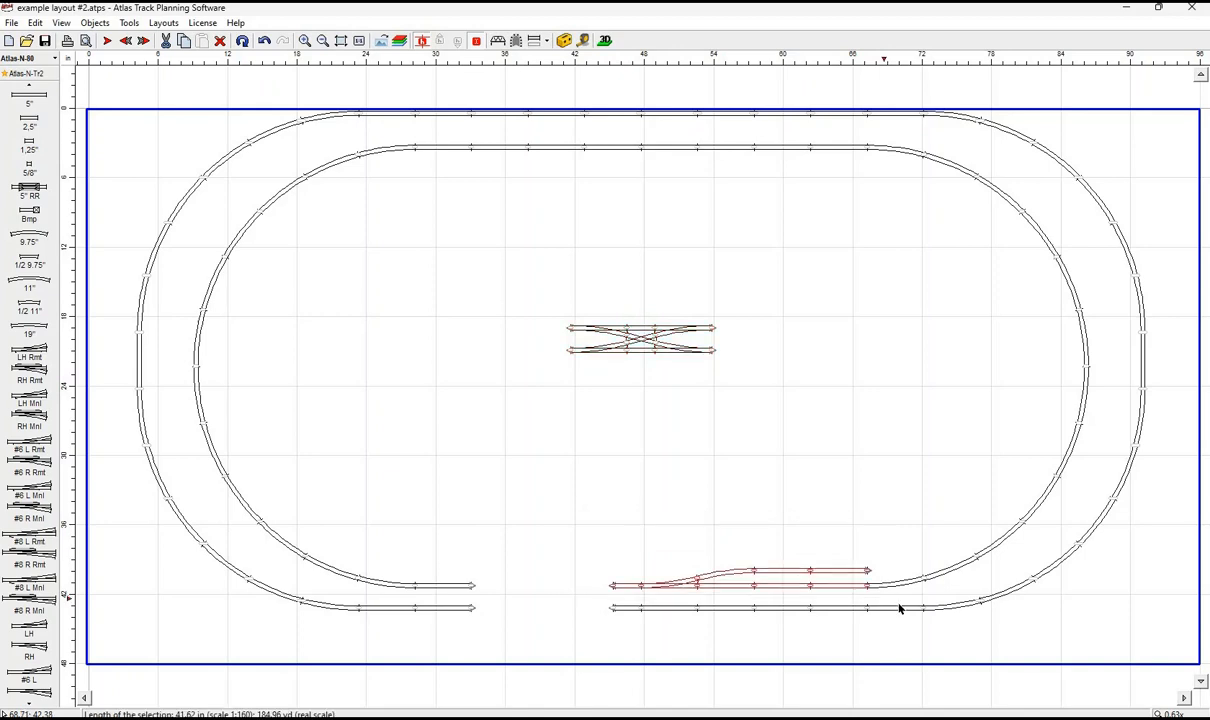
right_click(765, 573)
click(800, 459)
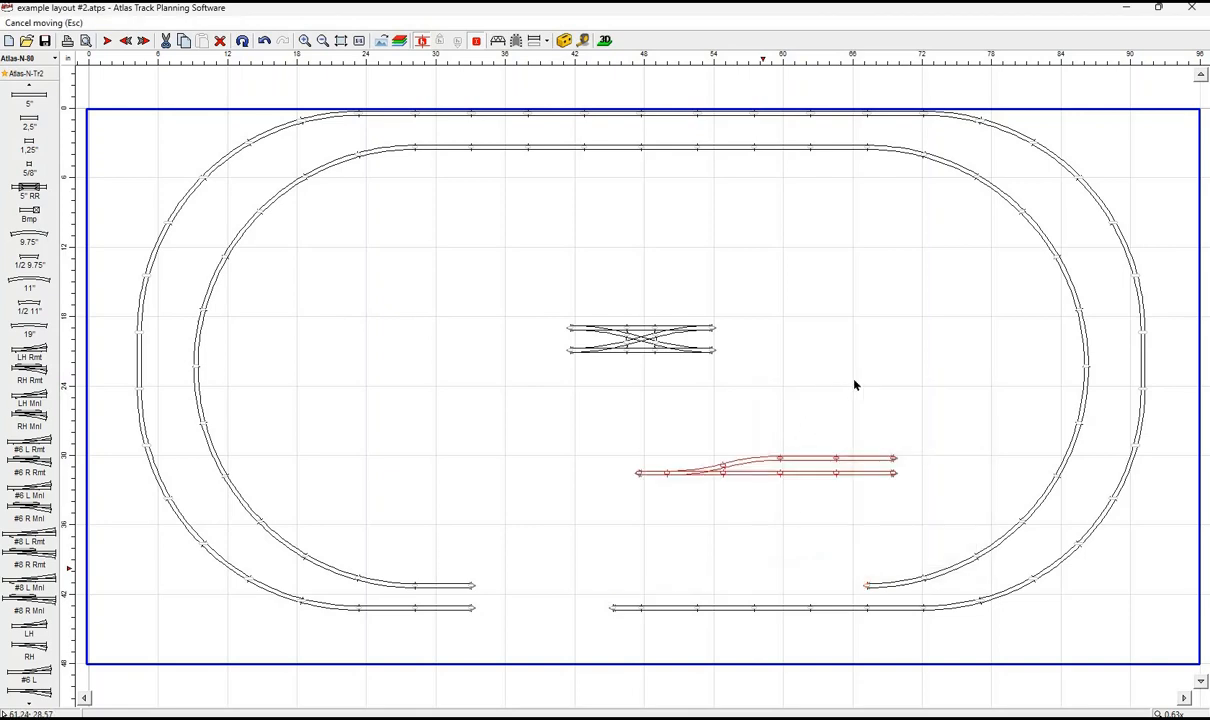
click(918, 338)
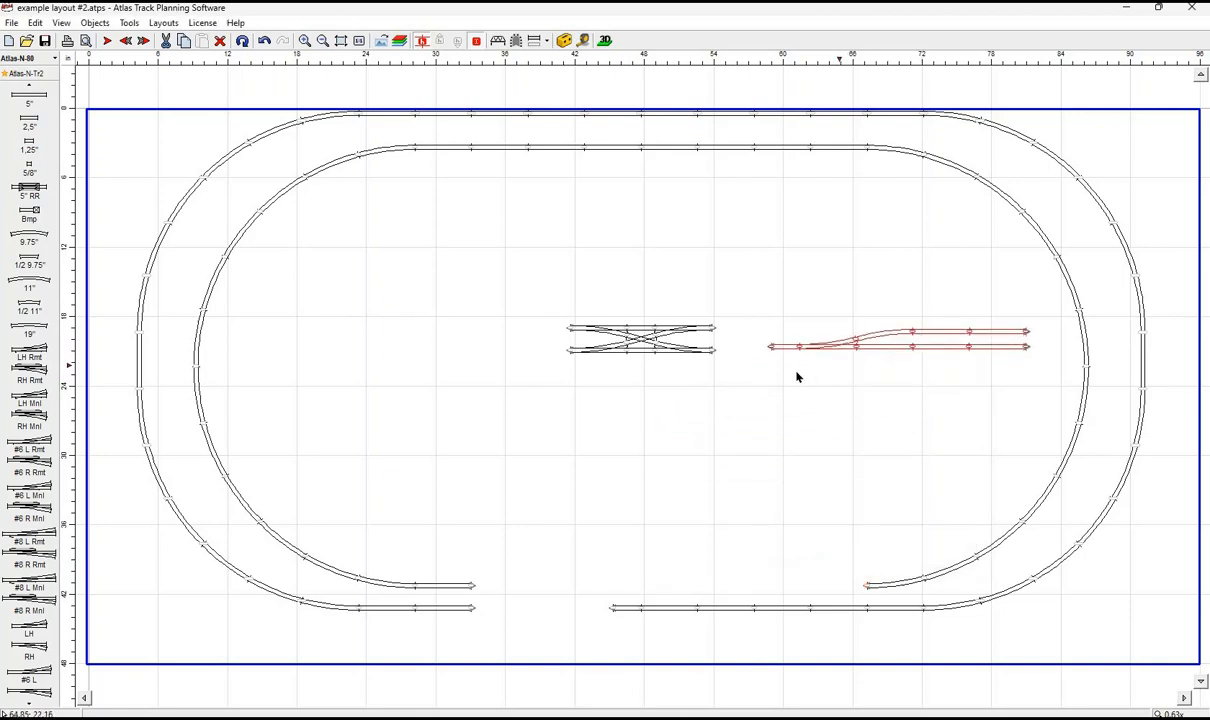
Delete the 5" straight at the left open end of the inner loop's lower side.
click(445, 586)
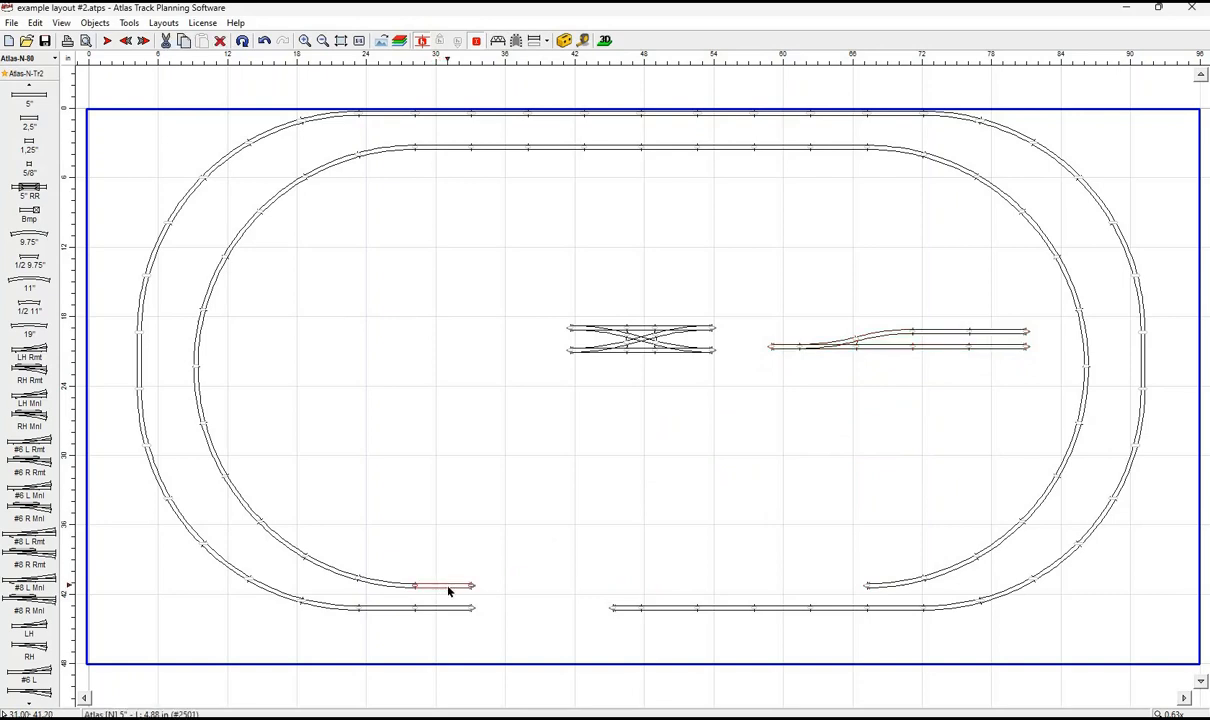
key(Delete)
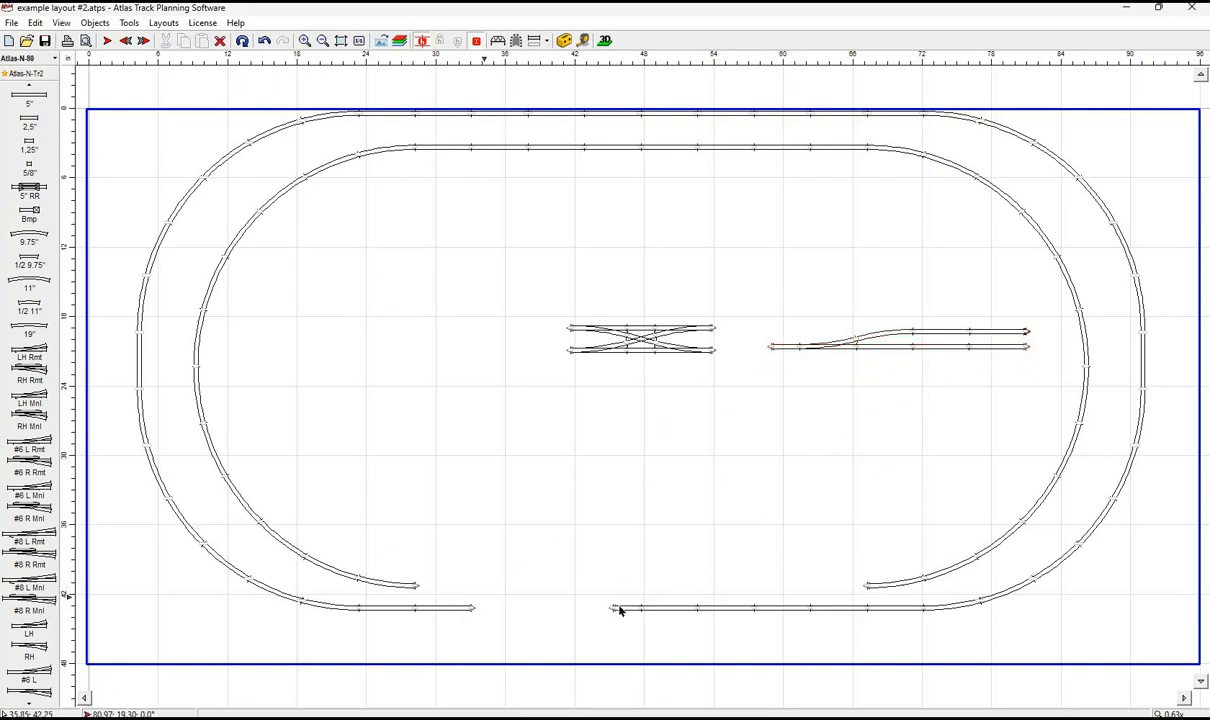
Delete the two straights at the open left end of the outer loop's lower right section.
click(672, 608)
key(Delete)
click(630, 610)
key(Delete)
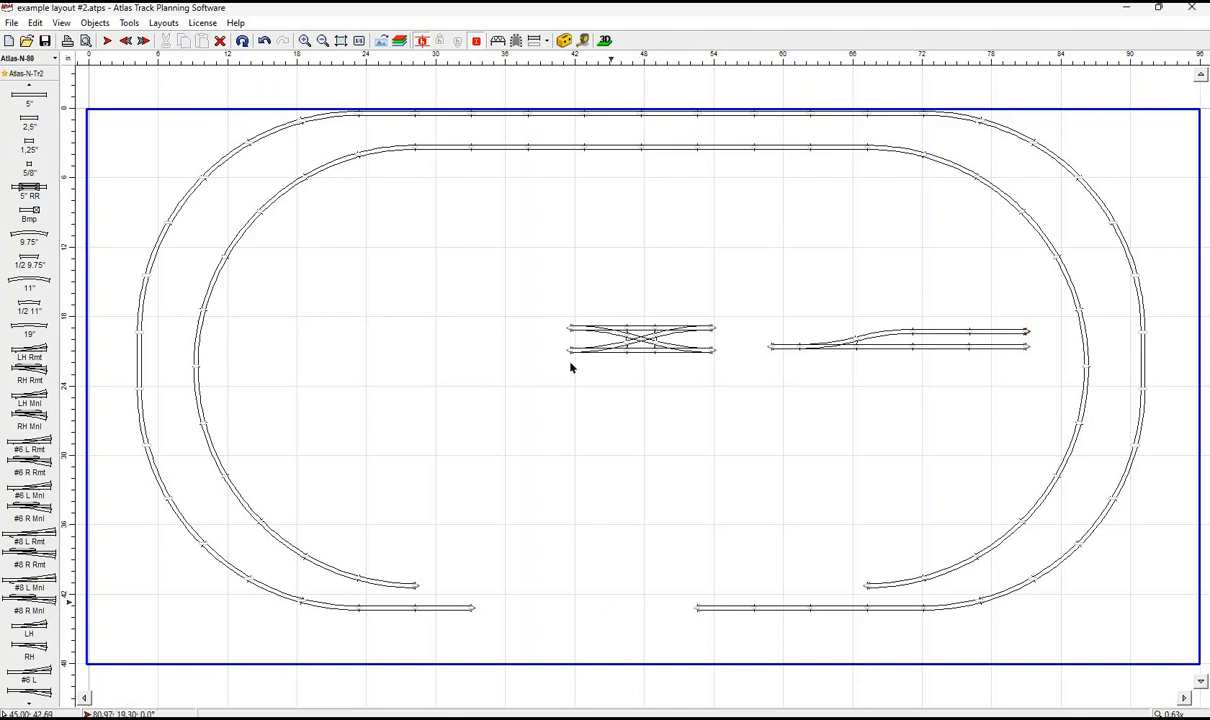
Move the whole double crossover down so its lower right end joins the open outer-loop straight on the right.
drag(535, 298, 733, 401)
right_click(661, 348)
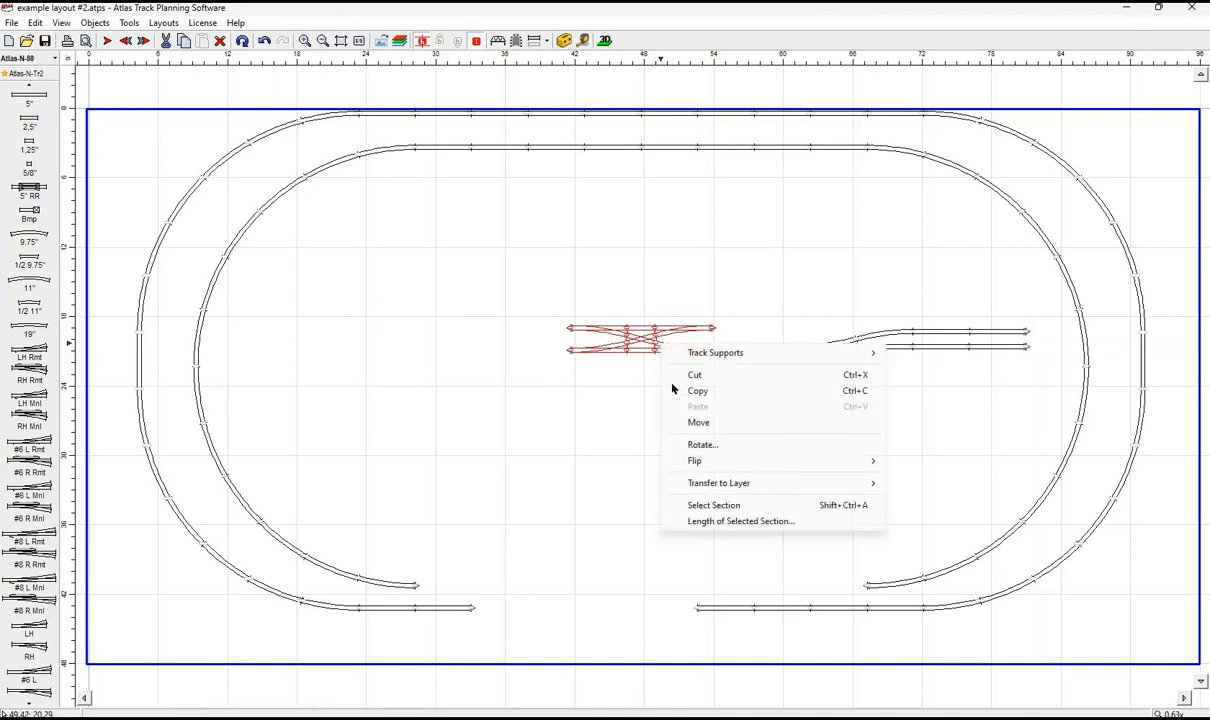
click(697, 422)
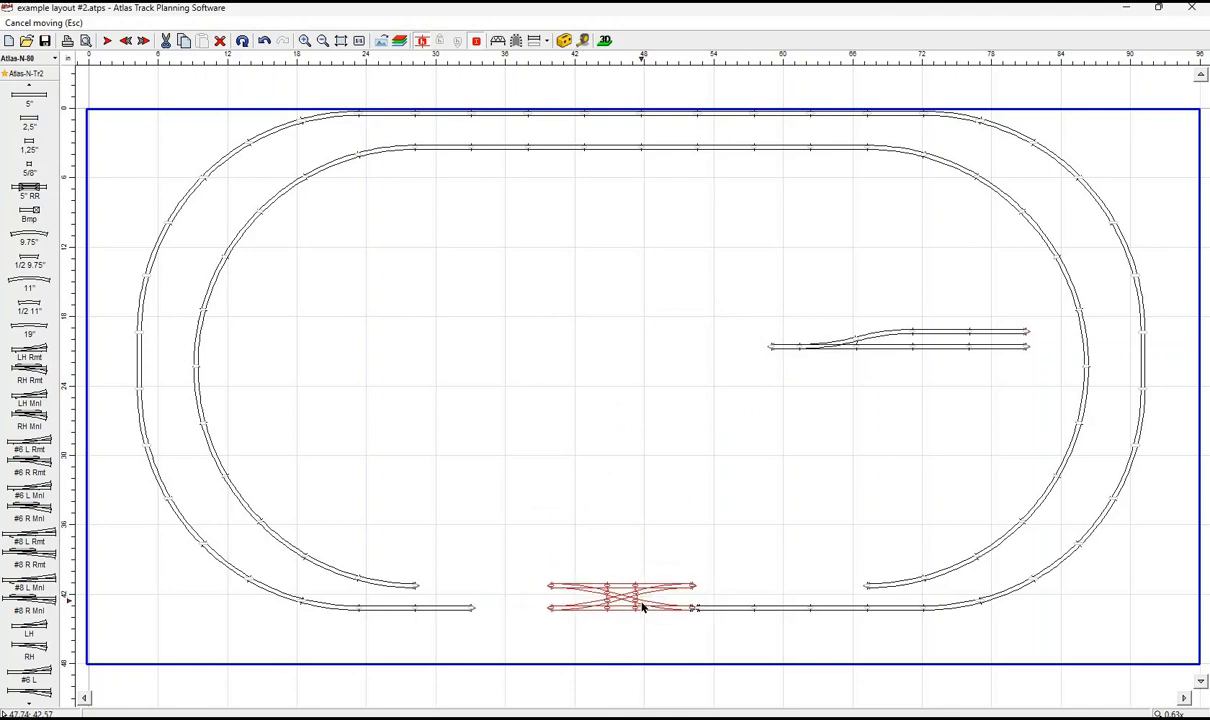
click(643, 605)
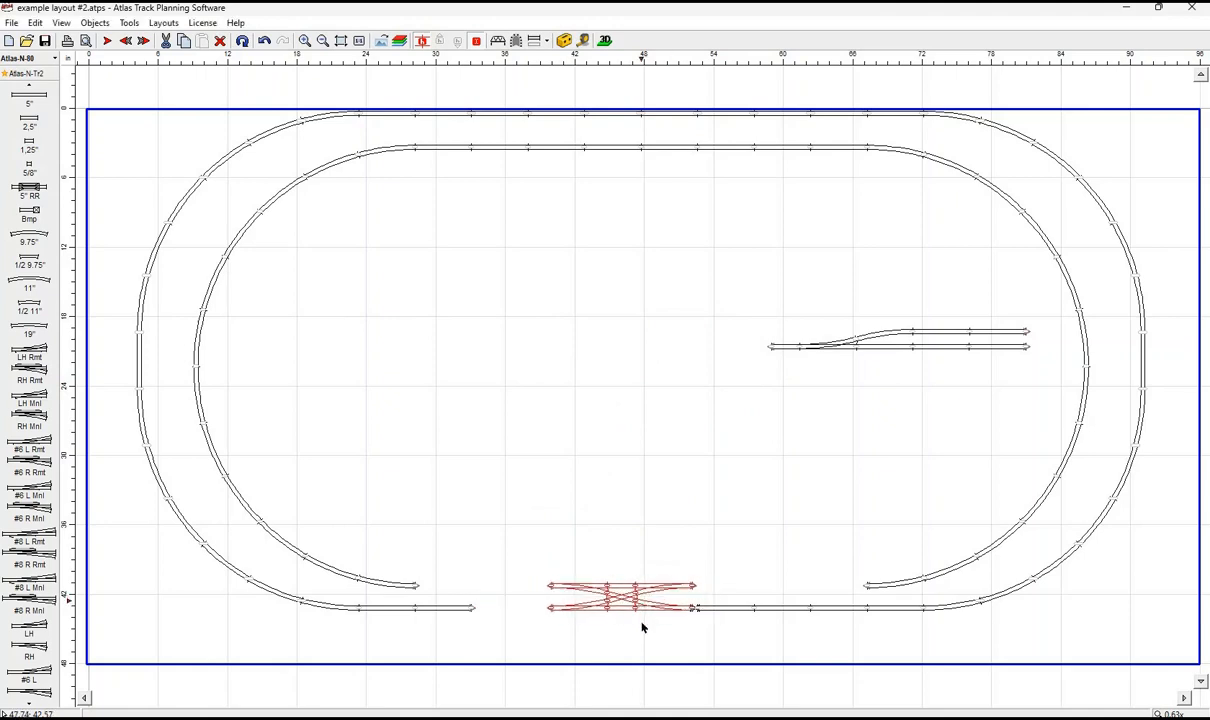
Close the outer loop's lower gap from the crossover's lower left end with a 5" and a 2.5" straight.
click(556, 614)
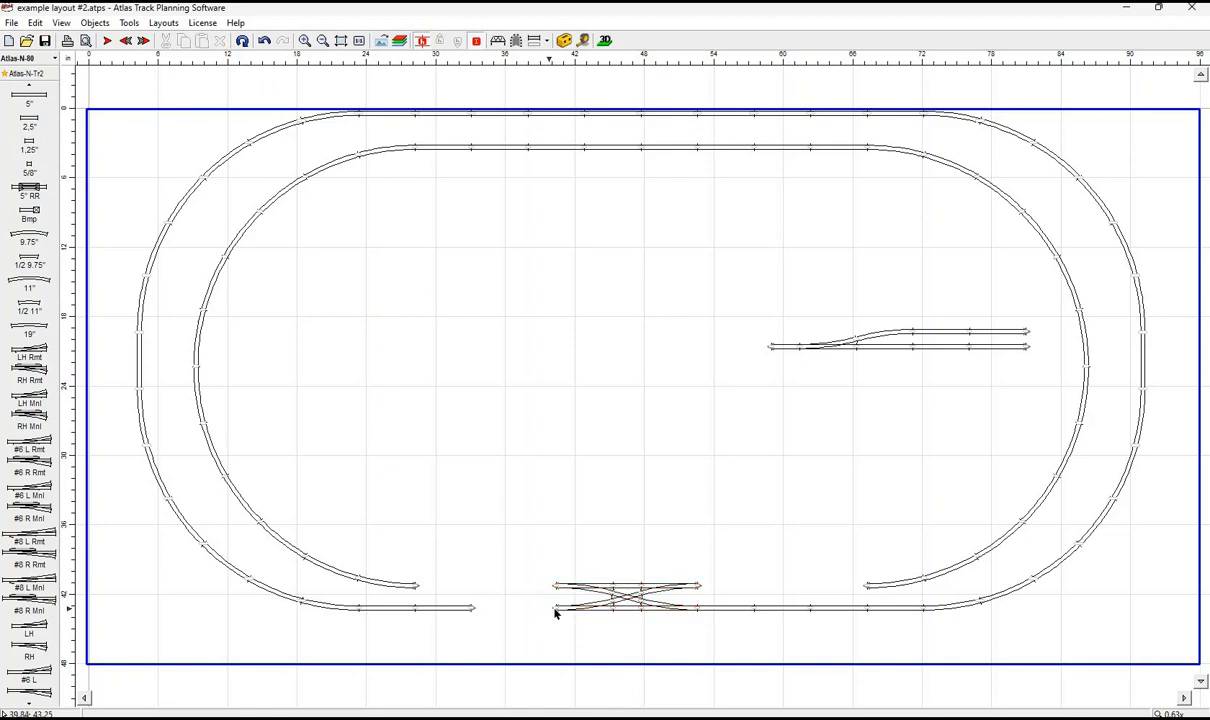
click(557, 610)
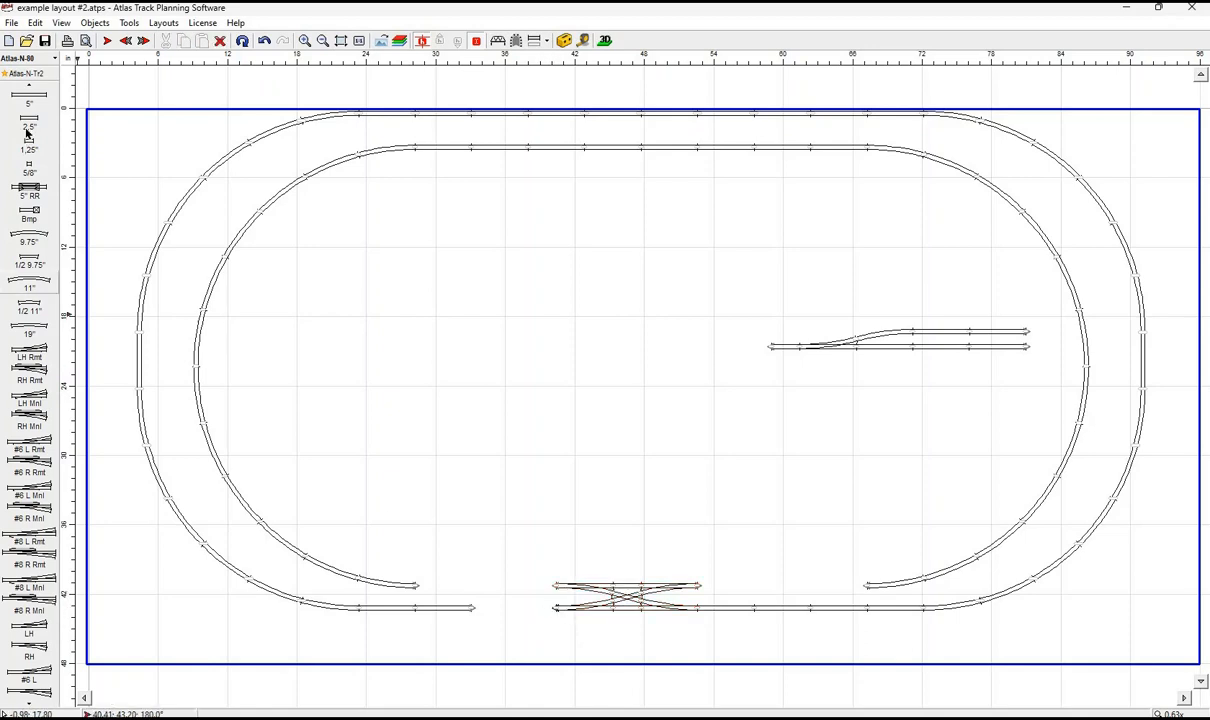
click(30, 97)
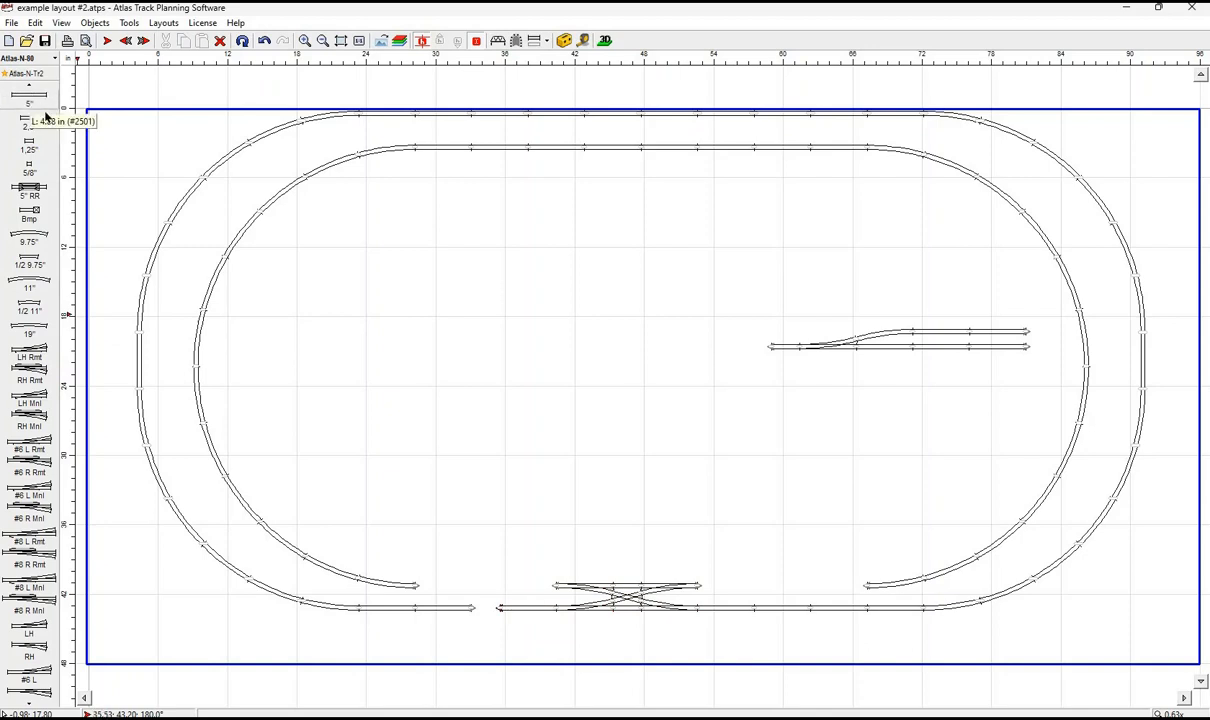
click(31, 120)
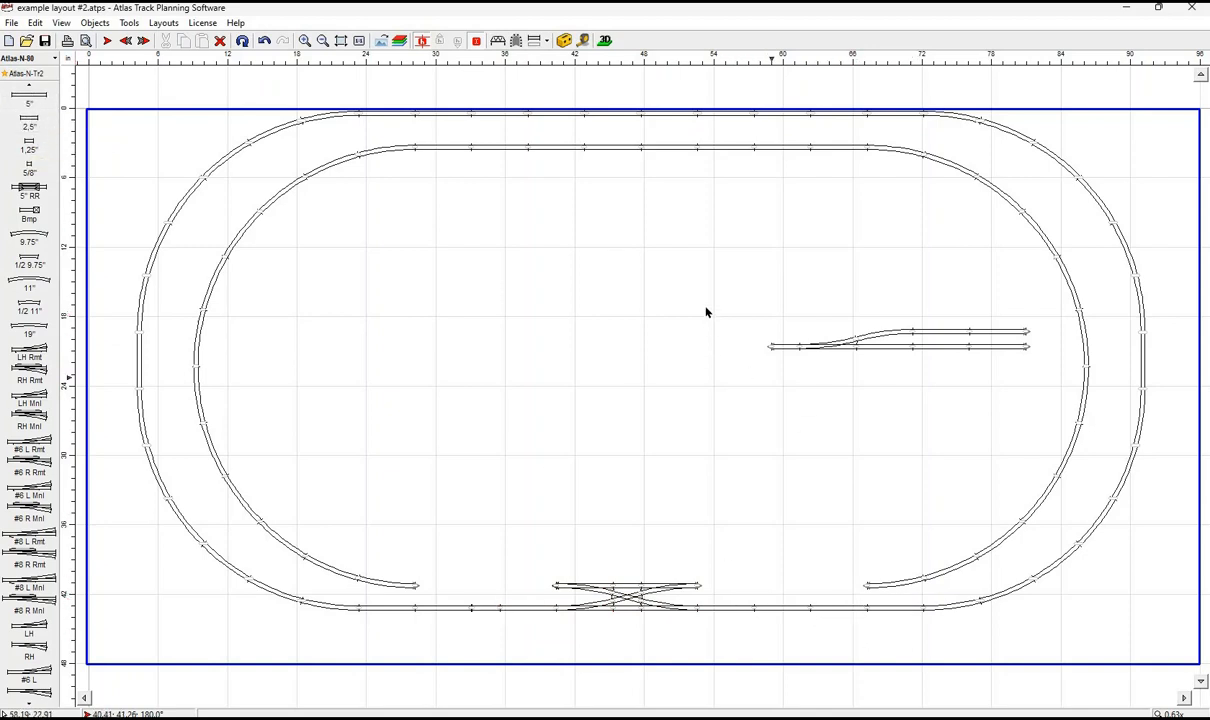
Move the turnout, its siding and the parallel straights to just above the inner loop's lower left open end.
drag(690, 280, 1050, 408)
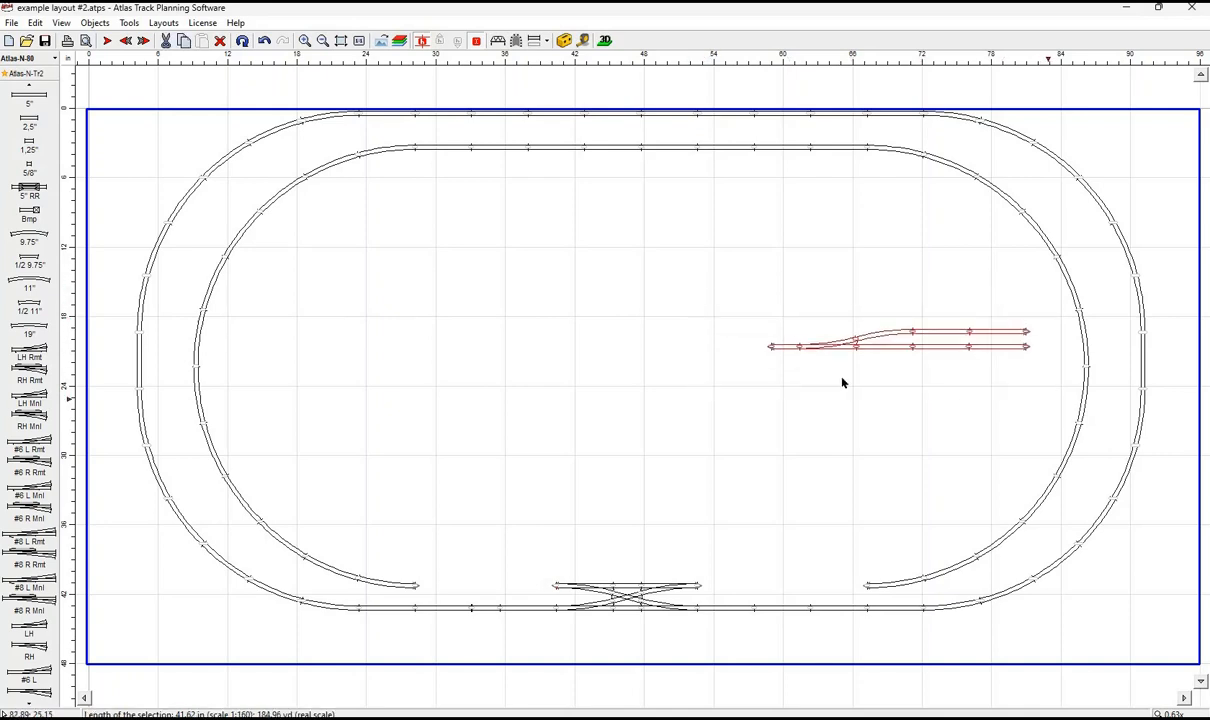
right_click(800, 352)
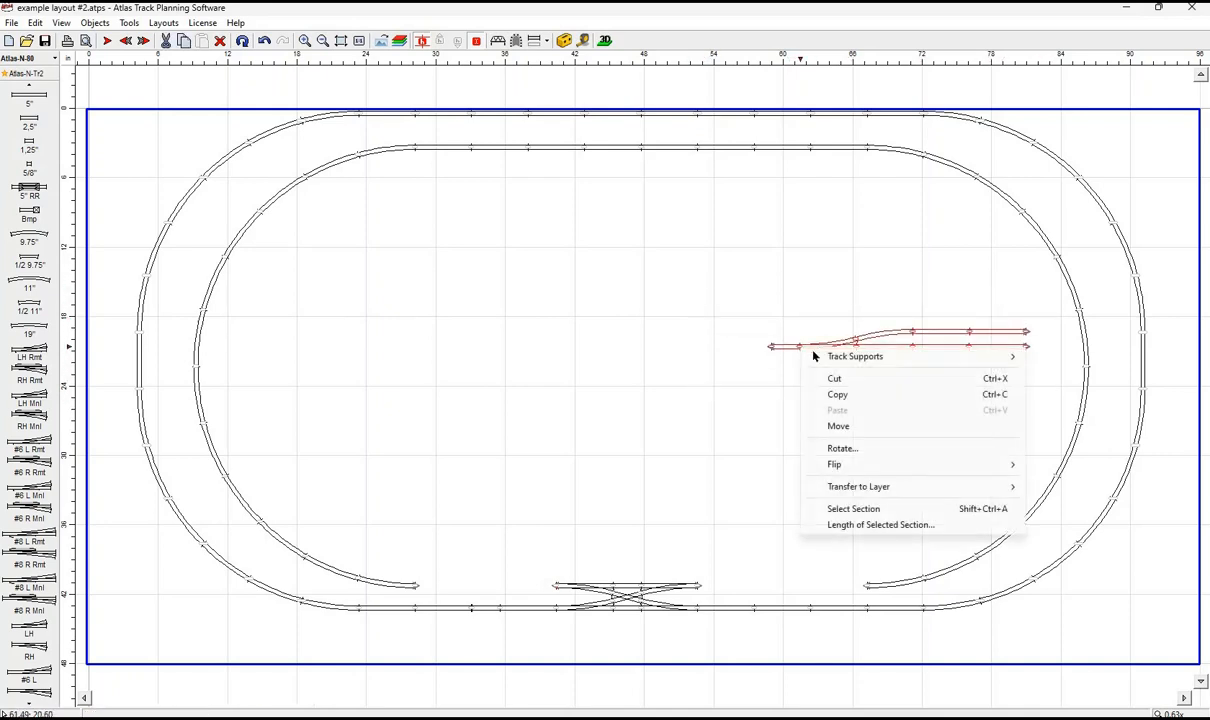
click(838, 426)
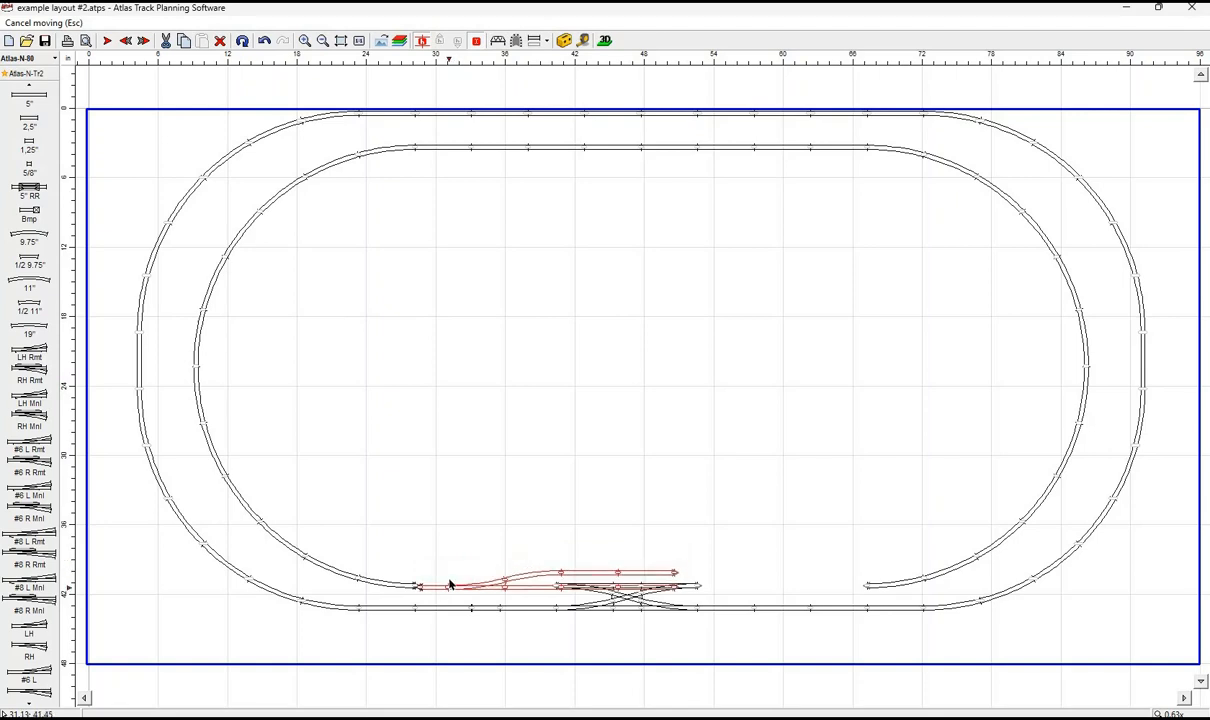
click(451, 567)
Delete the two 5" straights at the right end of the track running below the siding.
click(598, 565)
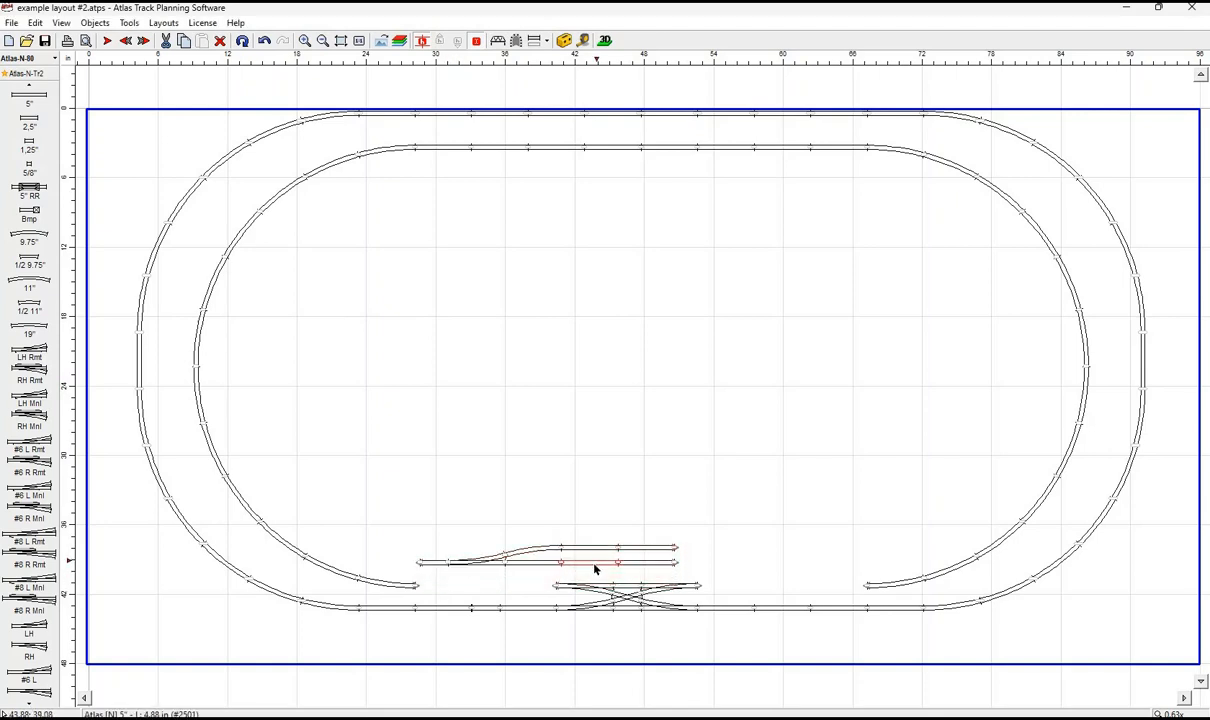
key(Delete)
click(652, 563)
key(Delete)
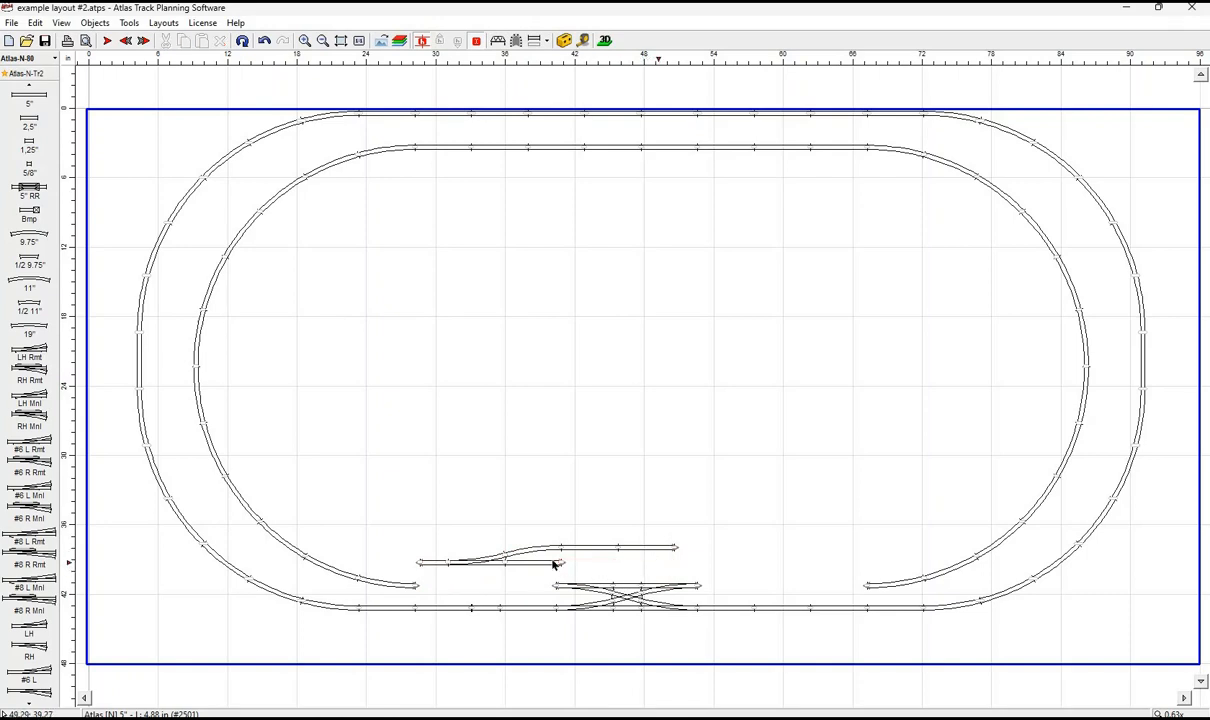
Move the turnout and siding assembly into the gap between the inner loop's left open end and the crossover.
drag(399, 524, 700, 585)
right_click(486, 558)
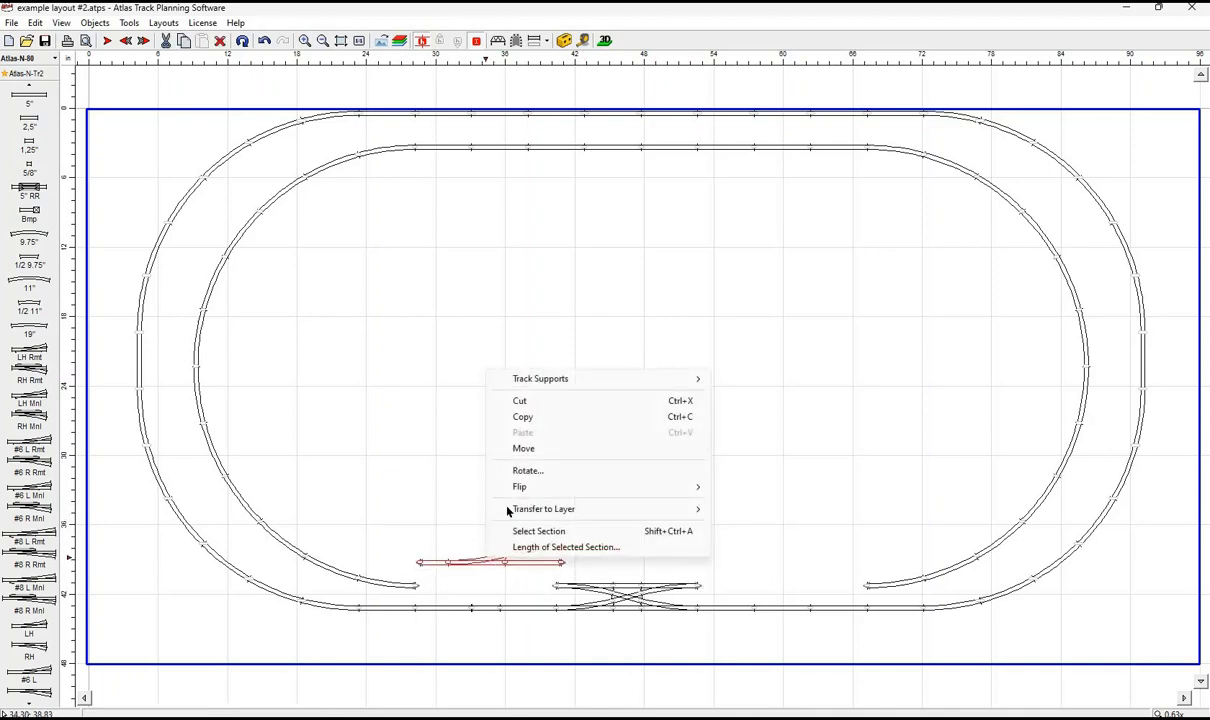
click(521, 449)
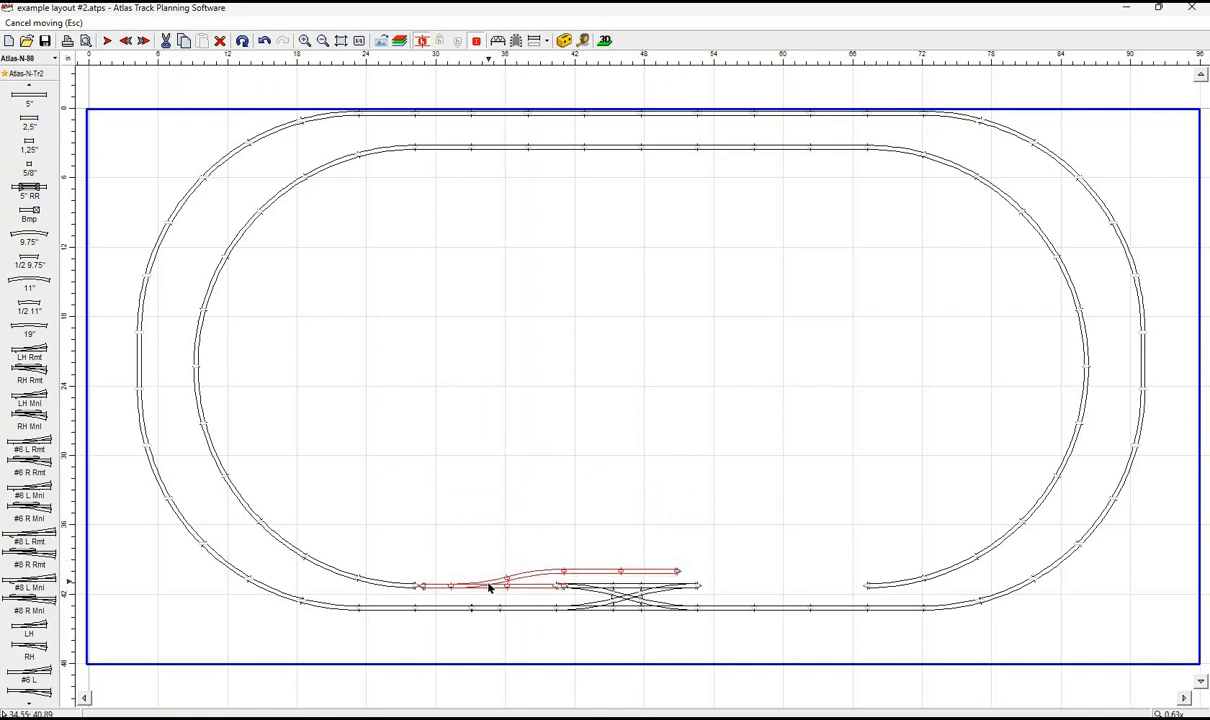
click(486, 588)
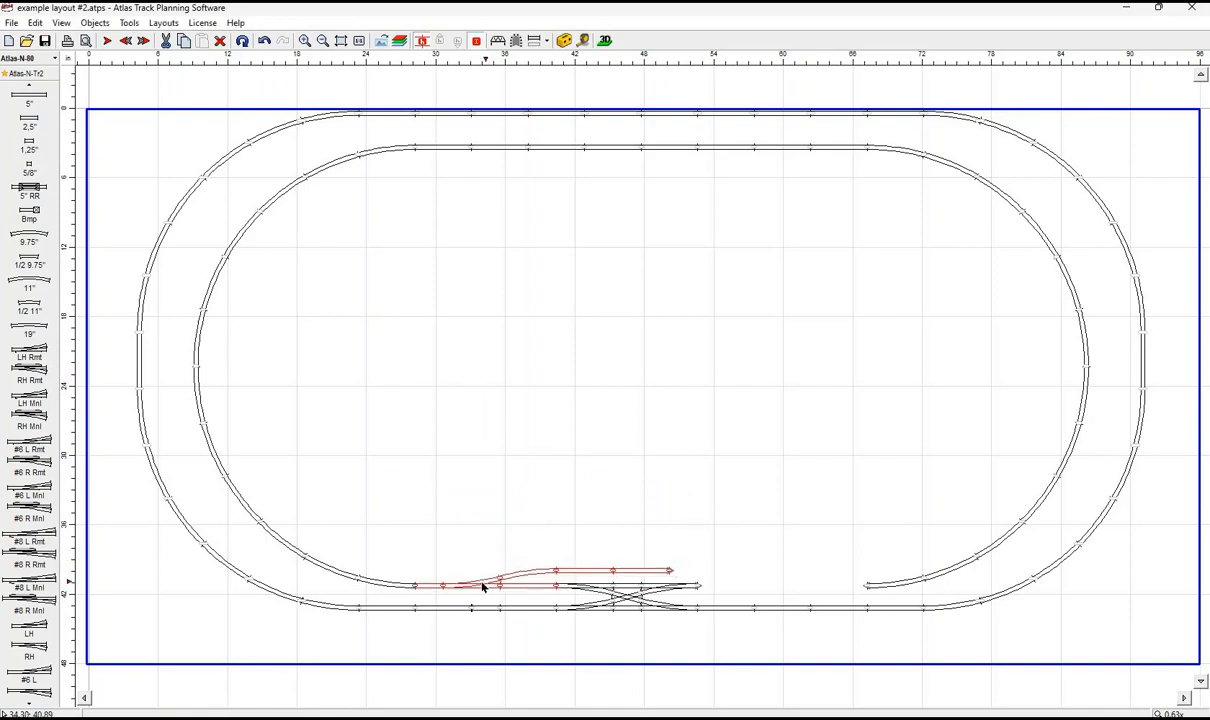
Close the inner loop's lower gap from the crossover's upper right end with six 2.5" straights.
click(703, 598)
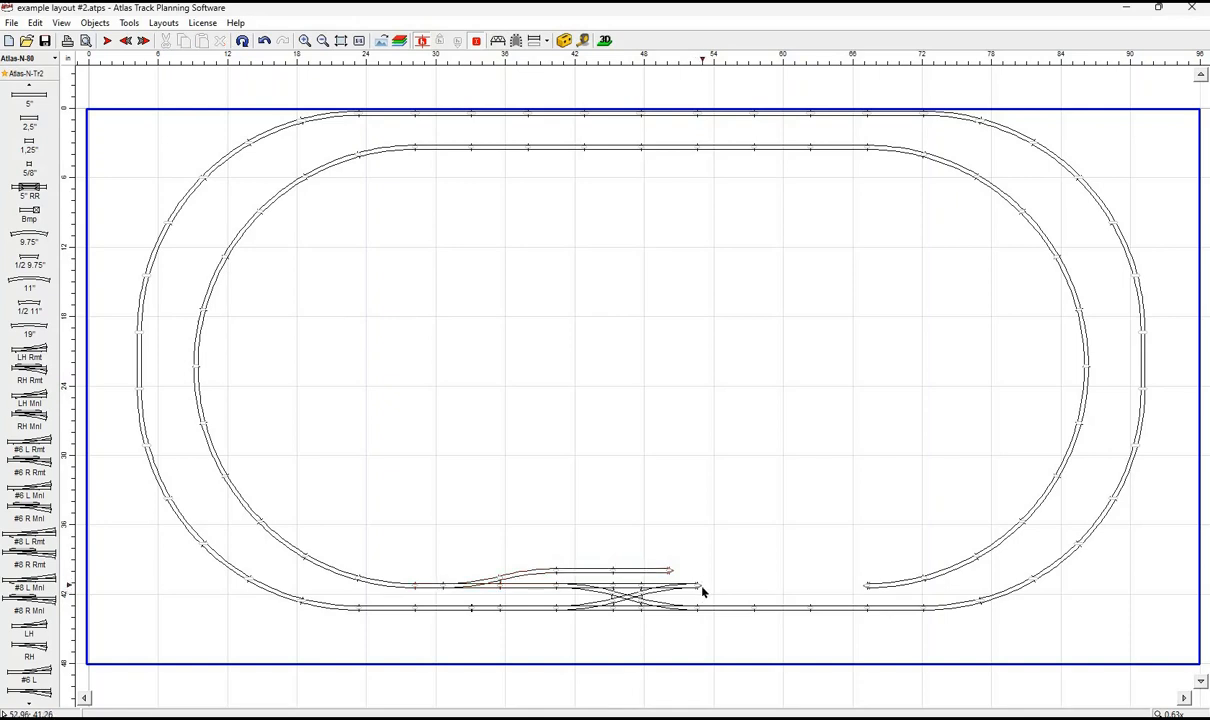
double_click(715, 642)
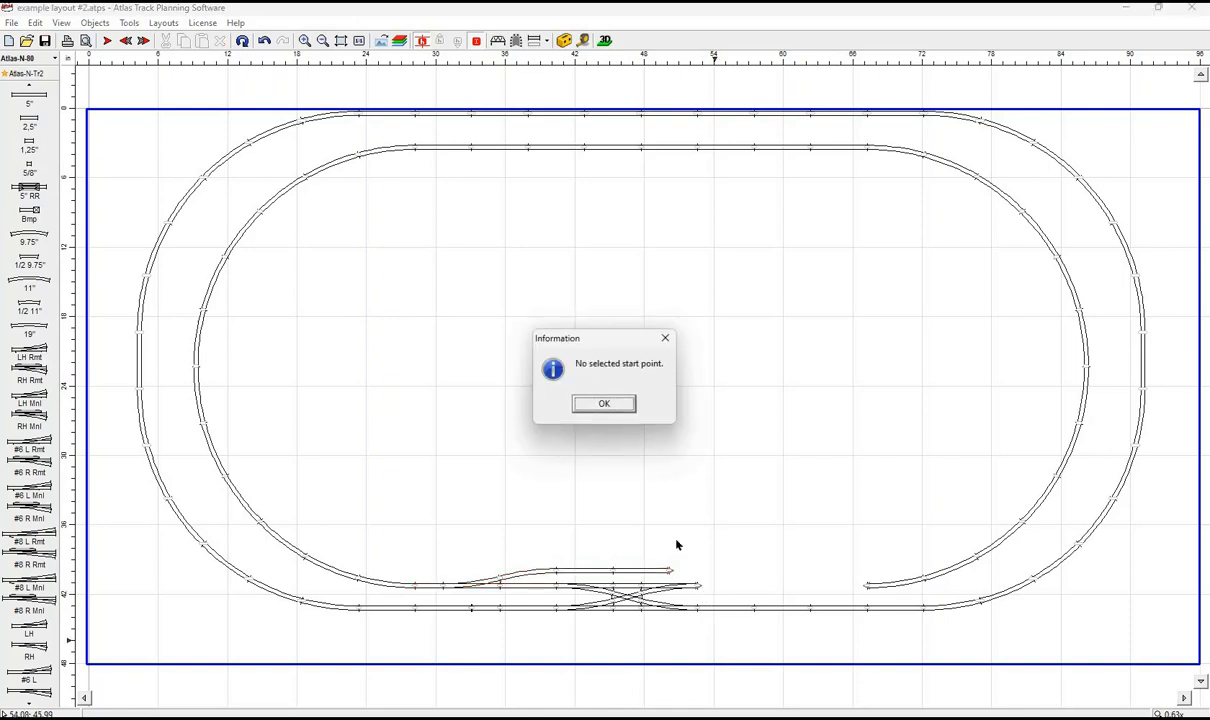
click(605, 404)
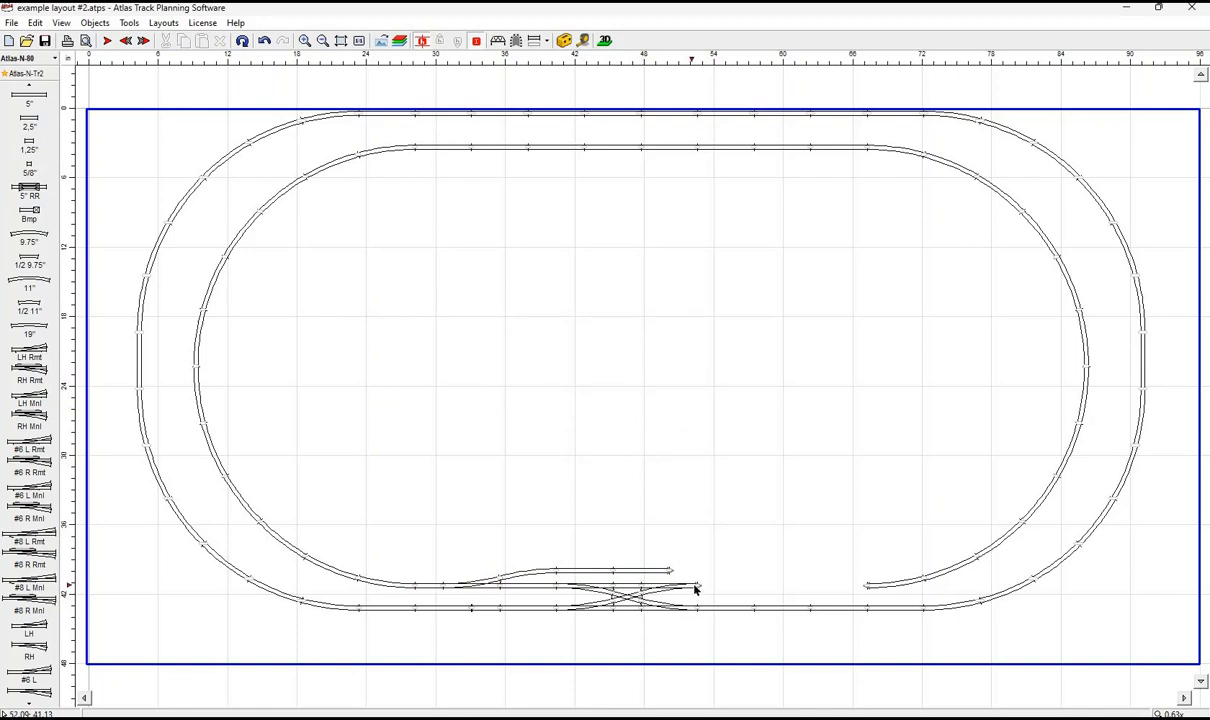
click(699, 594)
key(space)
key(space)
key(space)
key(space)
key(space)
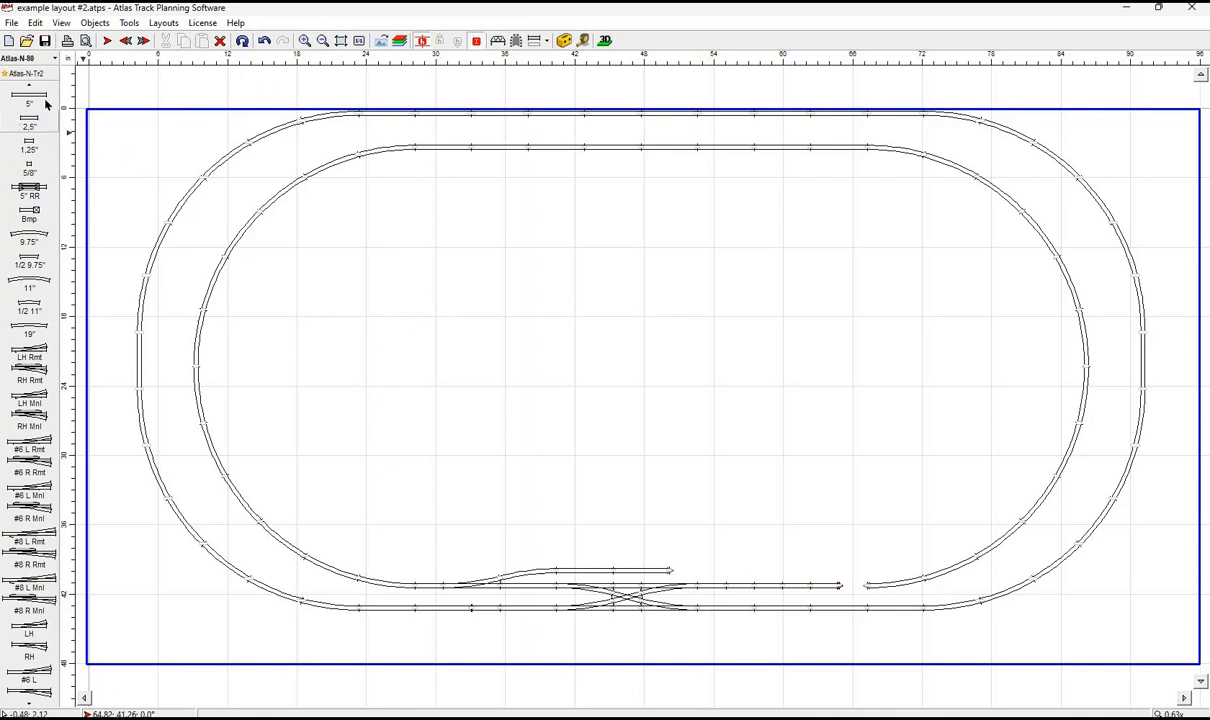
click(30, 120)
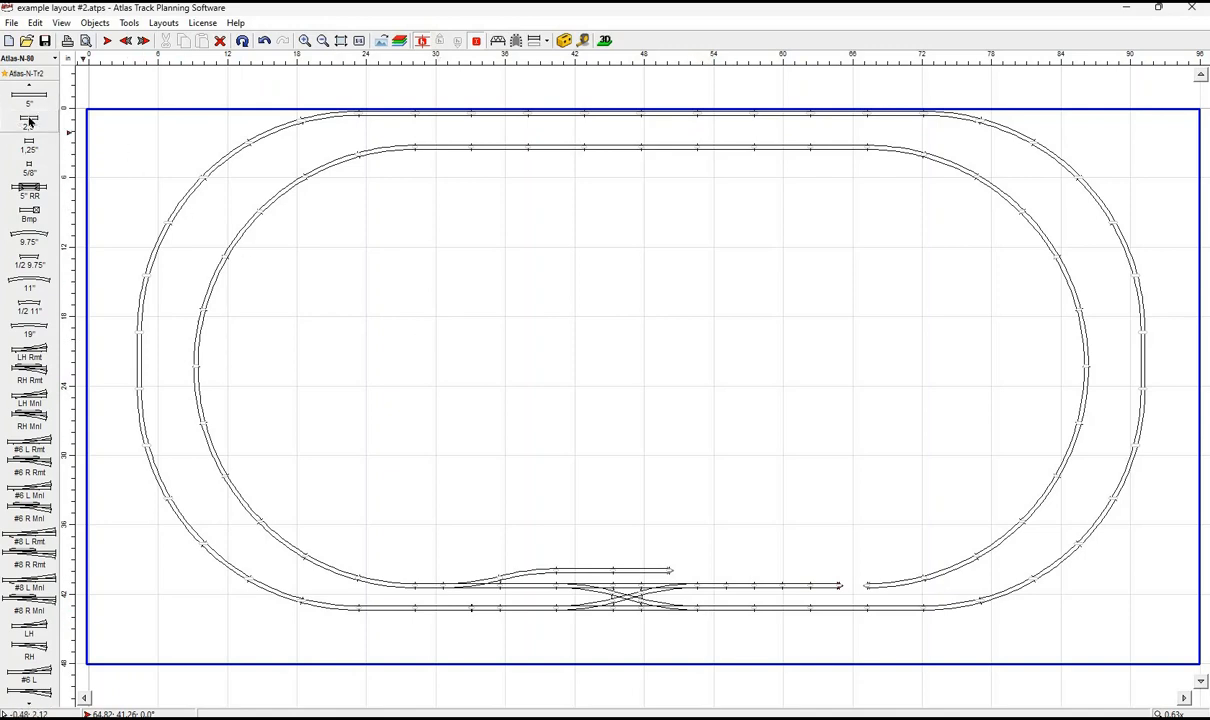
click(662, 573)
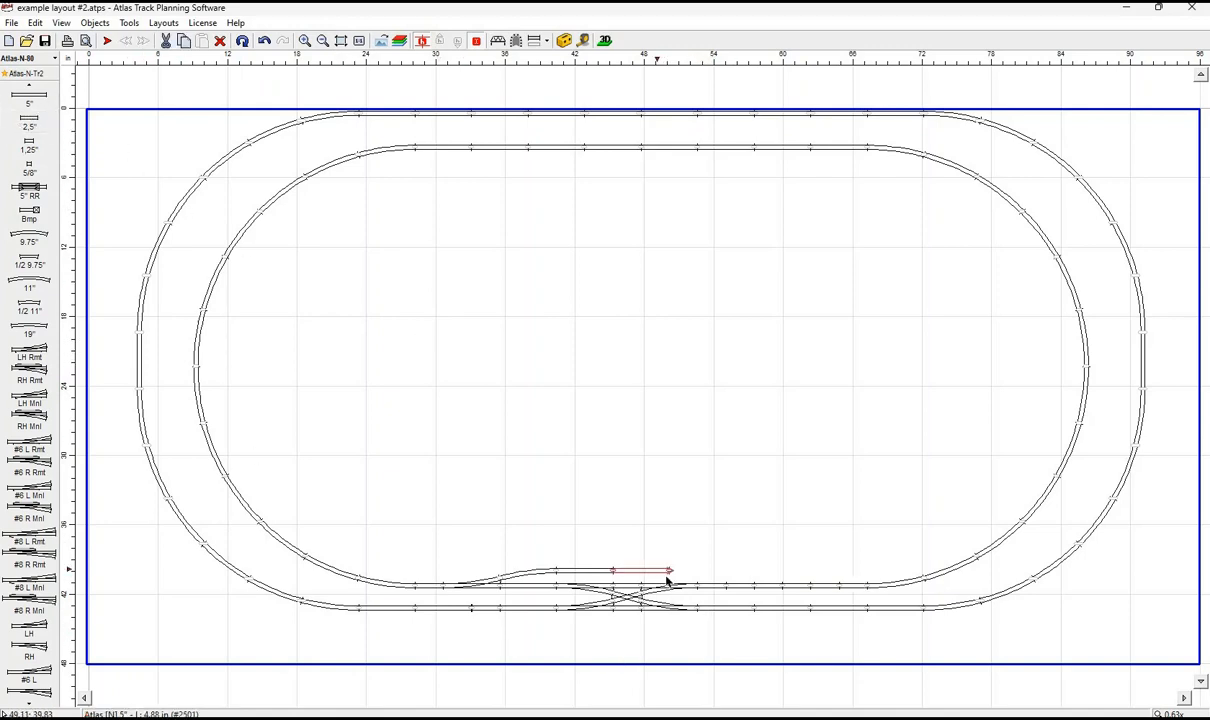
click(670, 573)
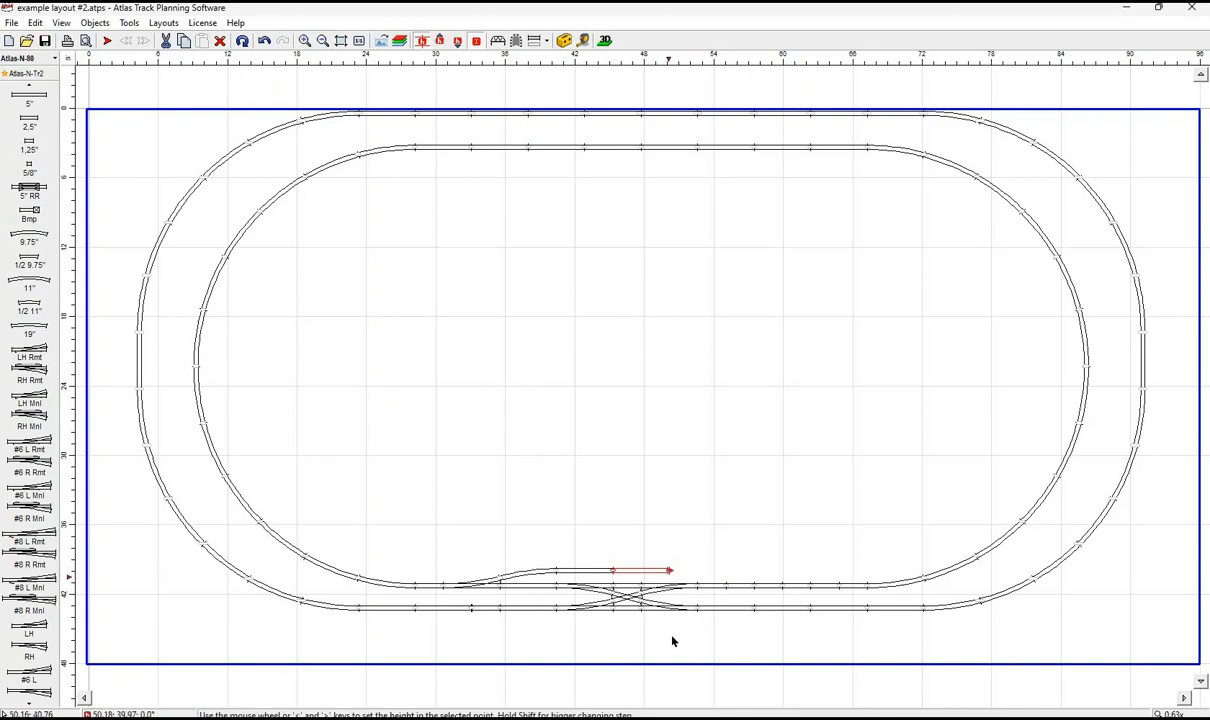
key(space)
key(space)
key(space)
key(space)
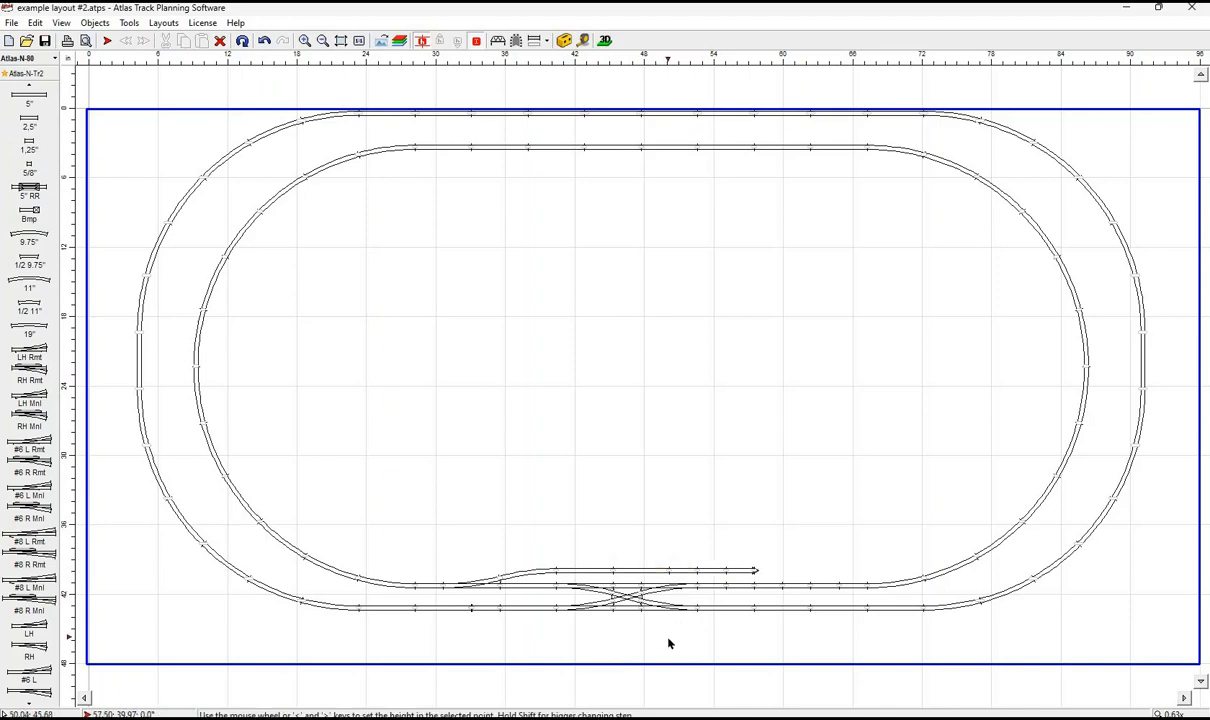
key(ctrl+z)
key(ctrl+z)
key(ctrl+z)
key(ctrl+z)
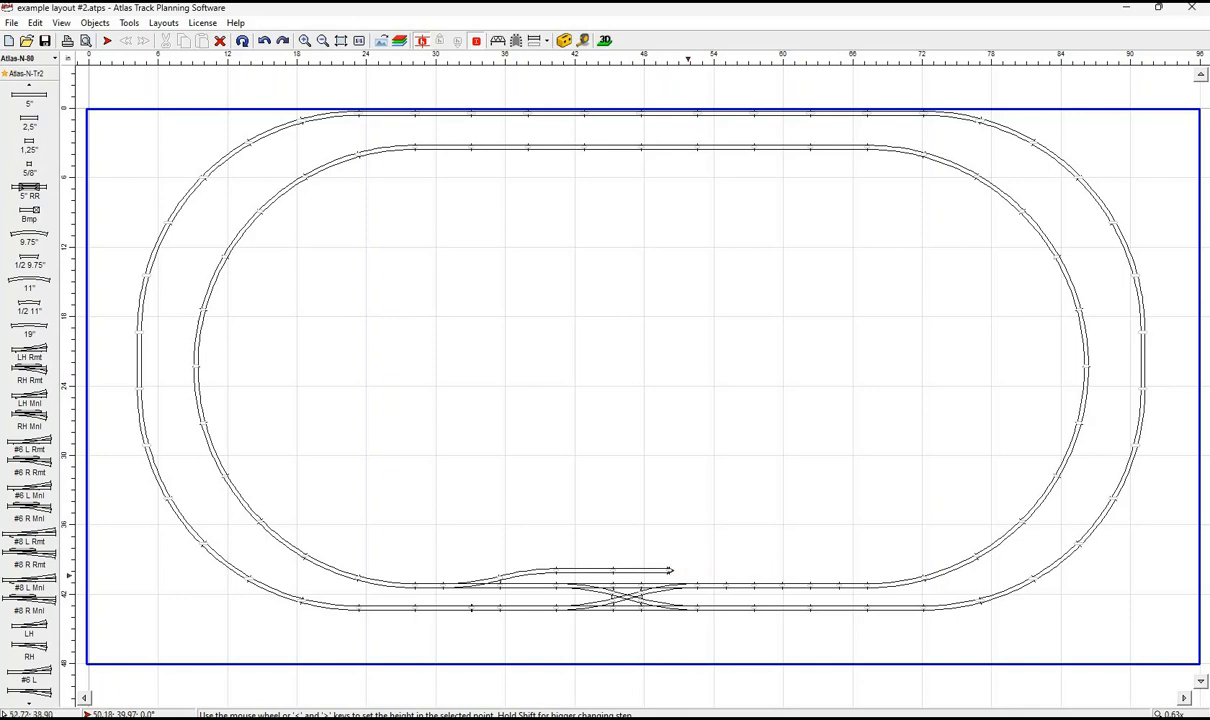
Extend the siding from its open right end with six 2.5" straights.
key(space)
key(space)
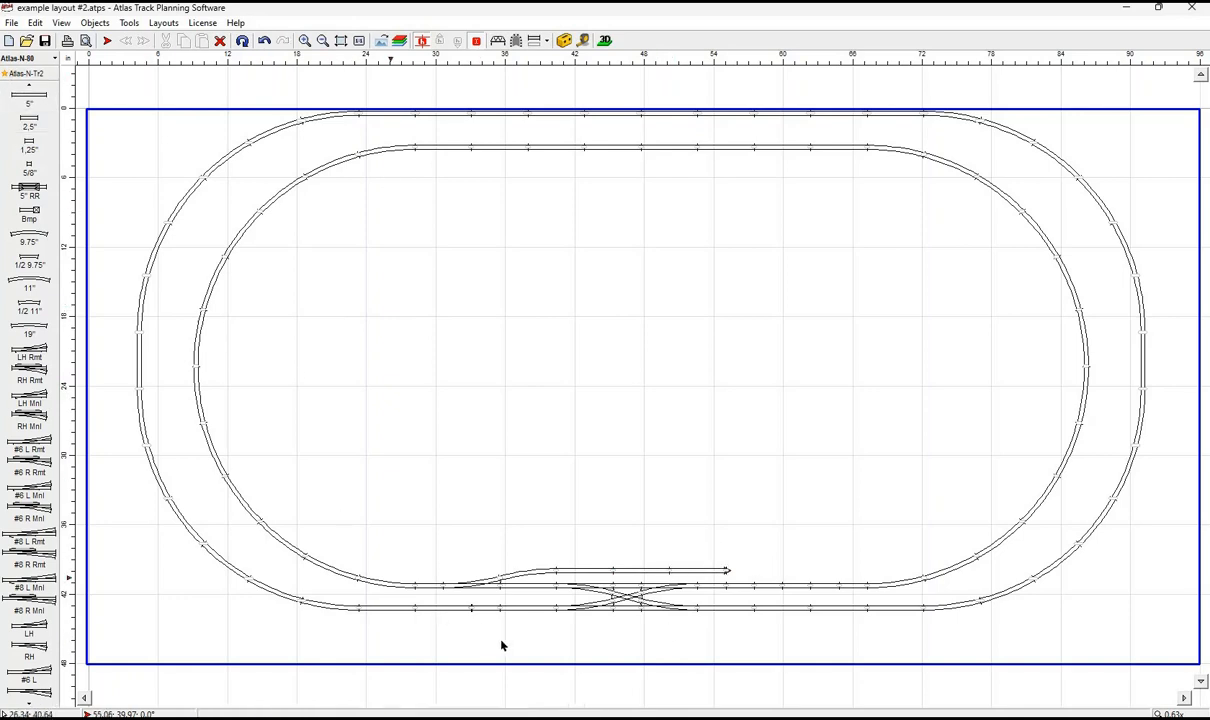
key(space)
key(space)
key(space)
key(space)
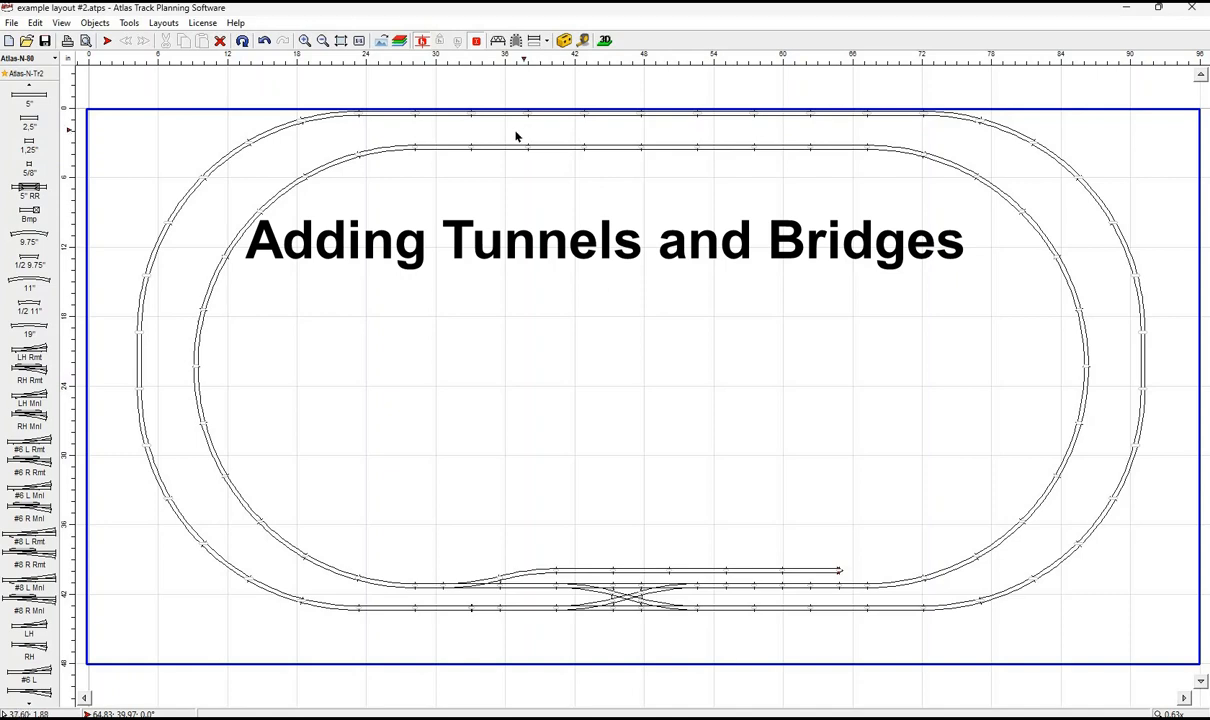
Make the inner loop's upper-right run down to mid-side a tunnel, and the leftmost 5" straight of its upper side a bridge.
drag(513, 131, 1123, 402)
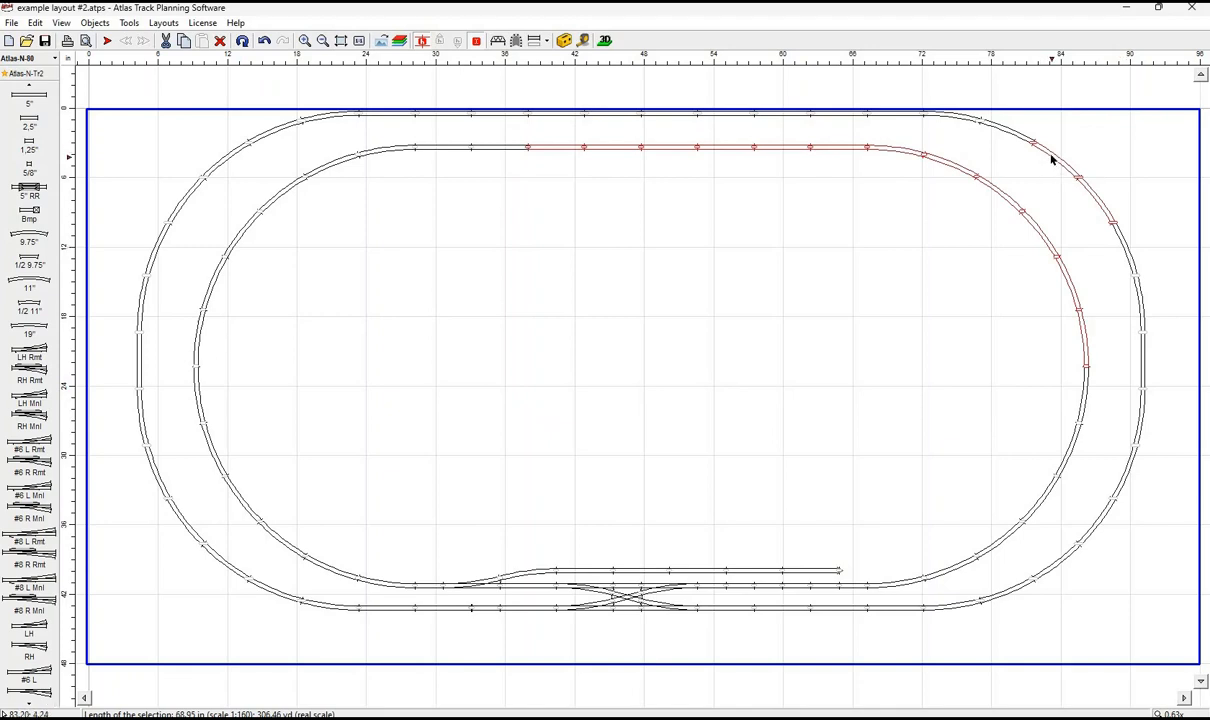
shift+click(1101, 206)
click(516, 40)
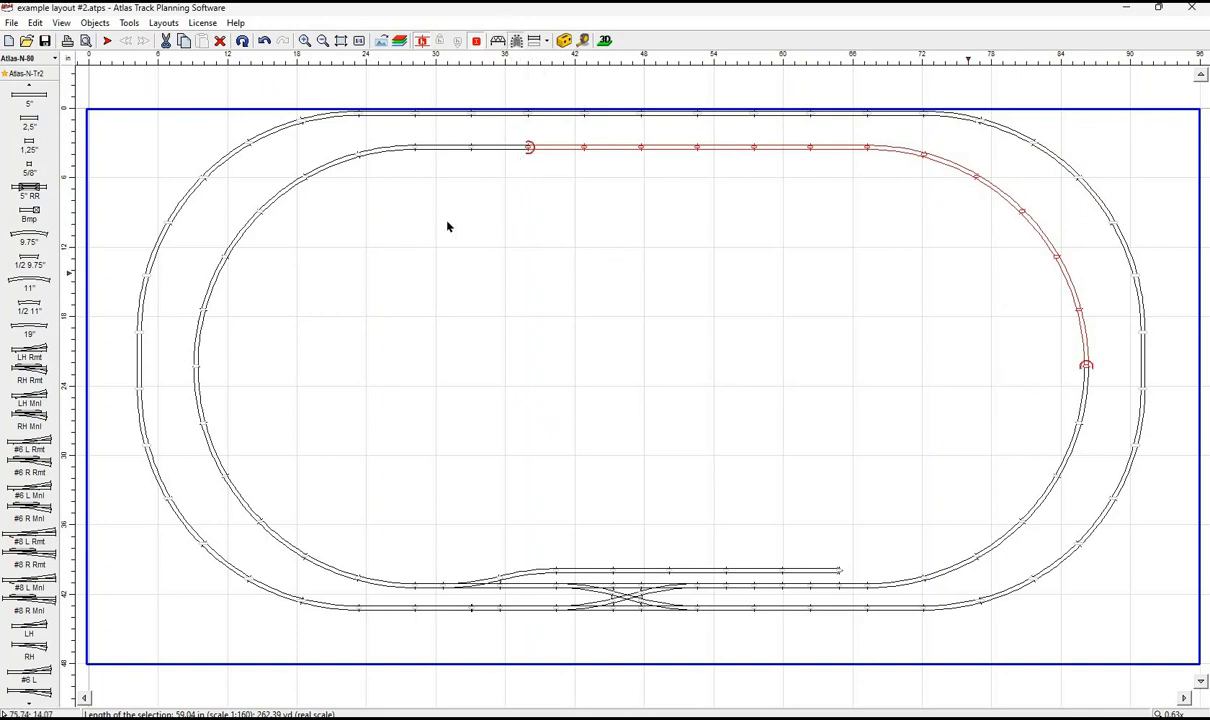
click(442, 150)
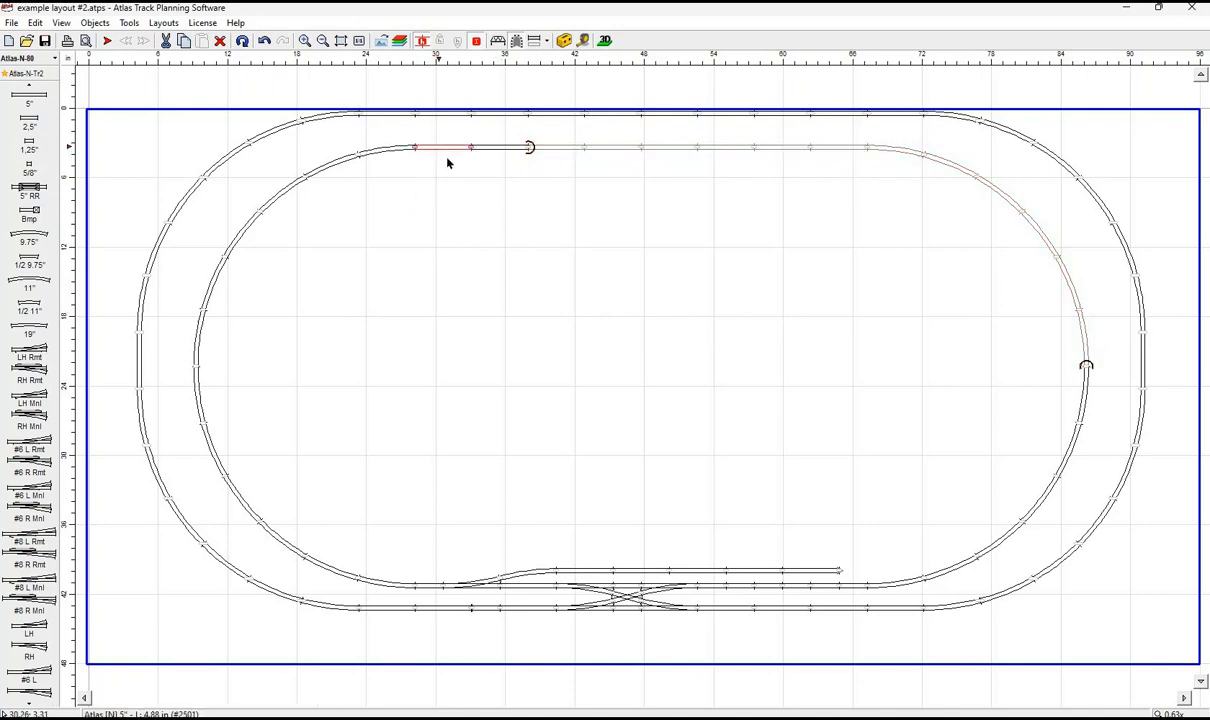
click(476, 41)
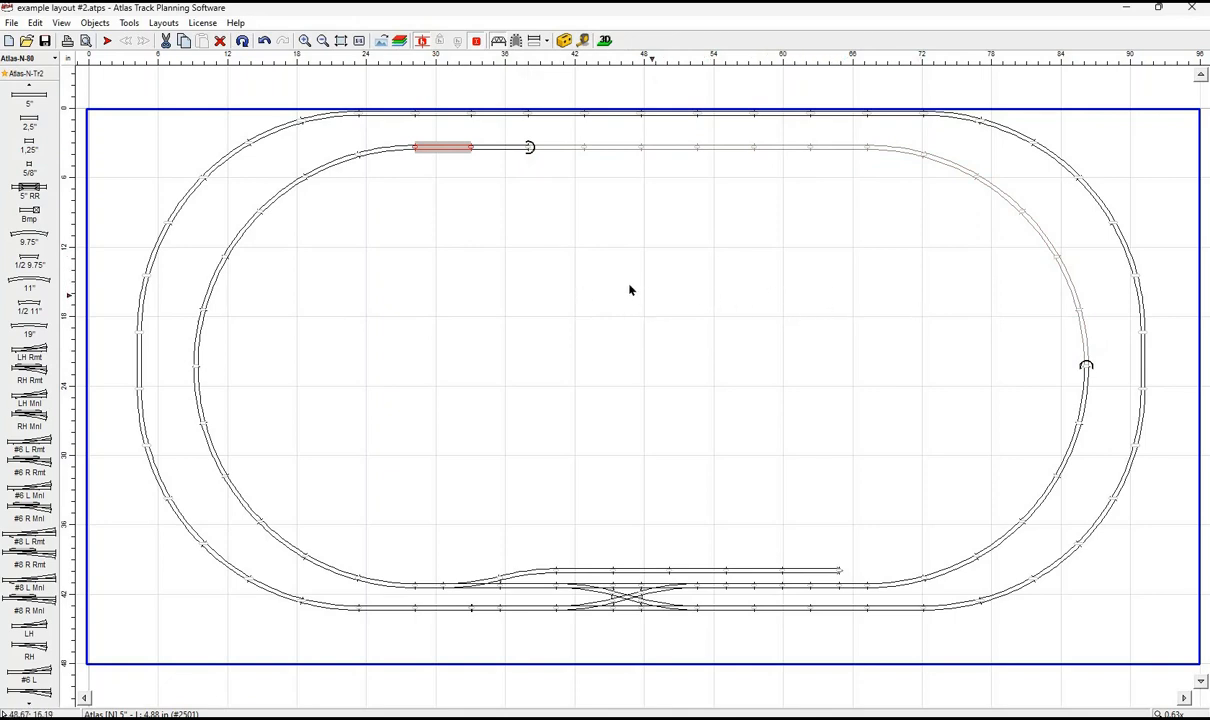
Show the layout in 3D and orbit it to examine the elevated outer loop and the inner loop's tunnel and bridge.
click(35, 22)
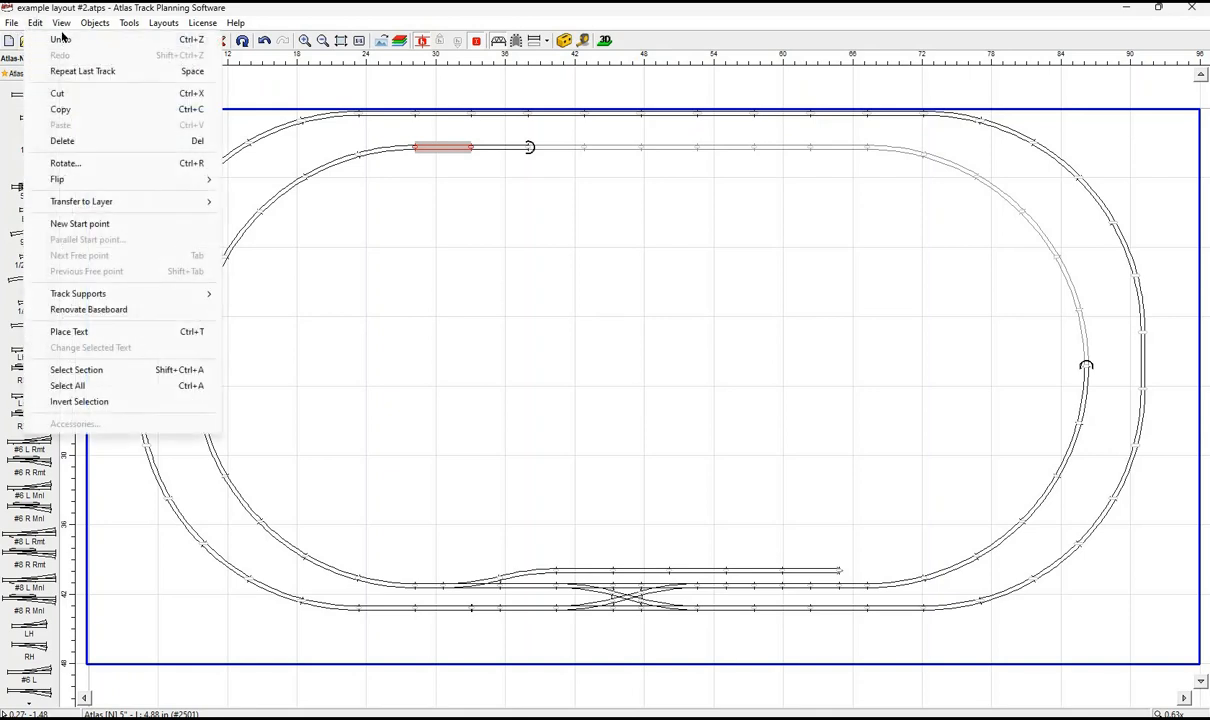
mouse_move(62, 22)
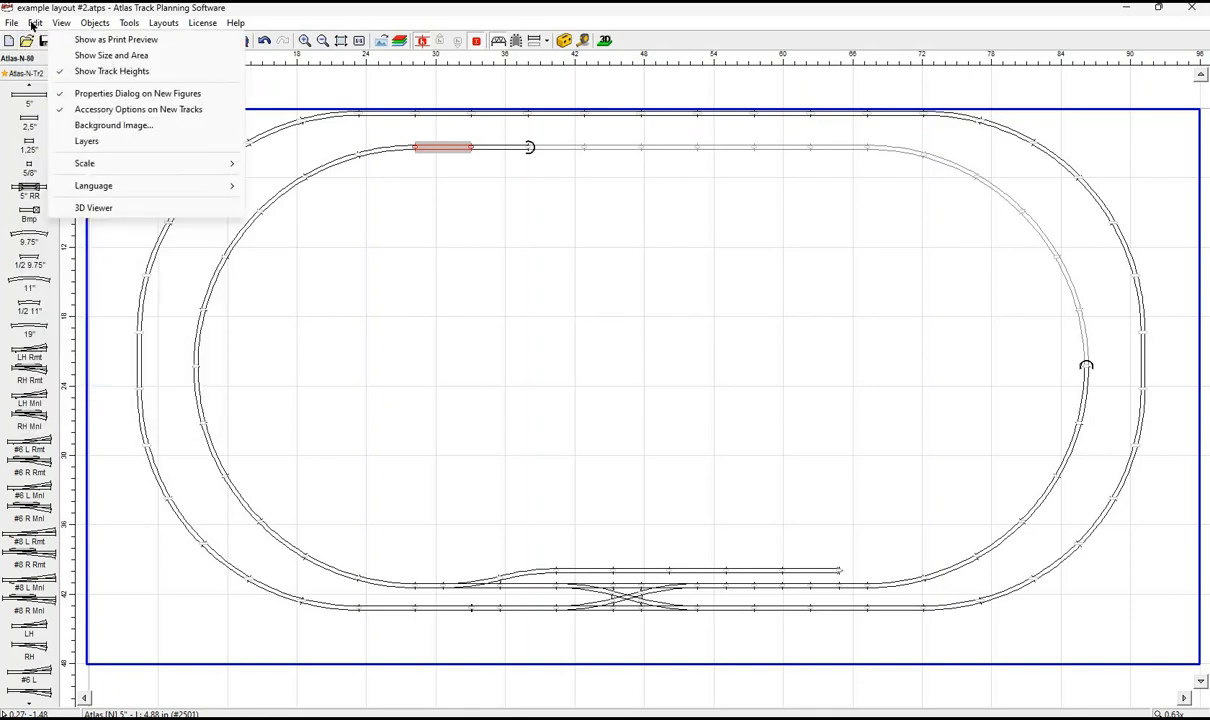
click(94, 209)
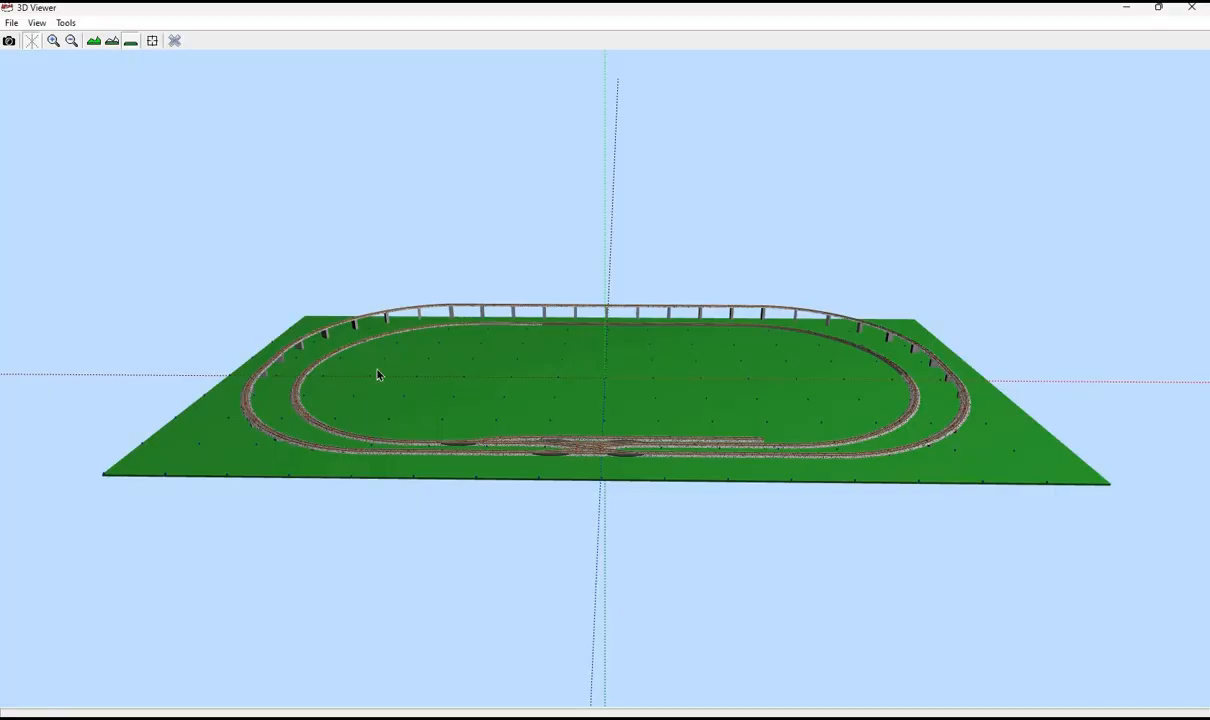
mouse_move(236, 352)
mouse_down()
mouse_move(319, 351)
mouse_move(327, 340)
mouse_move(295, 357)
mouse_move(226, 345)
mouse_up()
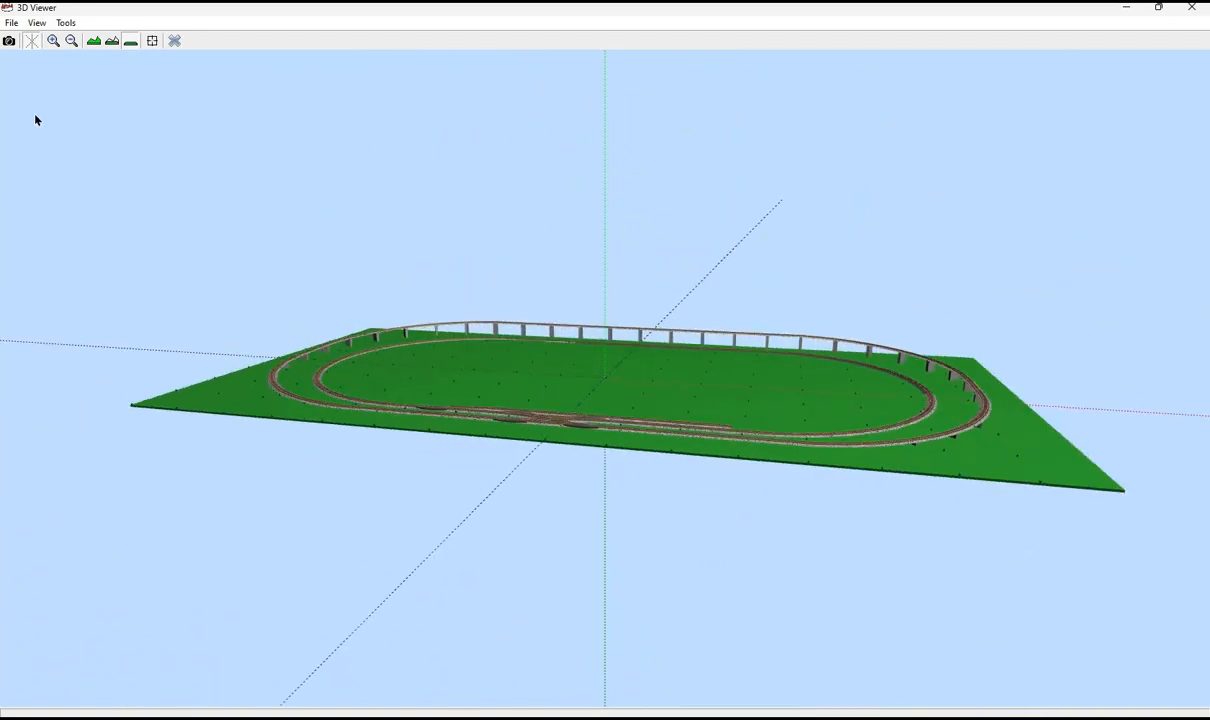
Display the full terrain in 3D to examine the tunnel and raised track, and close the 3D view.
click(93, 41)
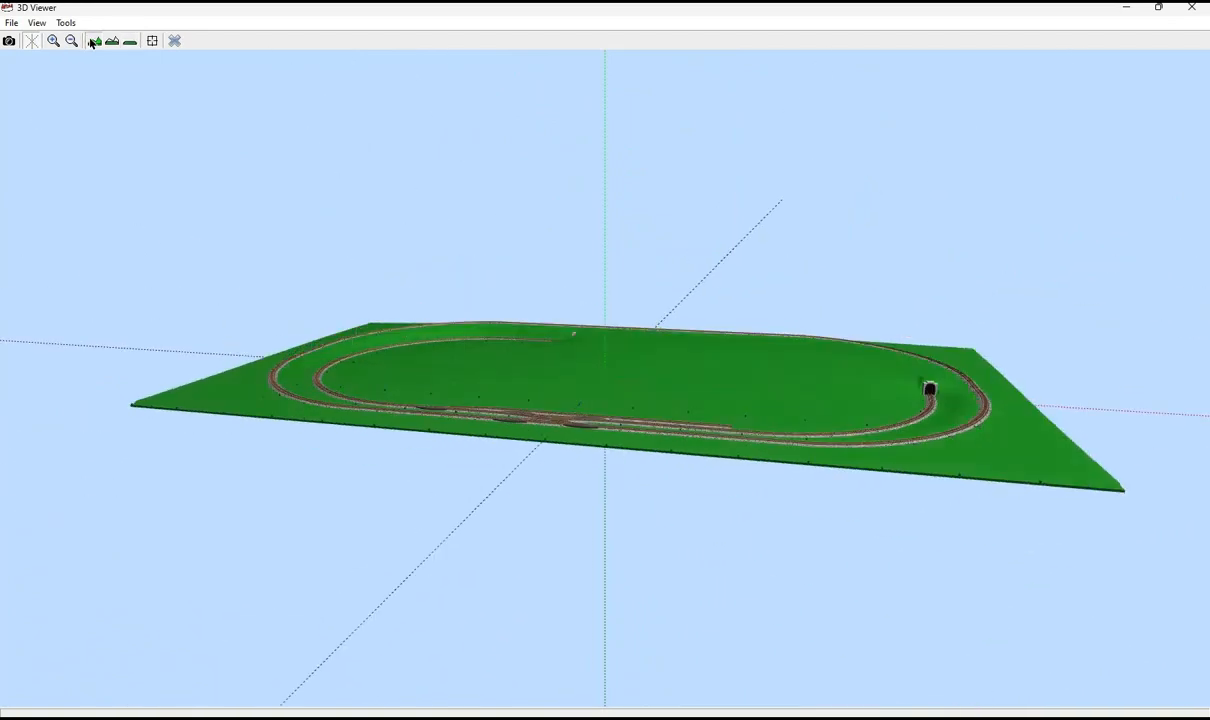
right_click(217, 362)
click(227, 388)
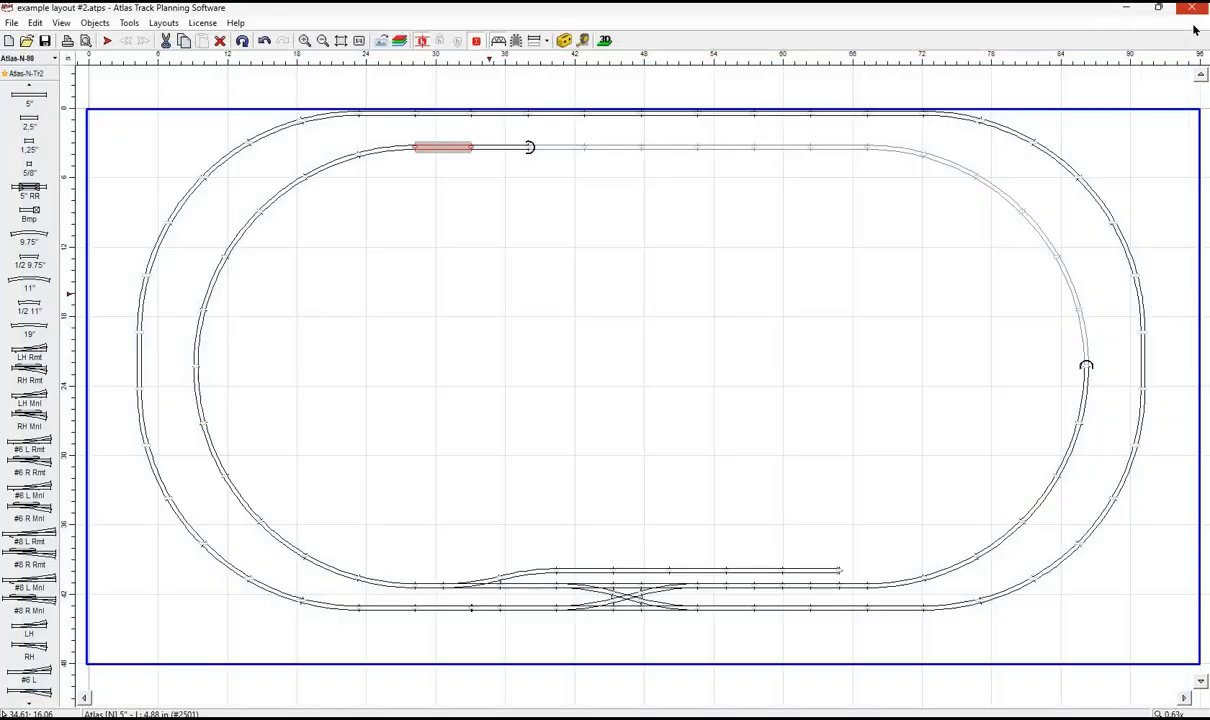
click(1191, 8)
Undo the inner loop's bridge and move all the track about 2.5" down from the baseboard's upper edge.
click(1075, 117)
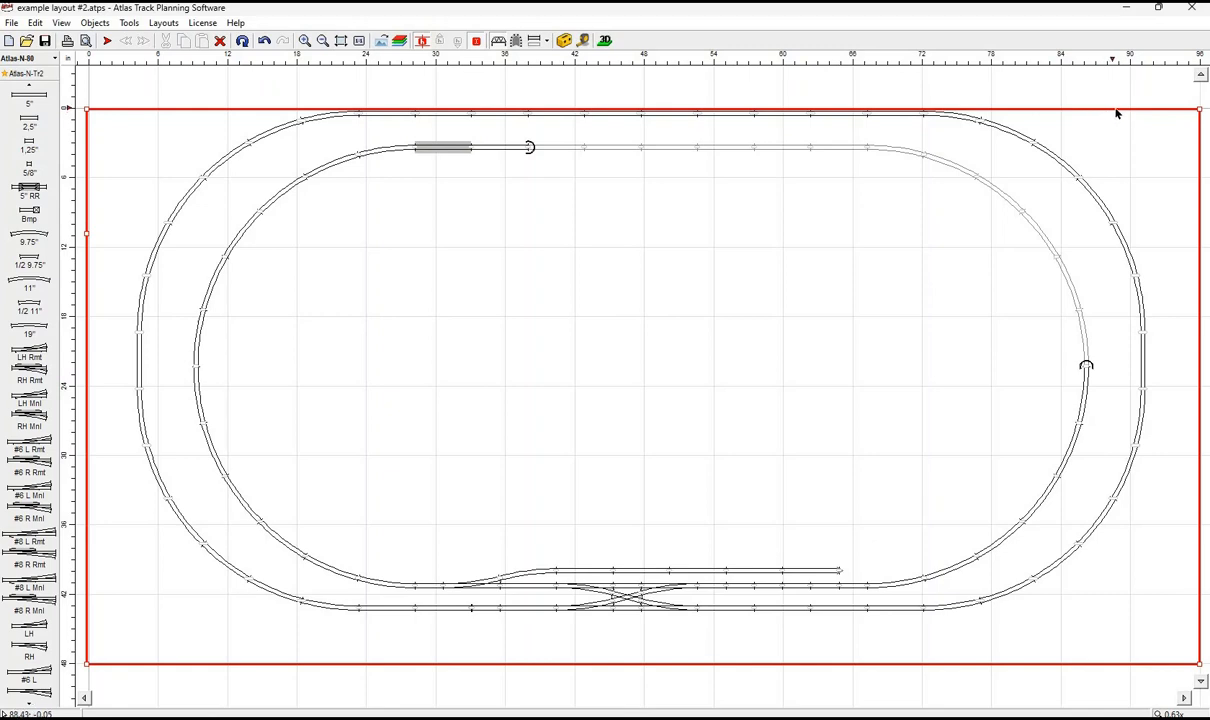
click(584, 41)
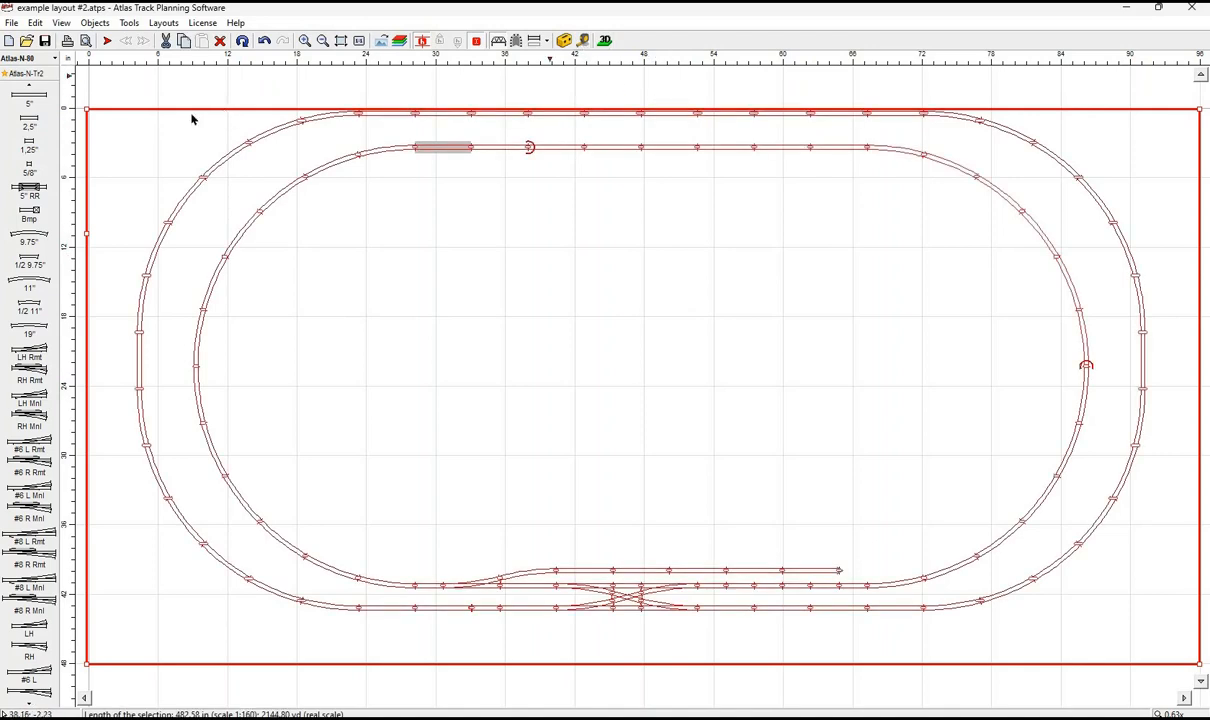
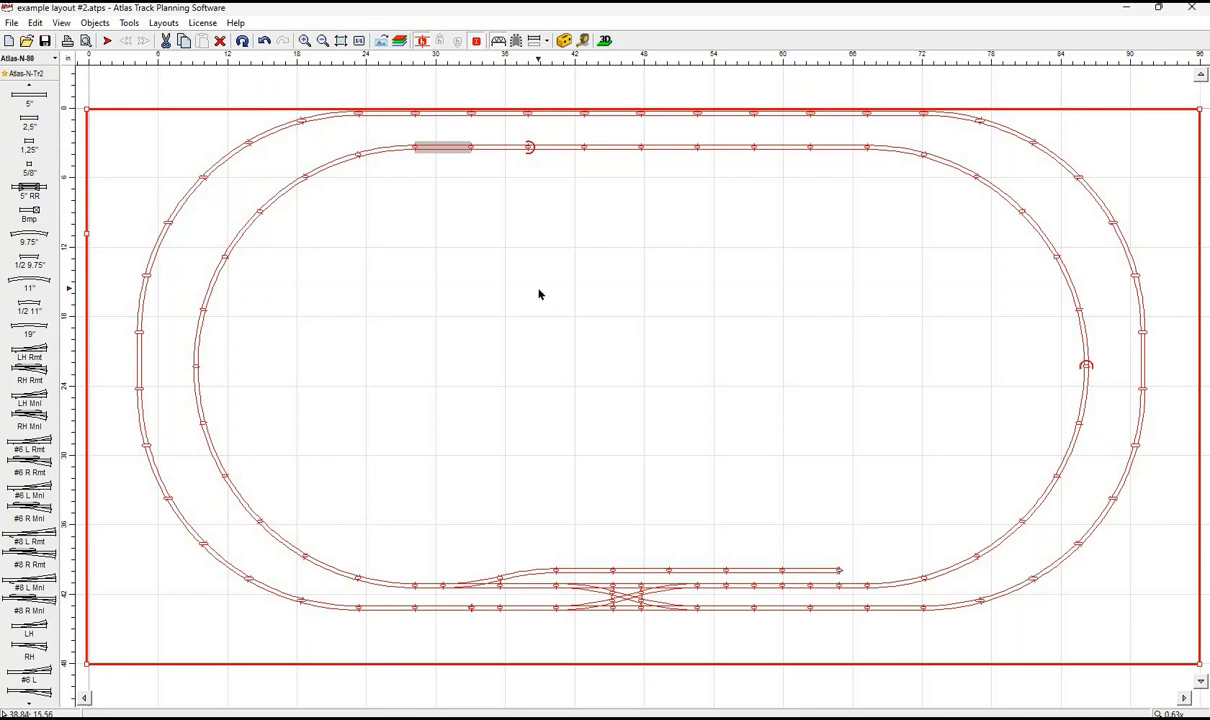
key(ctrl+z)
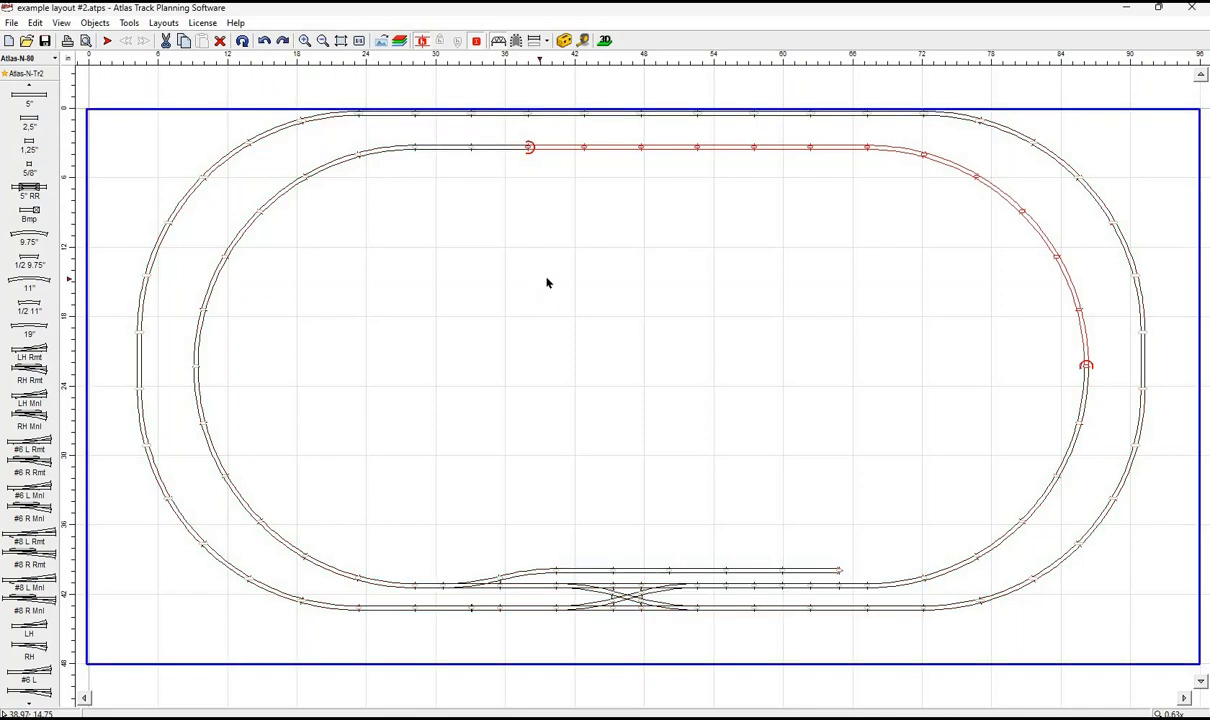
drag(106, 77, 1161, 640)
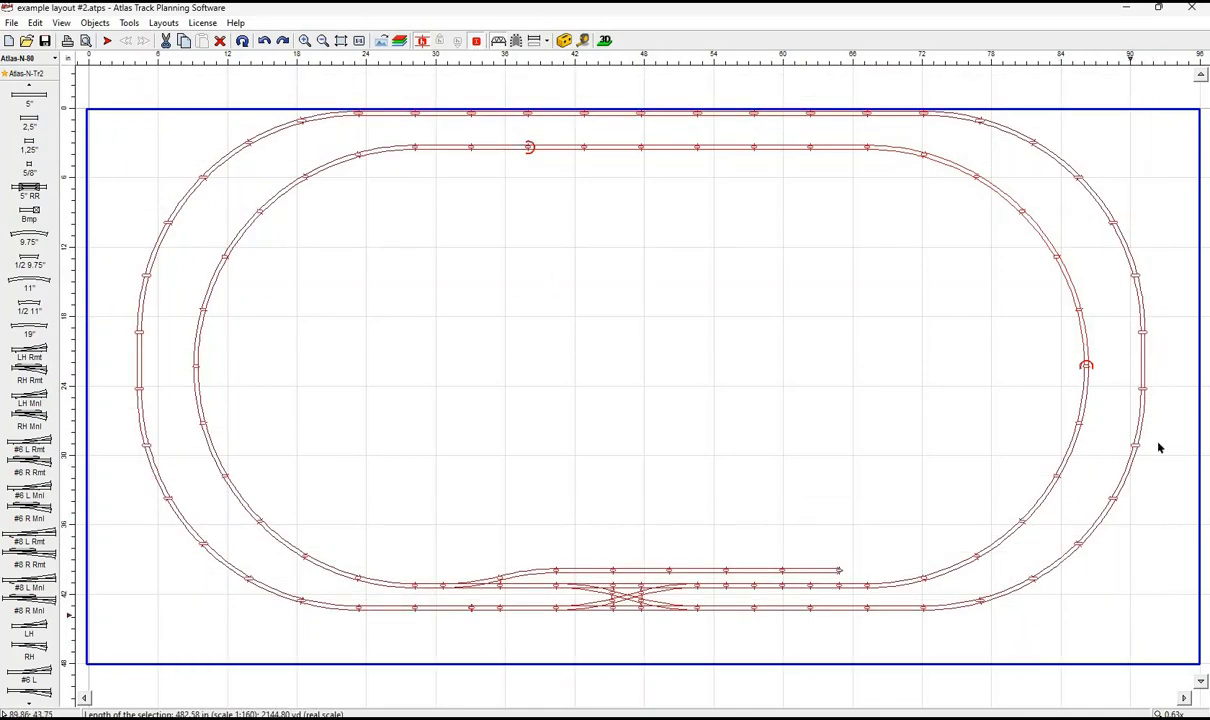
right_click(589, 152)
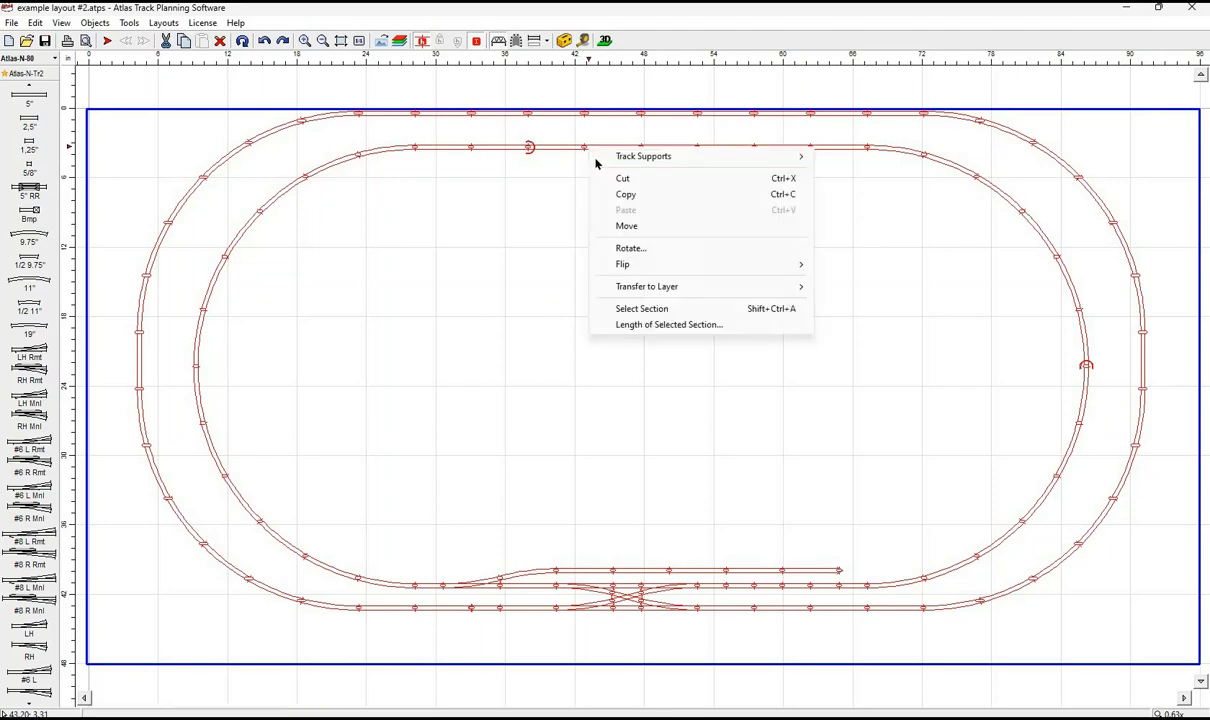
click(626, 227)
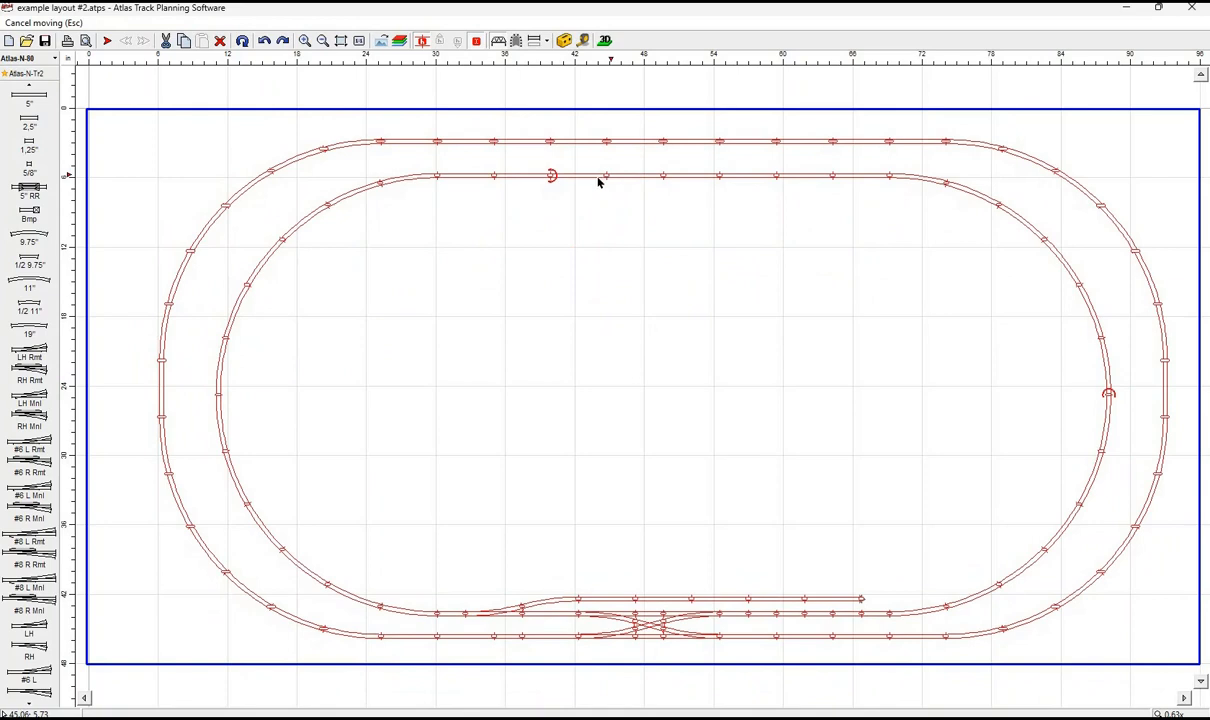
click(597, 181)
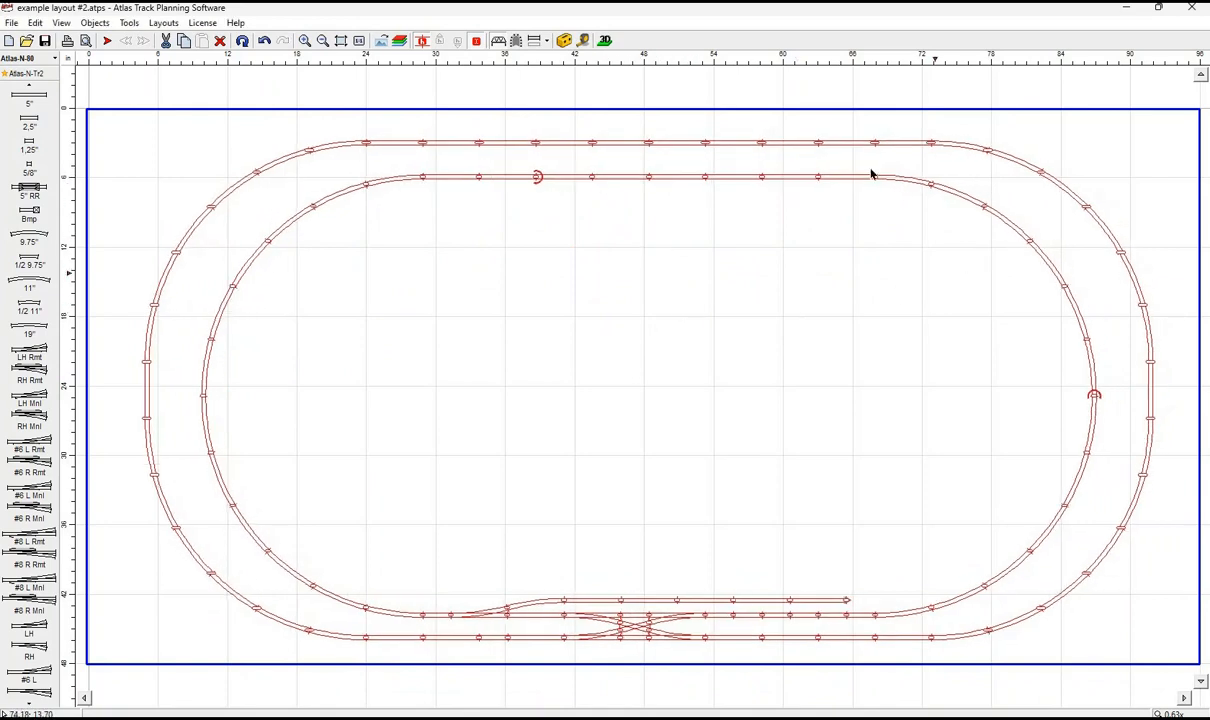
Insert four new points on the baseboard's upper edge, at about 37", 43", 50" and 55" along it.
click(484, 115)
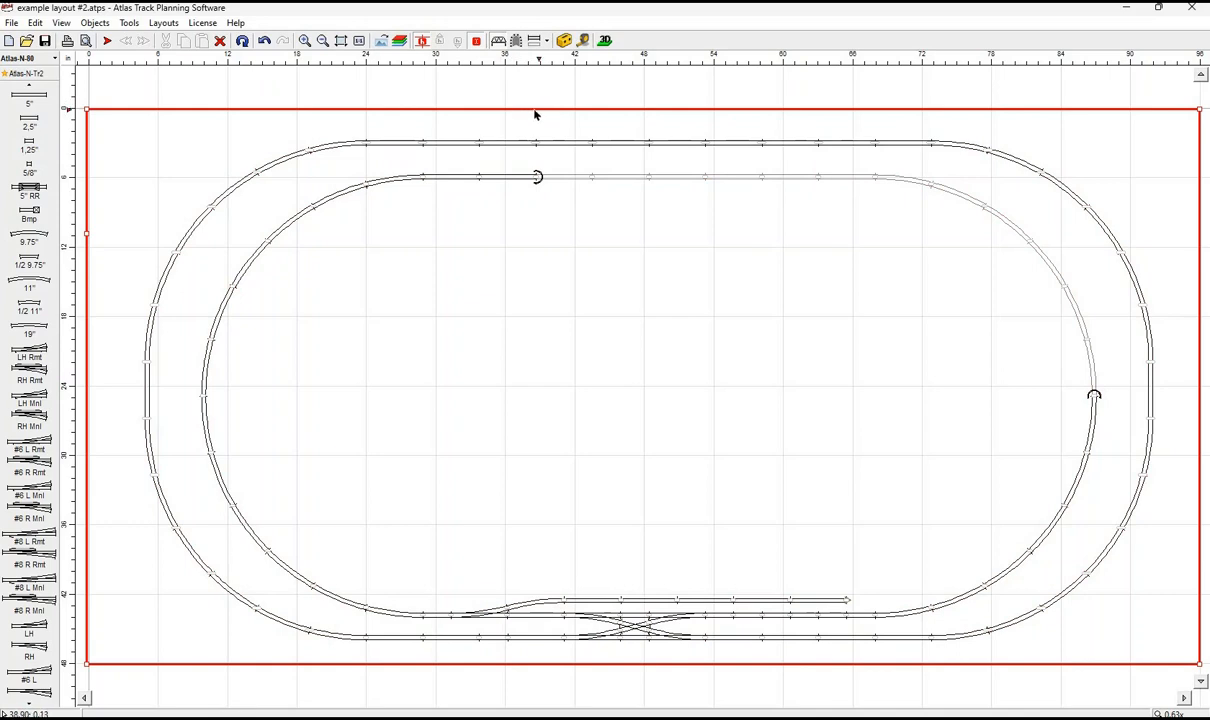
right_click(521, 117)
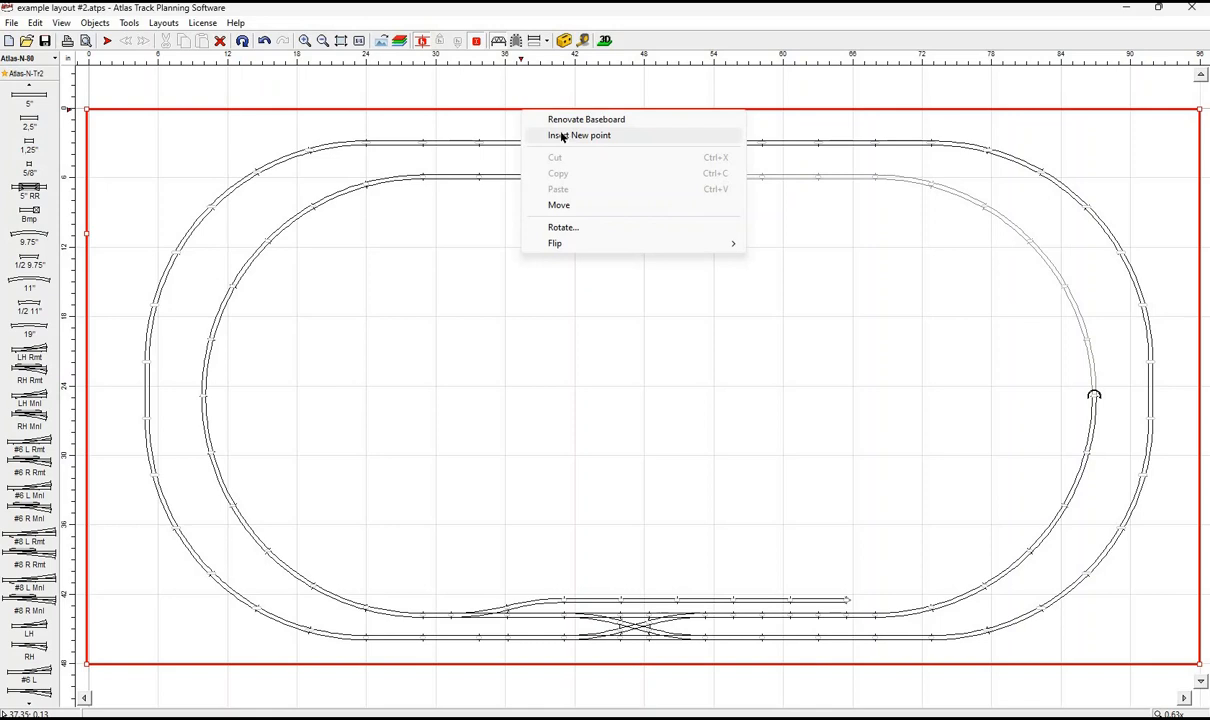
click(565, 135)
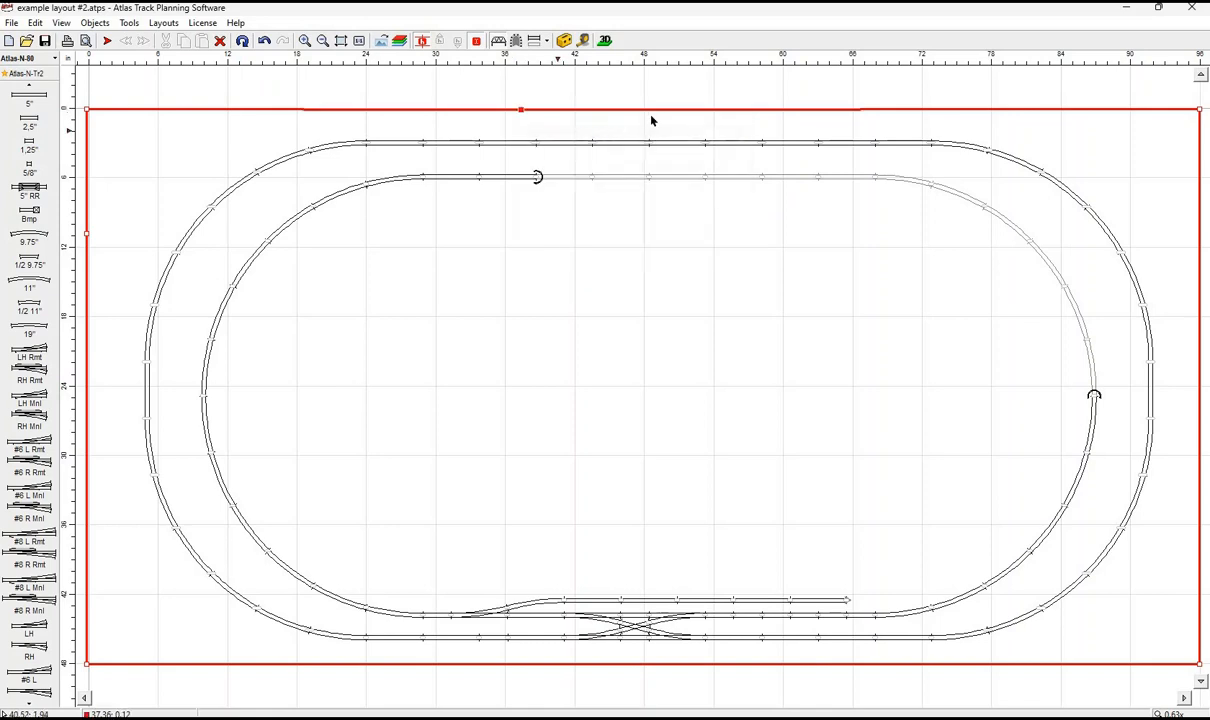
right_click(730, 115)
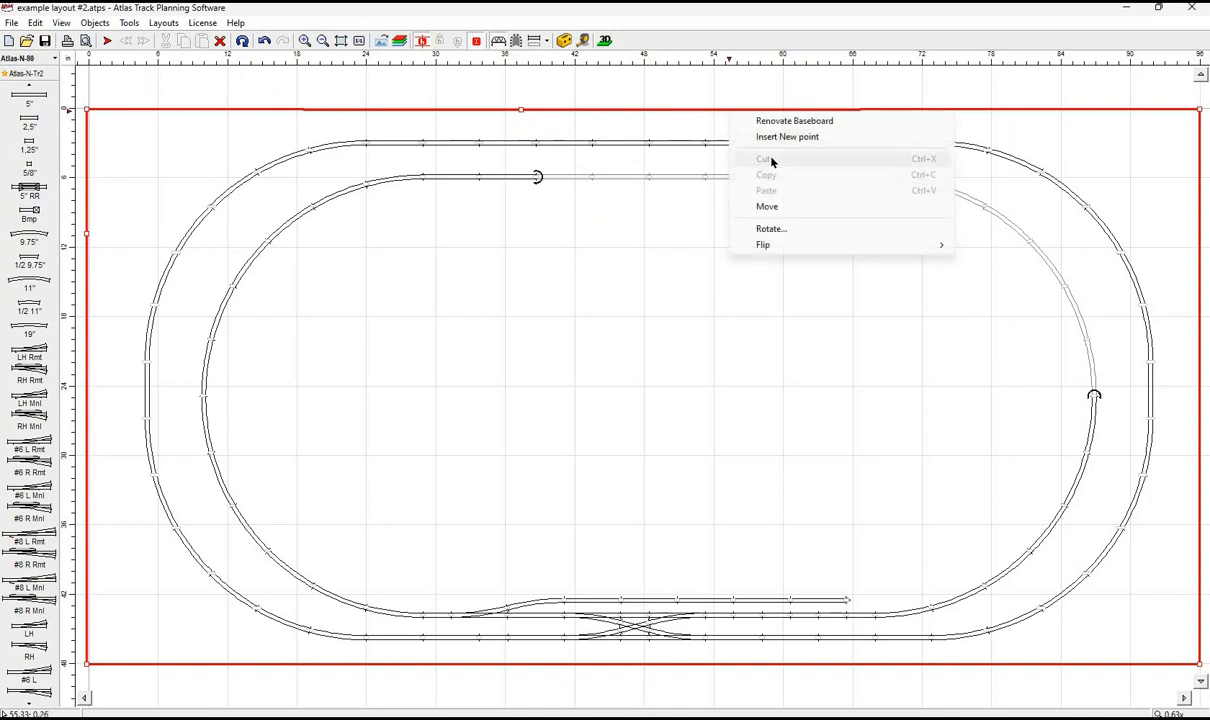
click(785, 137)
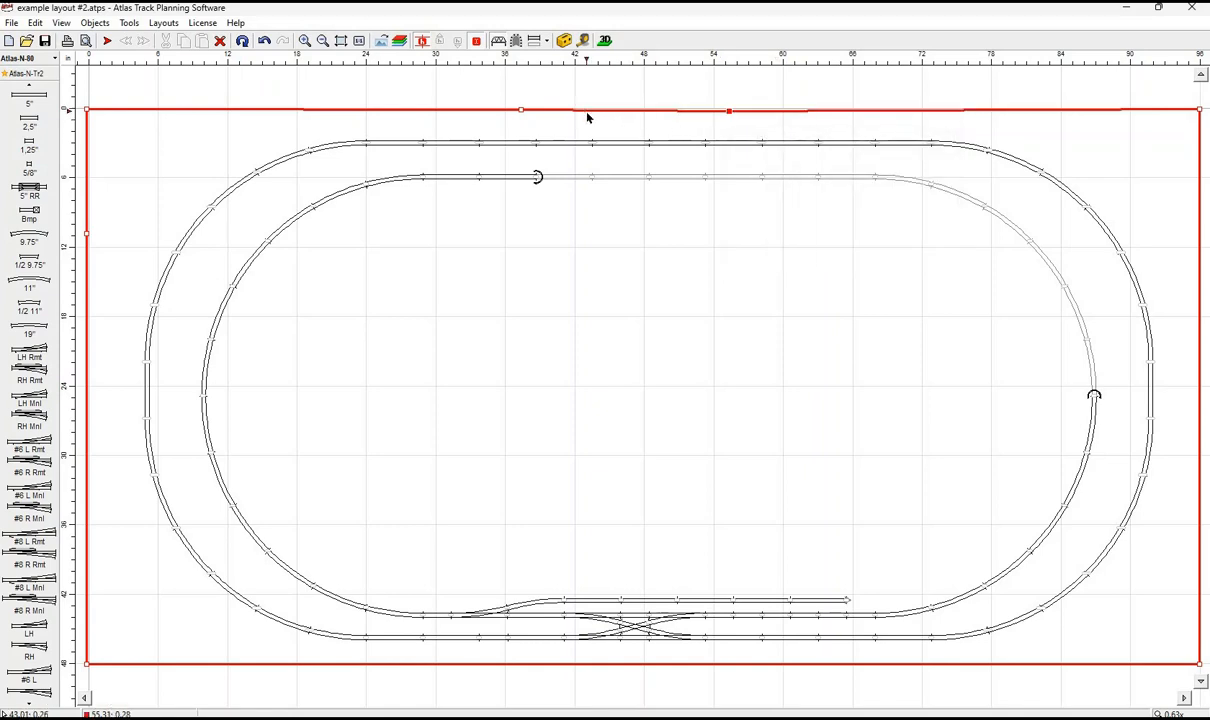
right_click(588, 118)
click(645, 137)
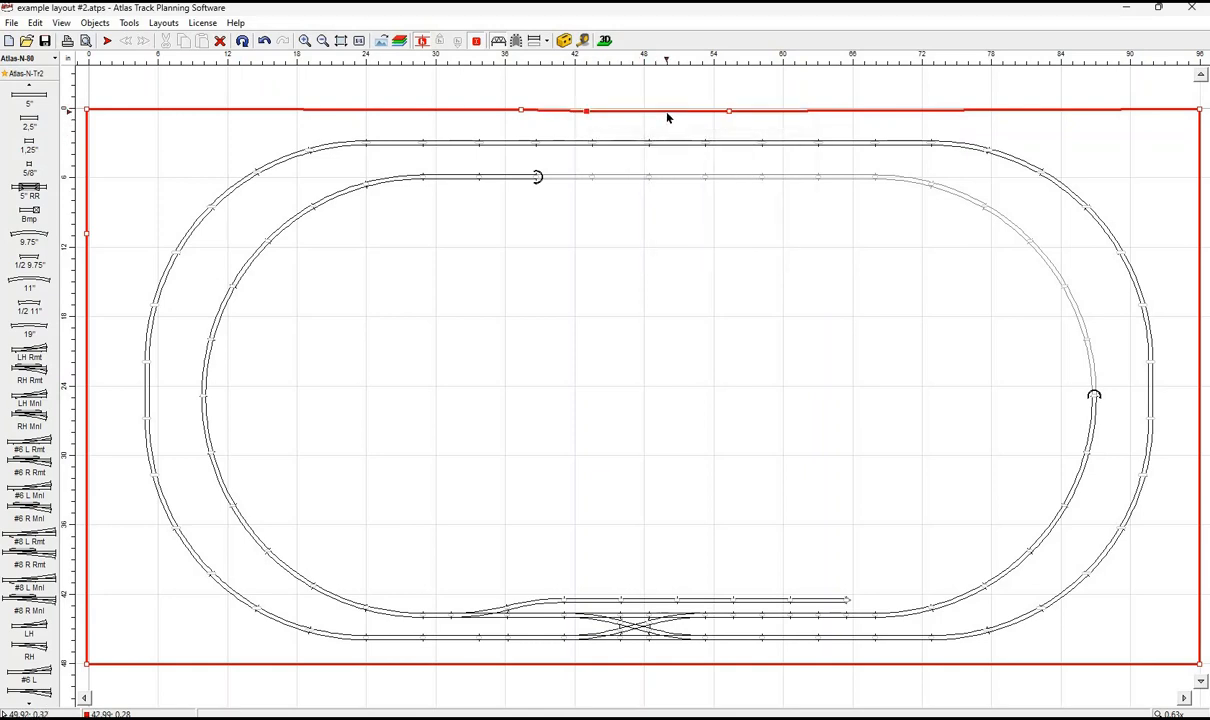
right_click(668, 116)
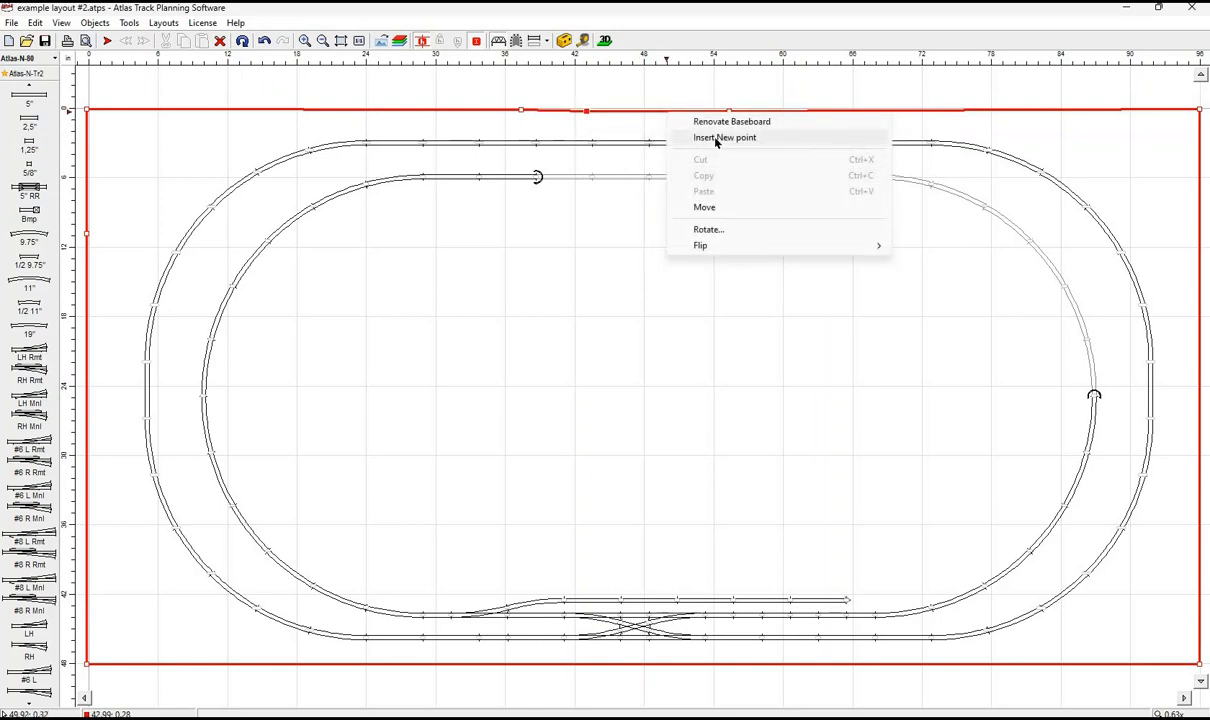
click(715, 139)
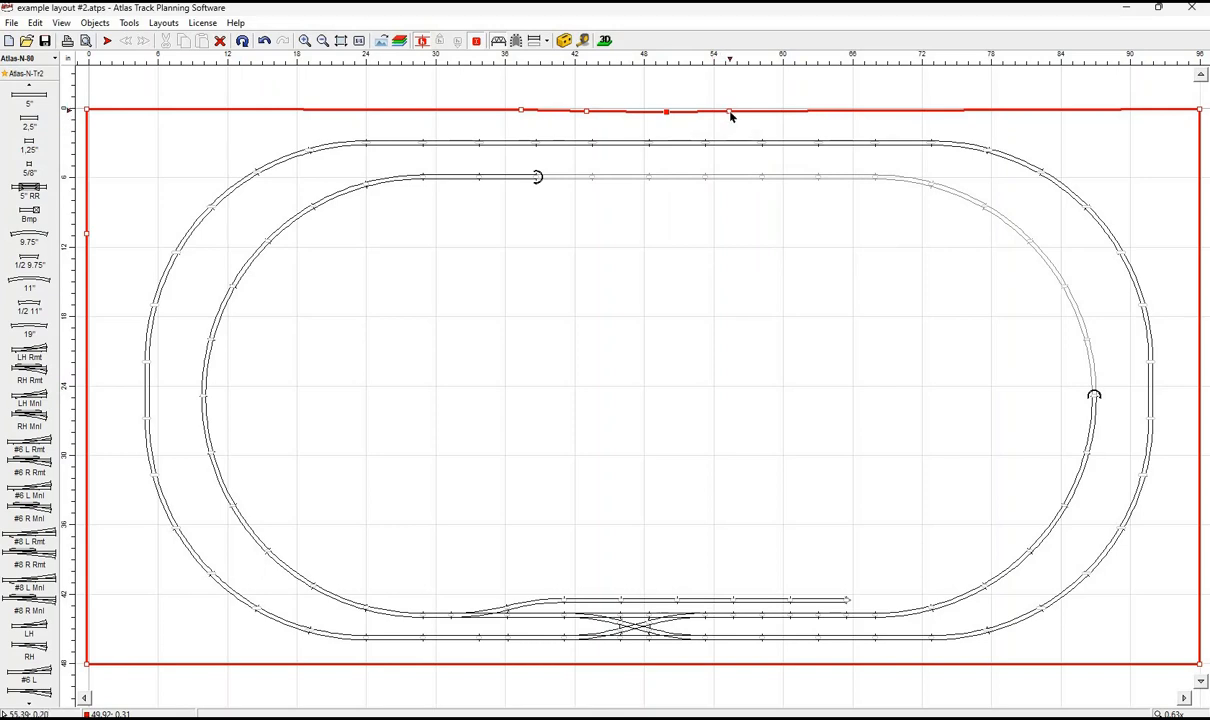
Reposition the new baseboard points to form a rectangular notch about 18" wide and 4.3" deep beneath the outer loop's upper side.
click(730, 112)
drag(730, 111, 730, 109)
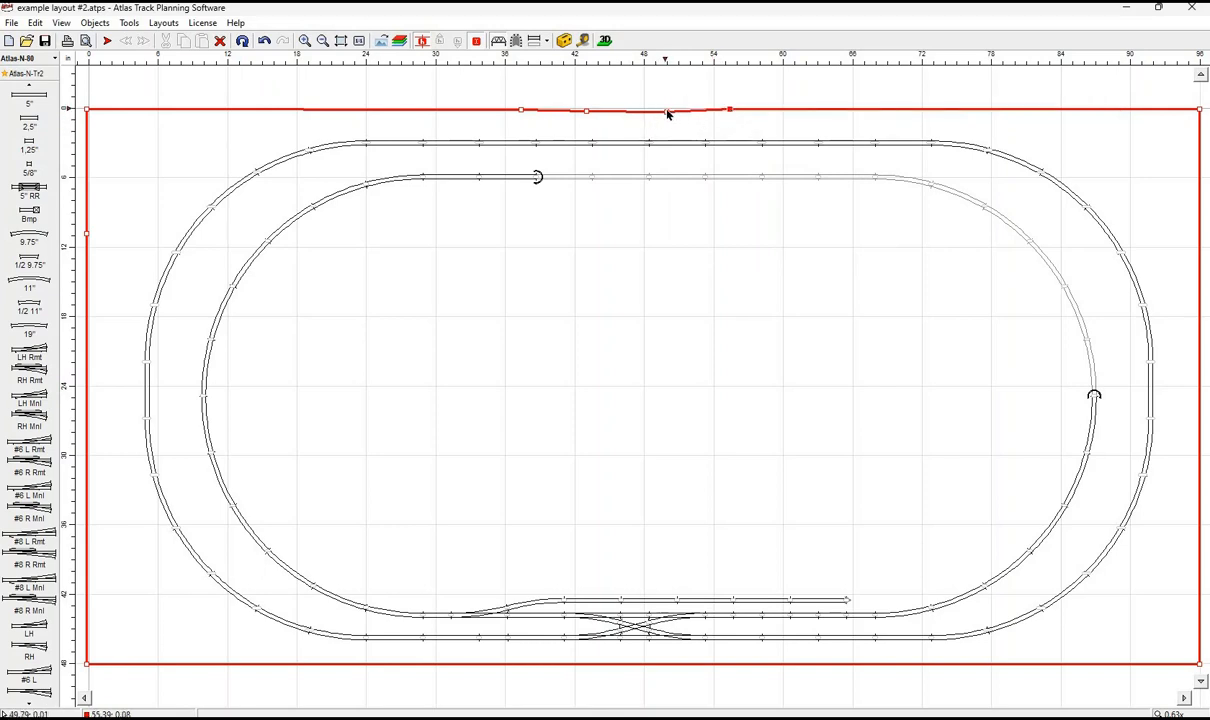
drag(672, 124, 731, 165)
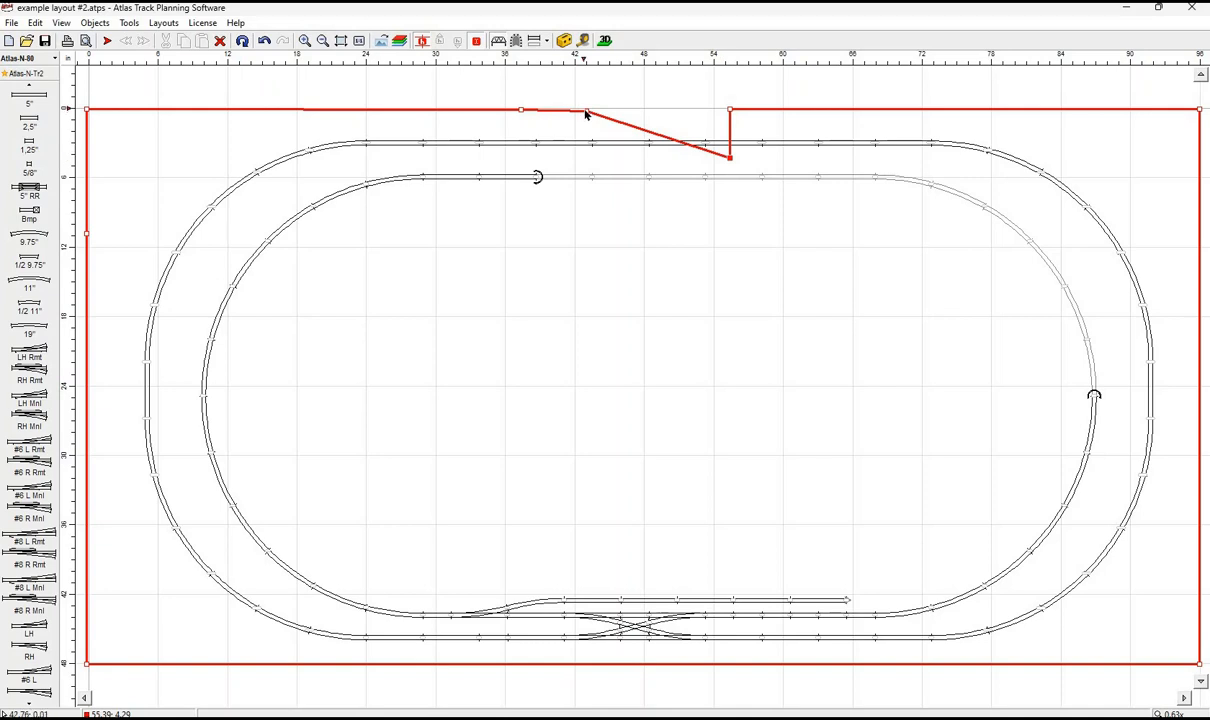
drag(588, 118, 521, 161)
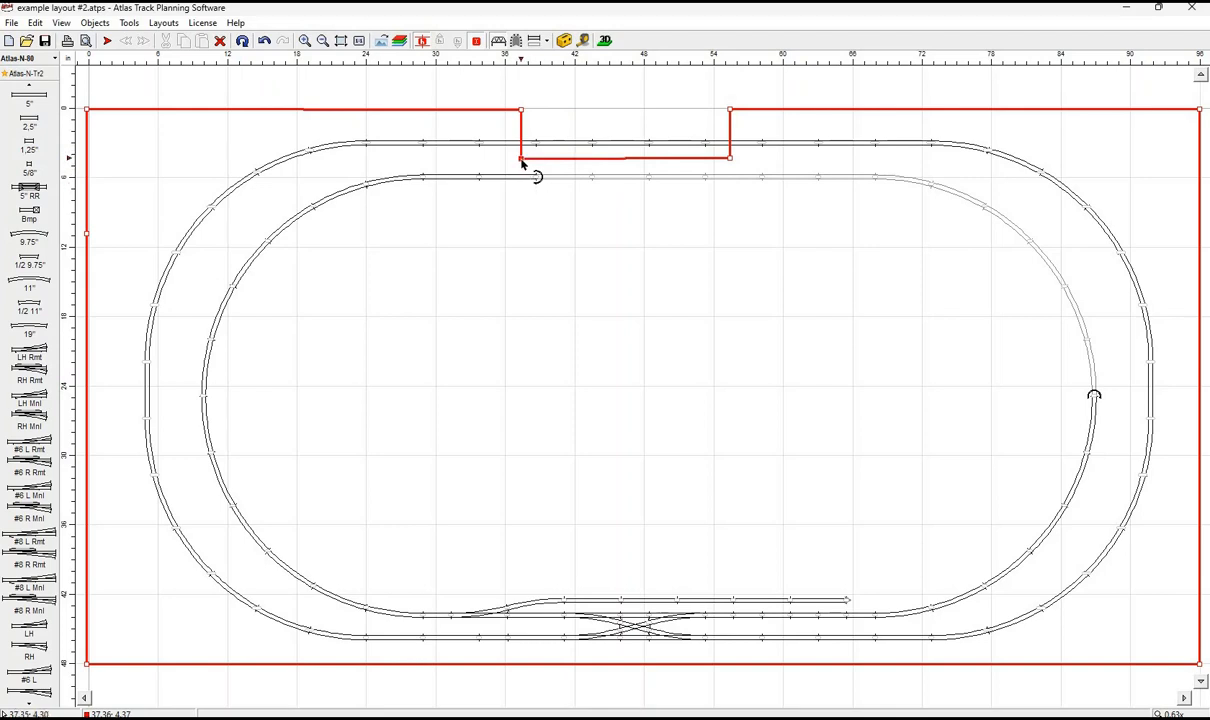
drag(521, 161, 522, 161)
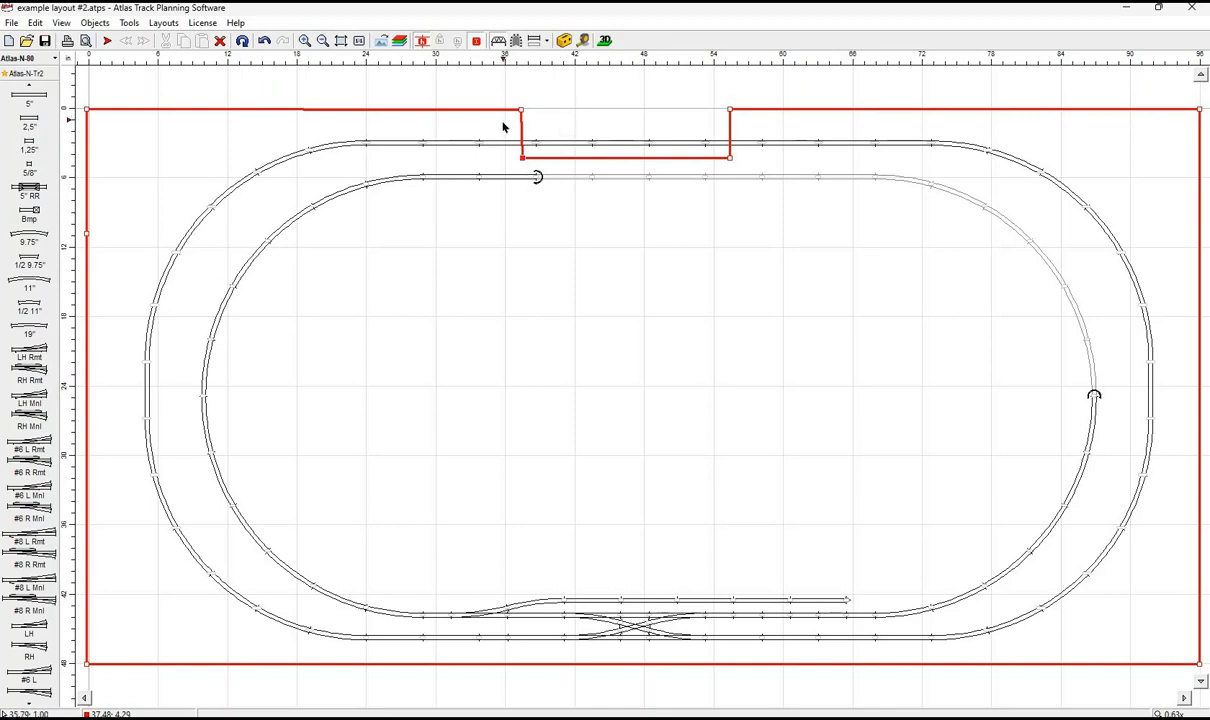
Turn the outer loop's five 5" straights that span the baseboard notch into a bridge.
drag(497, 124, 769, 160)
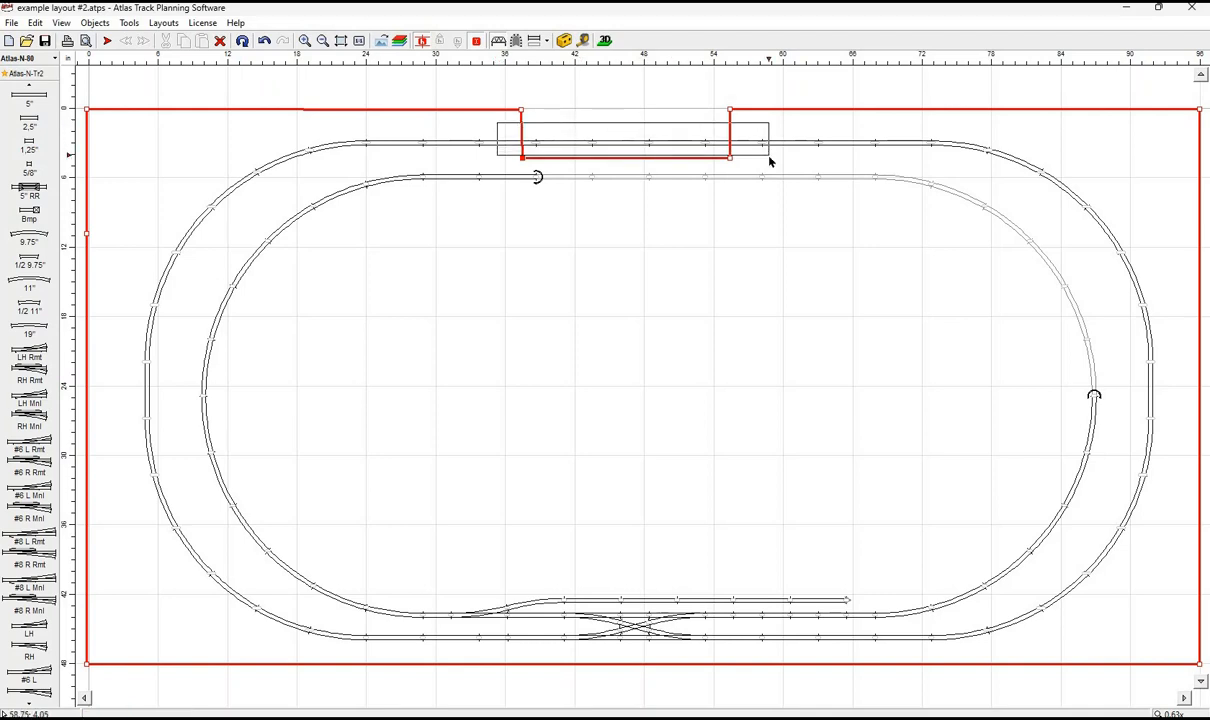
ctrl+click(486, 145)
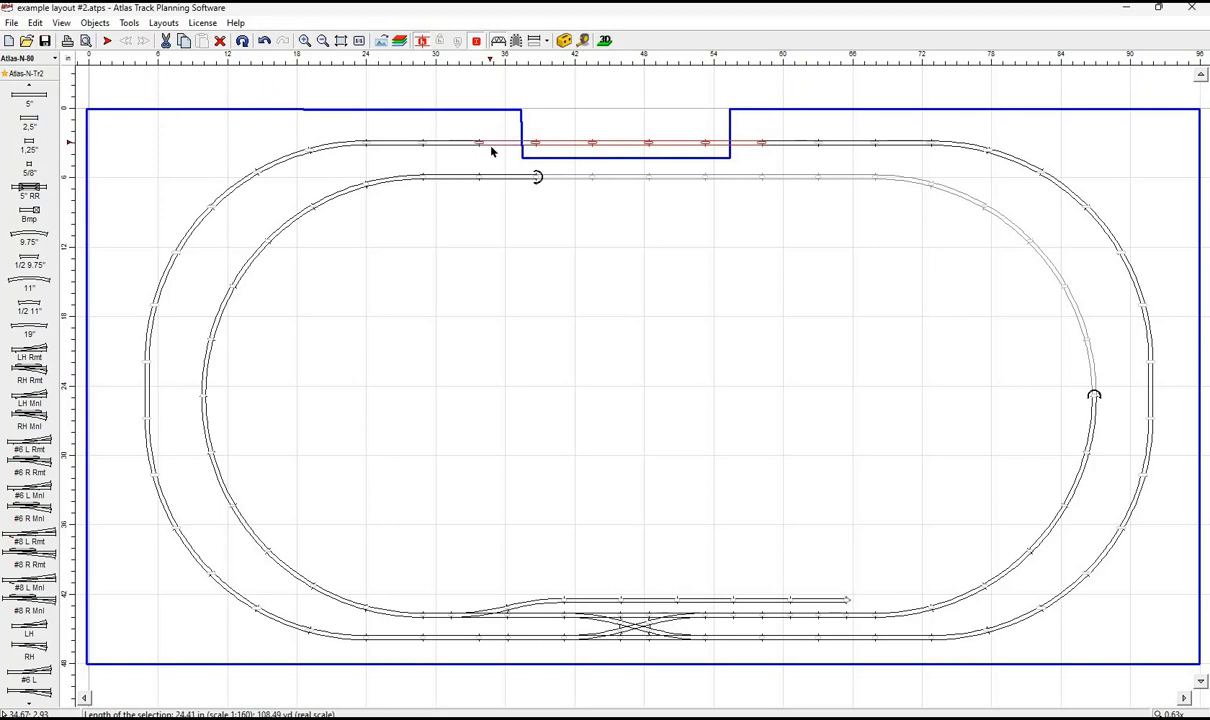
click(498, 41)
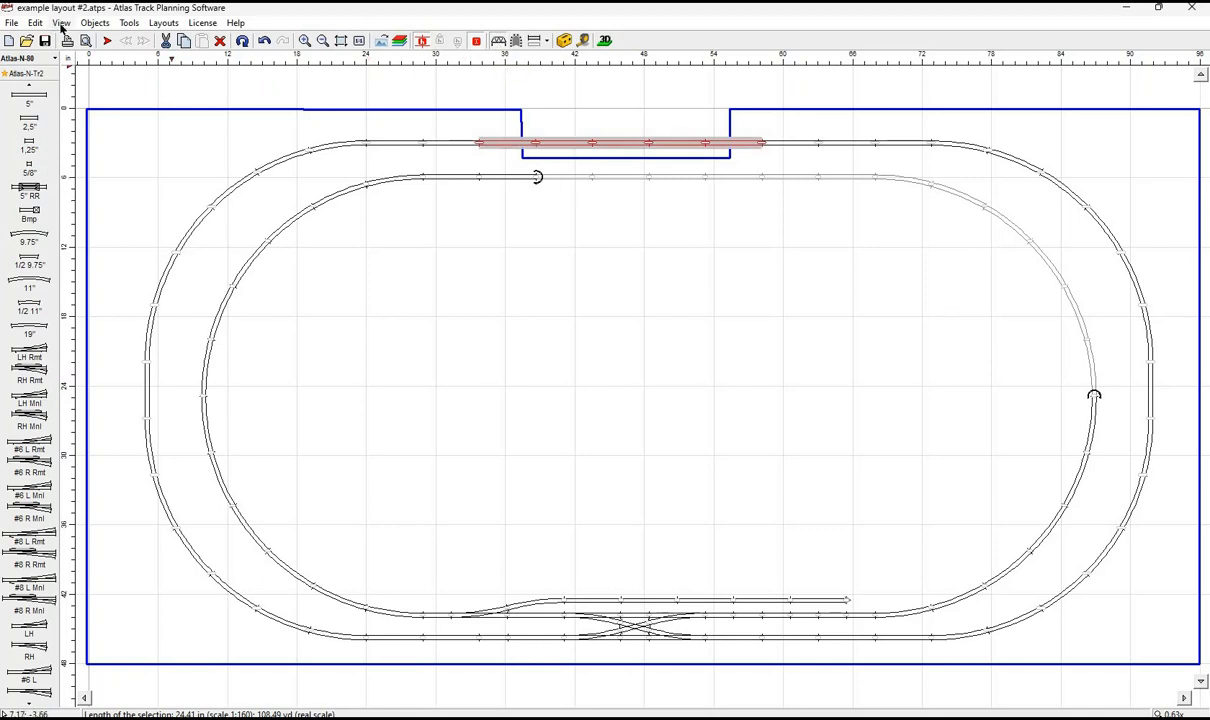
Show the layout in 3D, orbit it to examine the bridge over the baseboard notch from both sides, and close the 3D view.
click(61, 25)
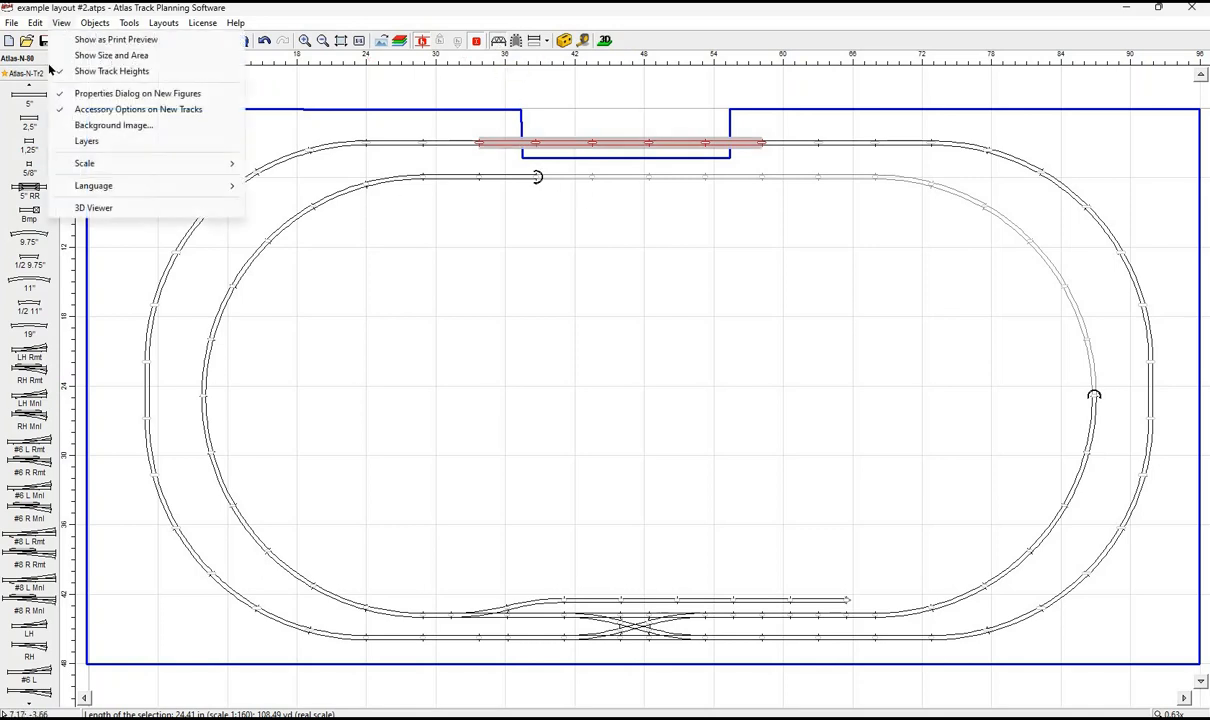
click(94, 208)
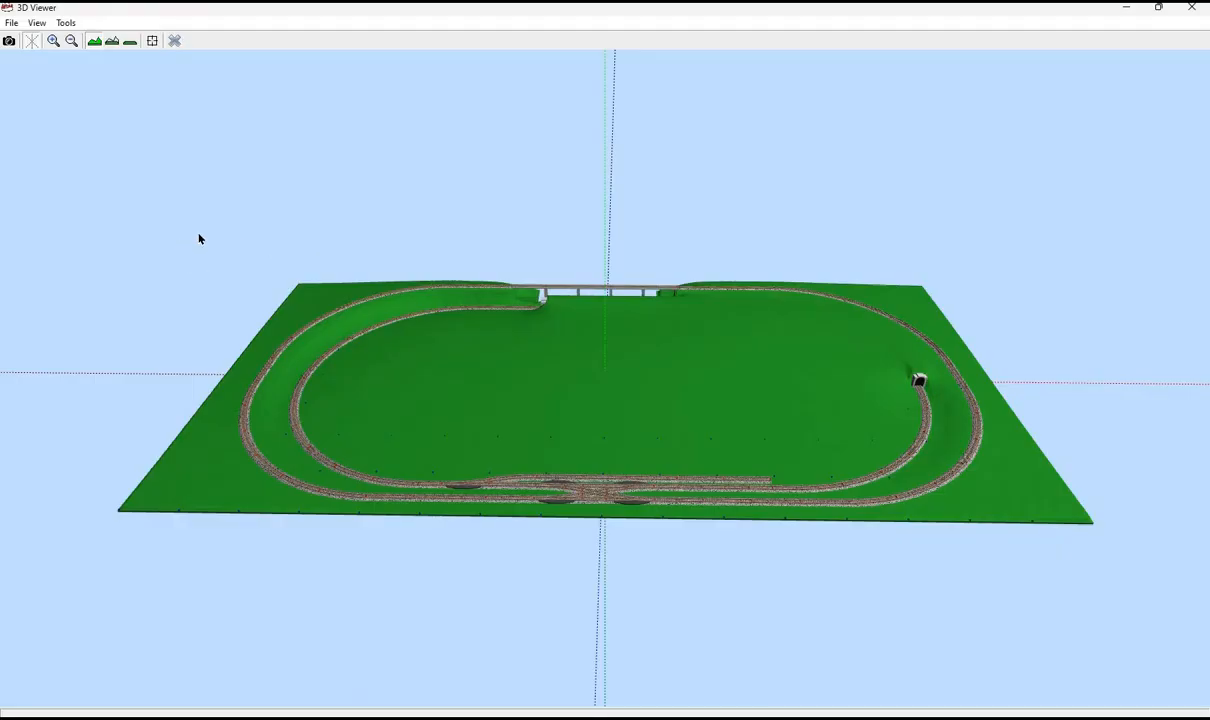
right_click(211, 262)
drag(190, 266, 298, 222)
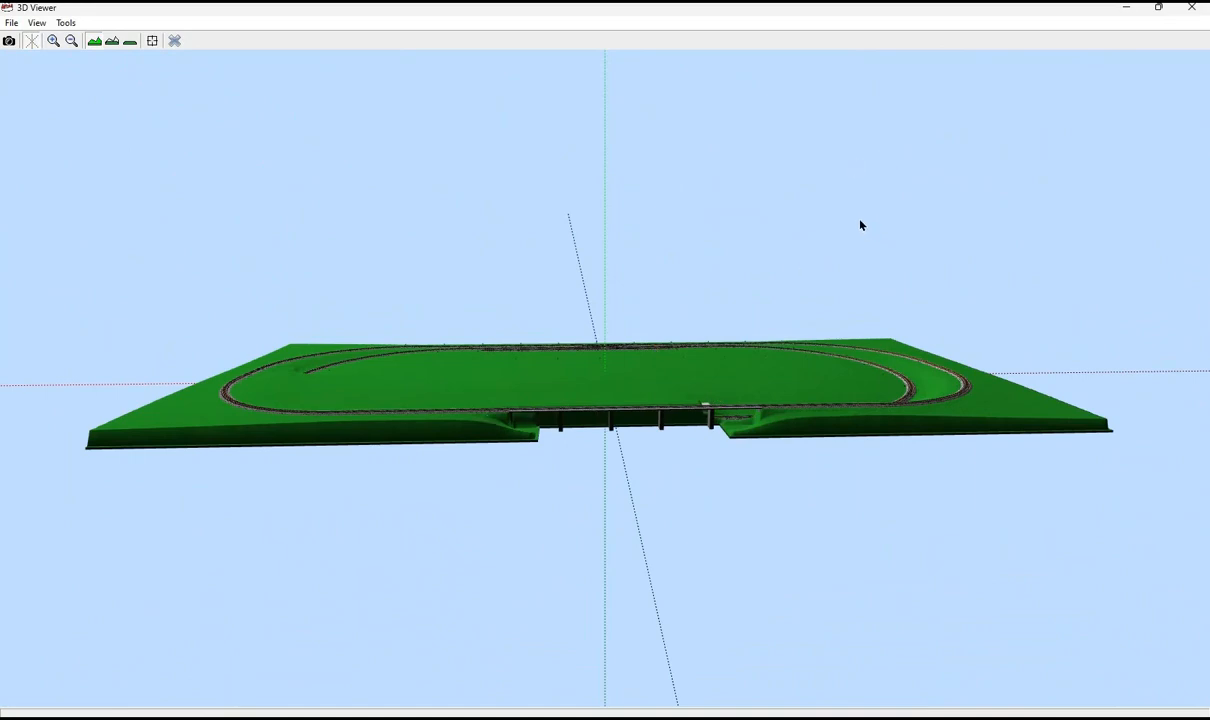
drag(834, 262, 757, 231)
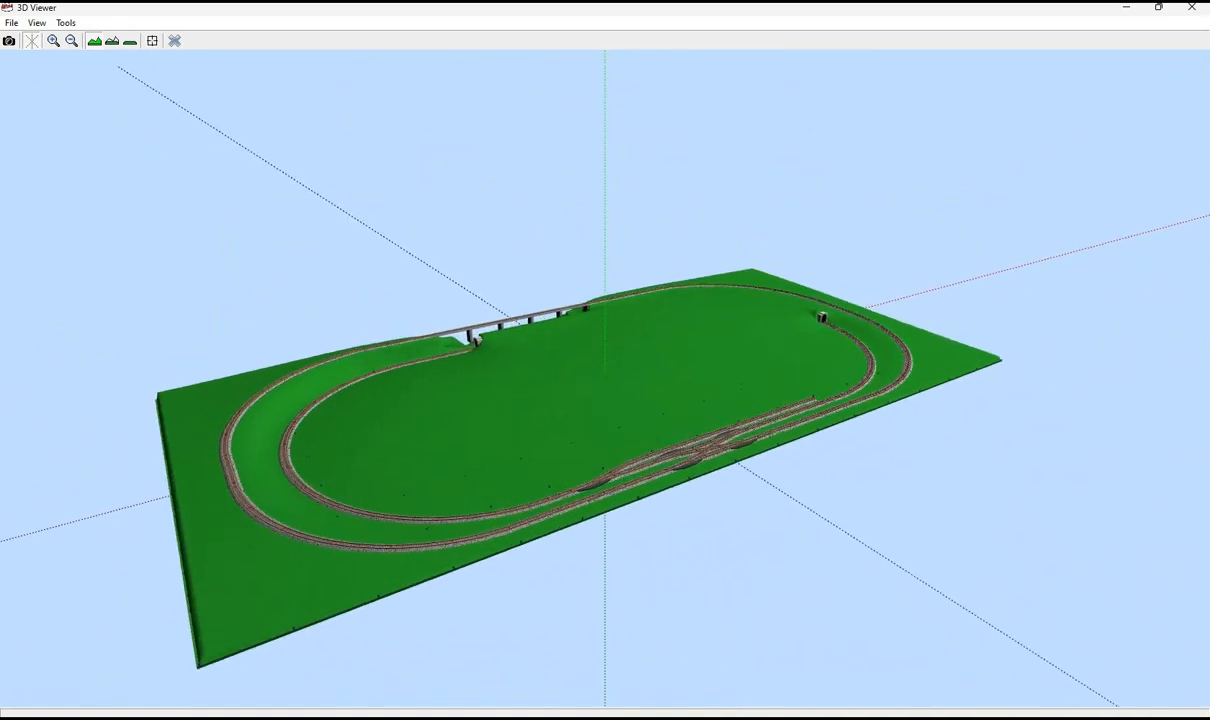
click(1191, 8)
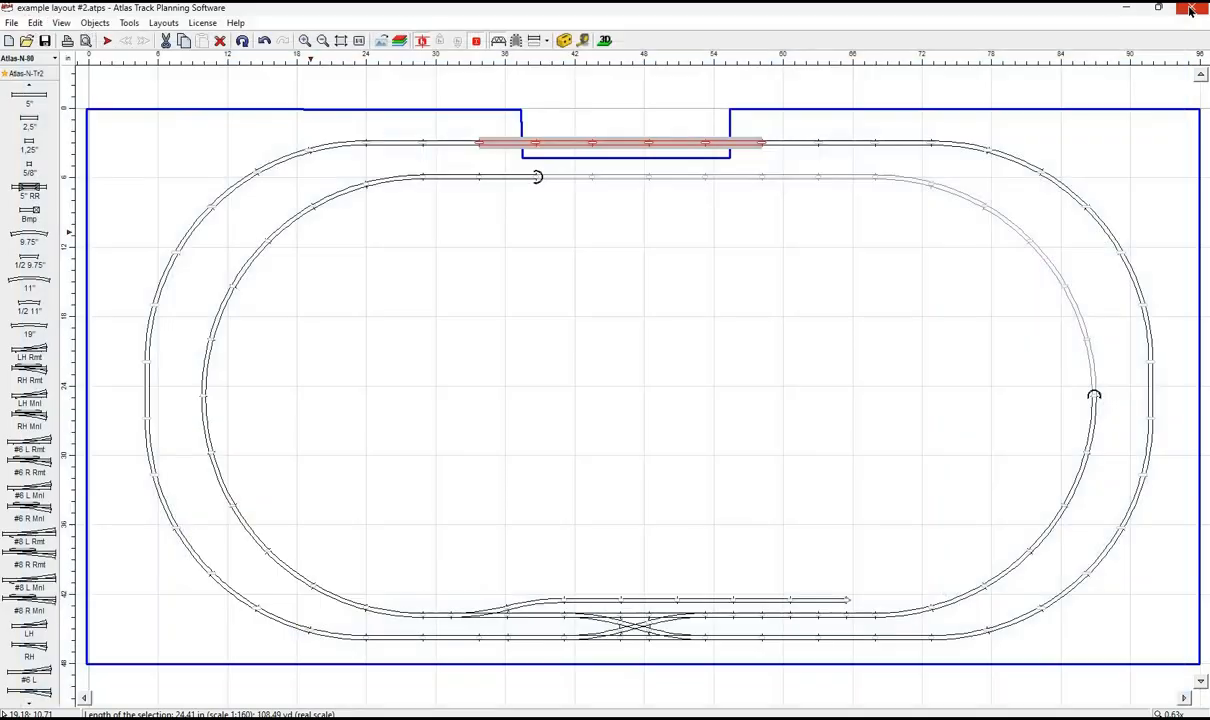
click(129, 23)
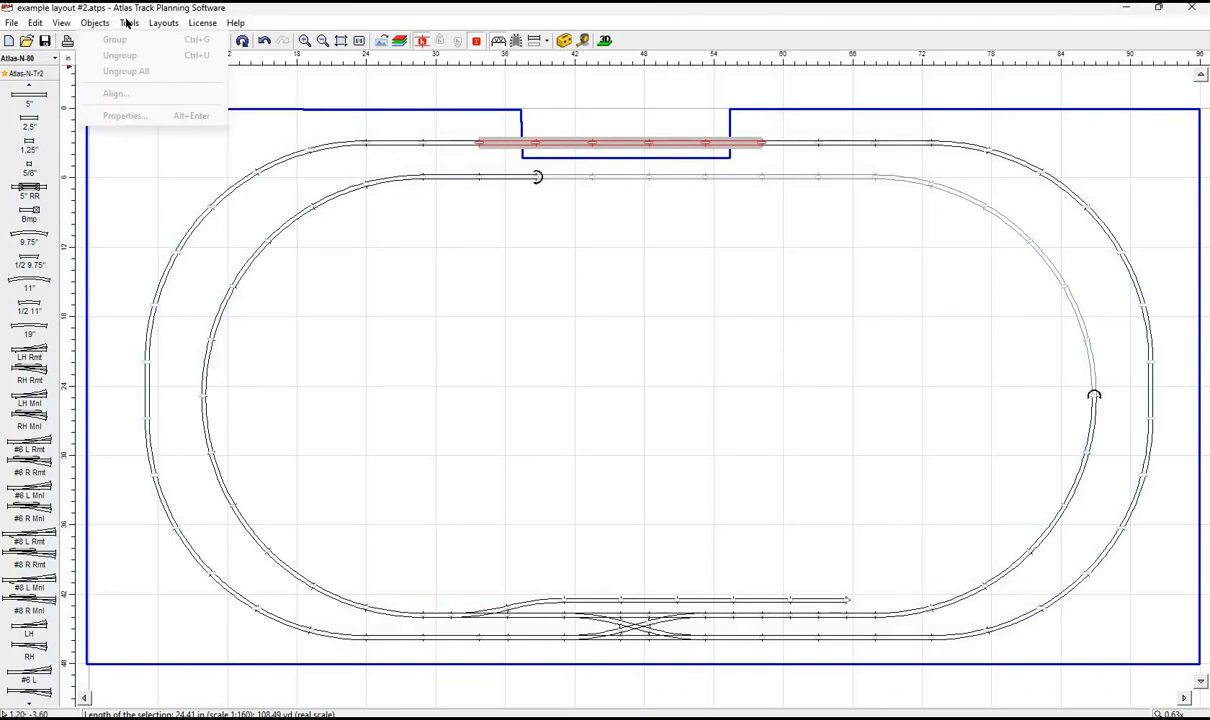
mouse_move(127, 23)
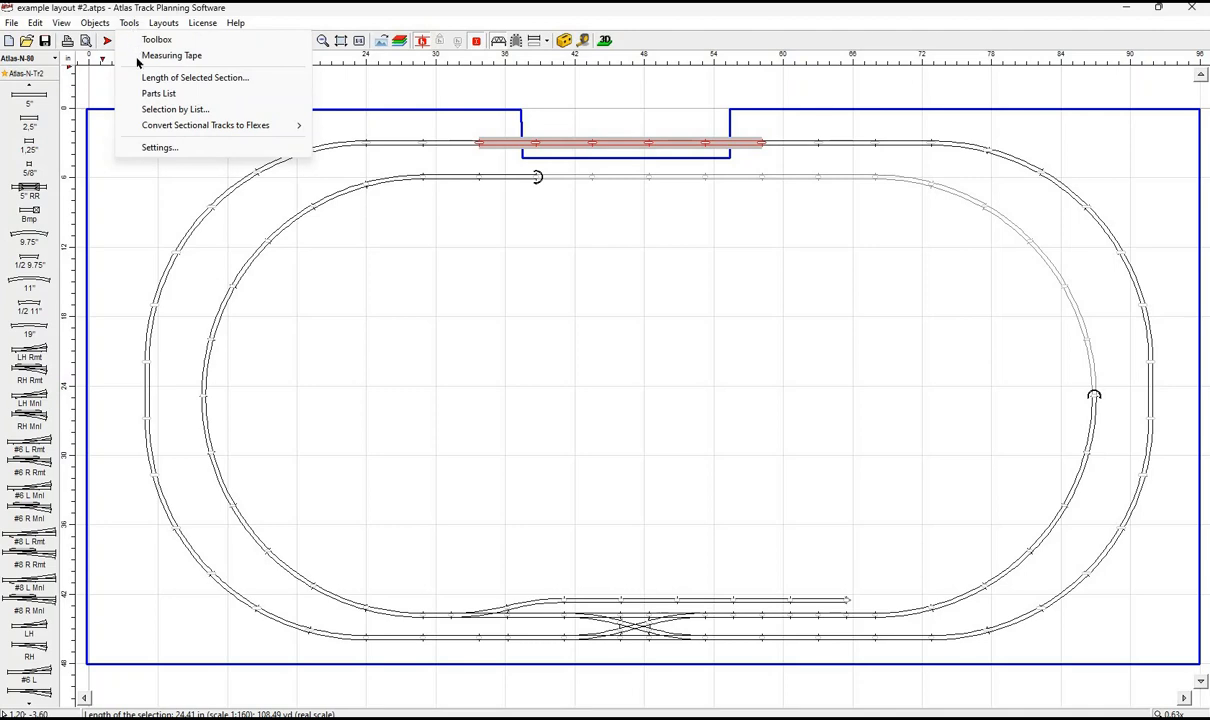
click(161, 110)
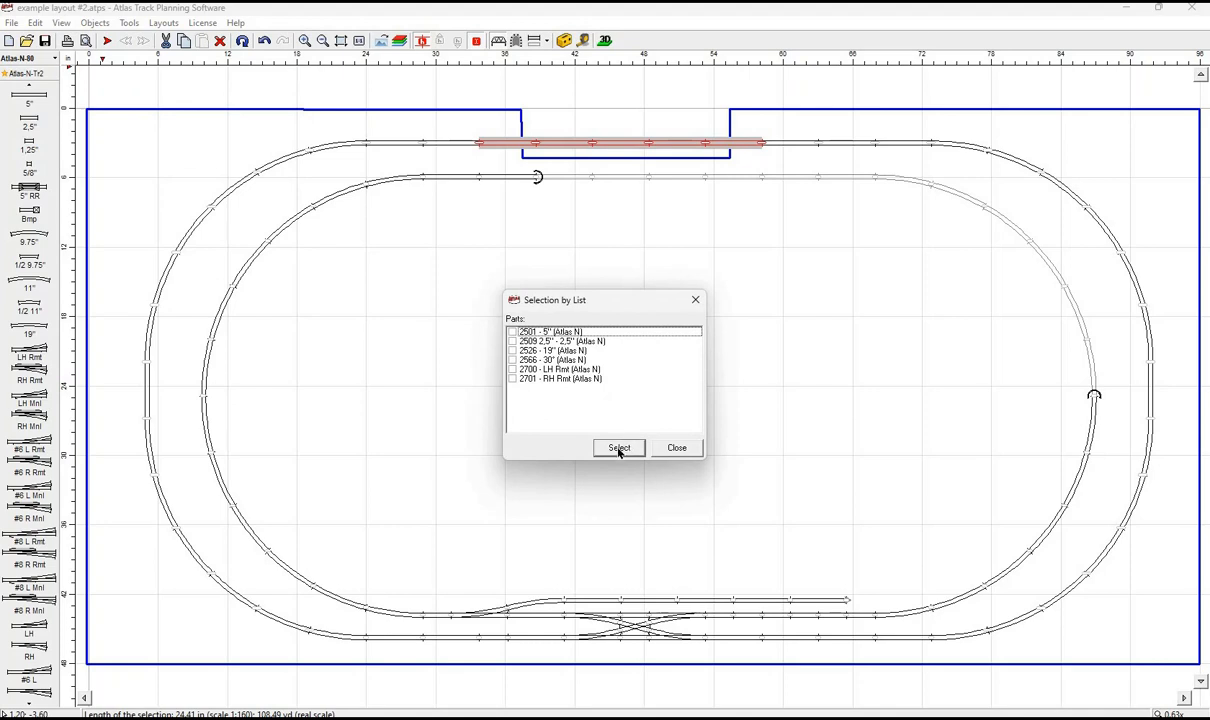
click(677, 448)
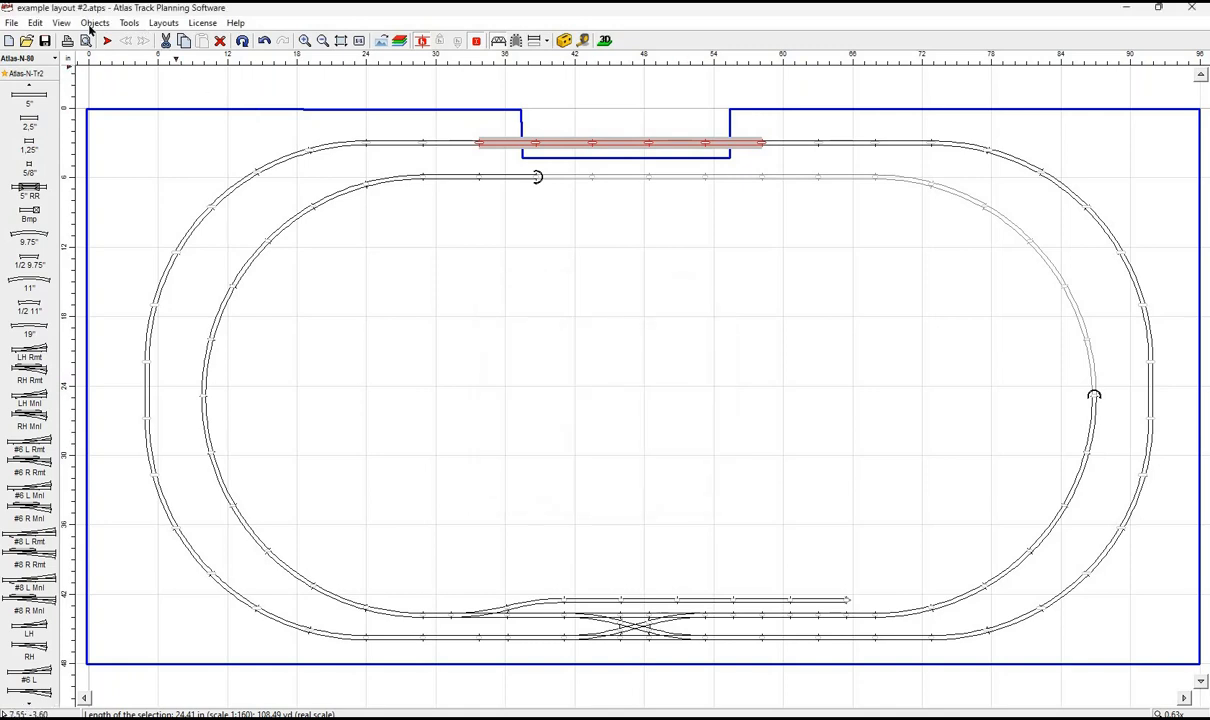
Generate the layout's parts list, opening it in Google Chrome as the permanent choice for HTML files, review it and close it.
click(131, 22)
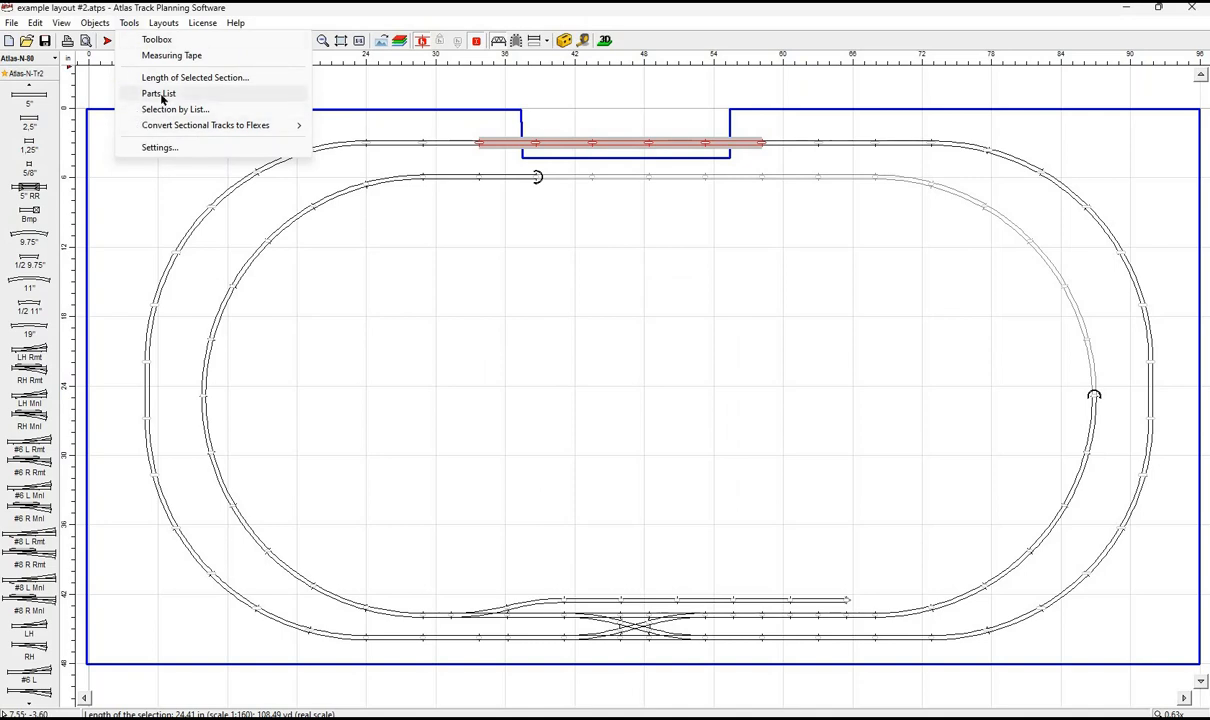
click(160, 94)
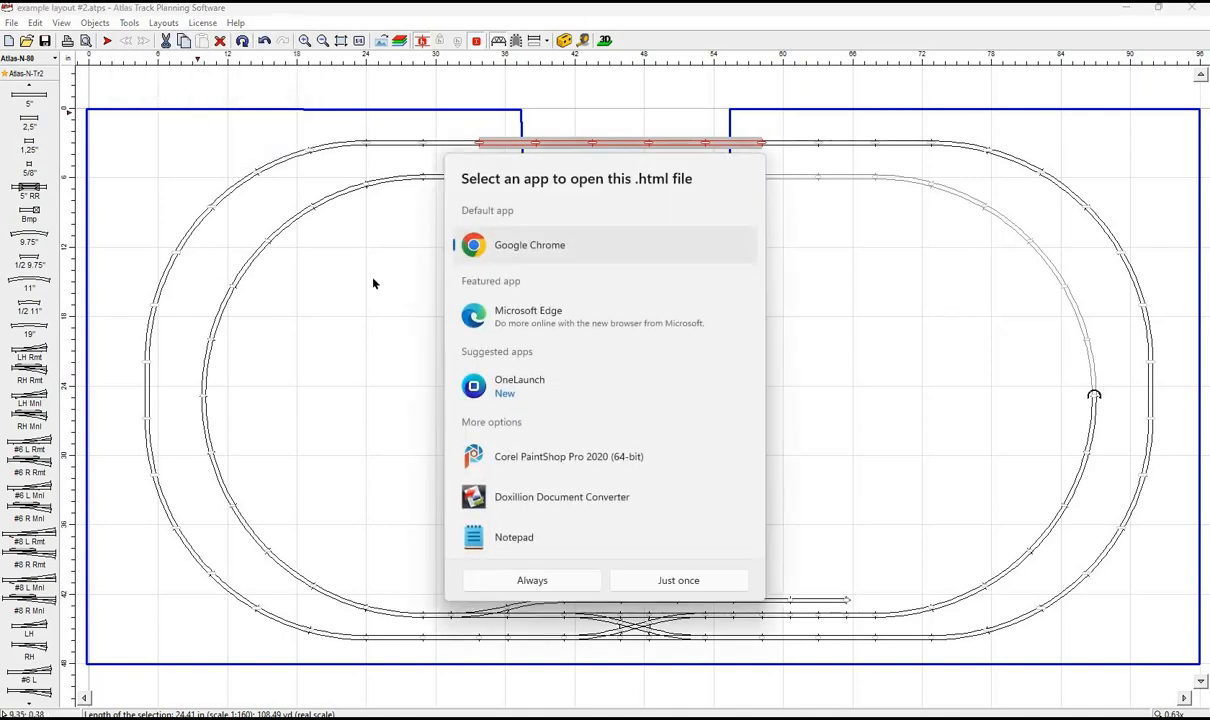
click(545, 581)
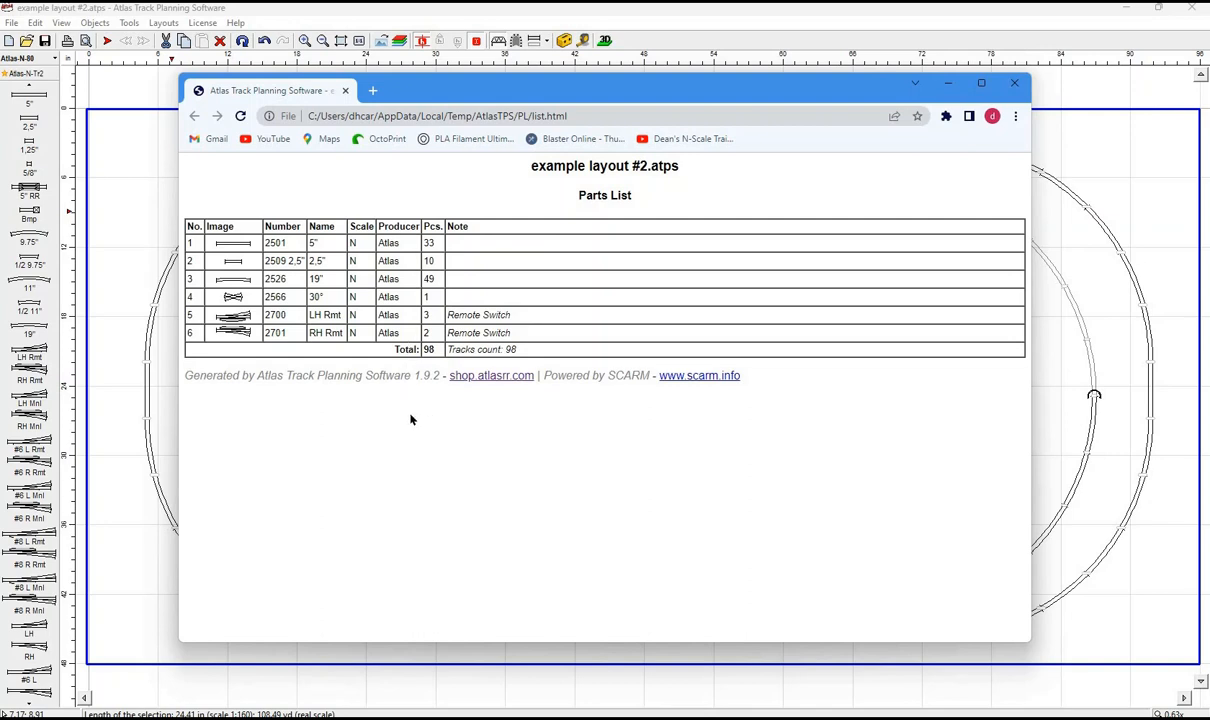
click(1016, 85)
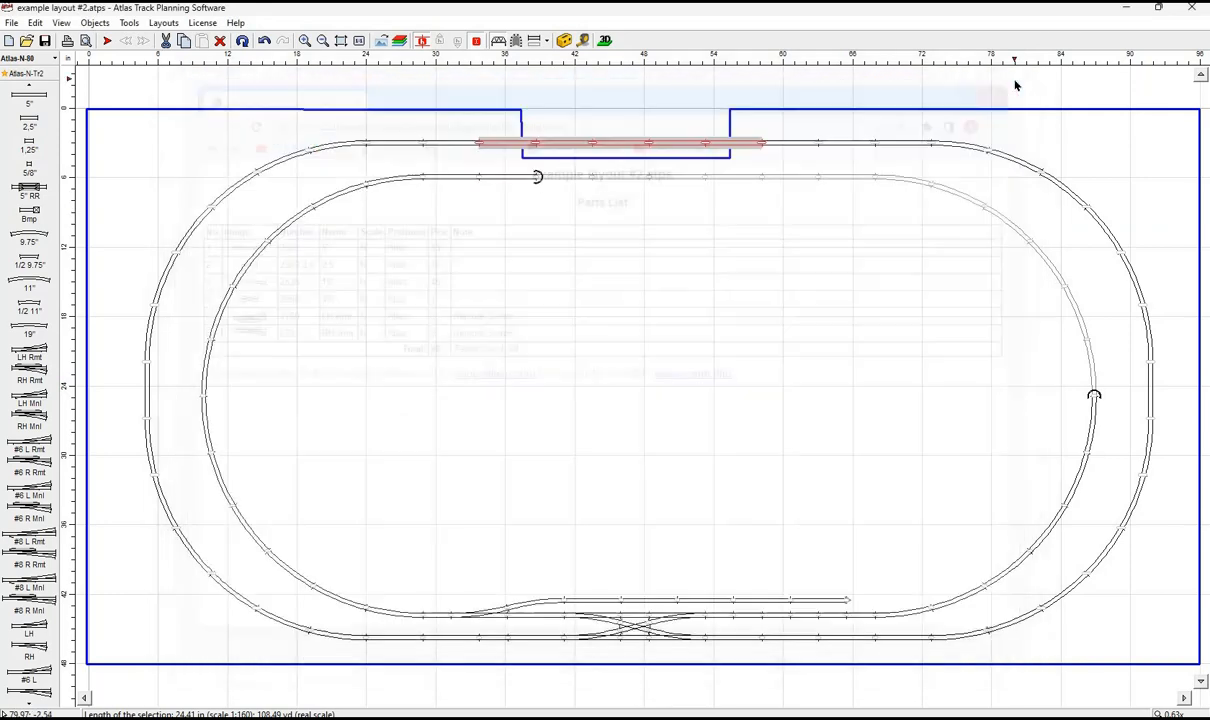
click(848, 603)
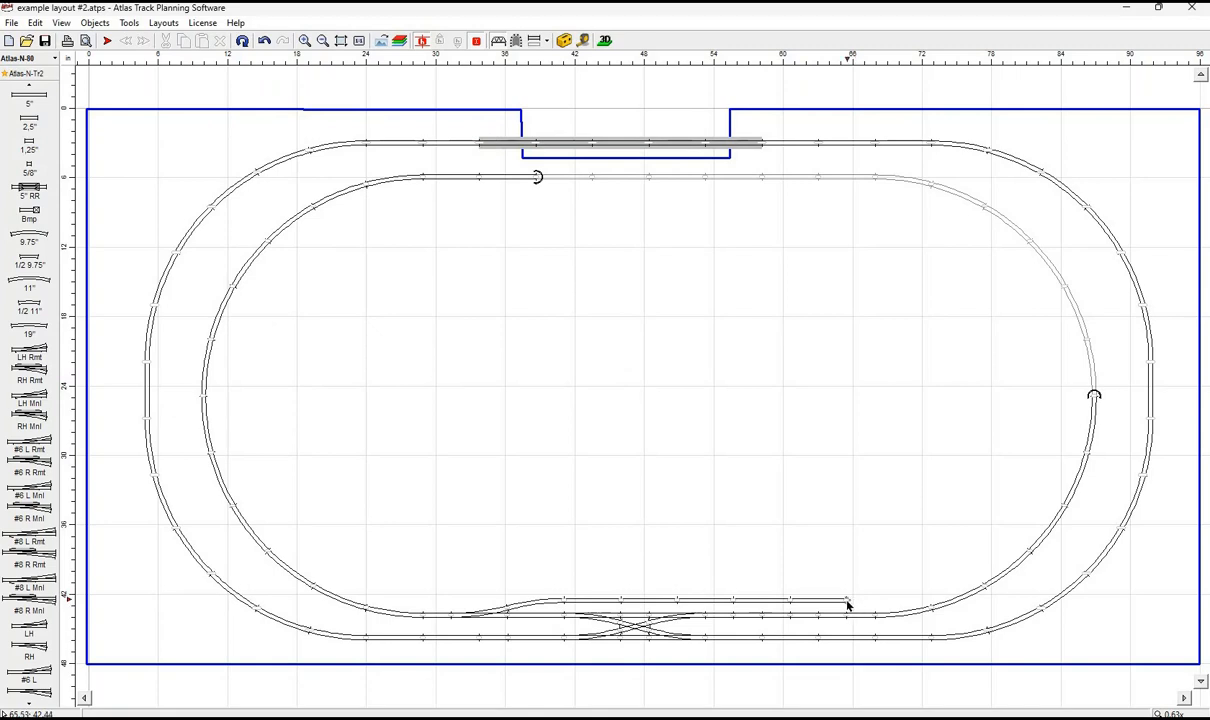
click(848, 603)
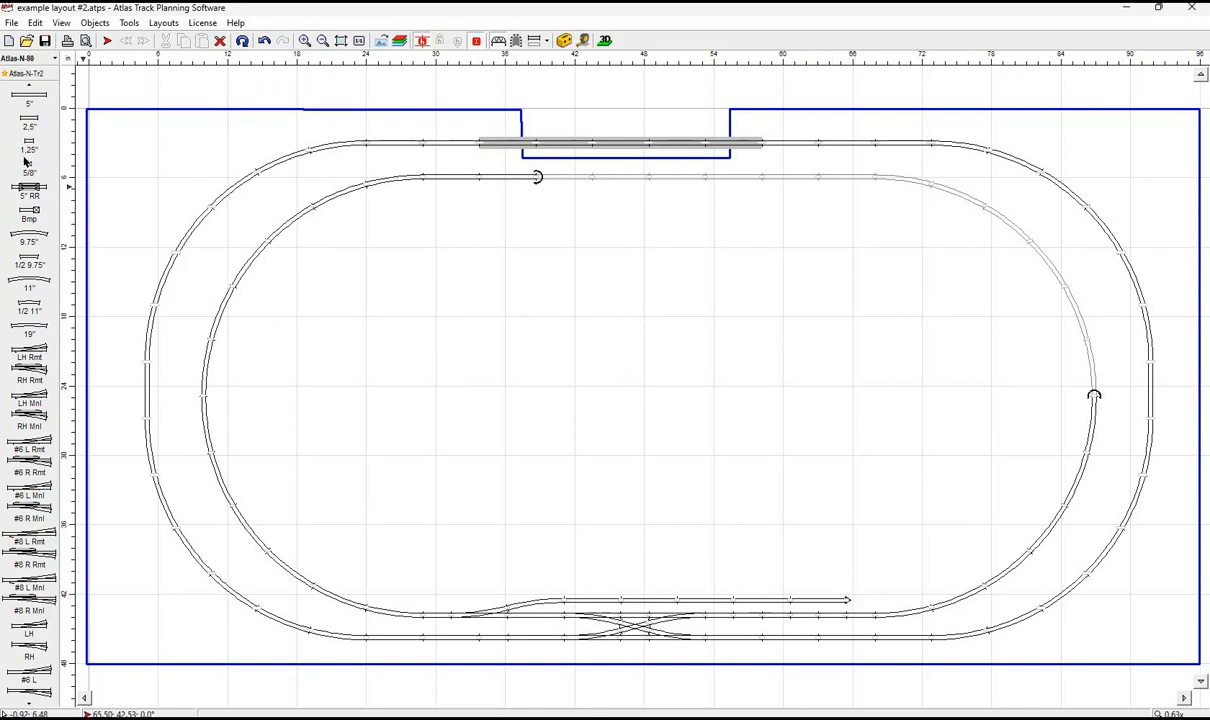
scroll(28, 105, up, 1)
click(29, 100)
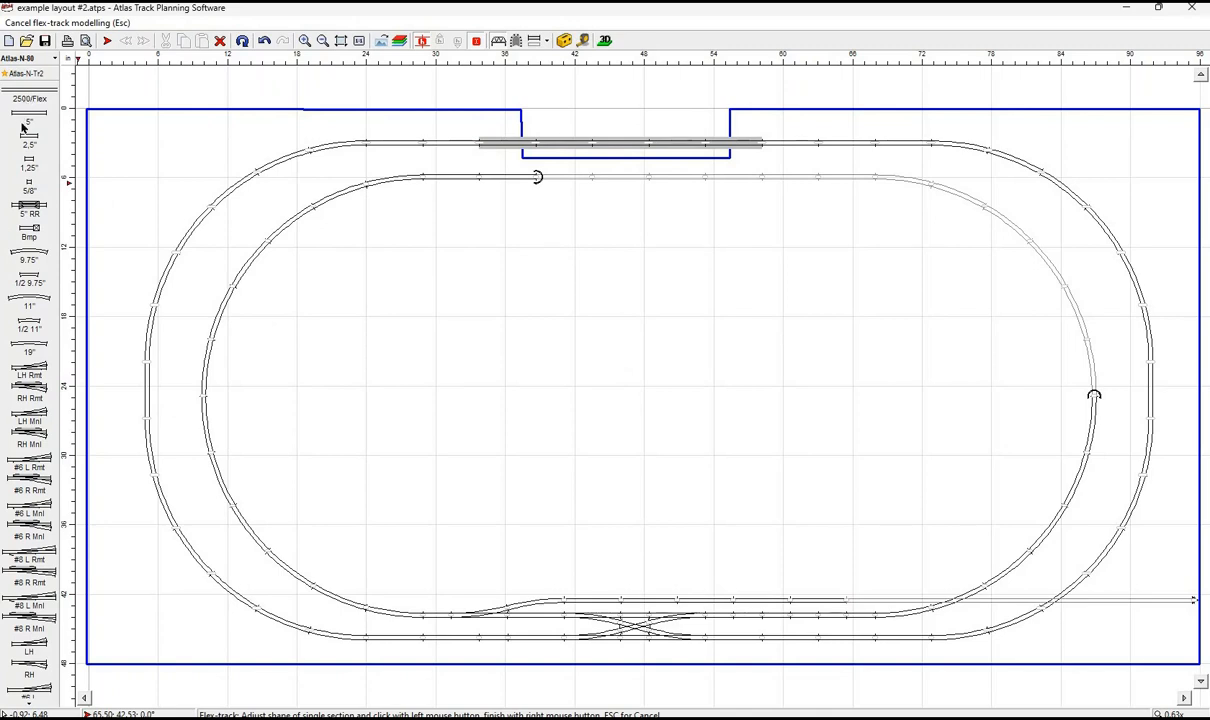
key(Escape)
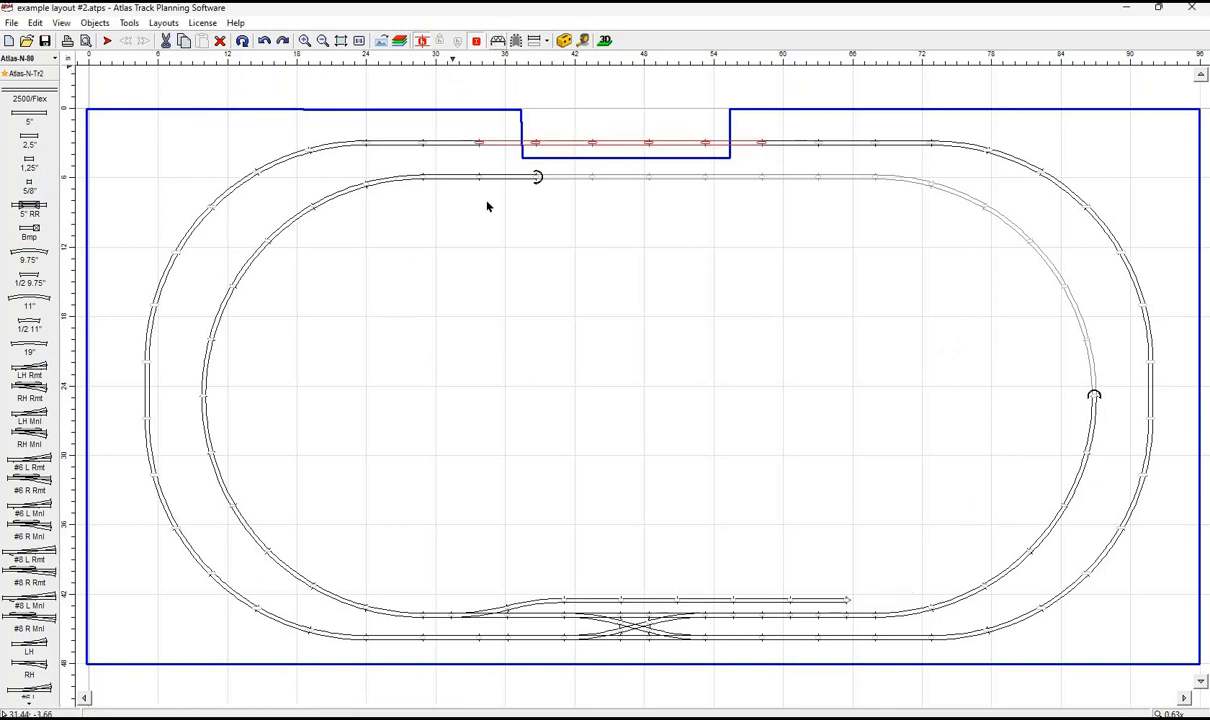
click(25, 118)
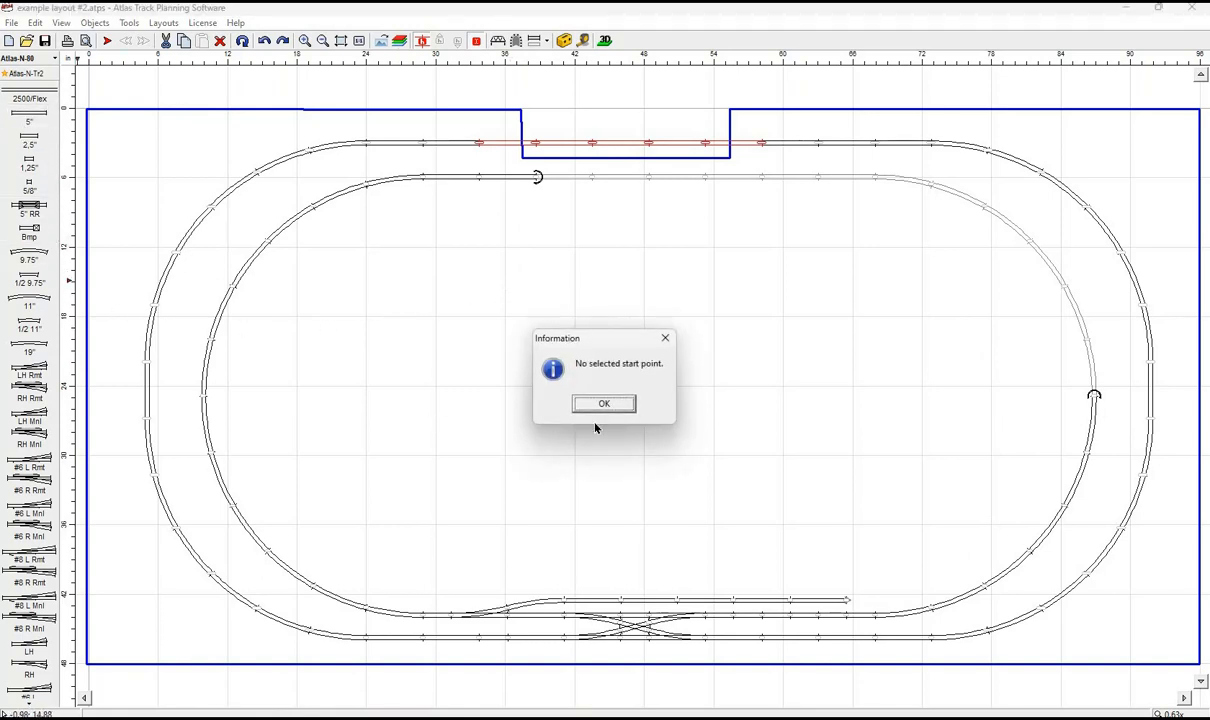
click(599, 403)
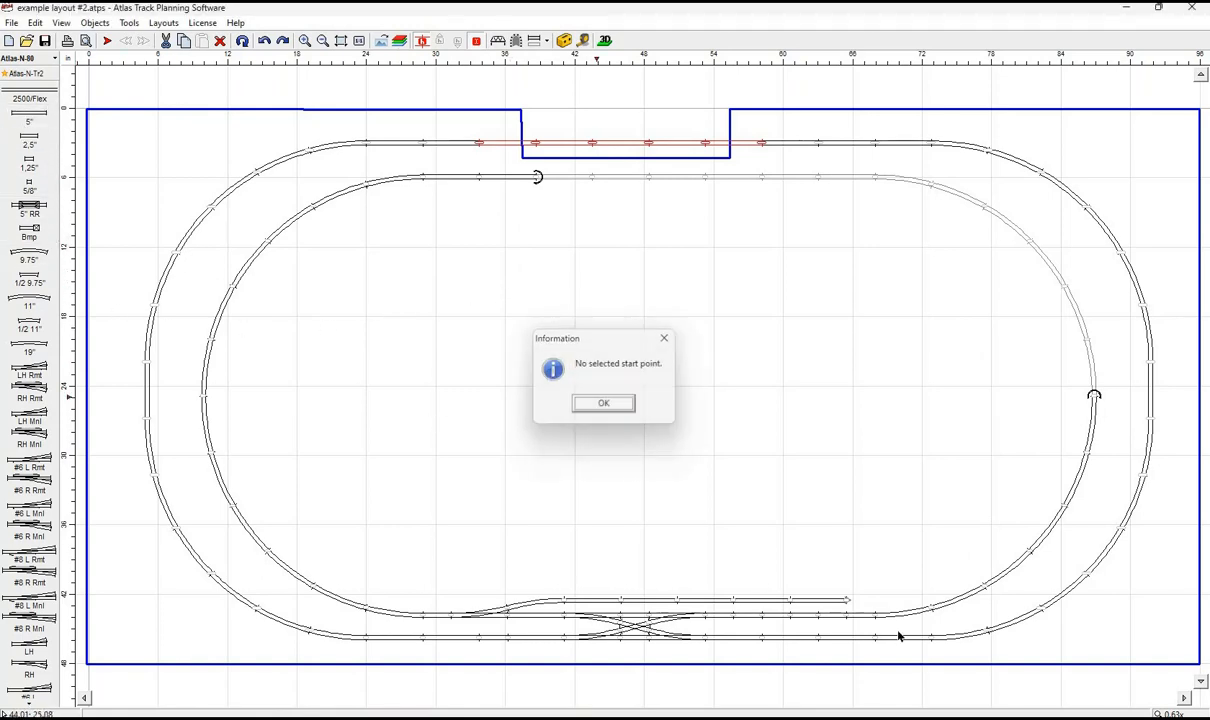
Try extending the siding's open end with two 19" curves turning toward the inside of the loop, and undo both.
click(846, 606)
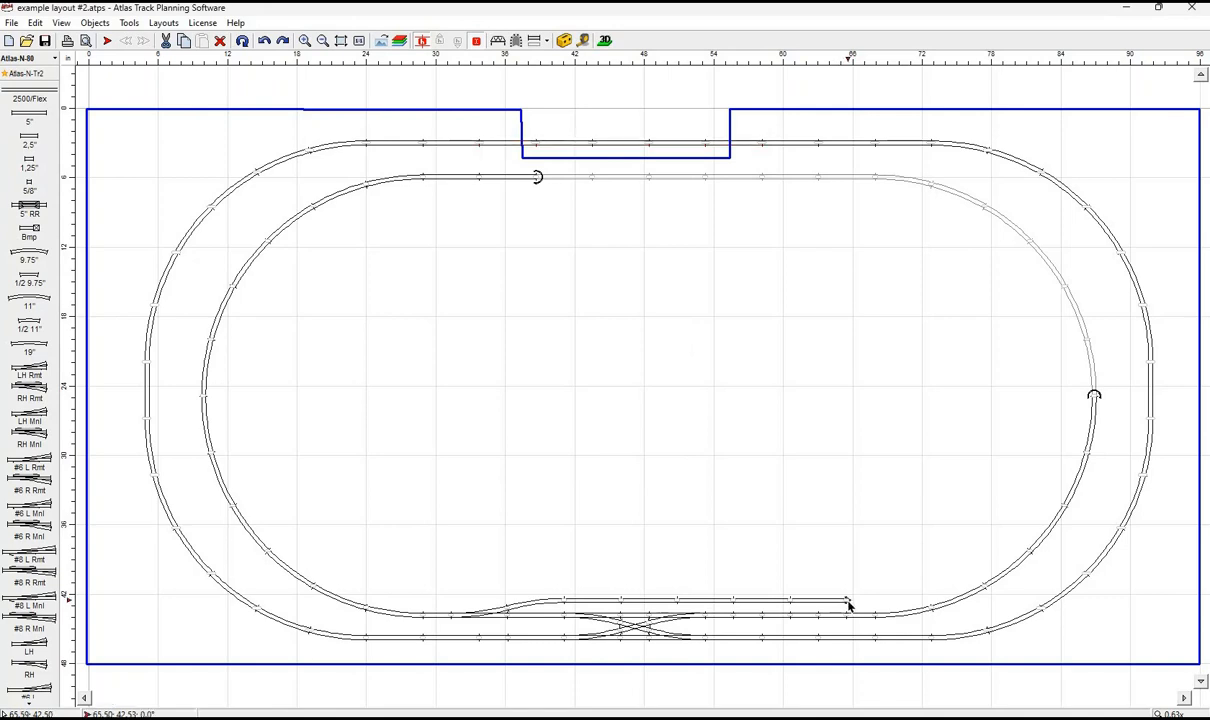
click(22, 344)
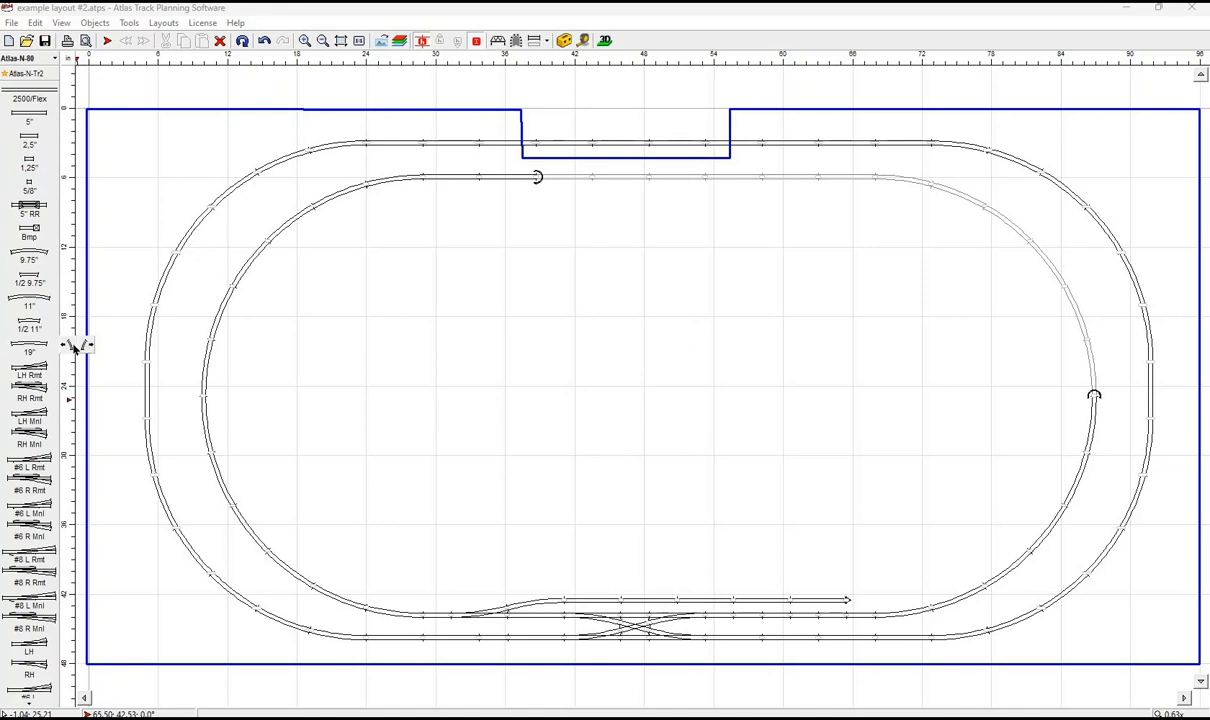
click(72, 345)
click(72, 345)
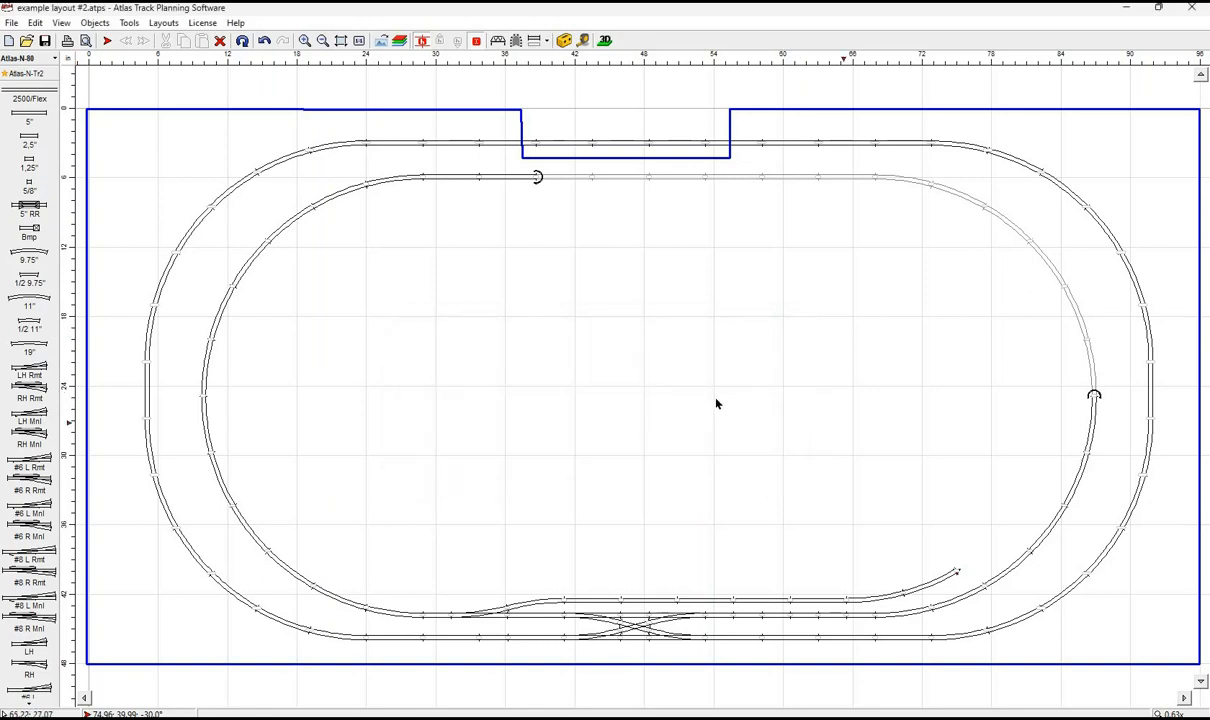
key(ctrl+z)
key(ctrl+z)
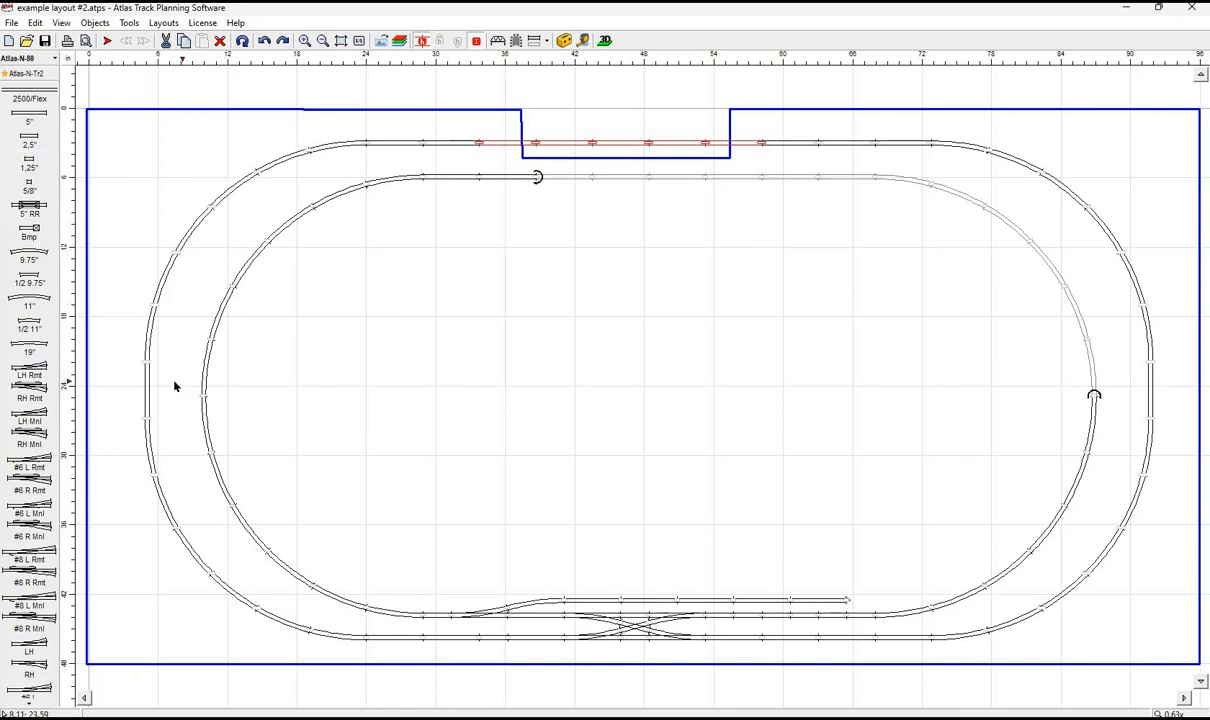
Replace the inner loop's lower-left sectional tracks, from the siding turnout to mid-left, with one curved flex-track ending inside the old line.
drag(166, 378, 455, 636)
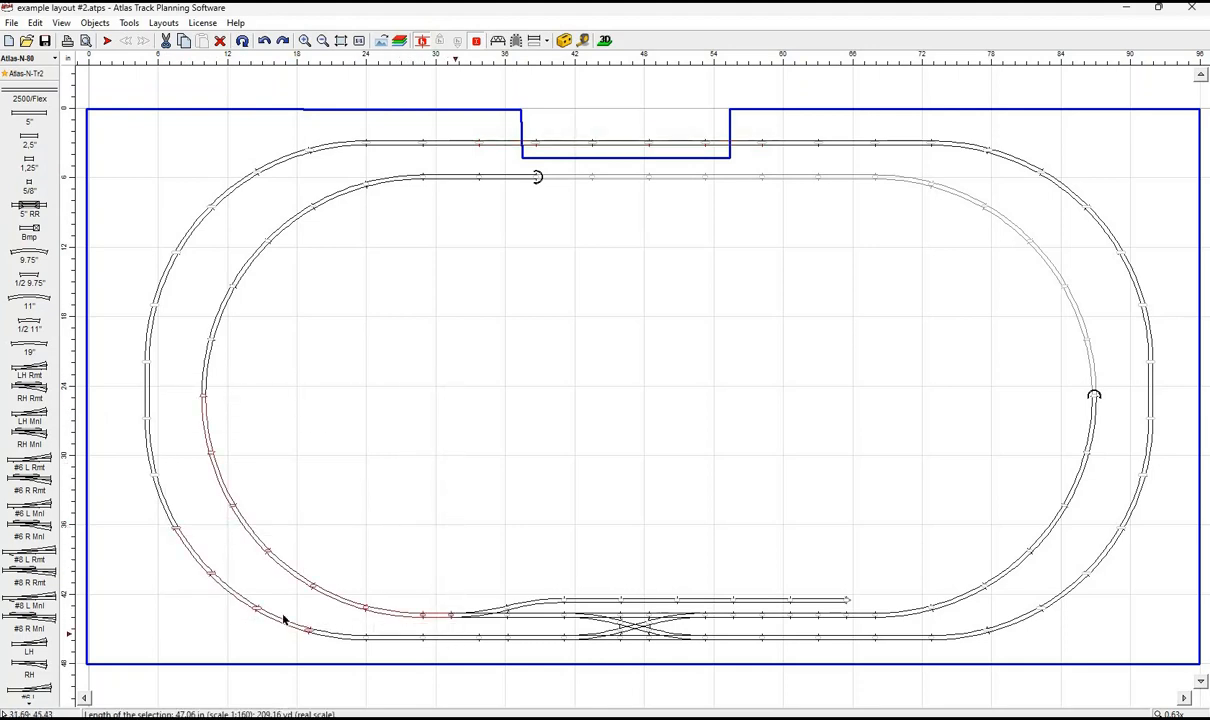
ctrl+click(200, 565)
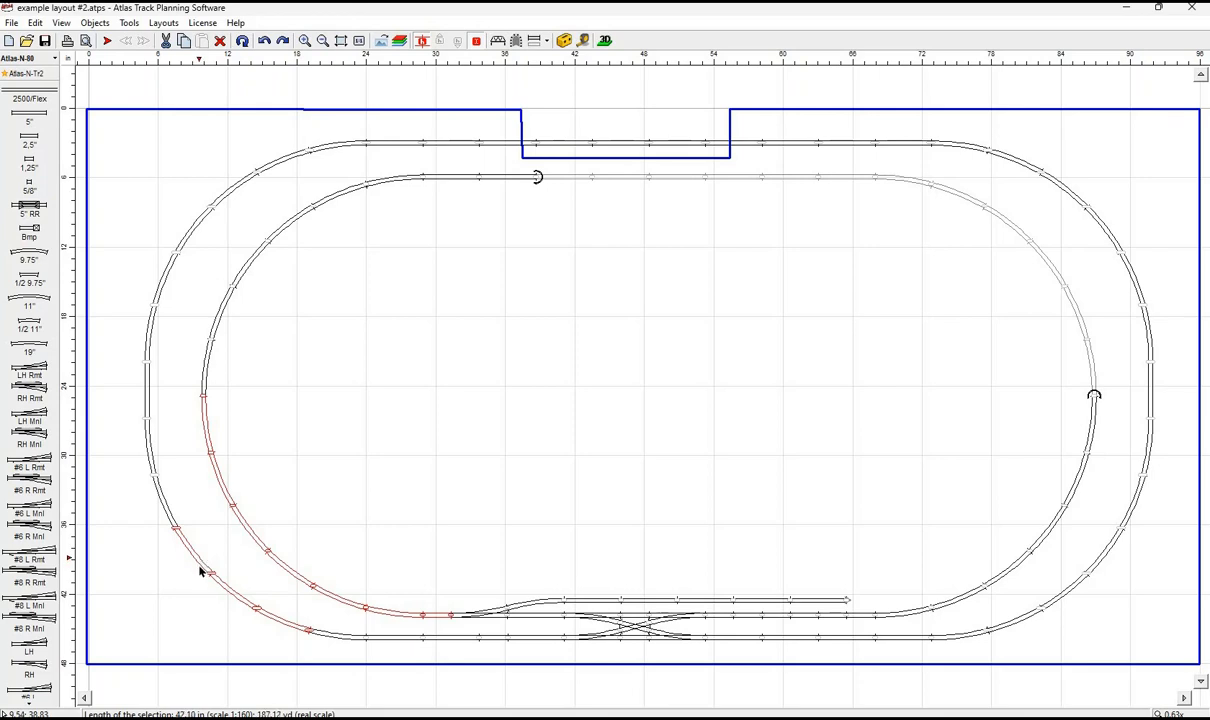
ctrl+click(247, 605)
ctrl+click(281, 626)
key(Delete)
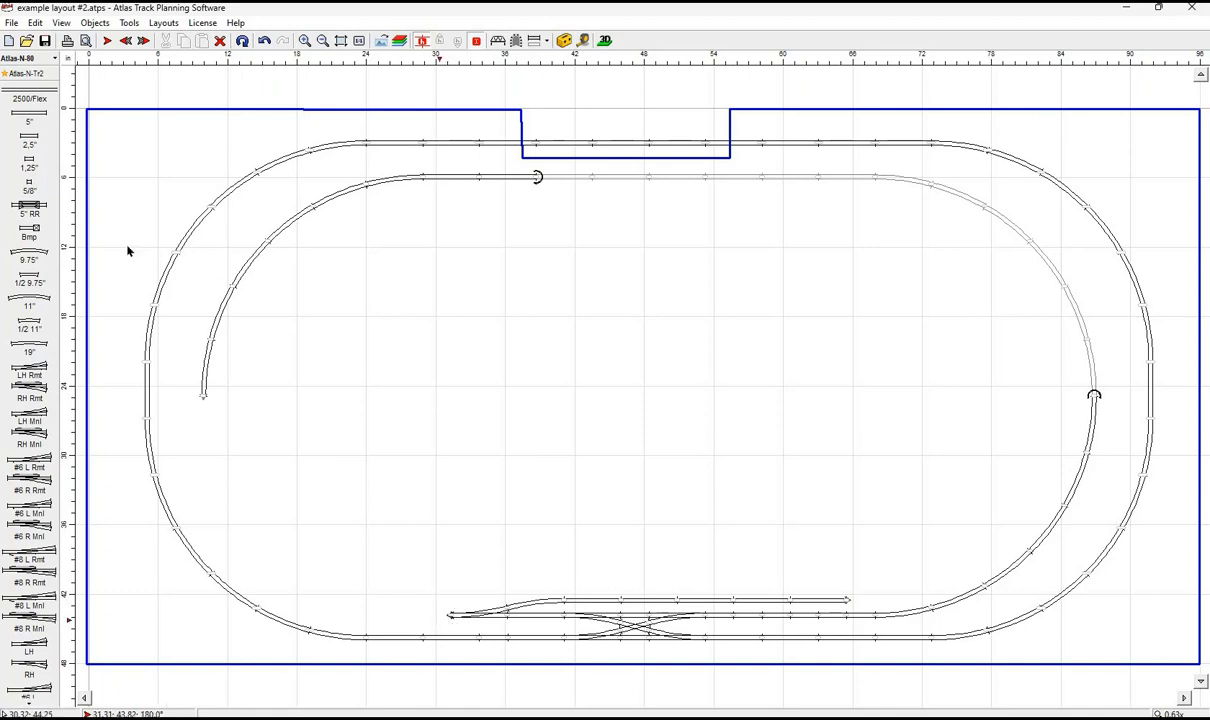
click(14, 96)
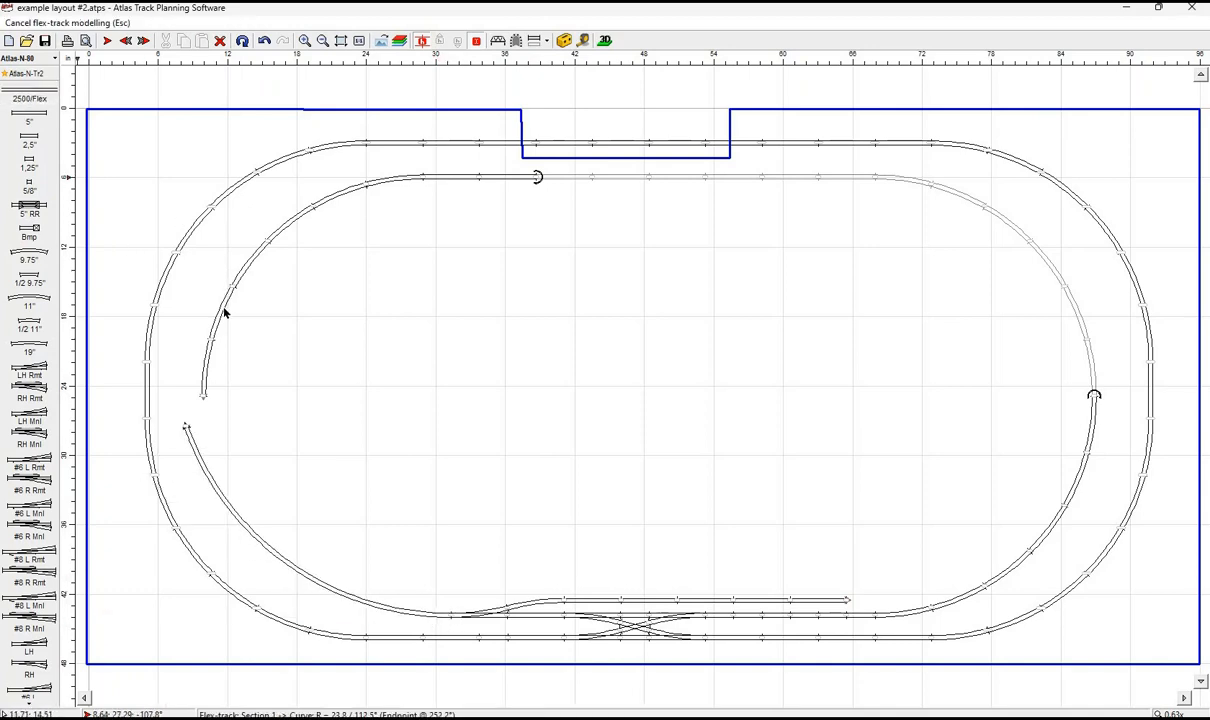
click(257, 416)
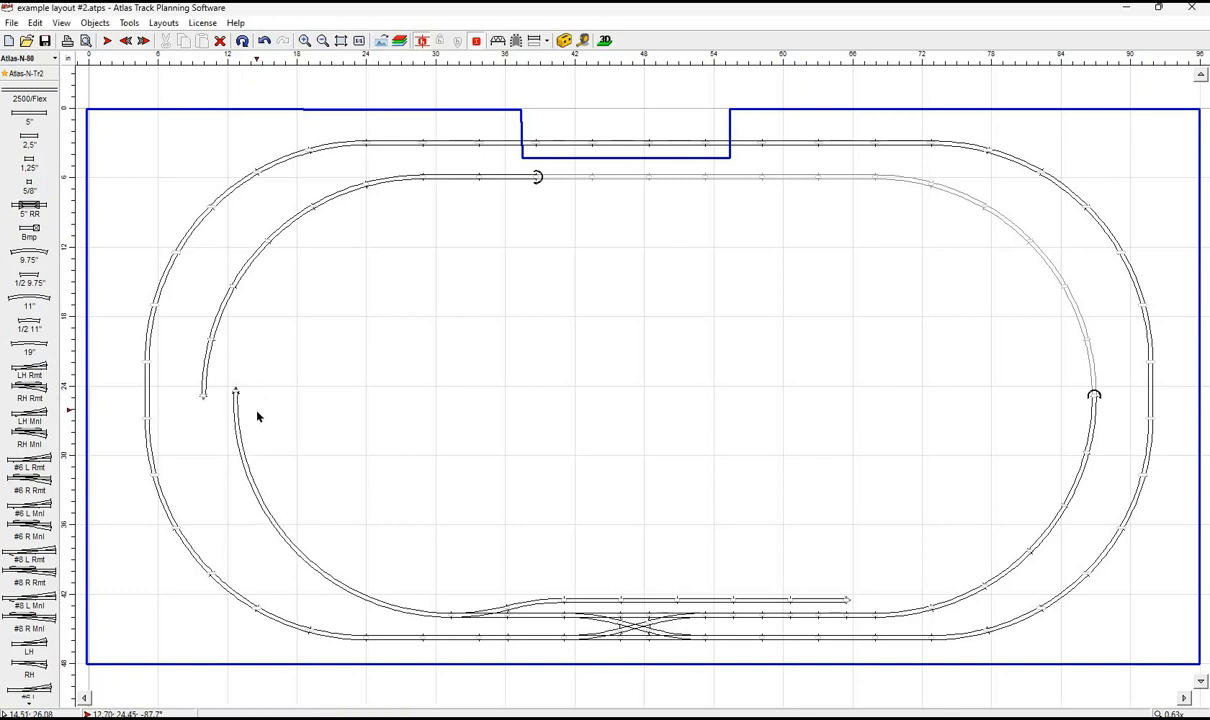
Replace five 19" curves on the inner loop's upper left with a flex-track joining the first flex-track to the remaining curve.
click(208, 357)
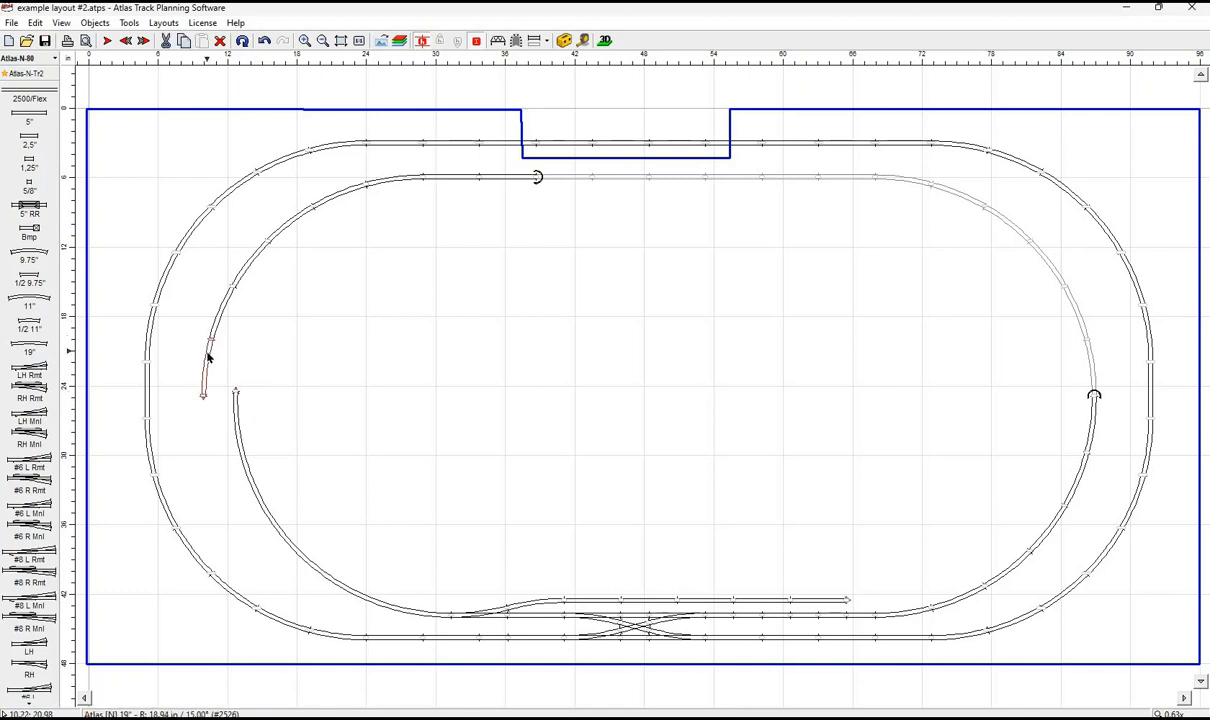
key(Delete)
click(226, 305)
key(Delete)
click(252, 262)
key(Delete)
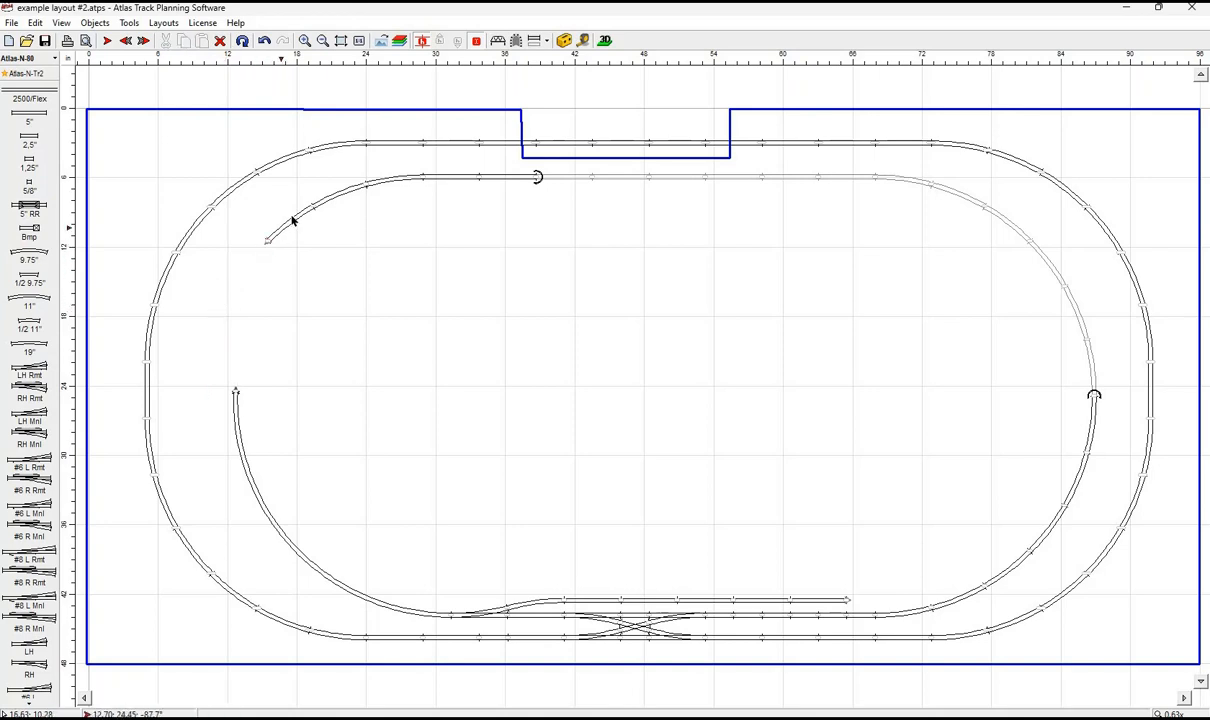
click(291, 223)
key(Delete)
click(337, 196)
key(Delete)
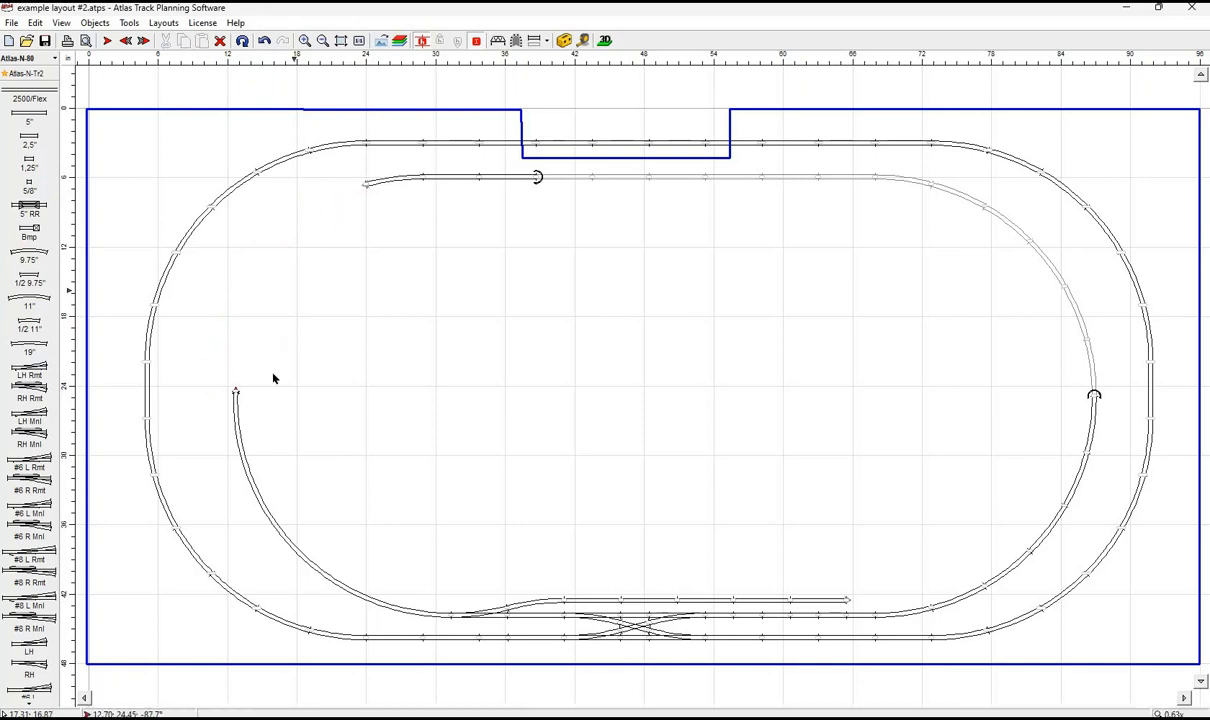
click(20, 90)
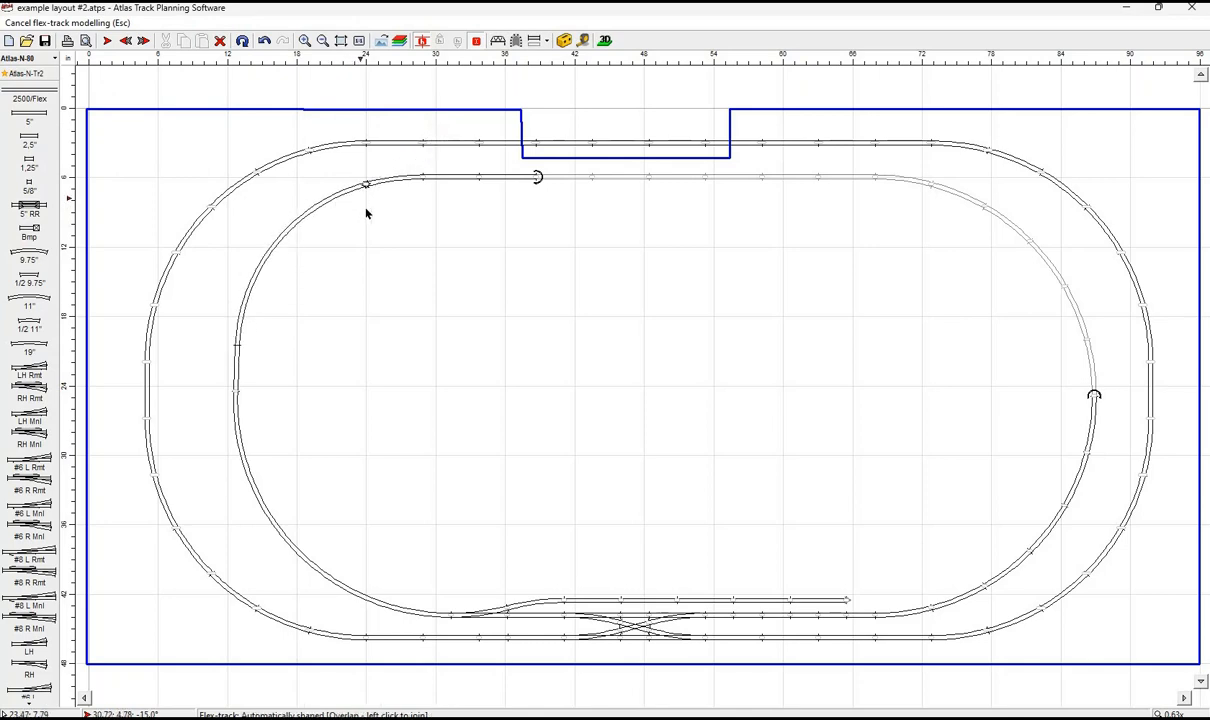
click(362, 204)
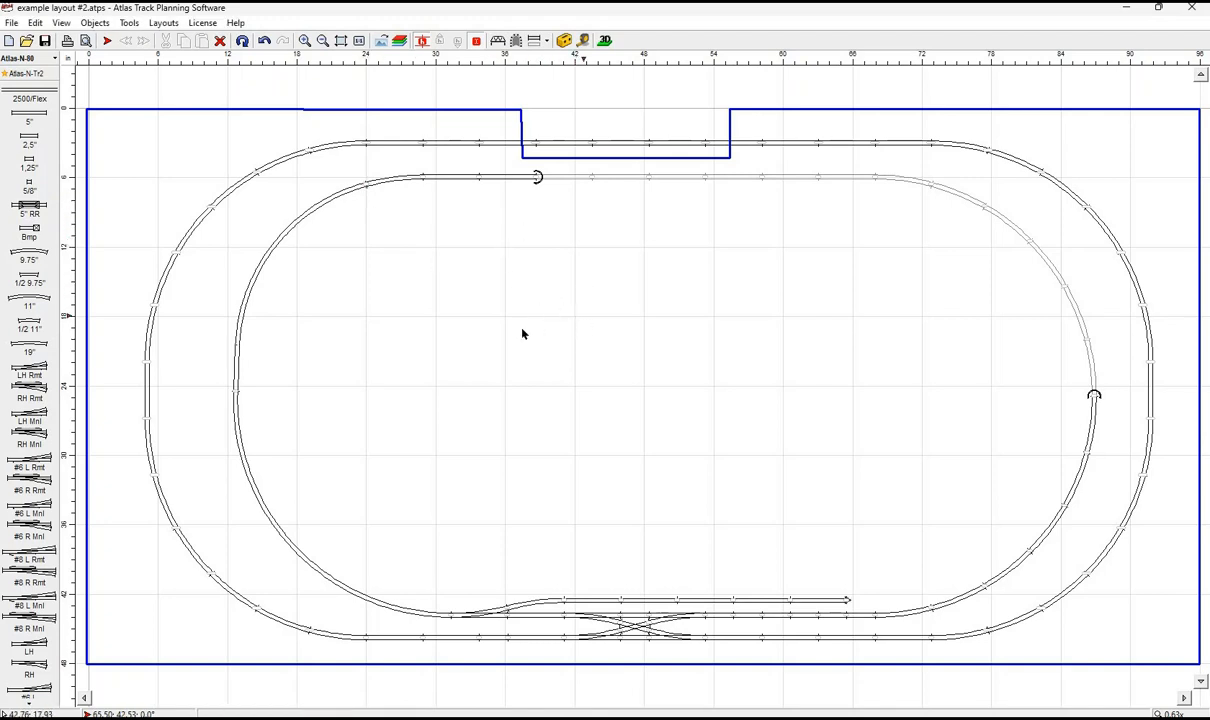
Generate the parts list again to review the layout with flex-track included, and close it.
click(128, 24)
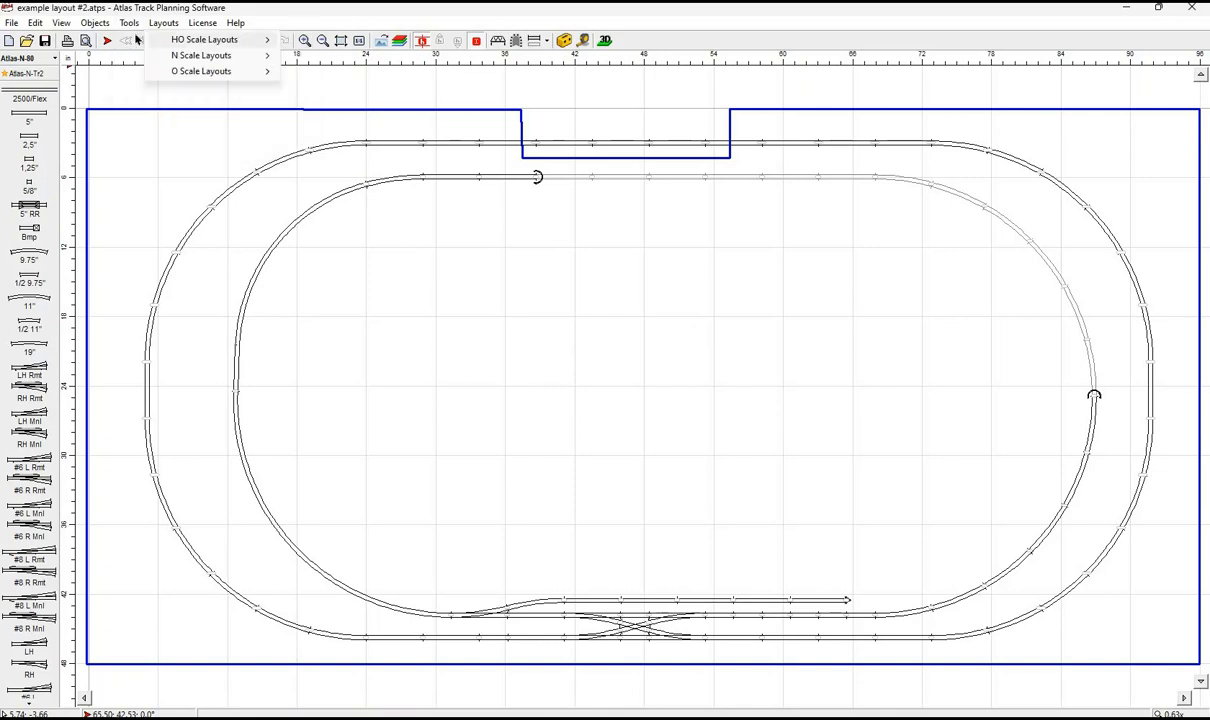
mouse_move(117, 28)
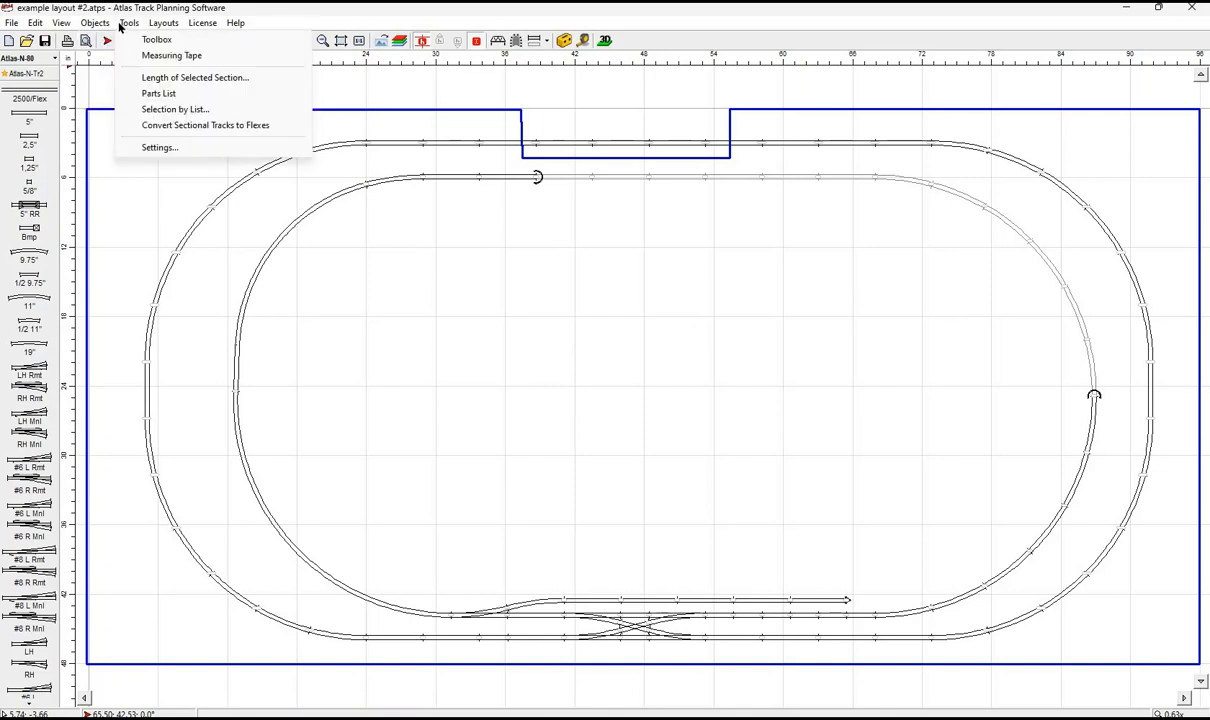
click(150, 94)
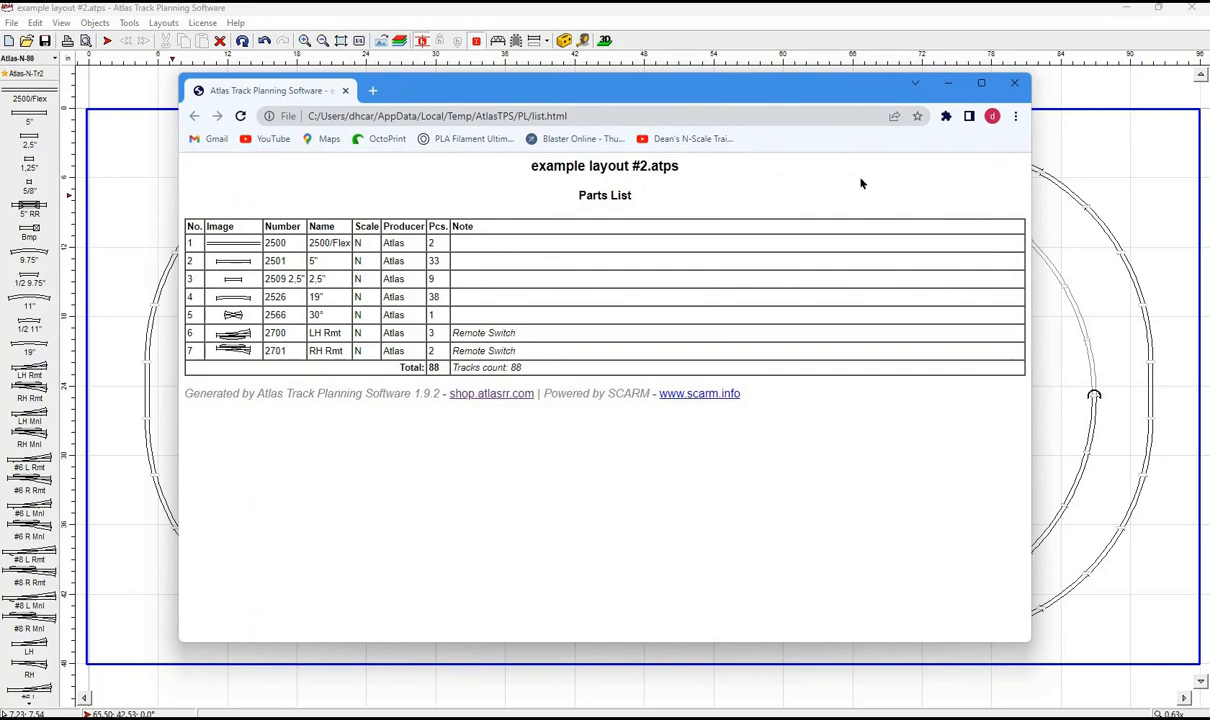
click(1014, 85)
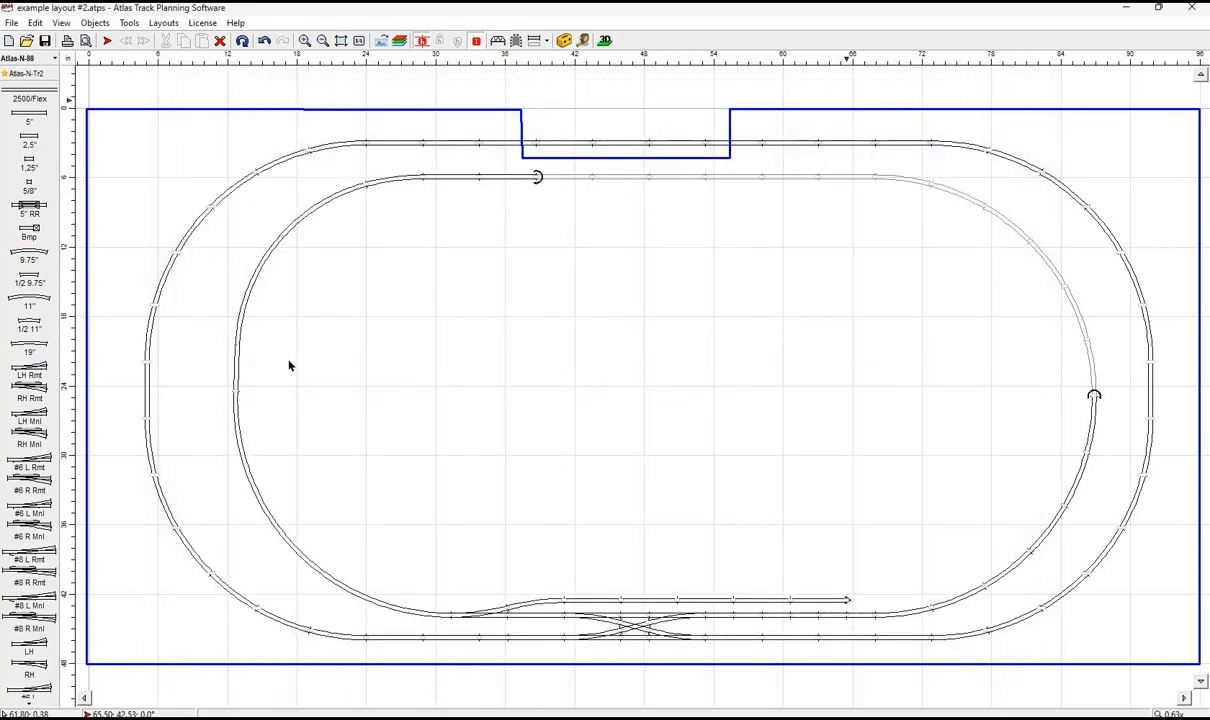
Delete the outer loop's three 5" straights and one 2.5" straight left of the crossover, plus the adjoining 19" curve.
click(538, 641)
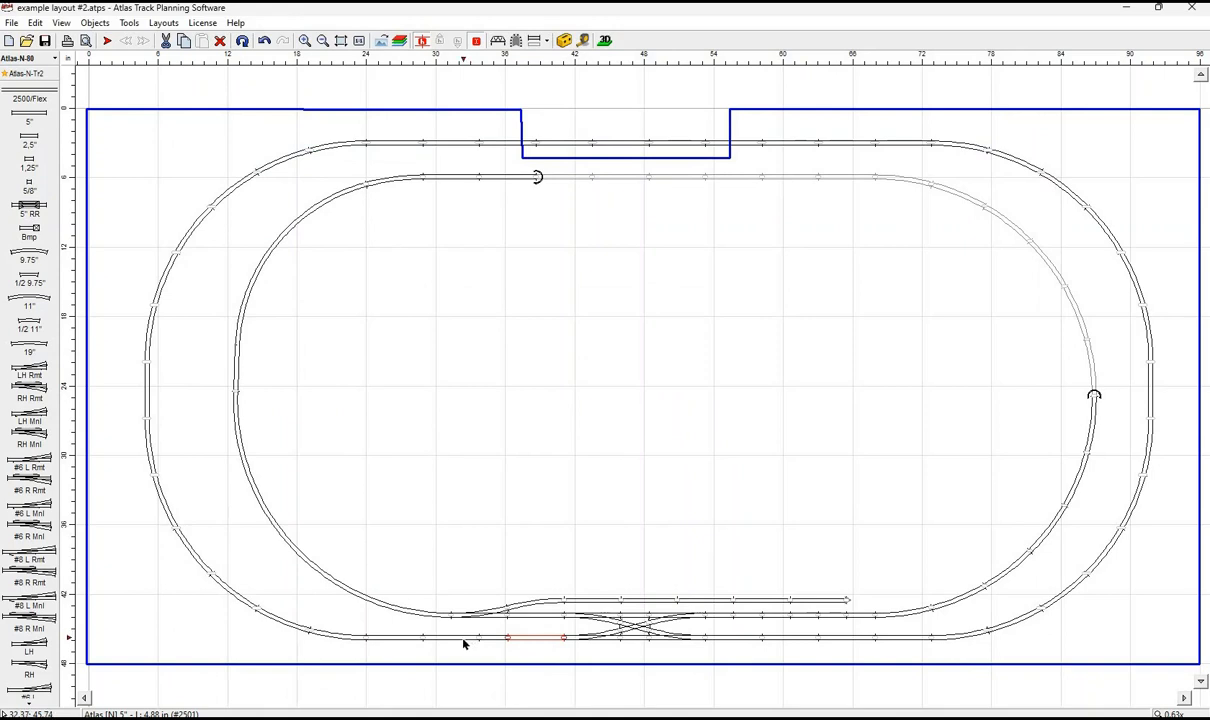
key(Delete)
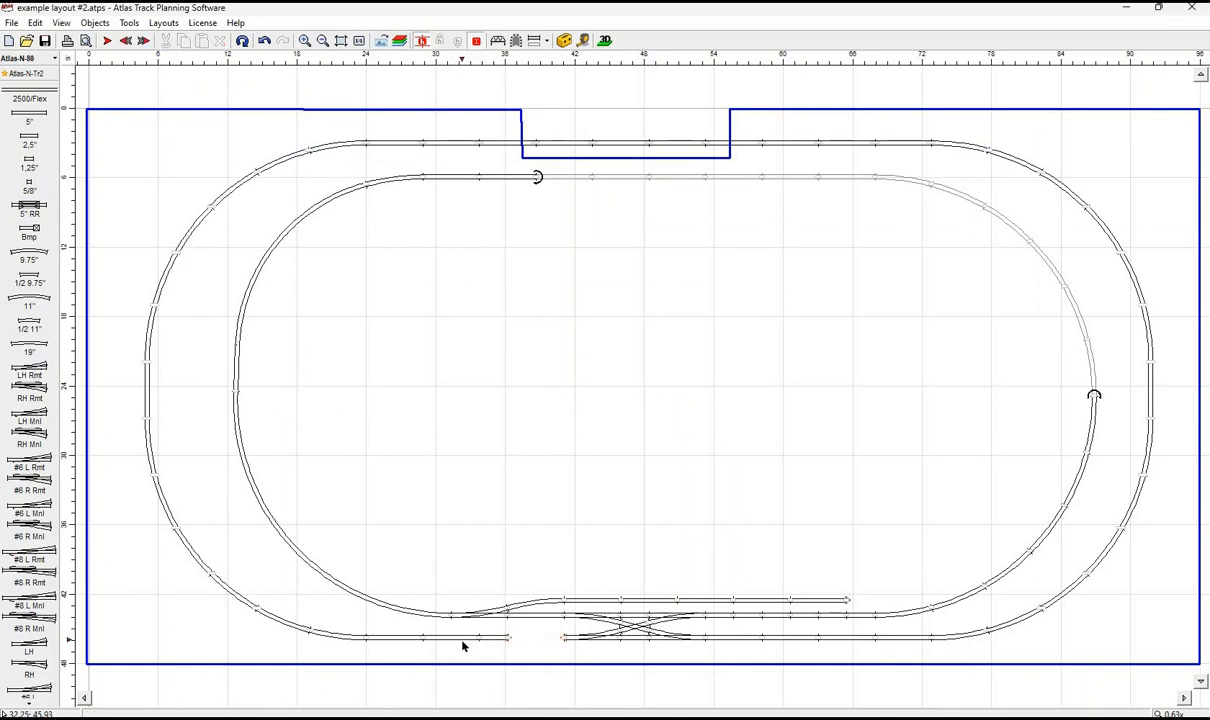
click(462, 639)
key(Delete)
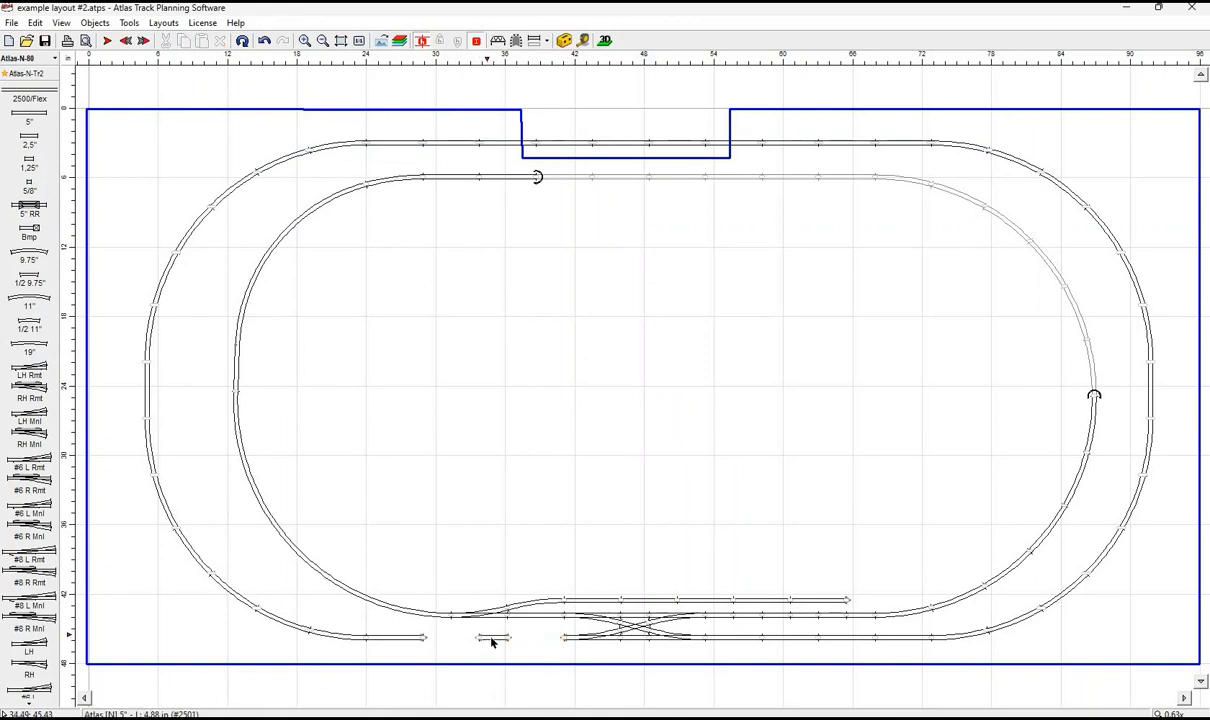
click(493, 640)
key(Delete)
click(375, 640)
key(Delete)
click(333, 640)
key(Delete)
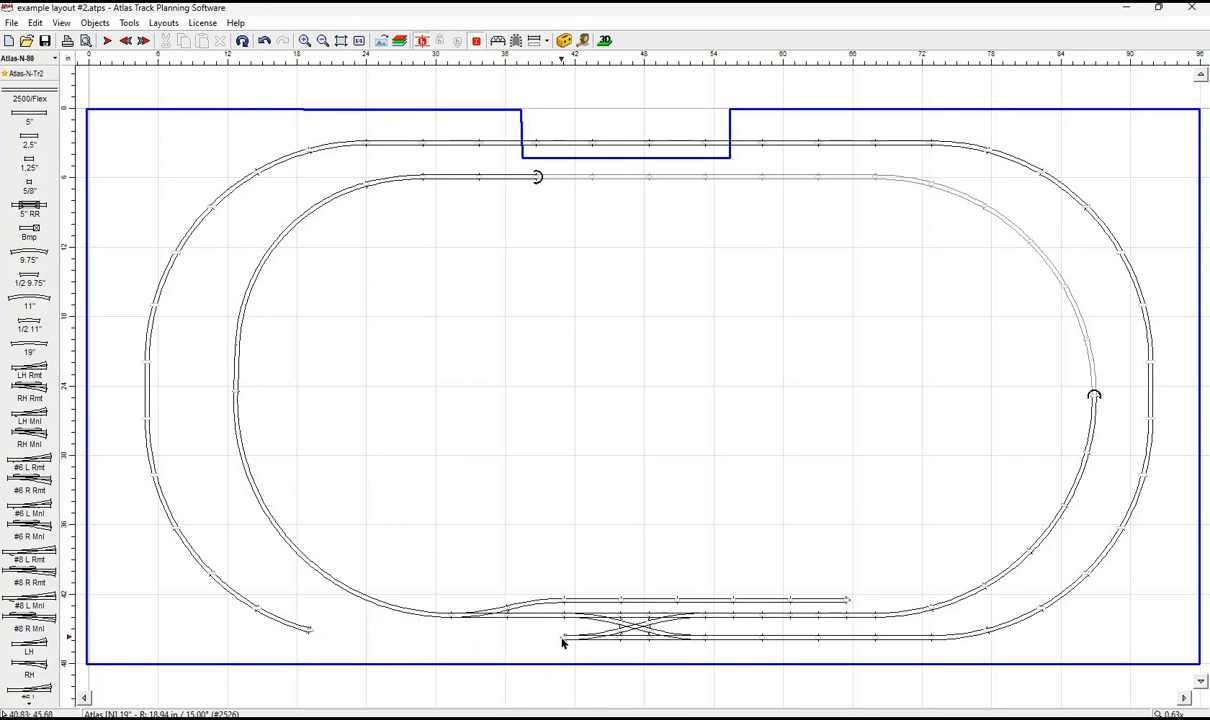
Lay flex-track left from the outer loop's crossover end, straight for about 15.9", and curve it to join the loop's open lower-left end.
click(563, 643)
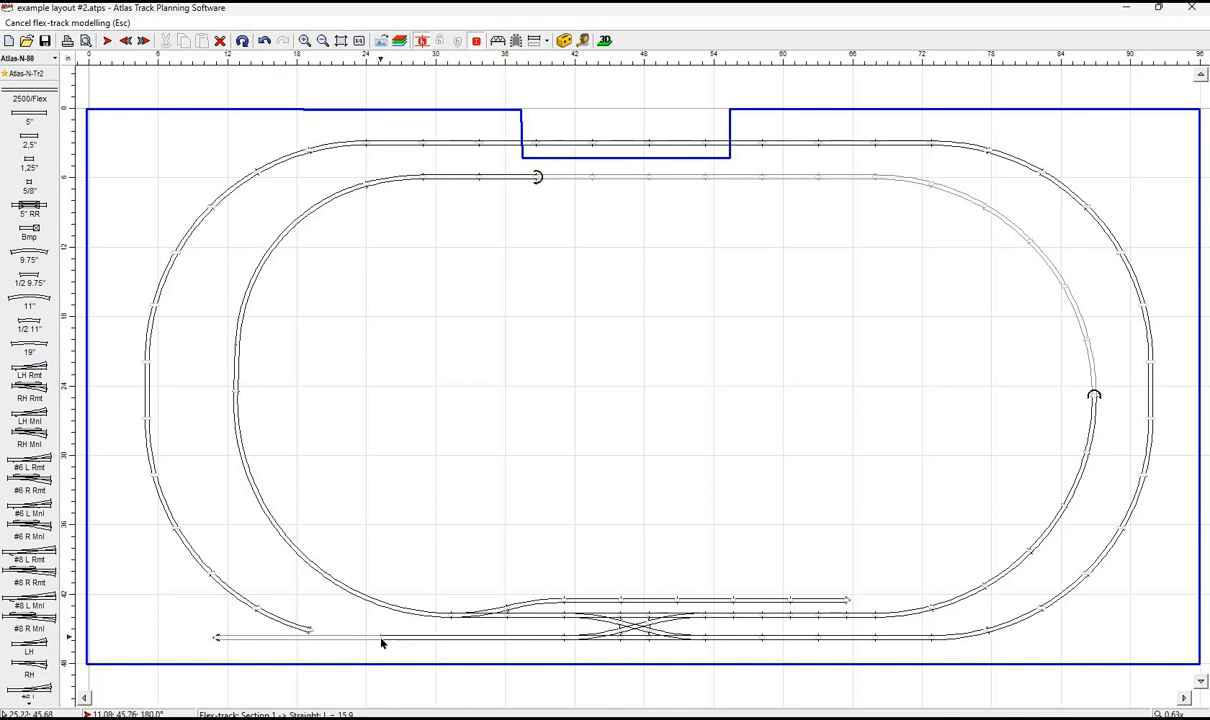
click(381, 643)
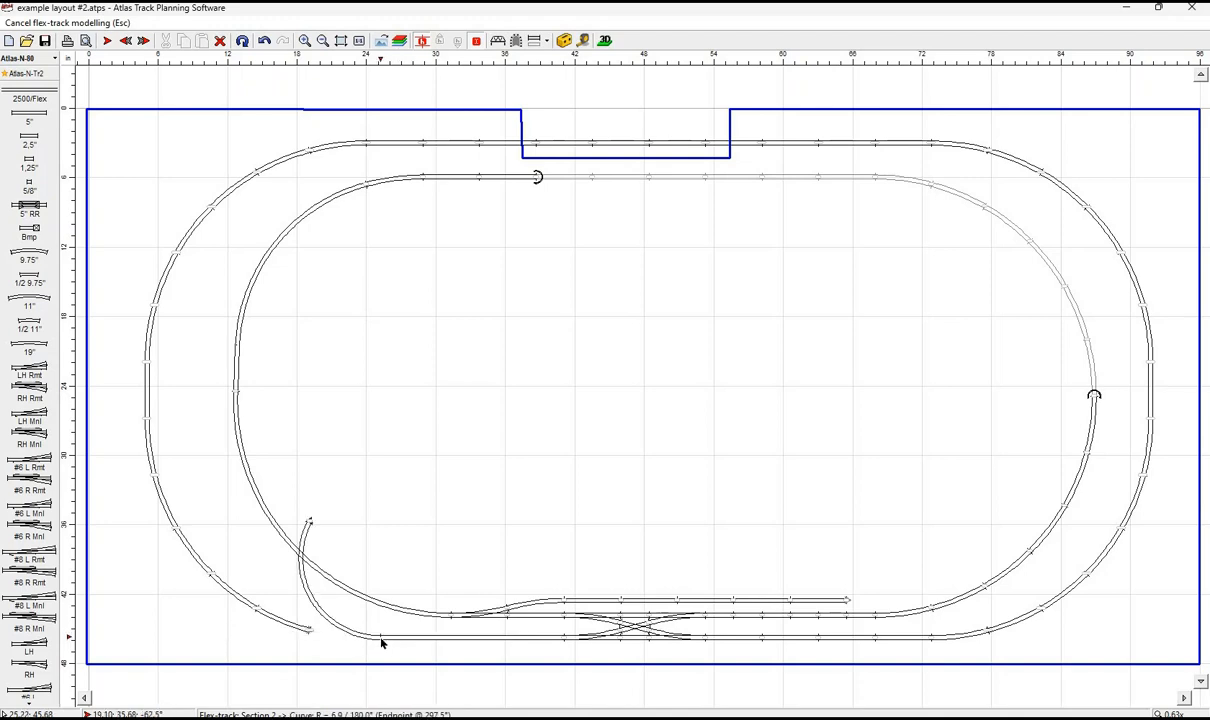
click(310, 633)
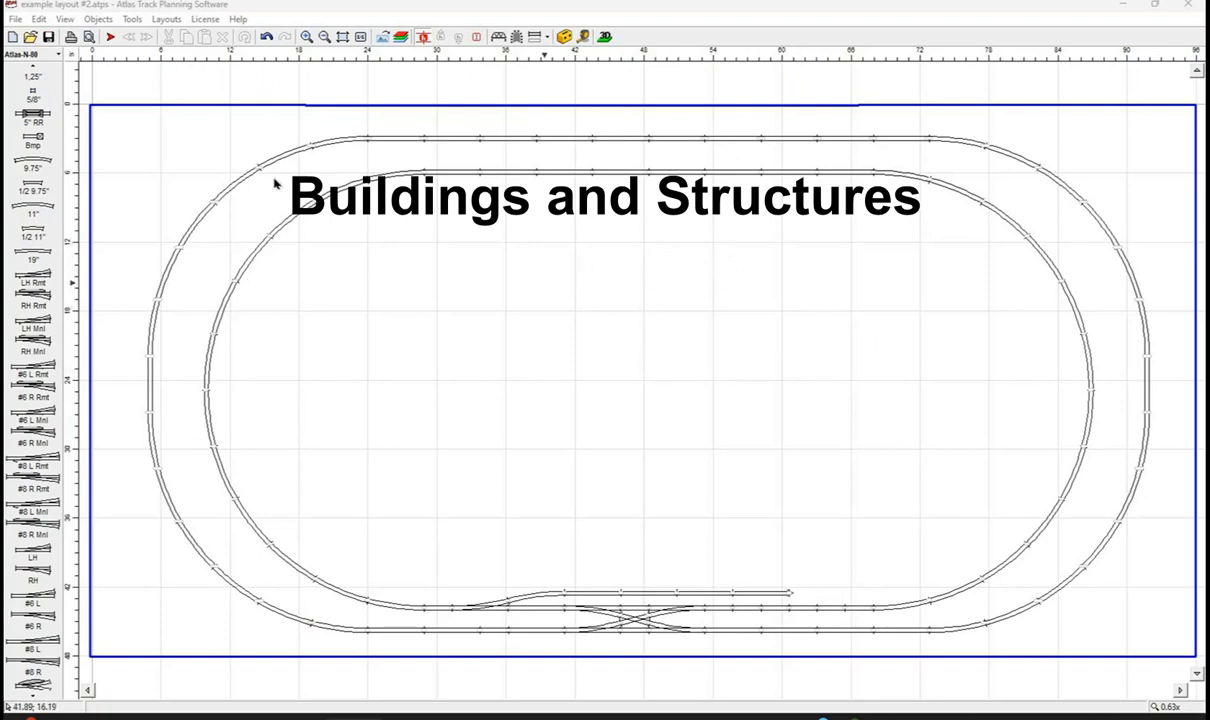
Switch the object library to Figures, and generate the parts list to review the current layout before closing it.
click(57, 55)
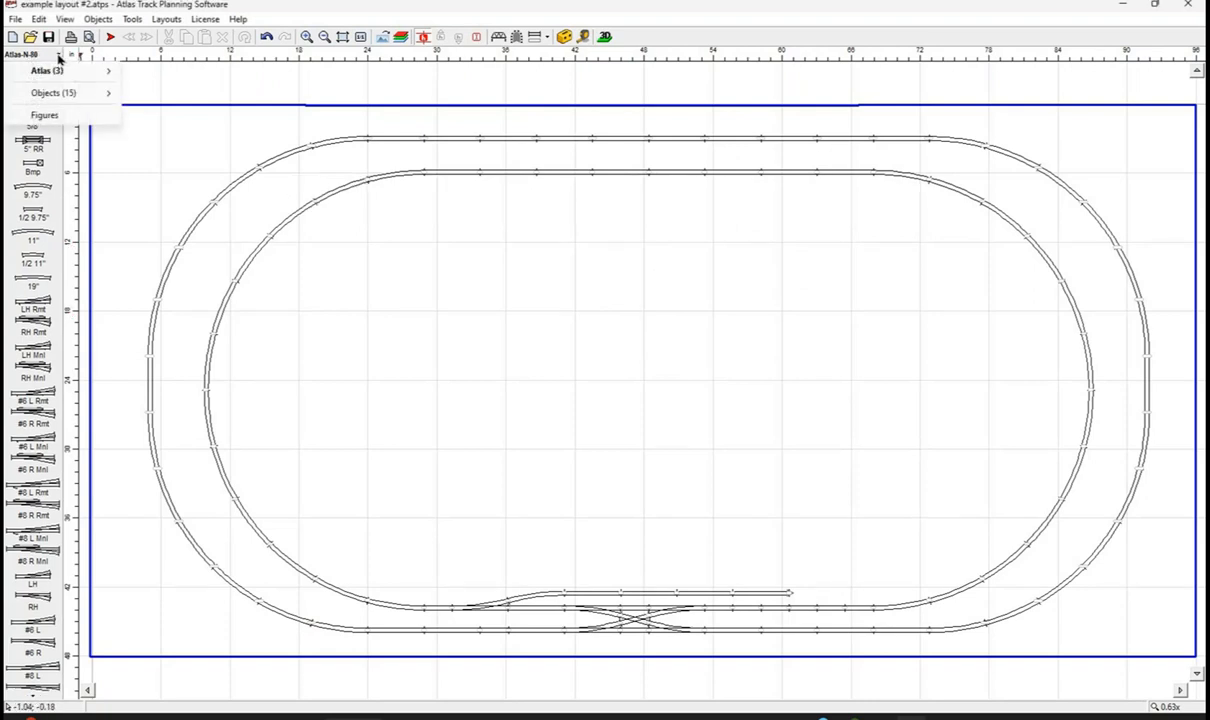
click(45, 116)
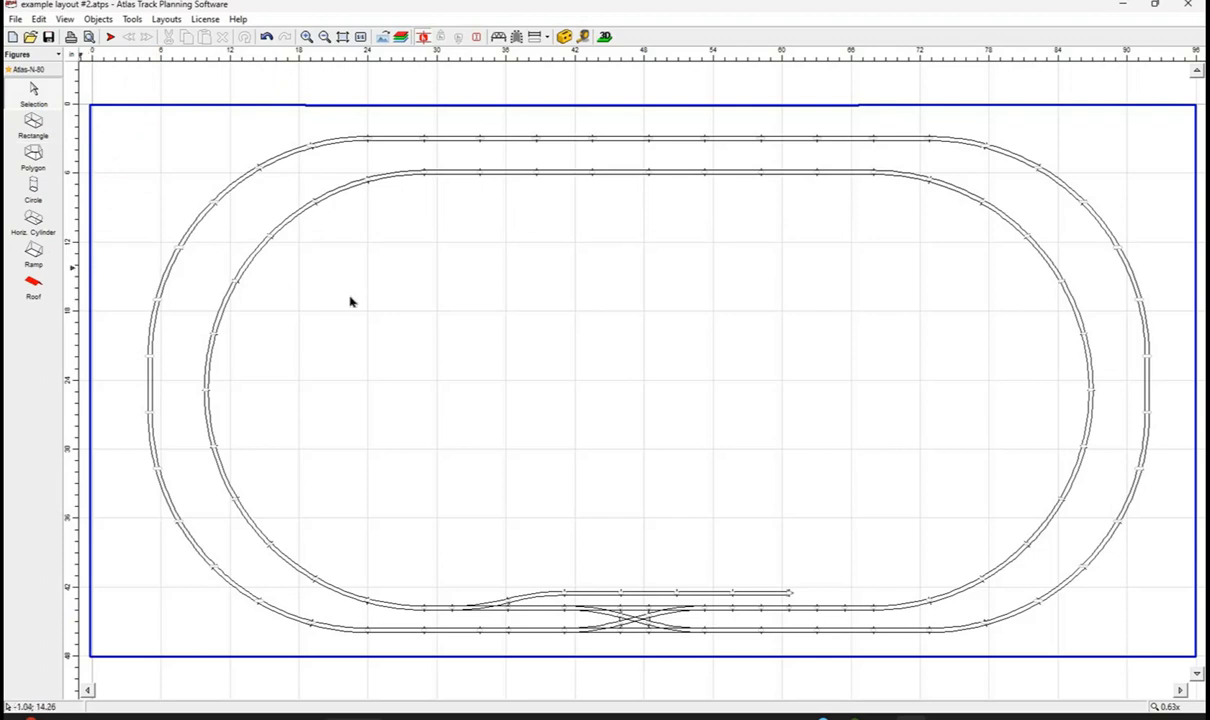
click(133, 20)
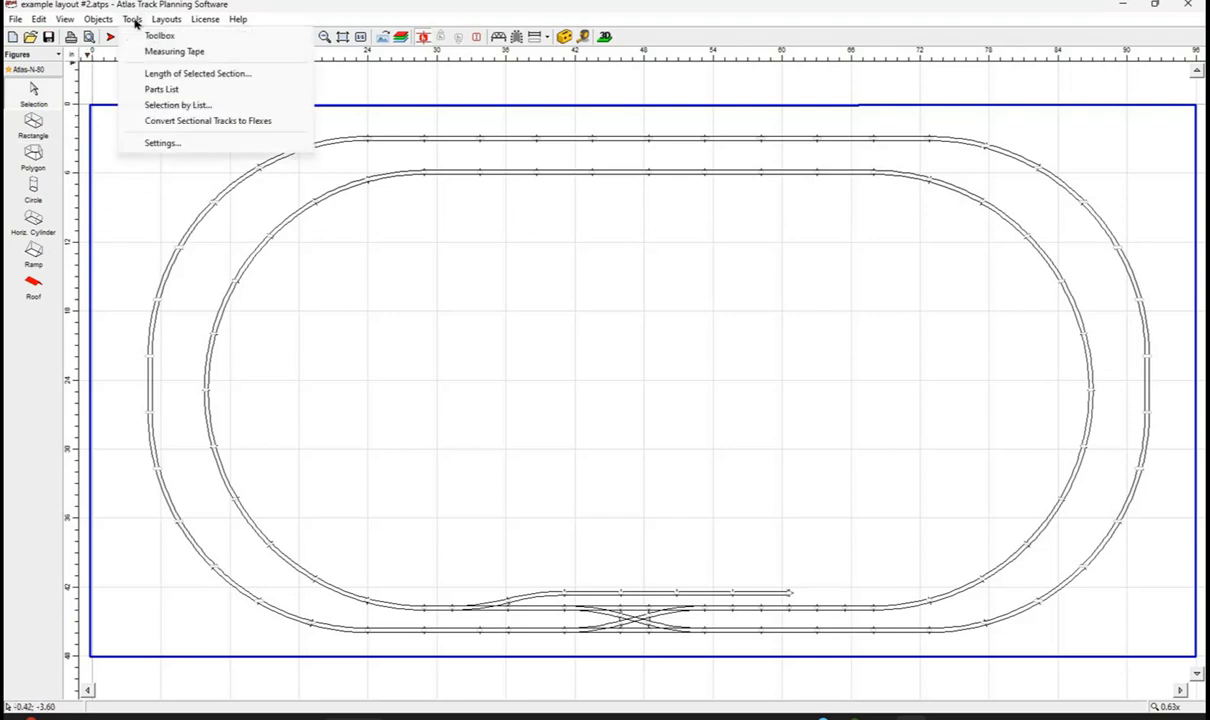
click(163, 90)
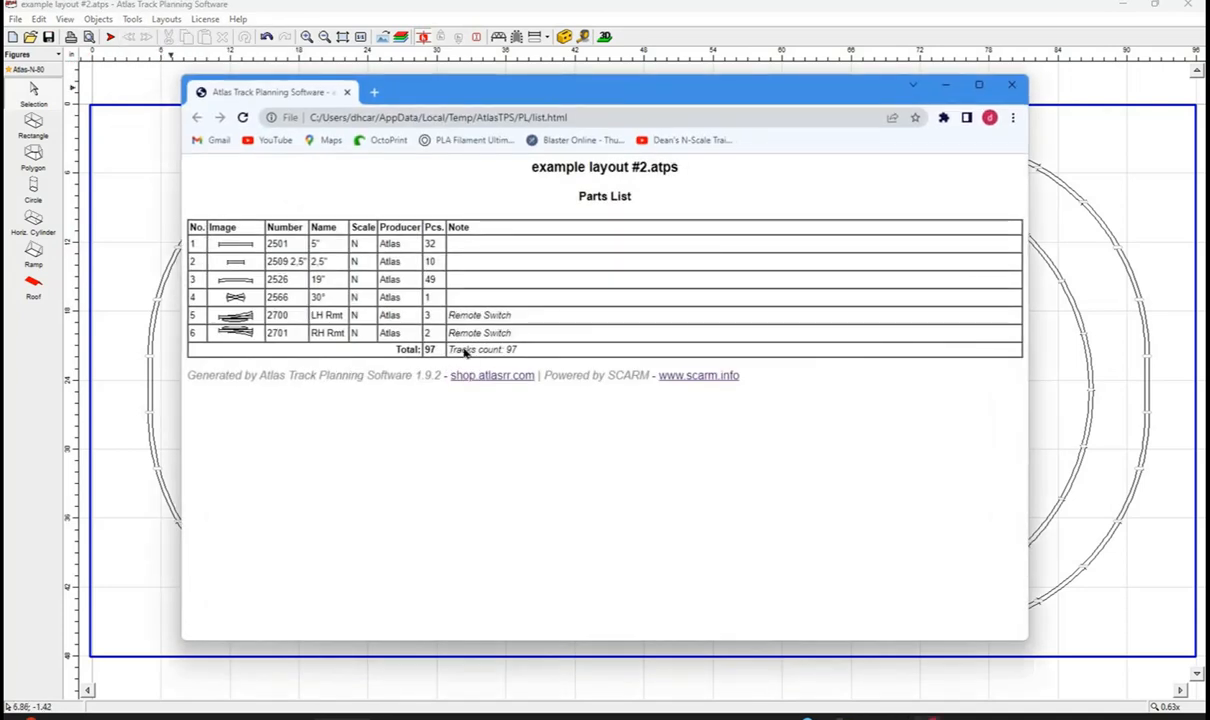
click(1013, 87)
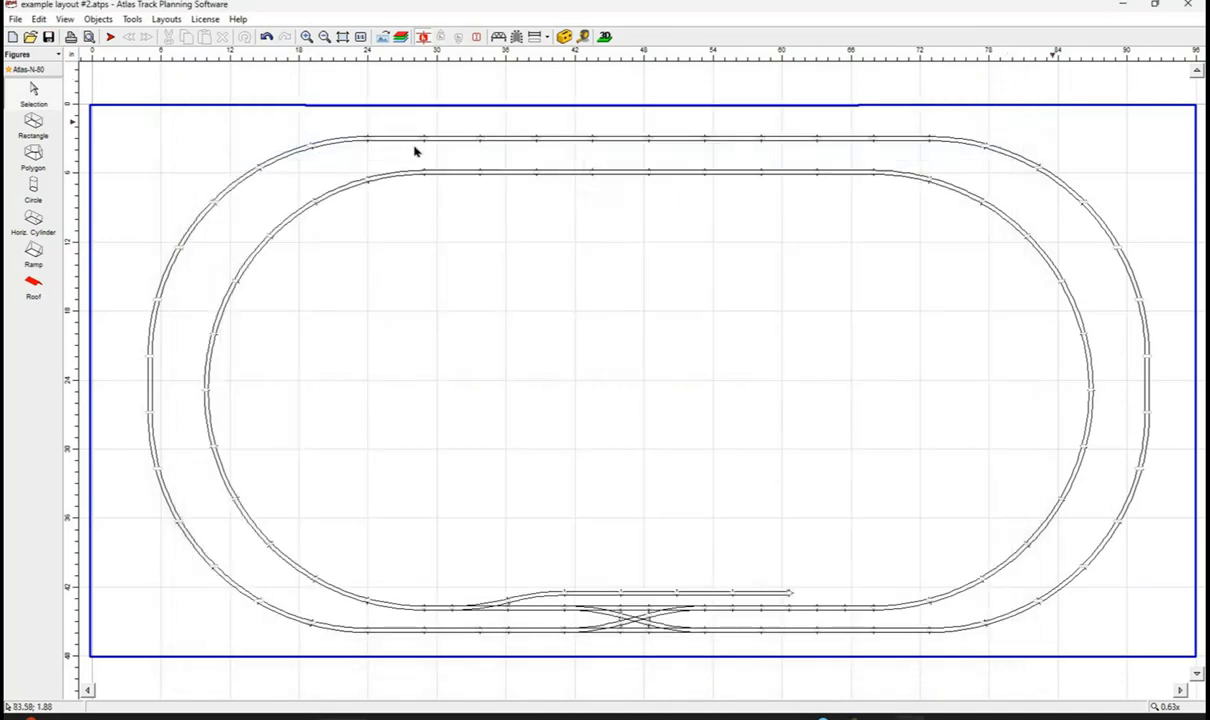
Replace the ten 5" straights along the outer loop's upper side with a 30" straight flex-track and a second flex-track joining the open curve.
drag(339, 116, 952, 155)
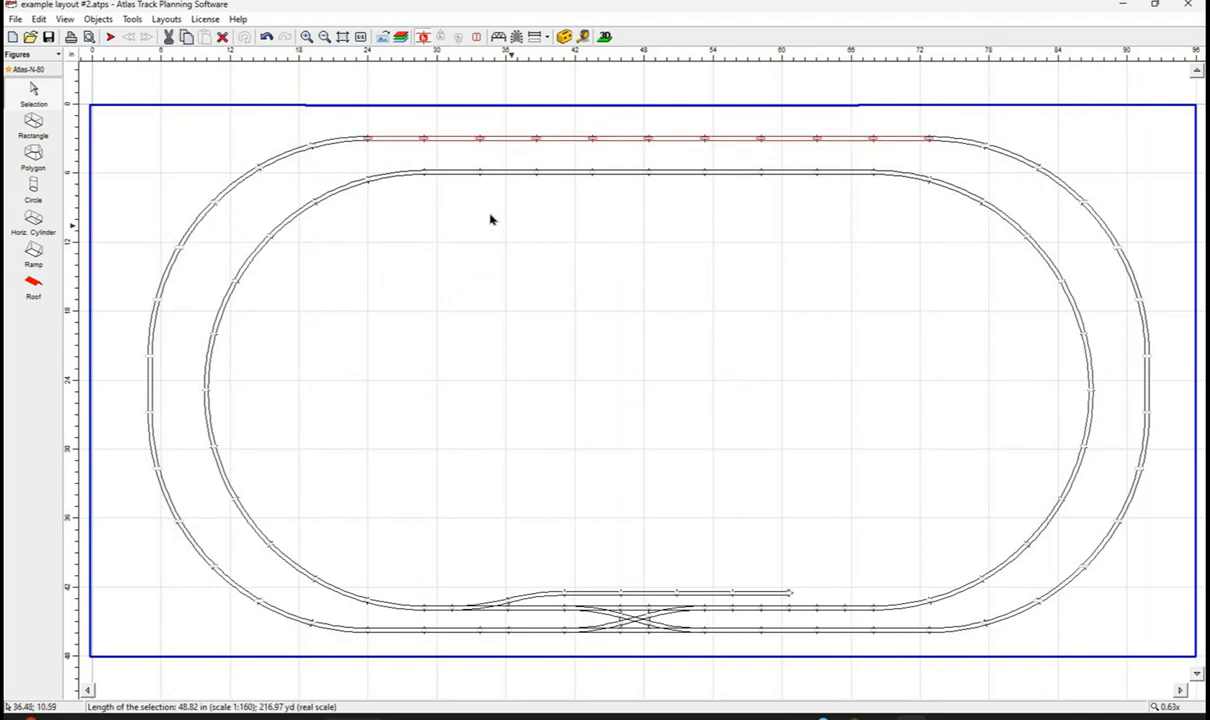
key(Delete)
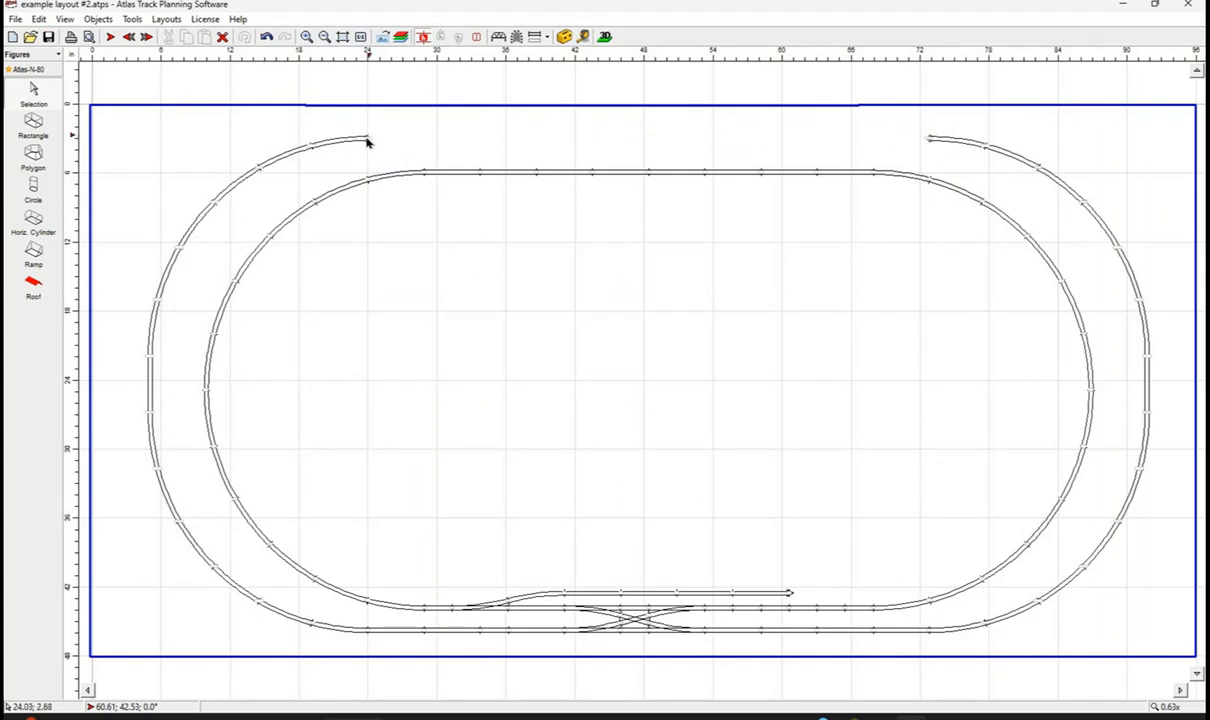
click(28, 69)
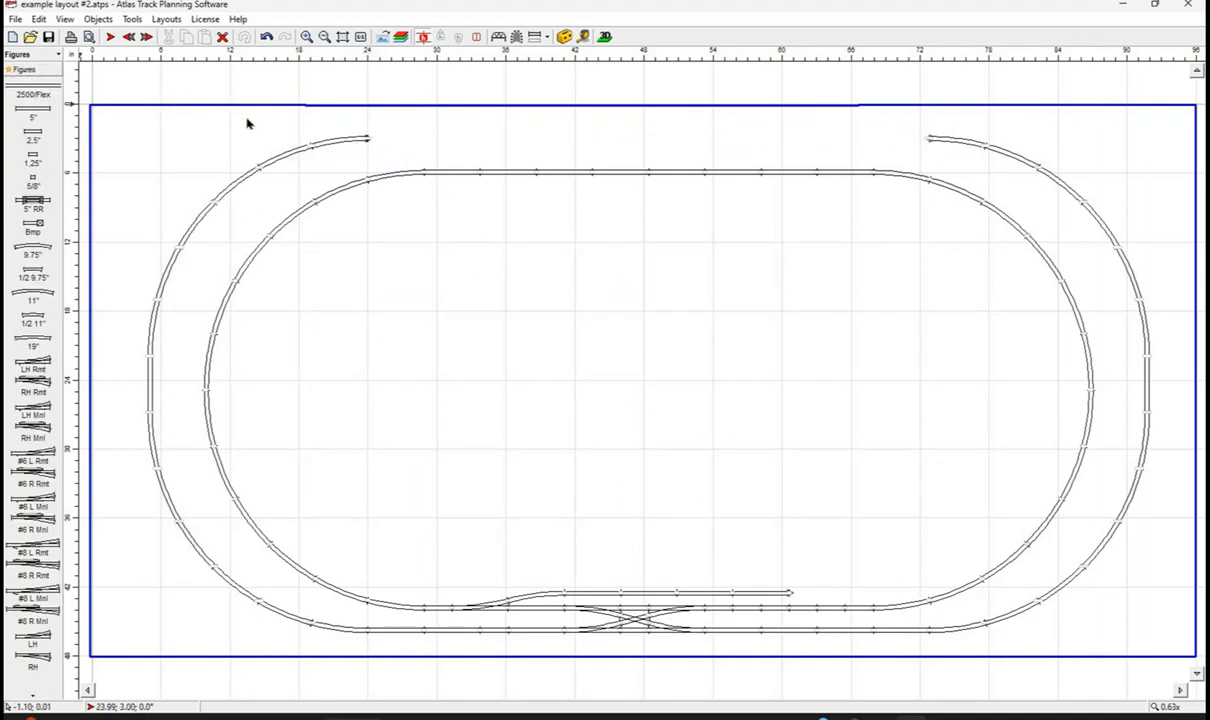
click(30, 86)
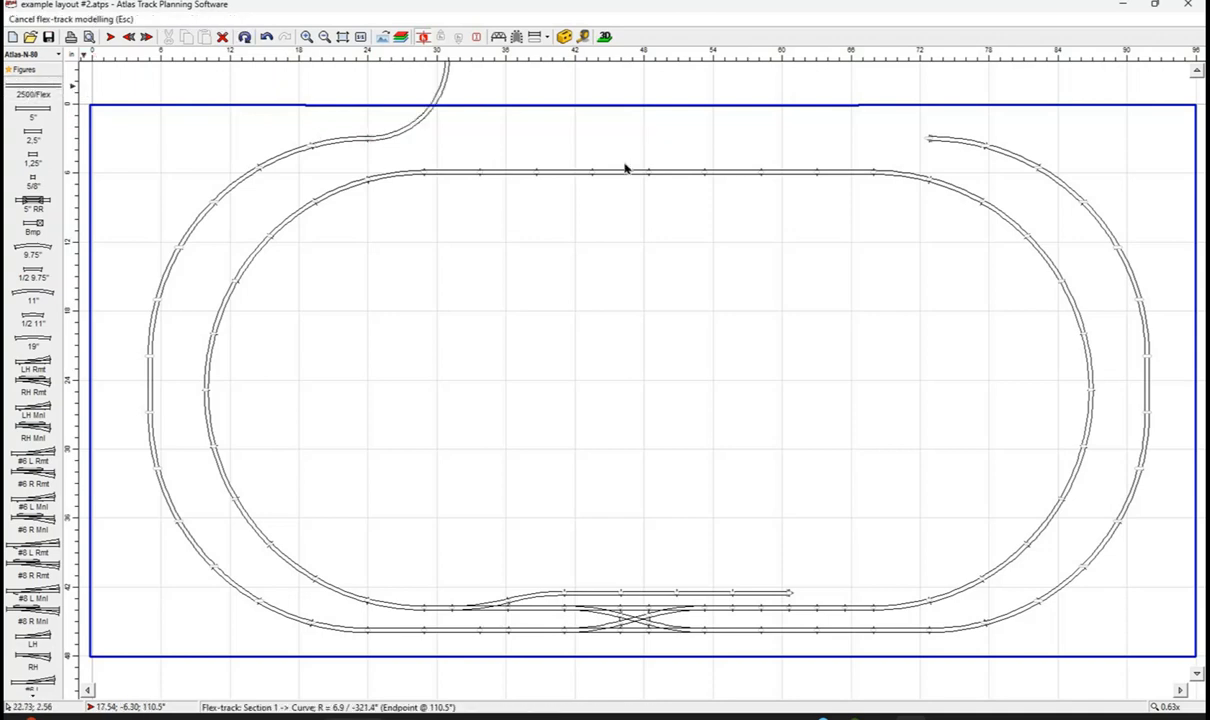
click(731, 141)
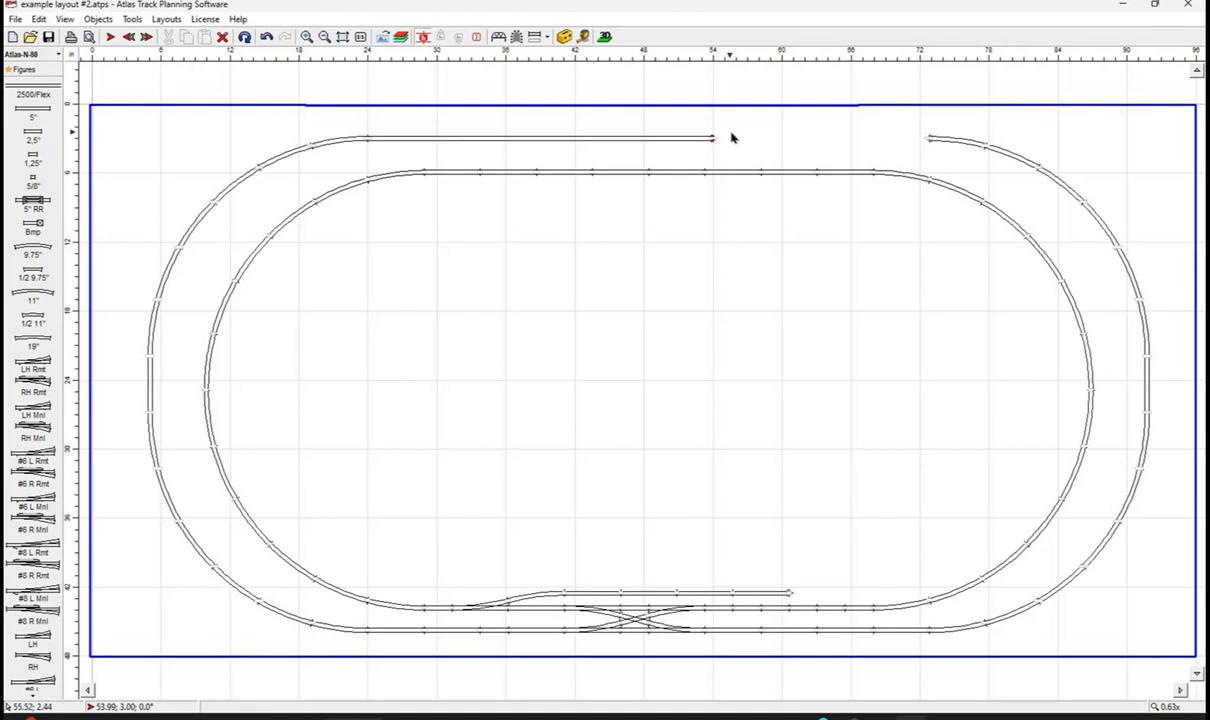
key(space)
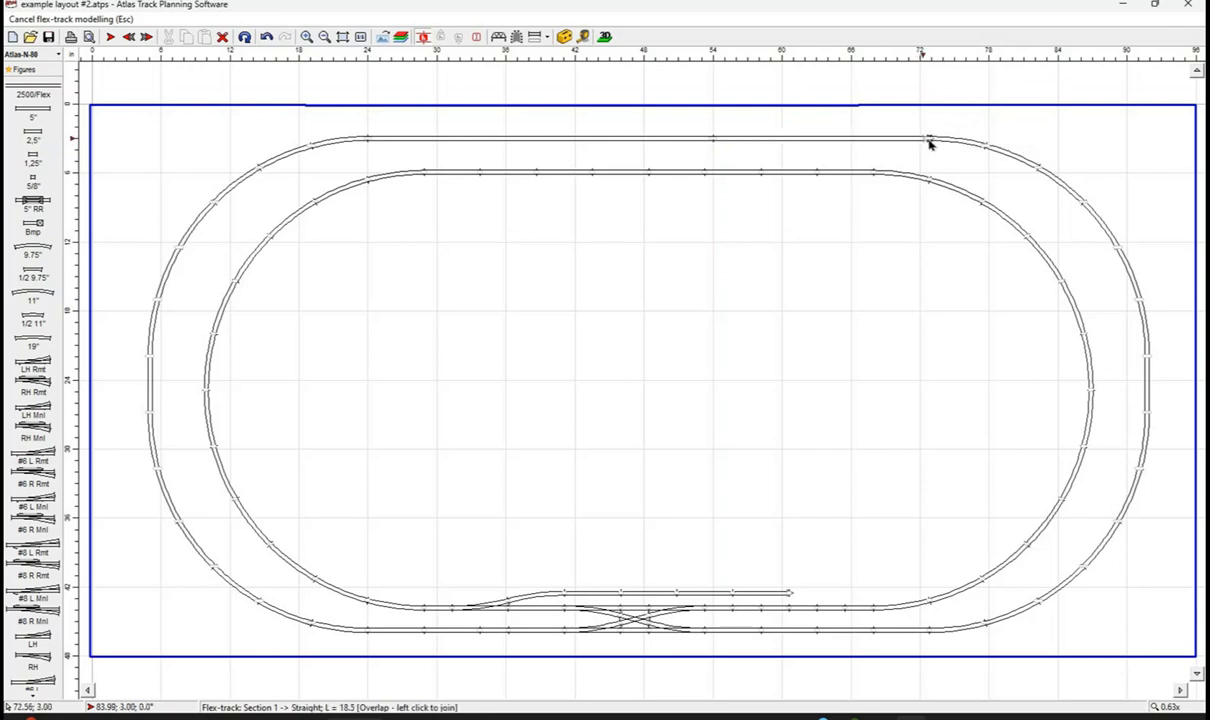
click(928, 155)
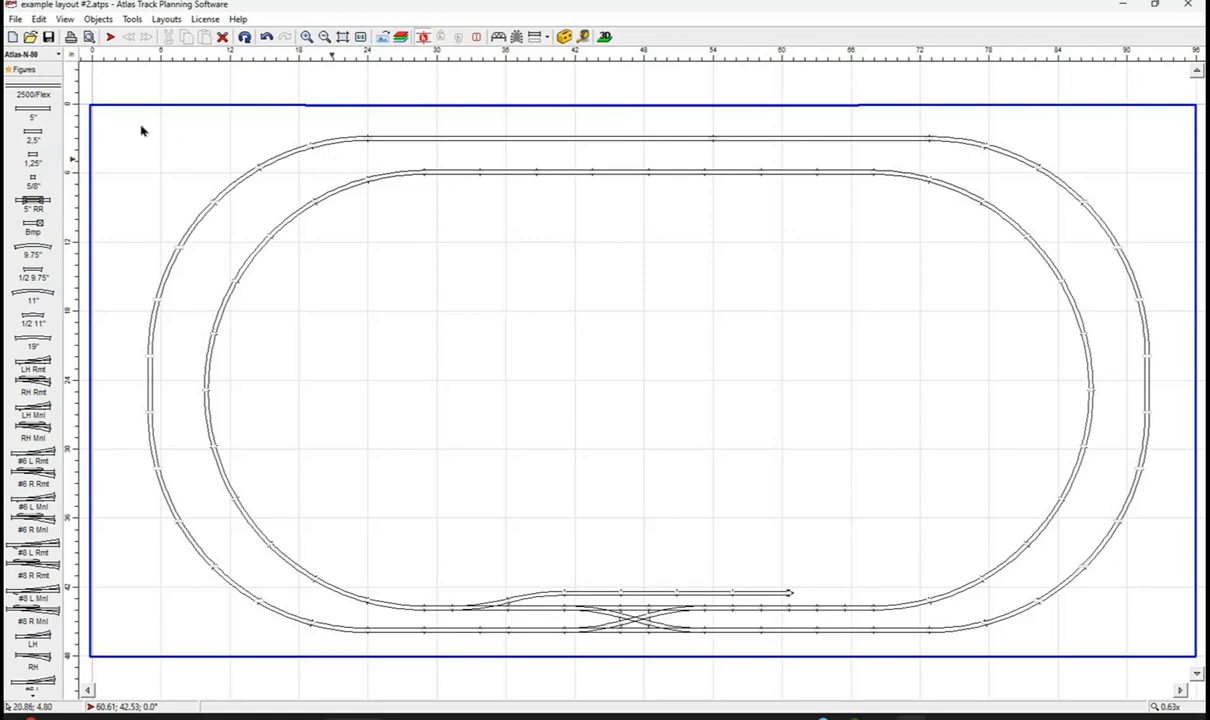
Generate the parts list again to review the layout with the outer loop's upper flex-tracks, and close it.
click(130, 20)
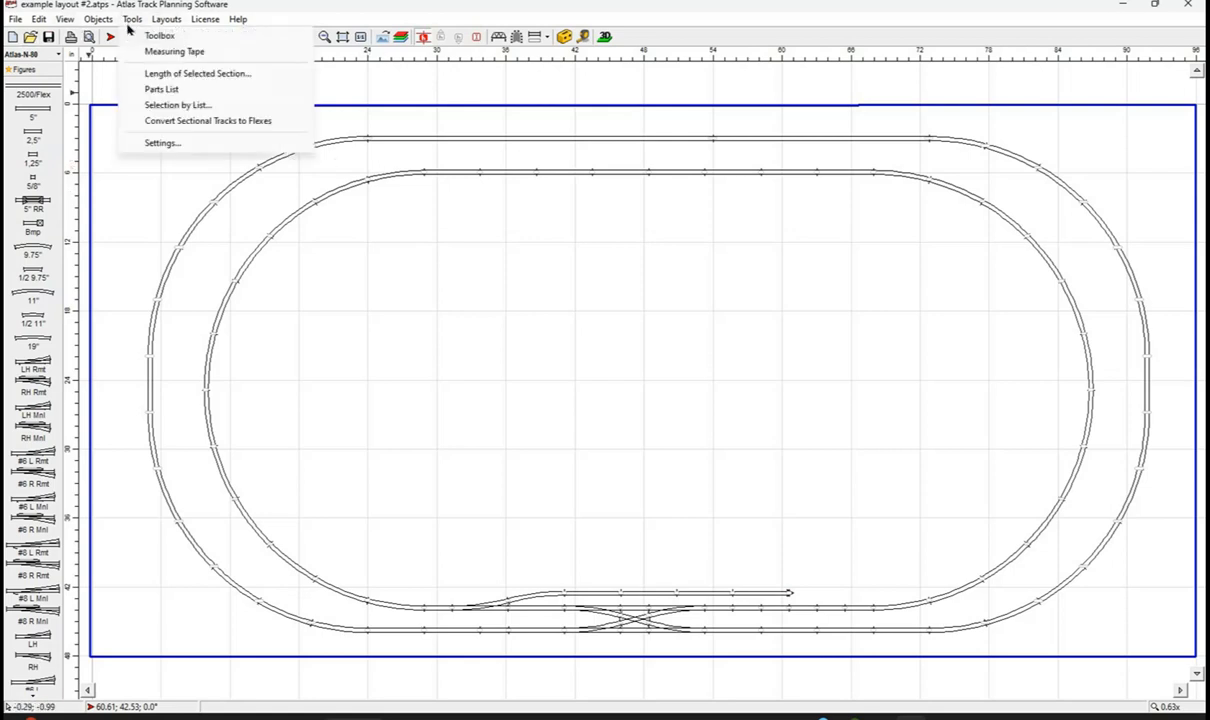
click(168, 93)
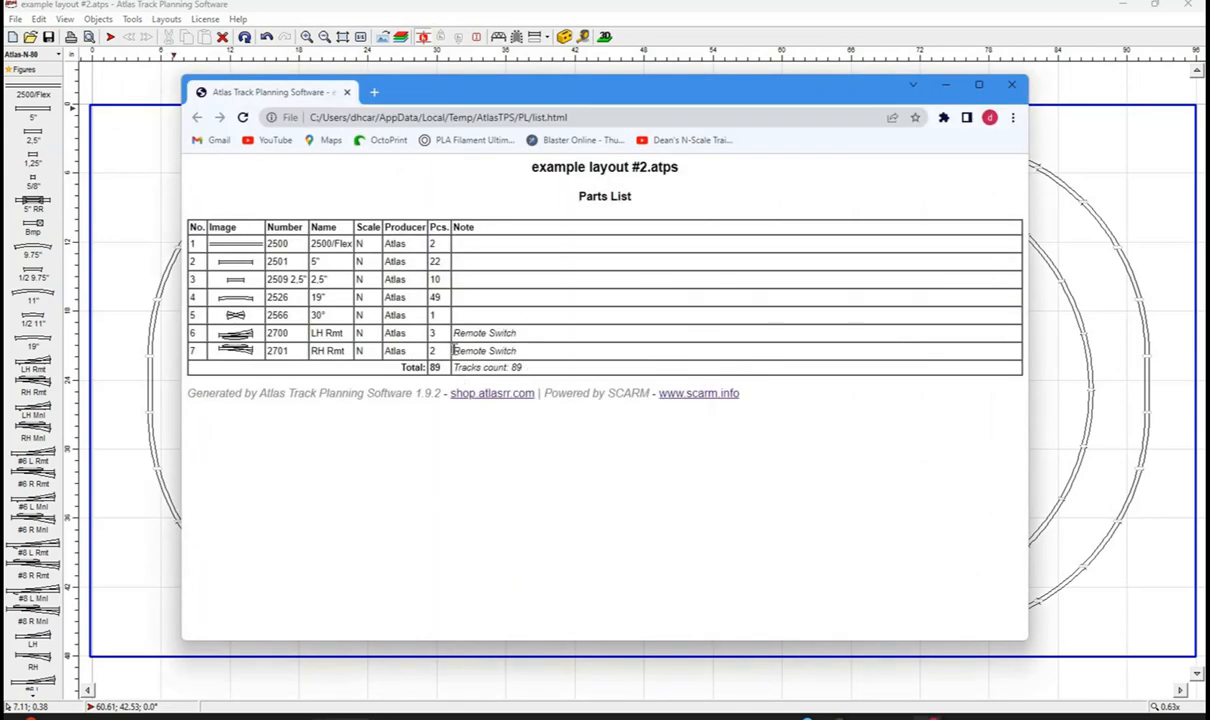
click(1009, 88)
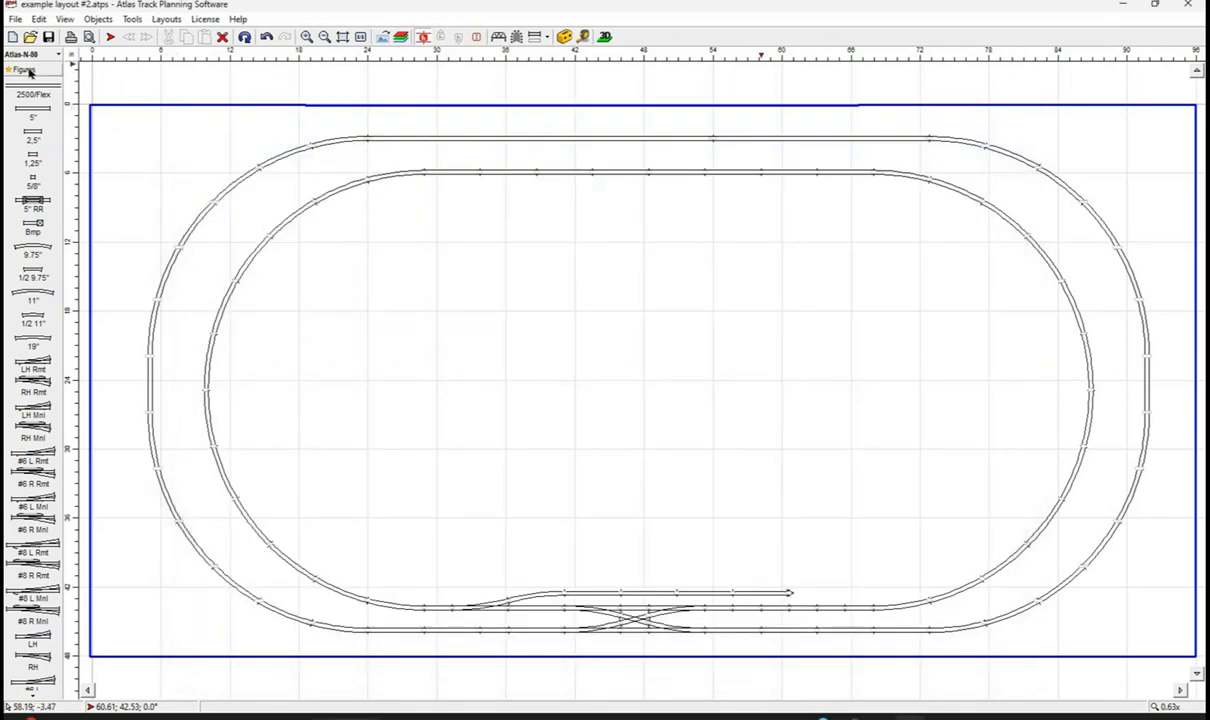
Draw a rectangle figure about 5.6" by 1.87" just above the siding and color it dark purple (RGB 64, 0, 128).
click(29, 71)
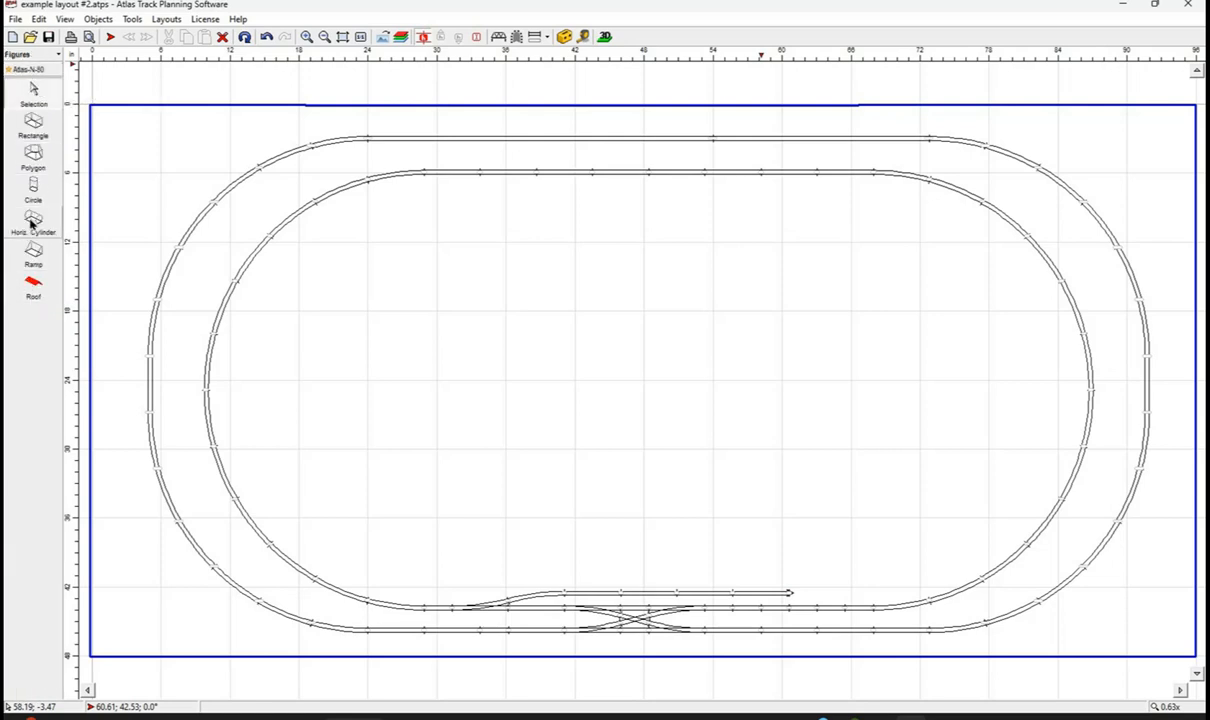
click(33, 125)
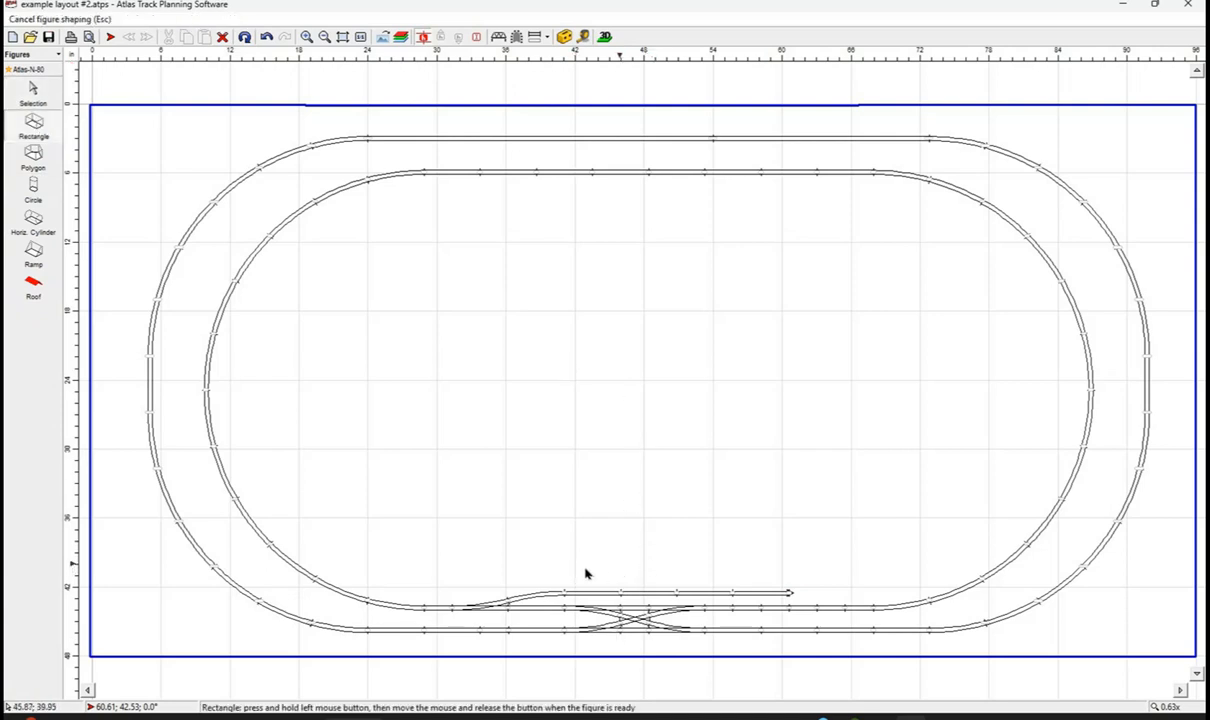
drag(591, 567, 656, 590)
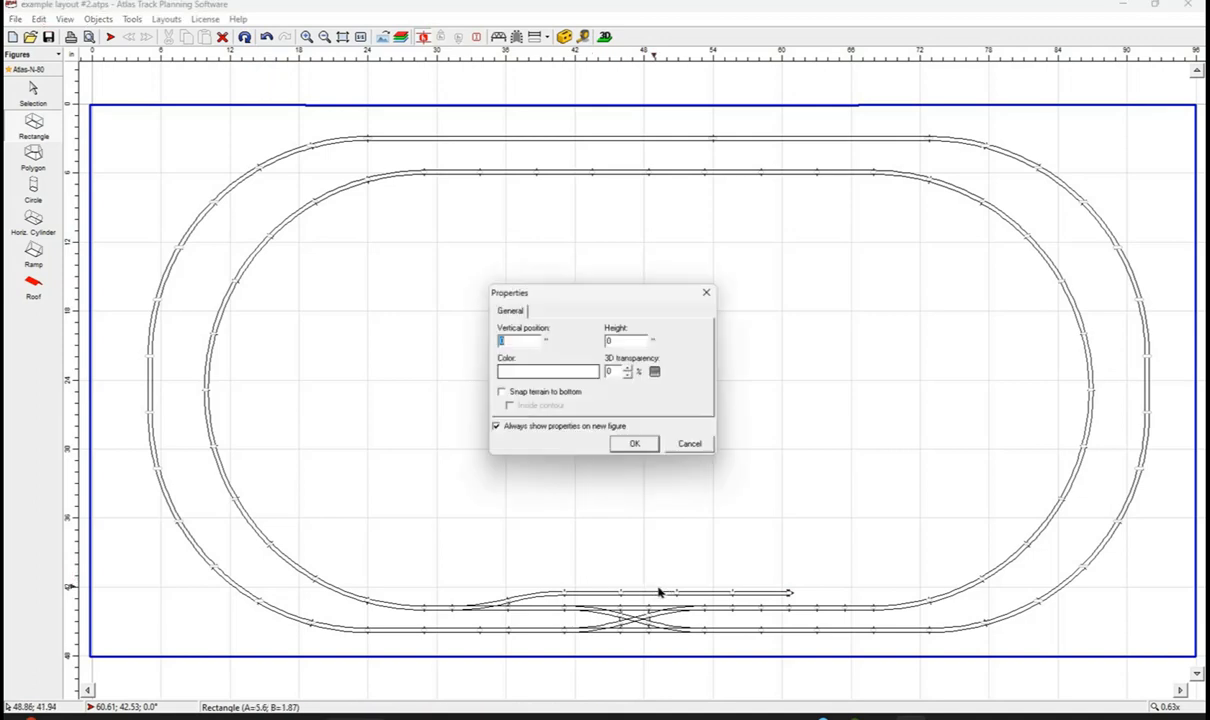
click(550, 376)
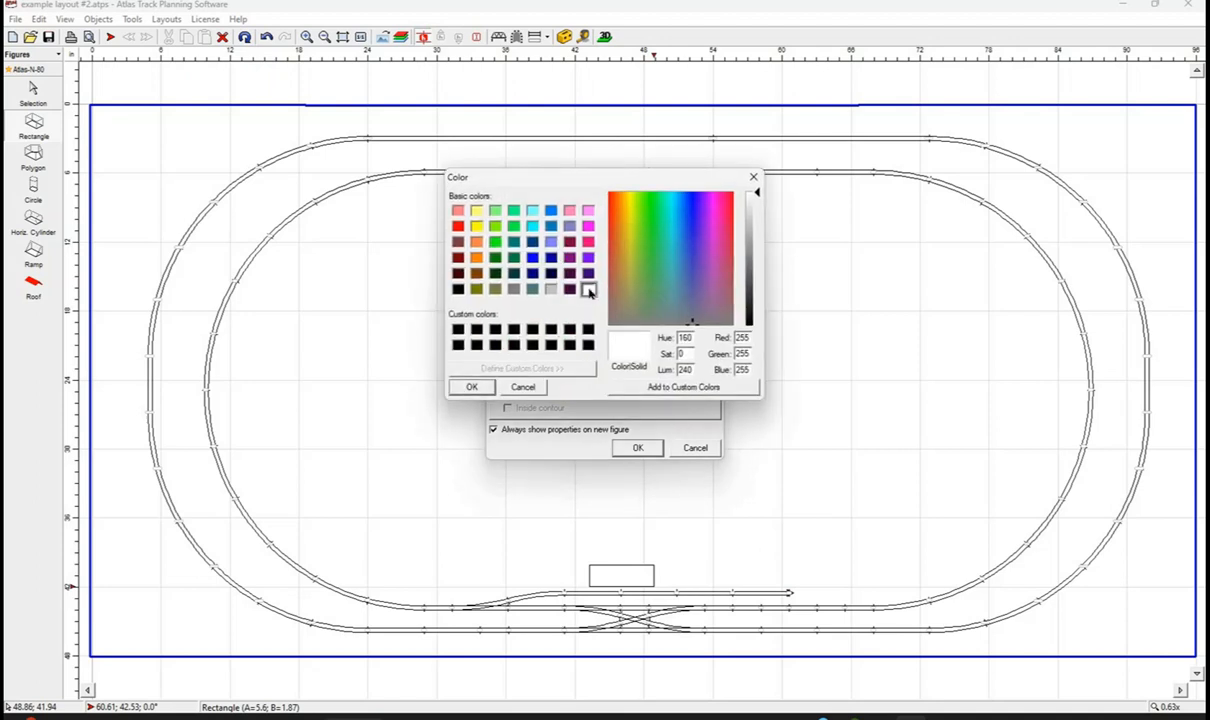
click(588, 274)
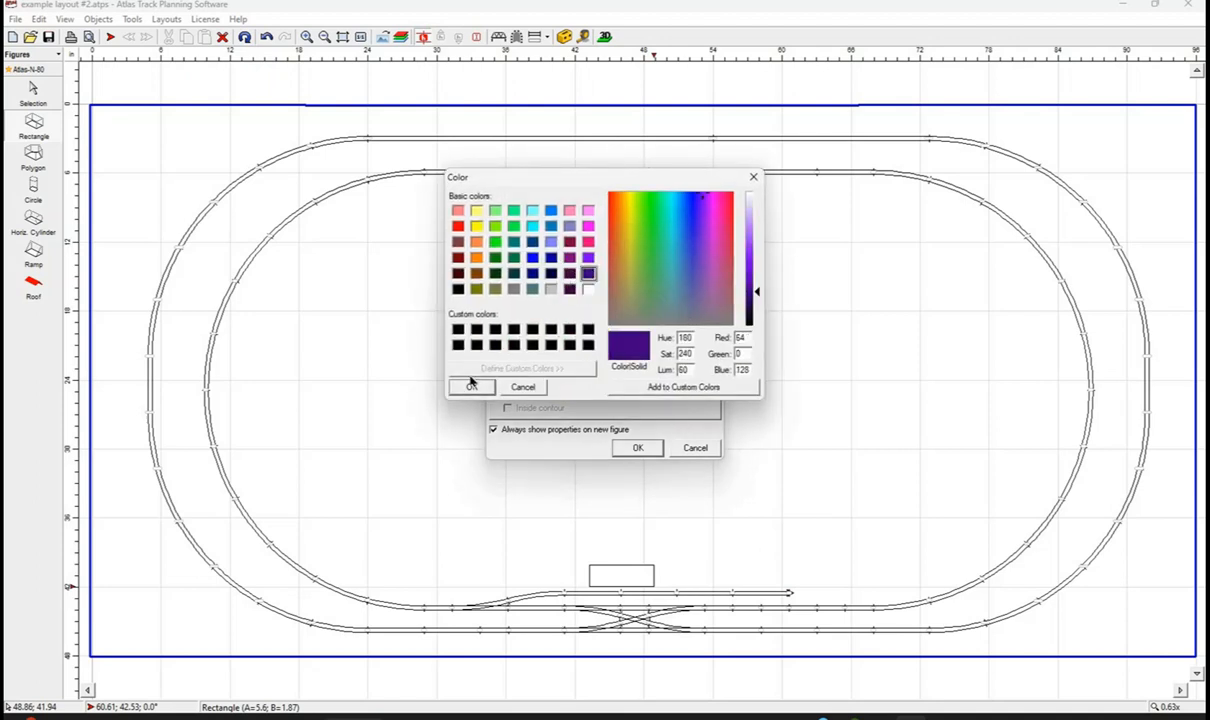
click(472, 388)
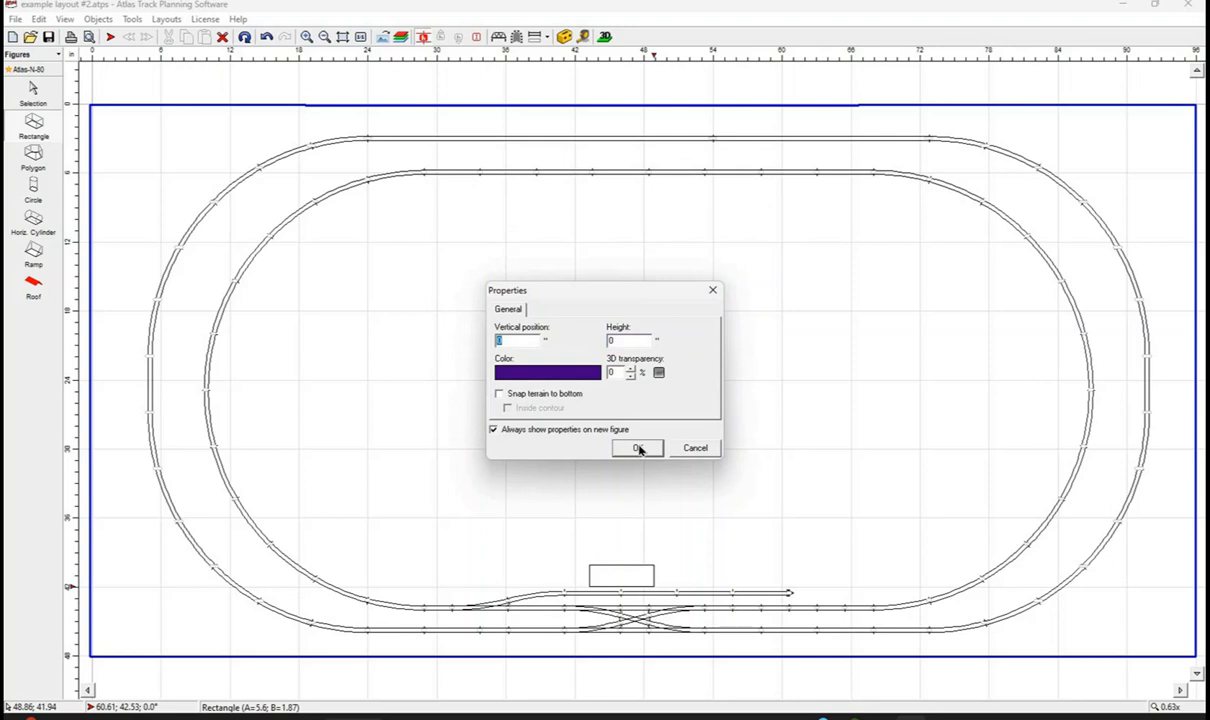
click(638, 448)
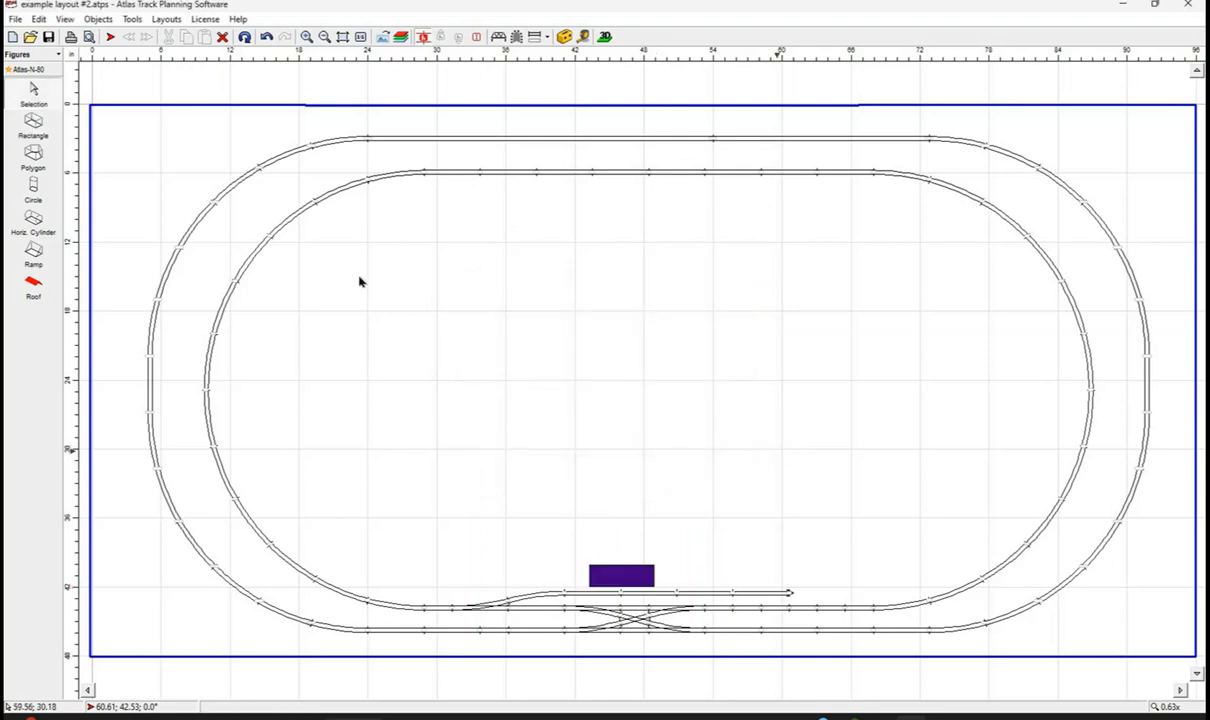
Add a Hipped roof to the purple rectangle above the siding.
click(33, 283)
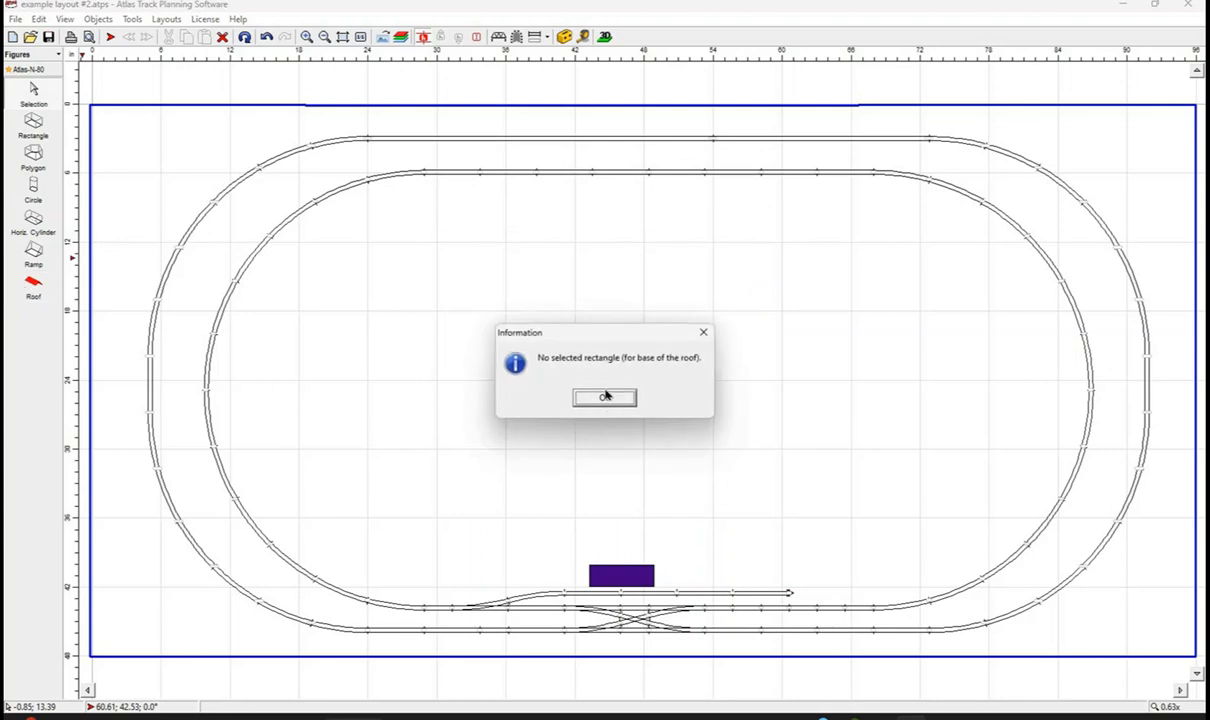
key(Return)
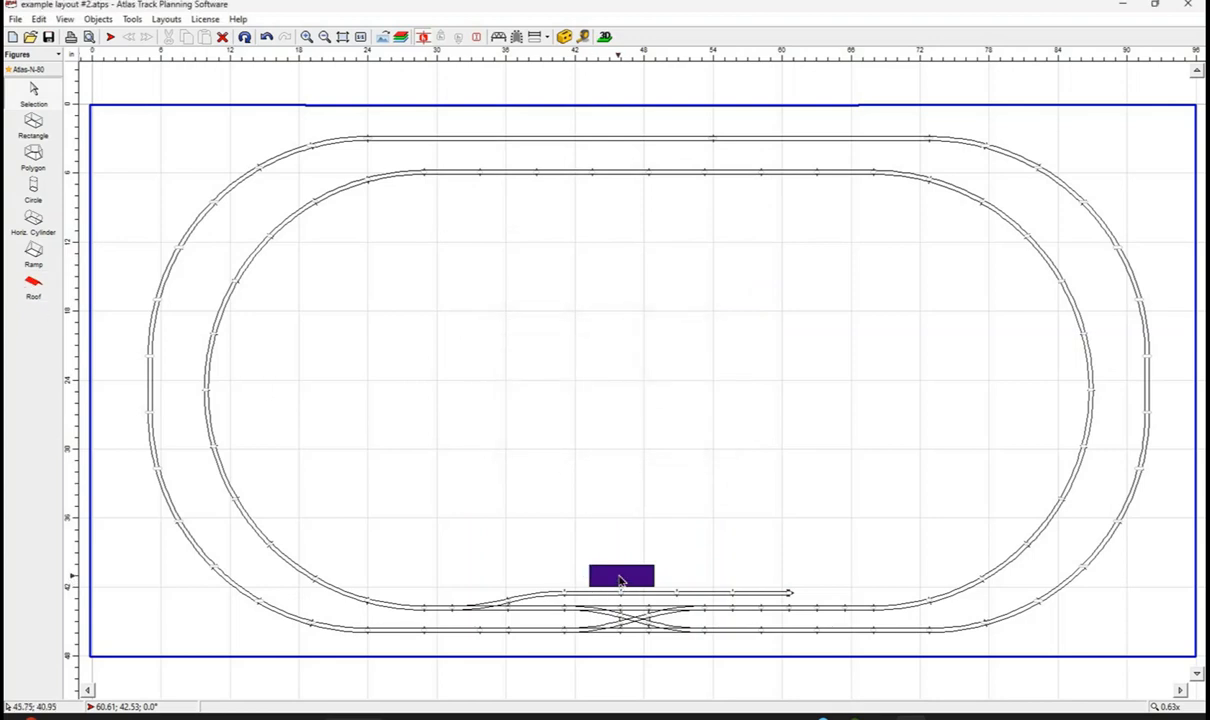
click(620, 576)
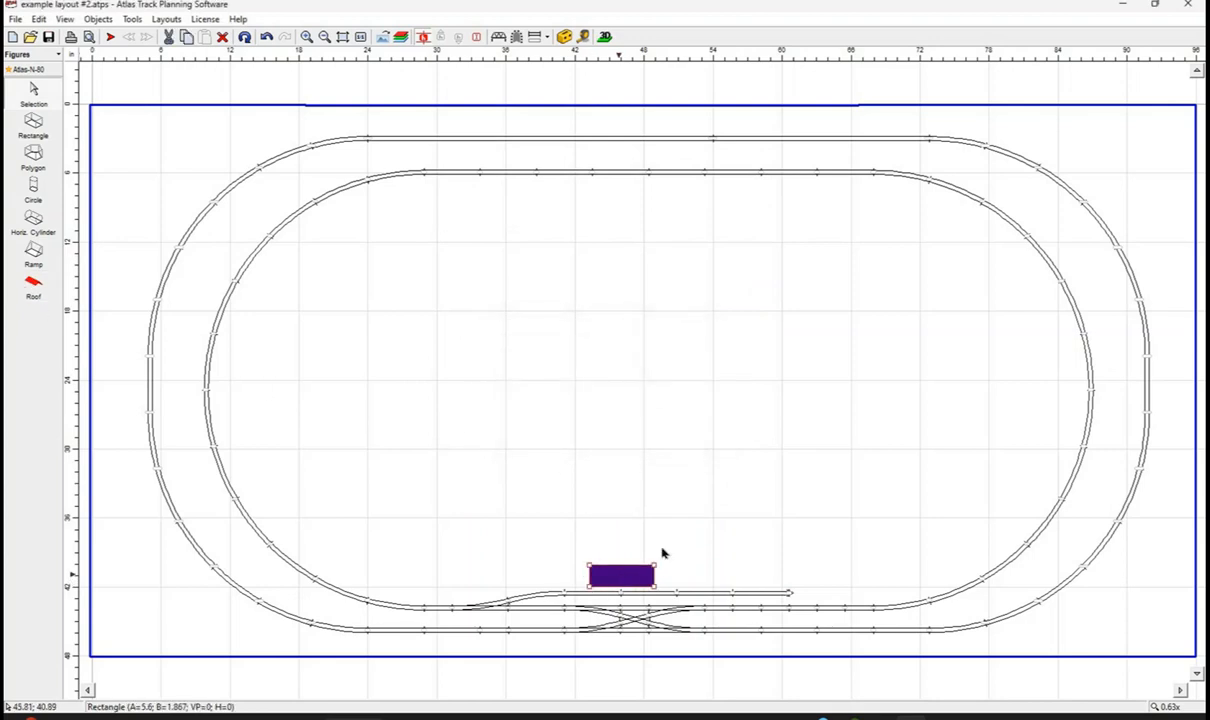
click(33, 283)
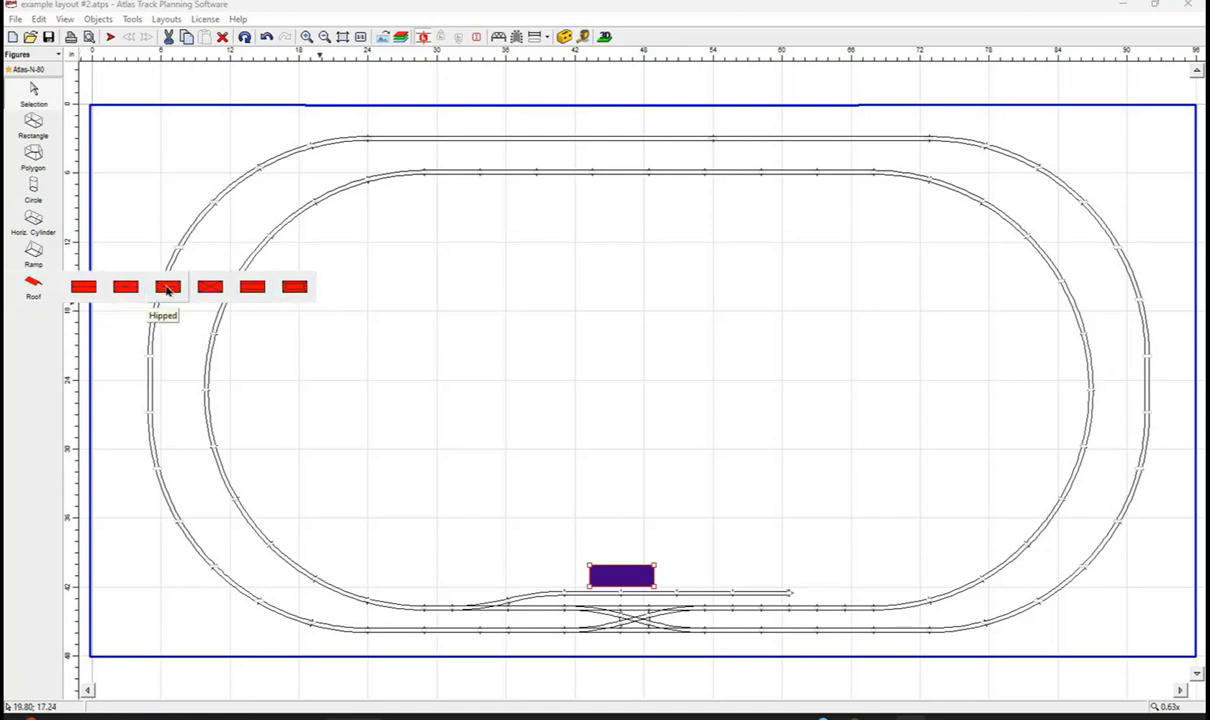
click(162, 288)
click(715, 490)
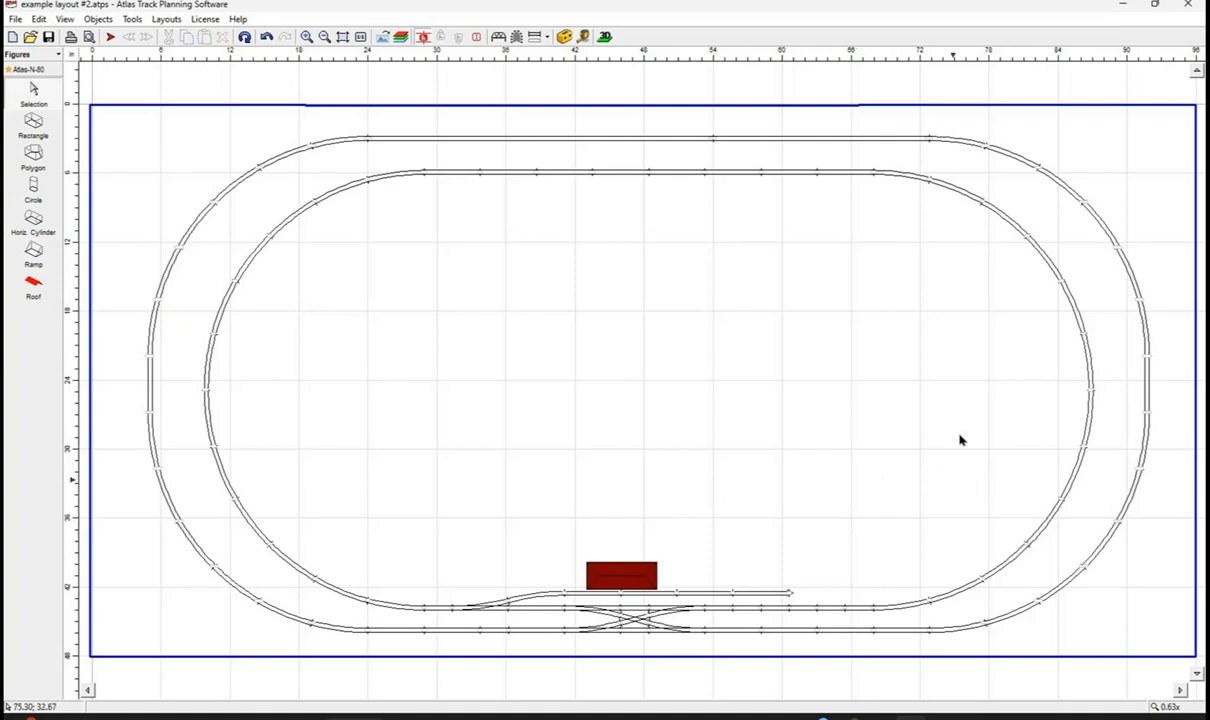
Draw a platform rectangle about 6.1" by 0.81" beside the building's right end along the siding, colored light gray (RGB 192, 192, 192).
click(31, 124)
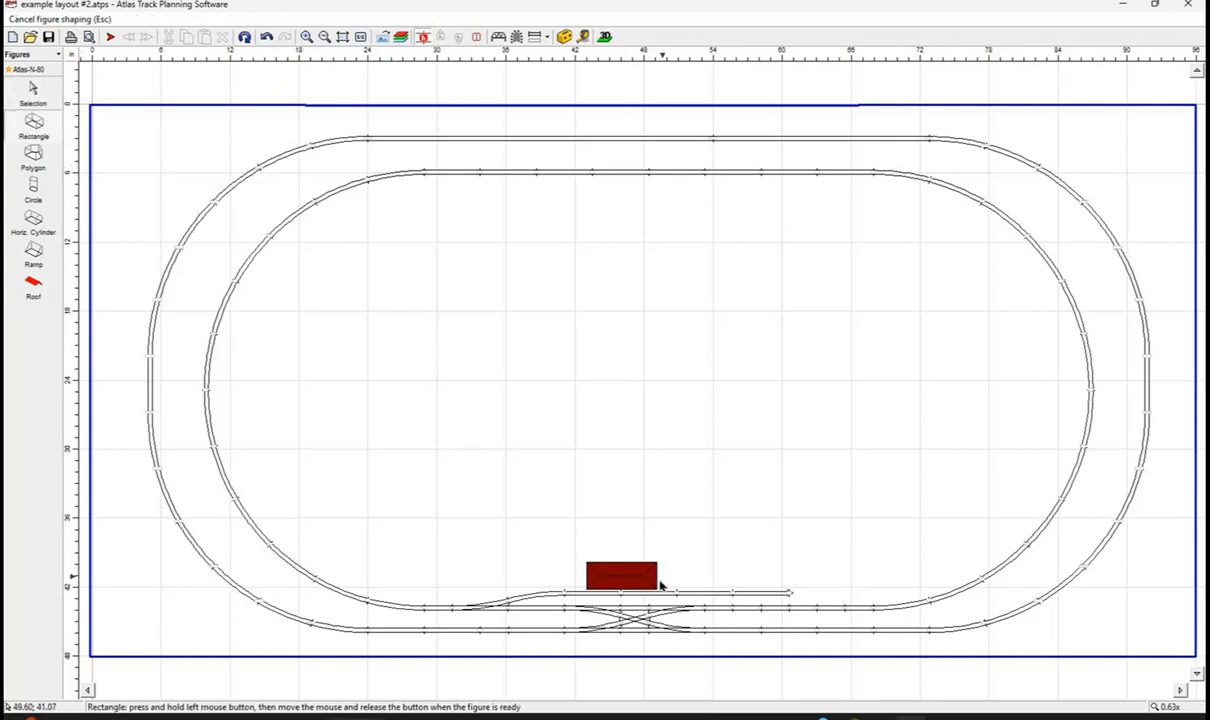
drag(660, 578, 728, 588)
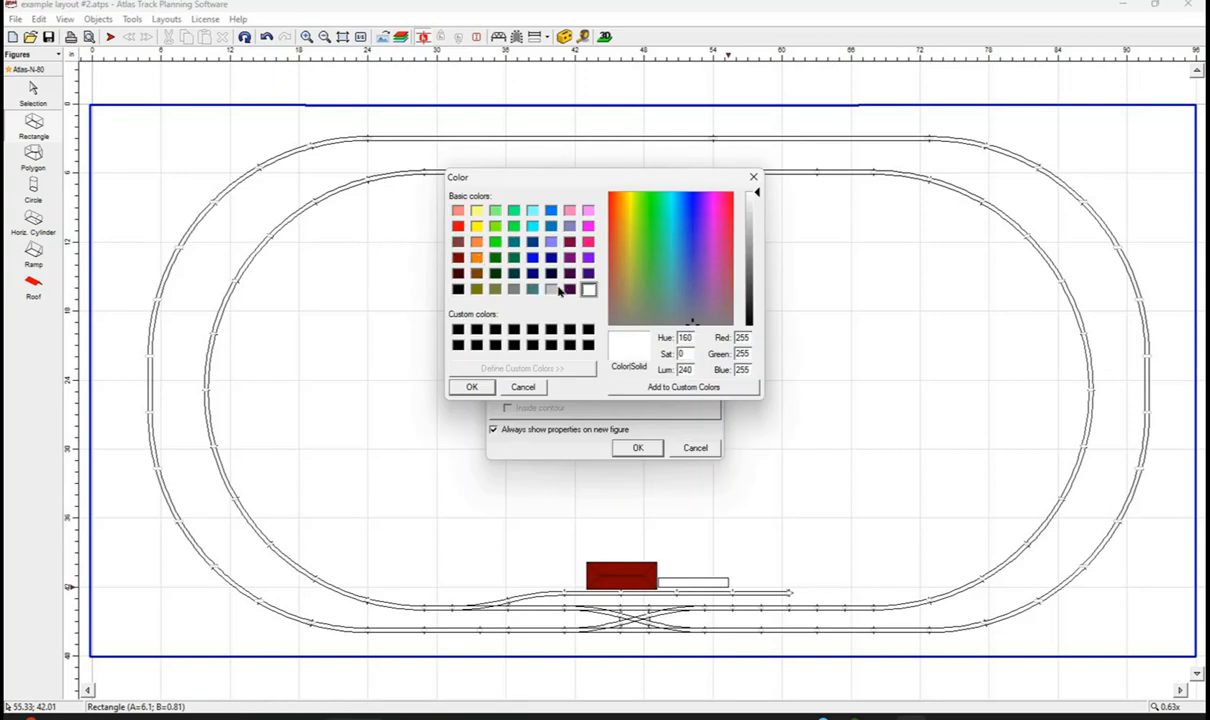
click(550, 289)
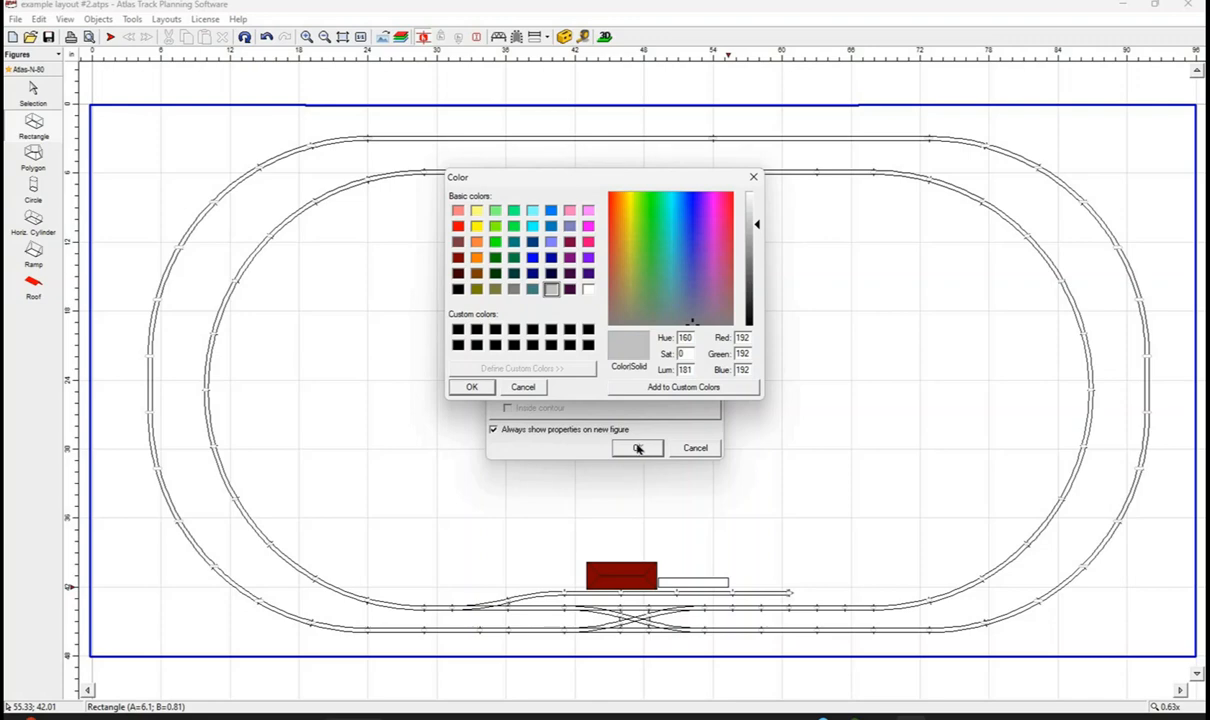
click(467, 387)
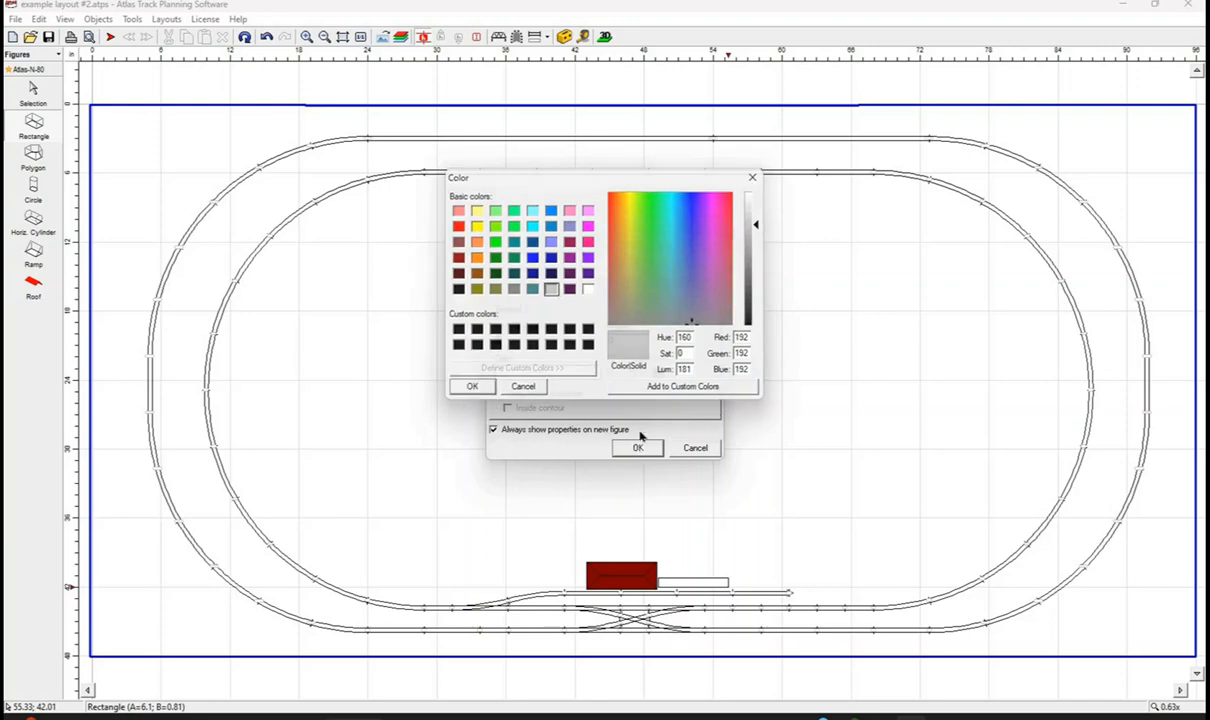
click(640, 449)
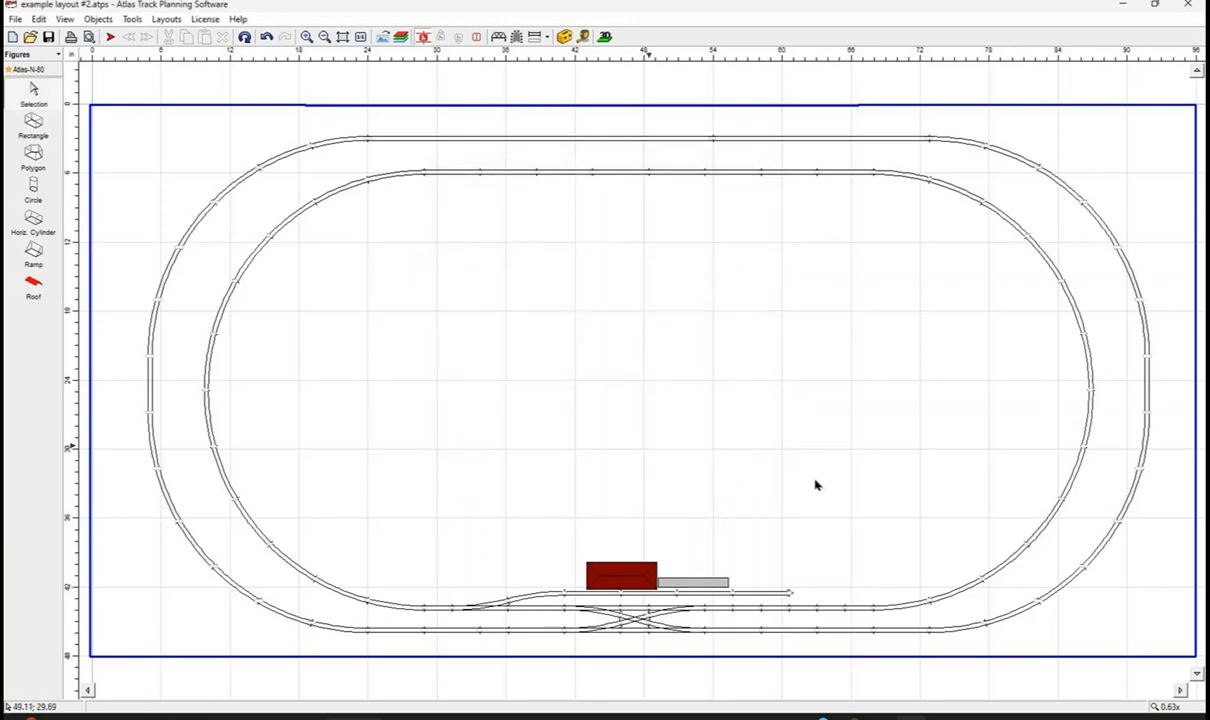
Move the gray platform rectangle so it sits flush against the building's right end, just above the siding.
click(696, 584)
right_click(697, 585)
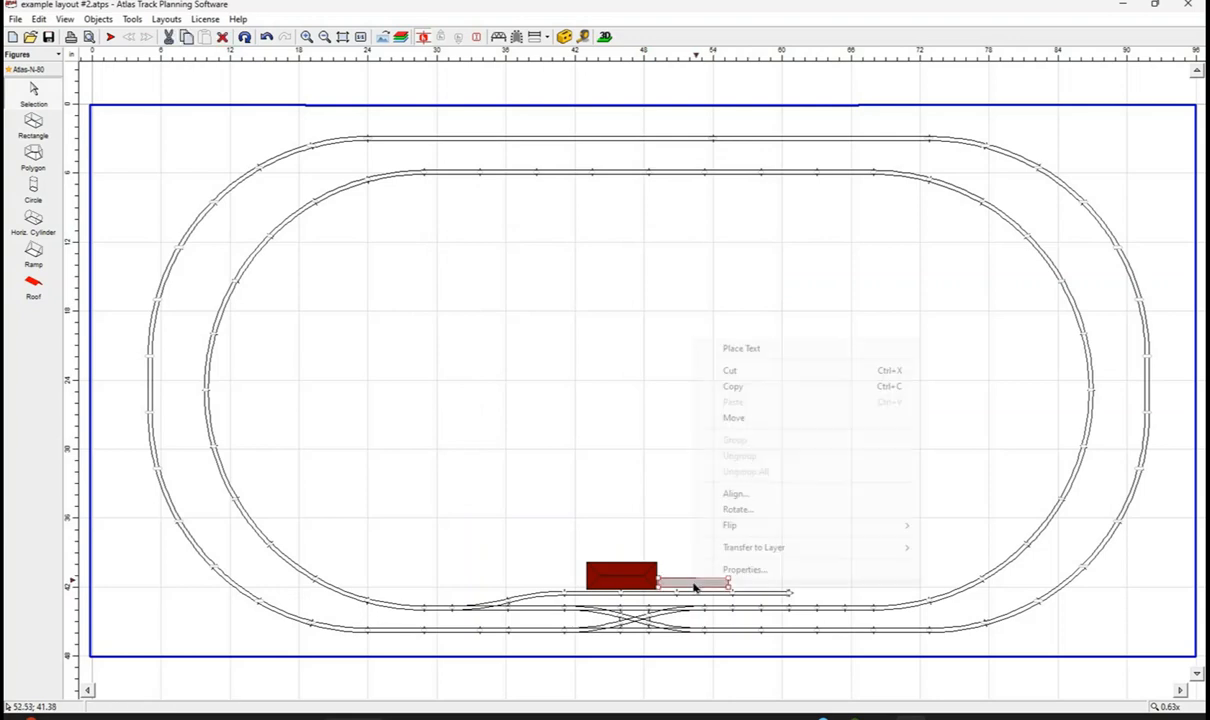
click(736, 420)
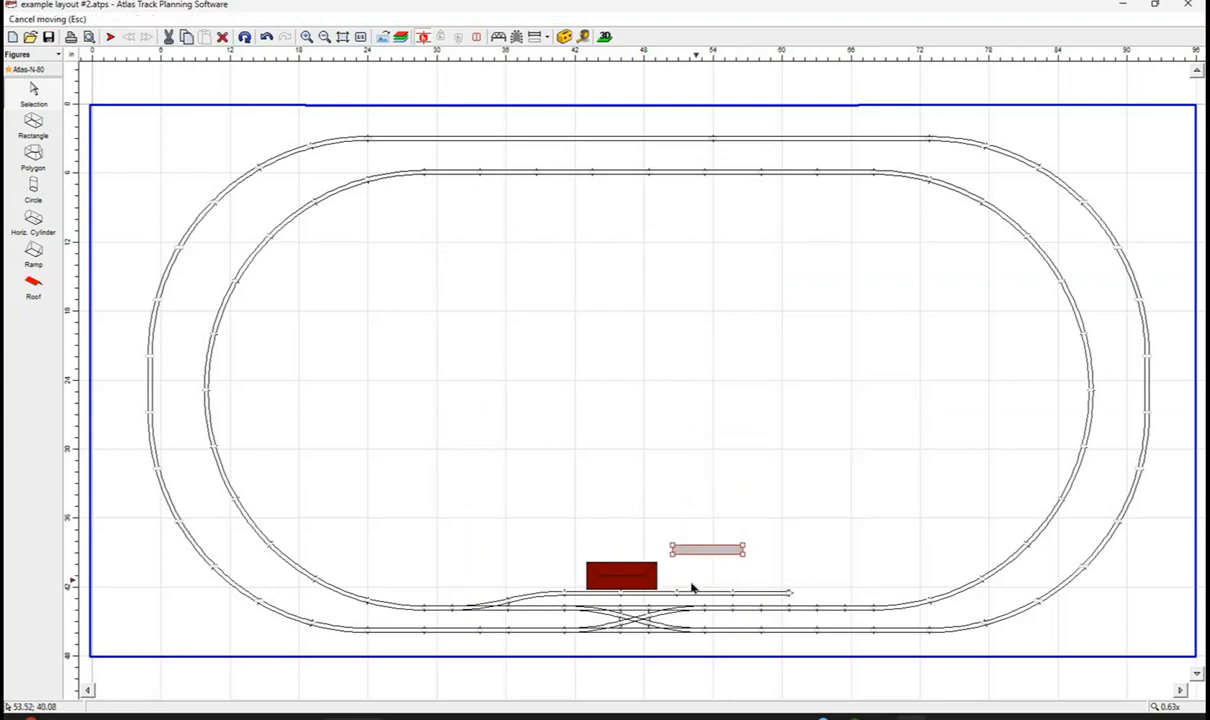
click(697, 585)
click(813, 547)
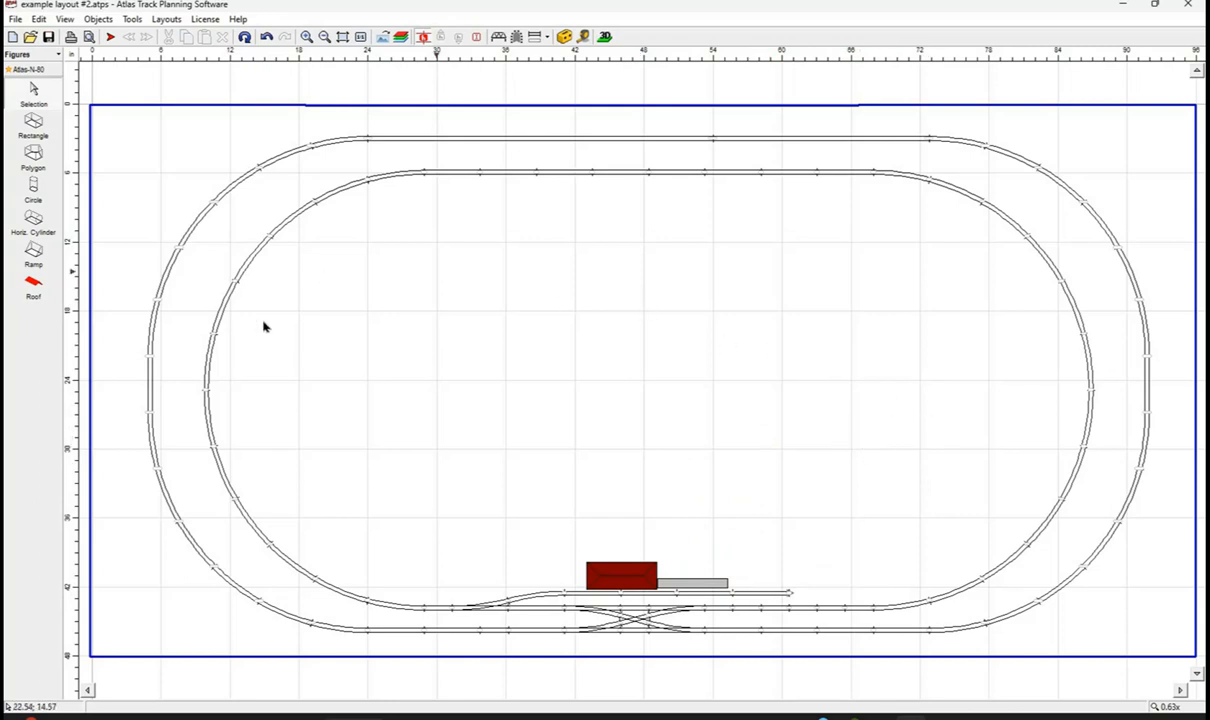
Draw a rectangle figure about 6.04" by 2.86" inside the inner loop, up and to the right of the platform, colored bright green.
click(34, 122)
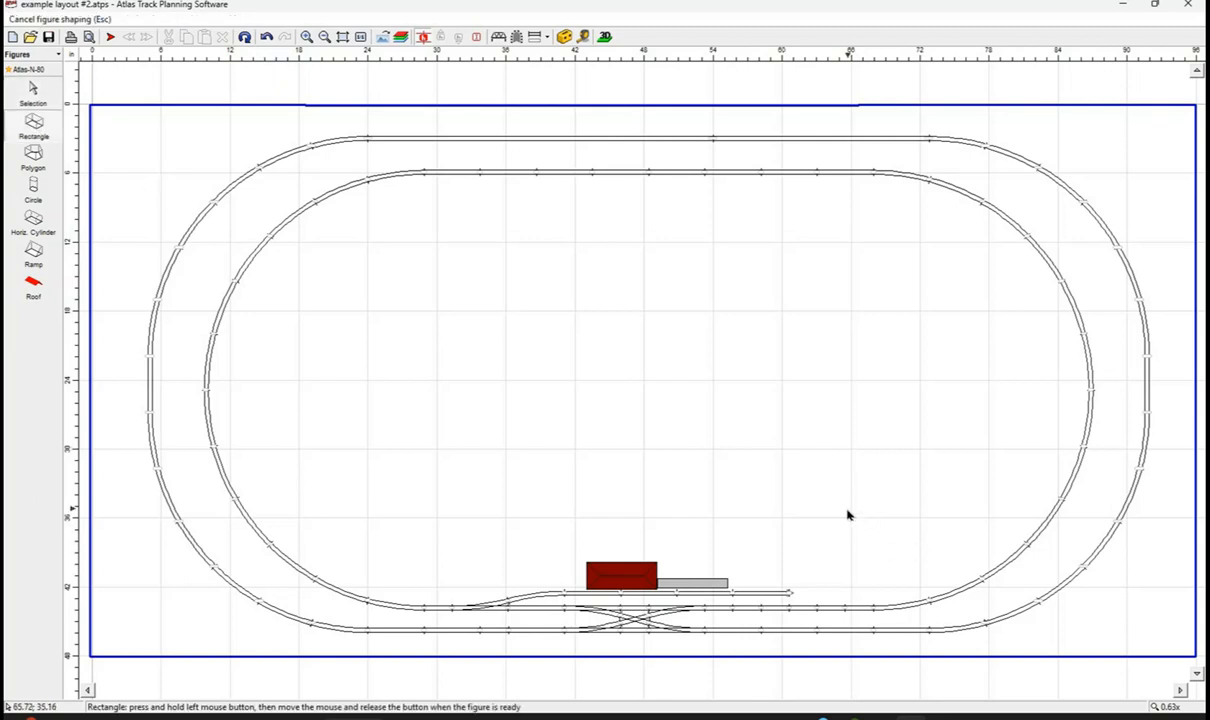
drag(847, 508, 915, 548)
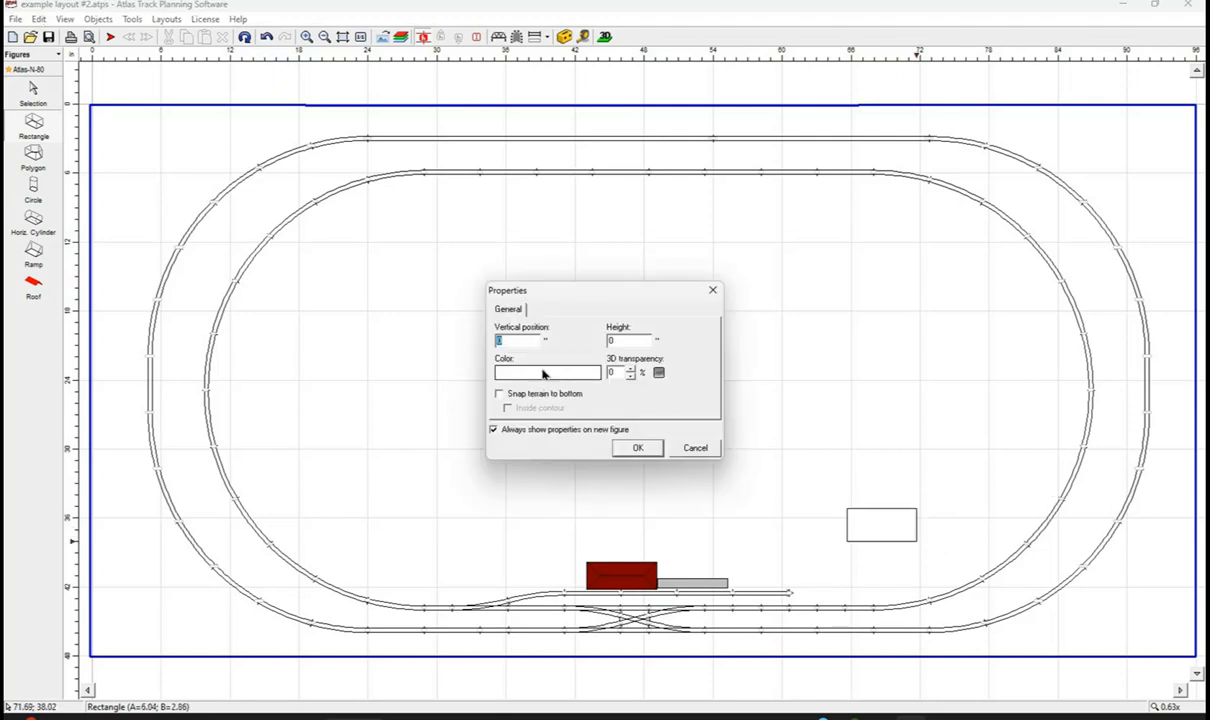
click(543, 374)
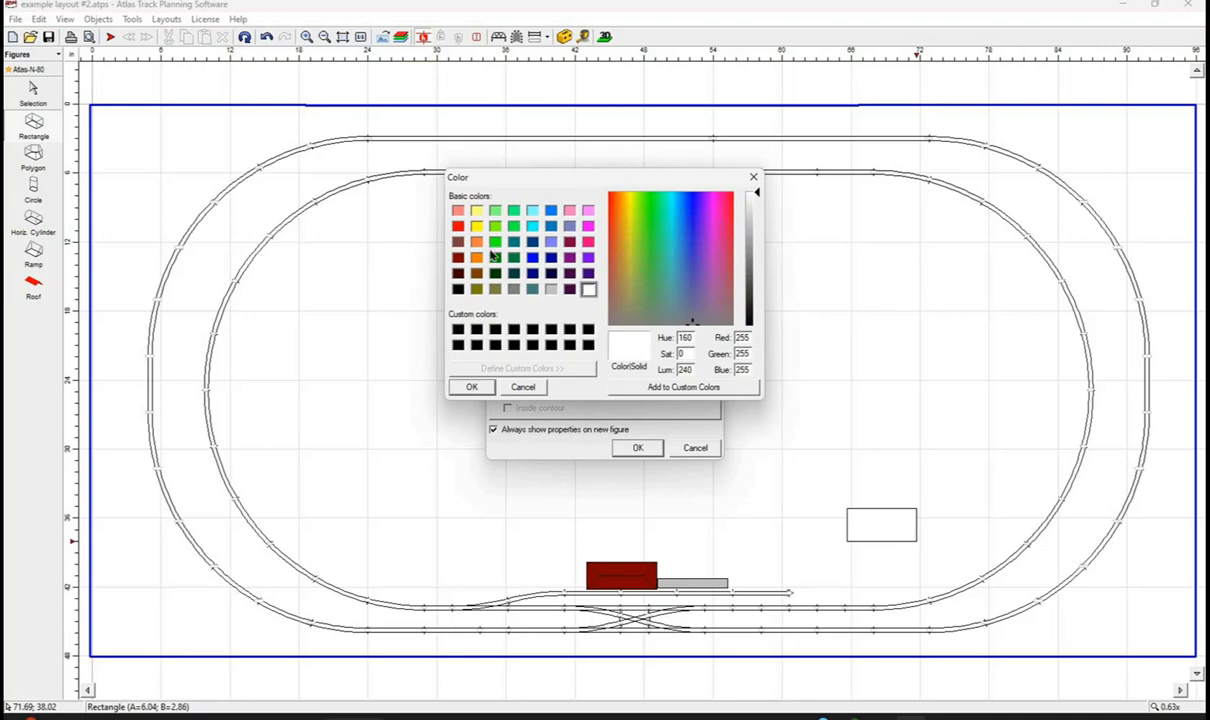
click(494, 243)
click(471, 387)
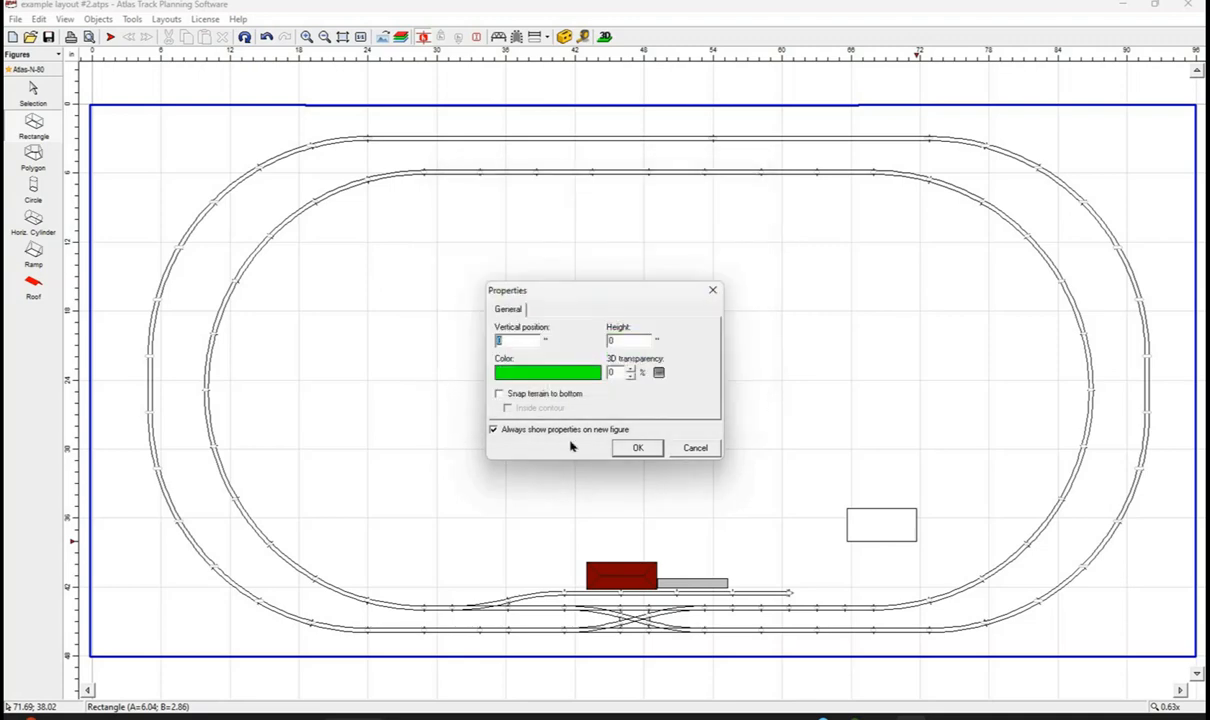
click(638, 448)
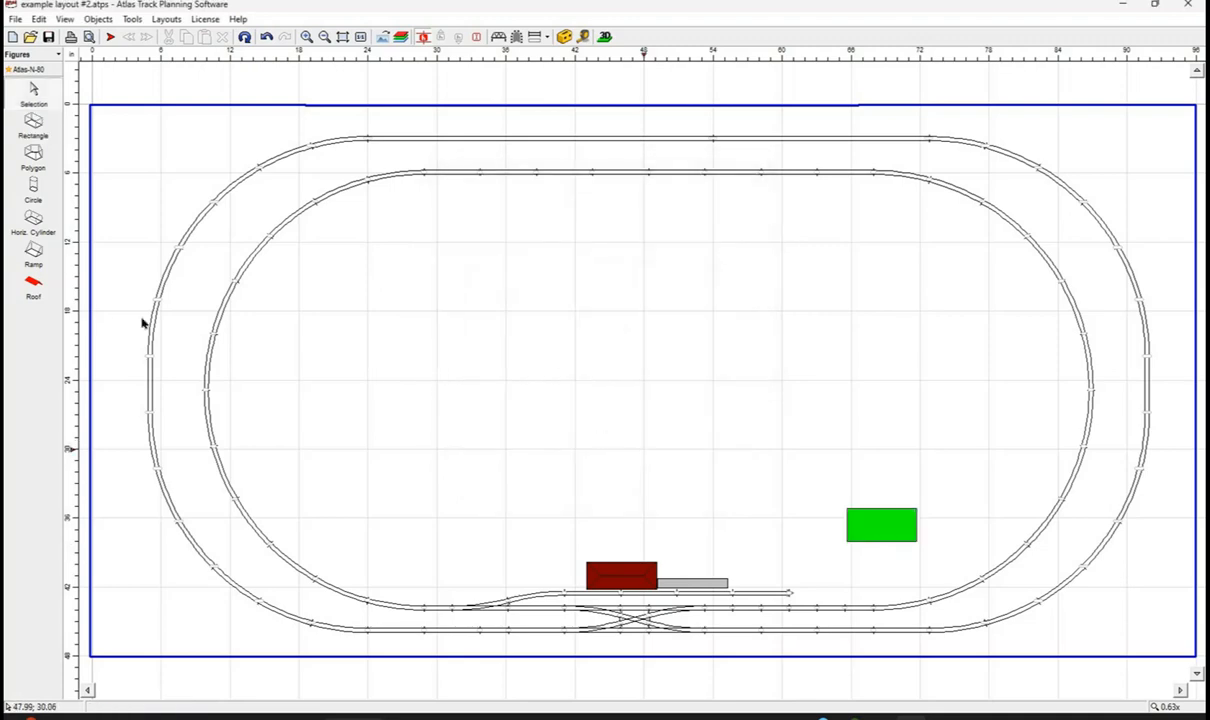
Add the roof style with crossing diagonal ridges to the green rectangle.
click(33, 281)
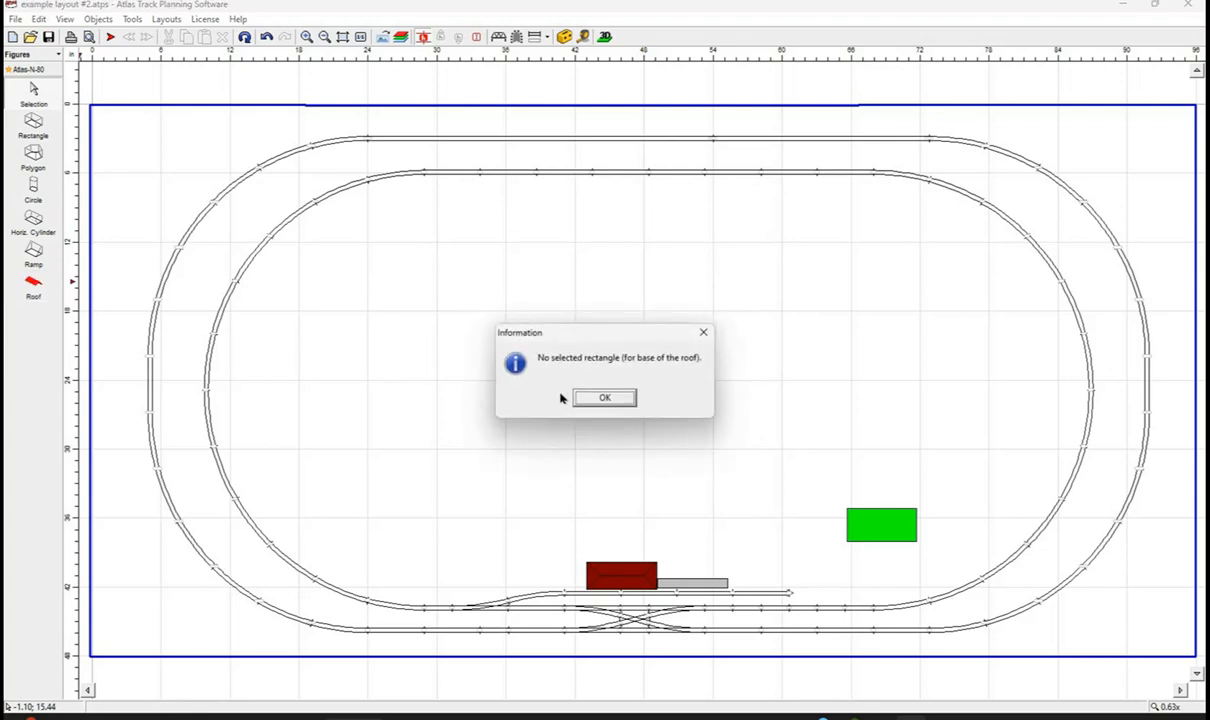
click(593, 397)
click(894, 527)
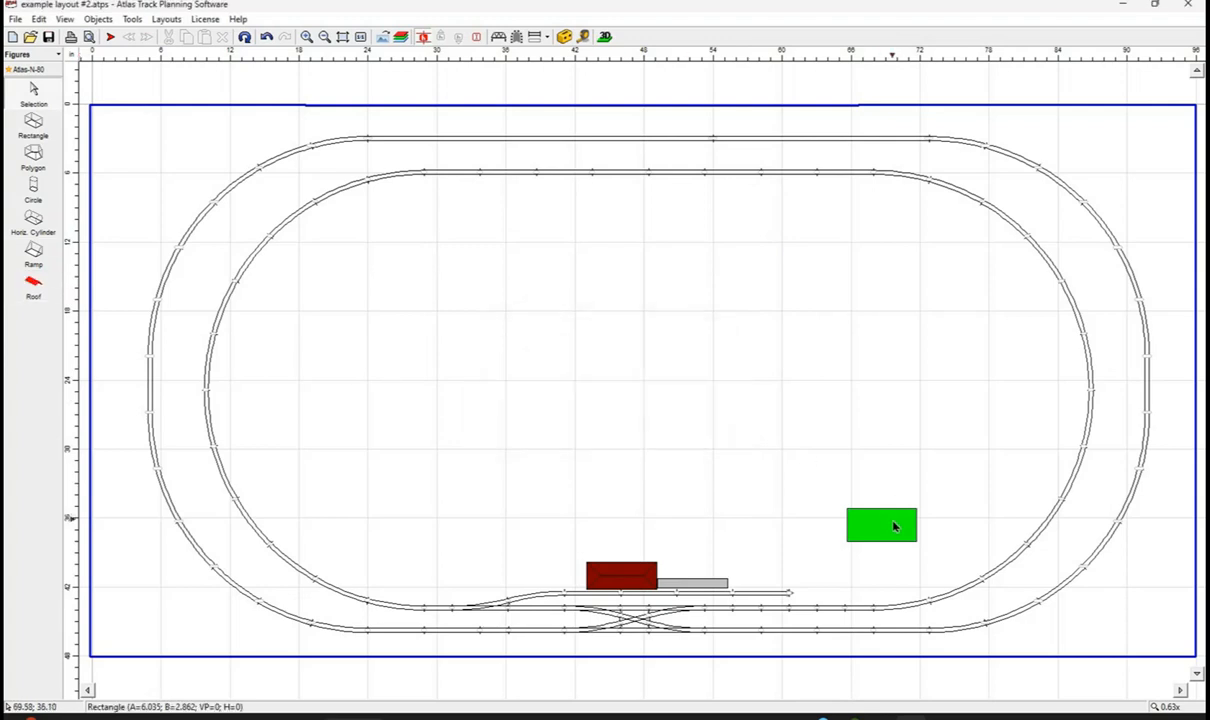
click(33, 283)
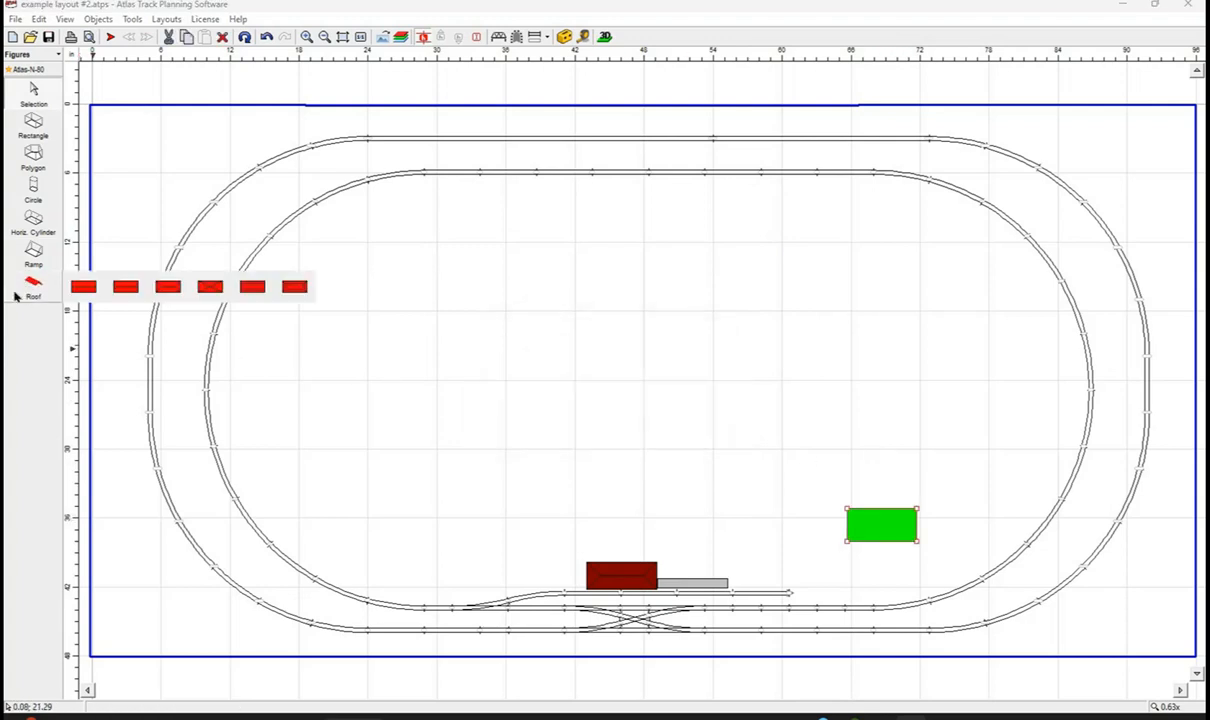
click(207, 288)
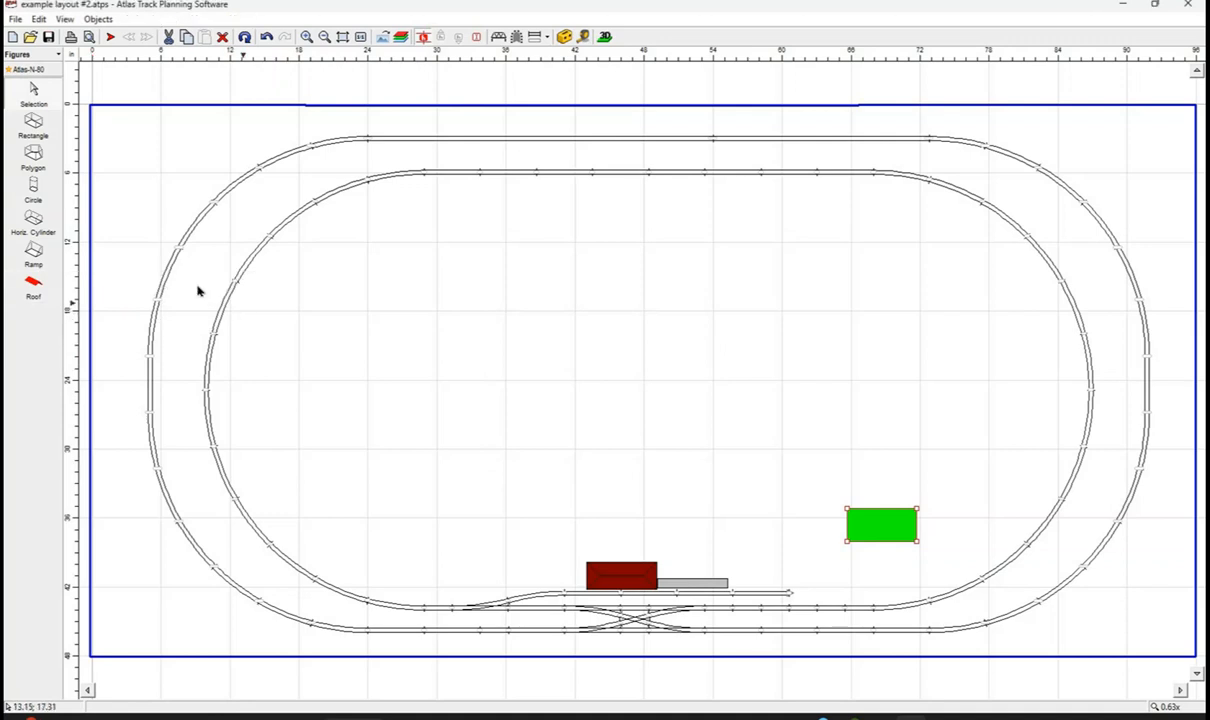
Change the color of the new diagonal-ridged roof to yellow (RGB 255, 255, 0).
right_click(878, 528)
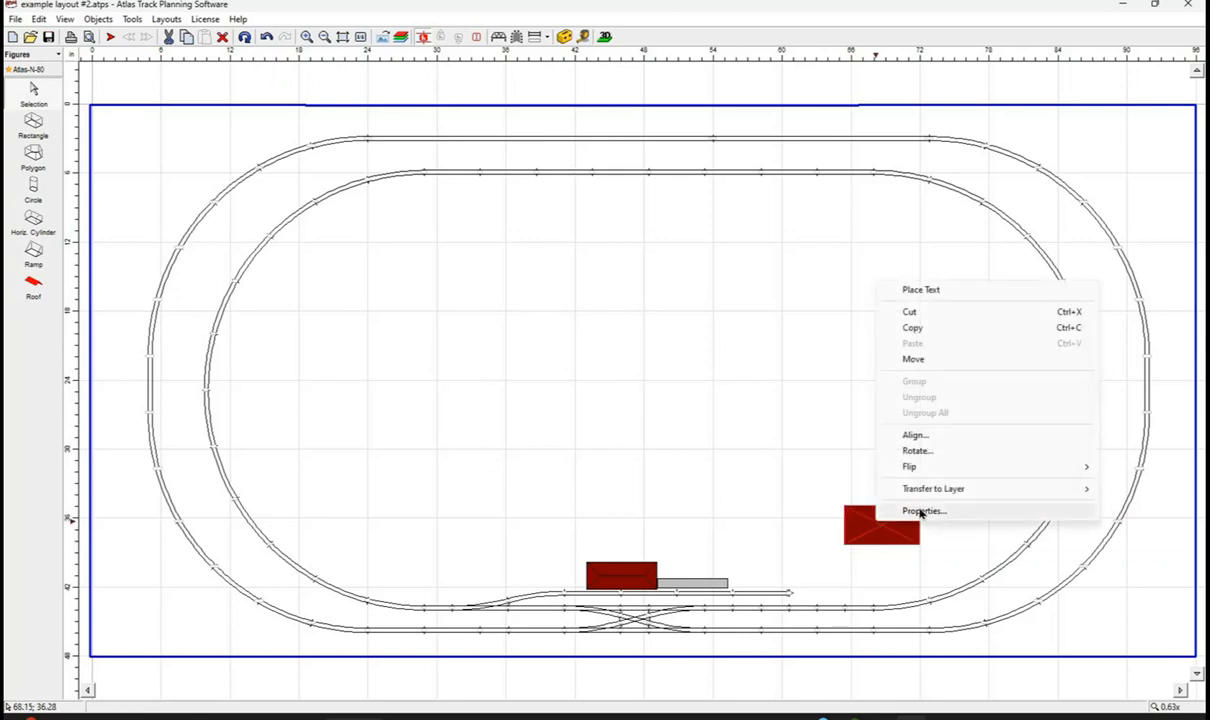
click(922, 511)
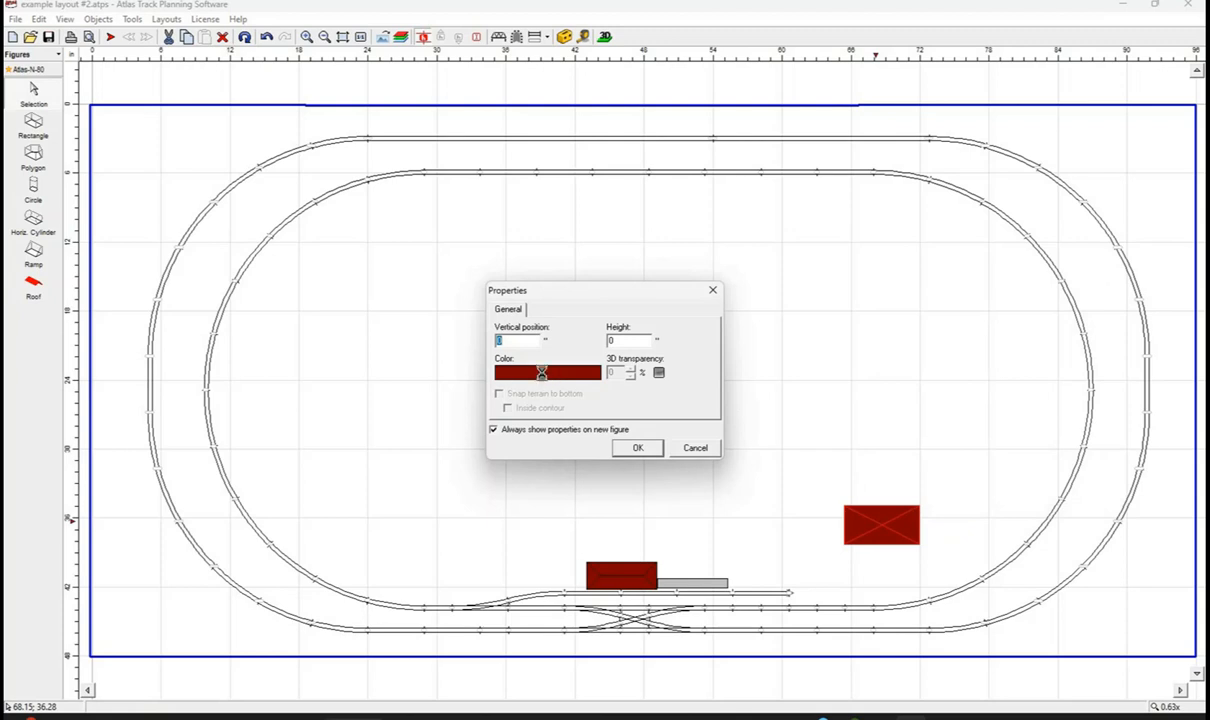
click(546, 374)
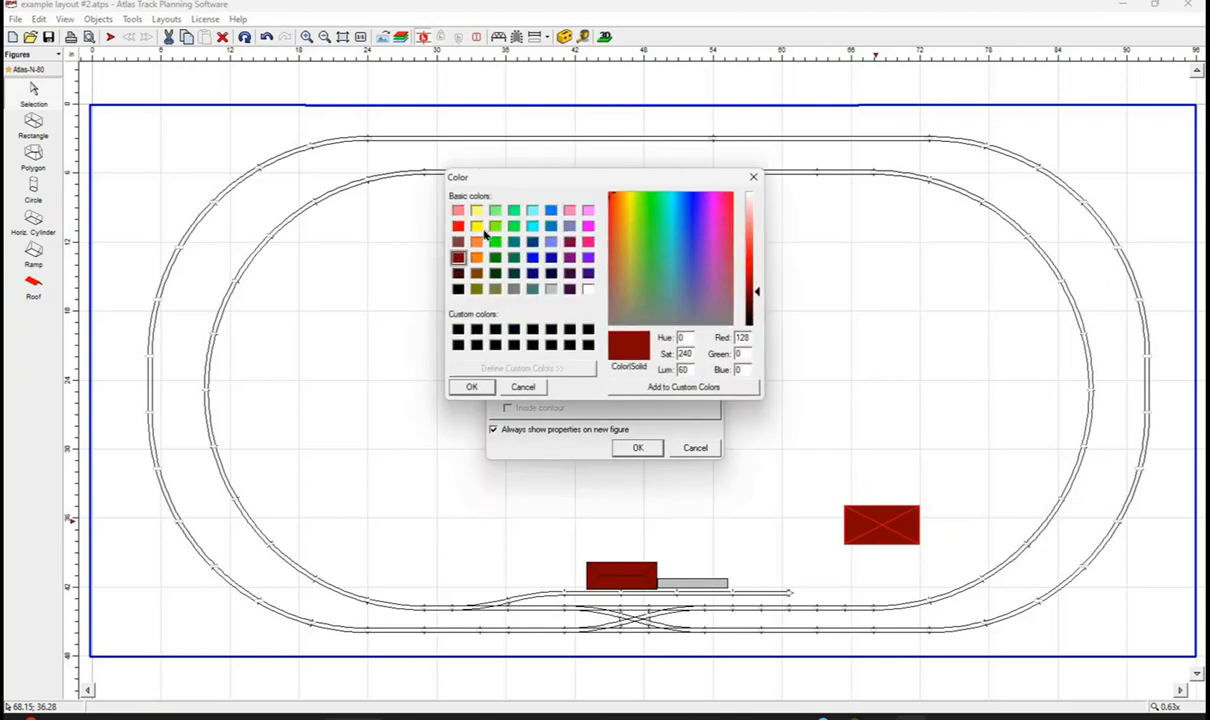
click(476, 226)
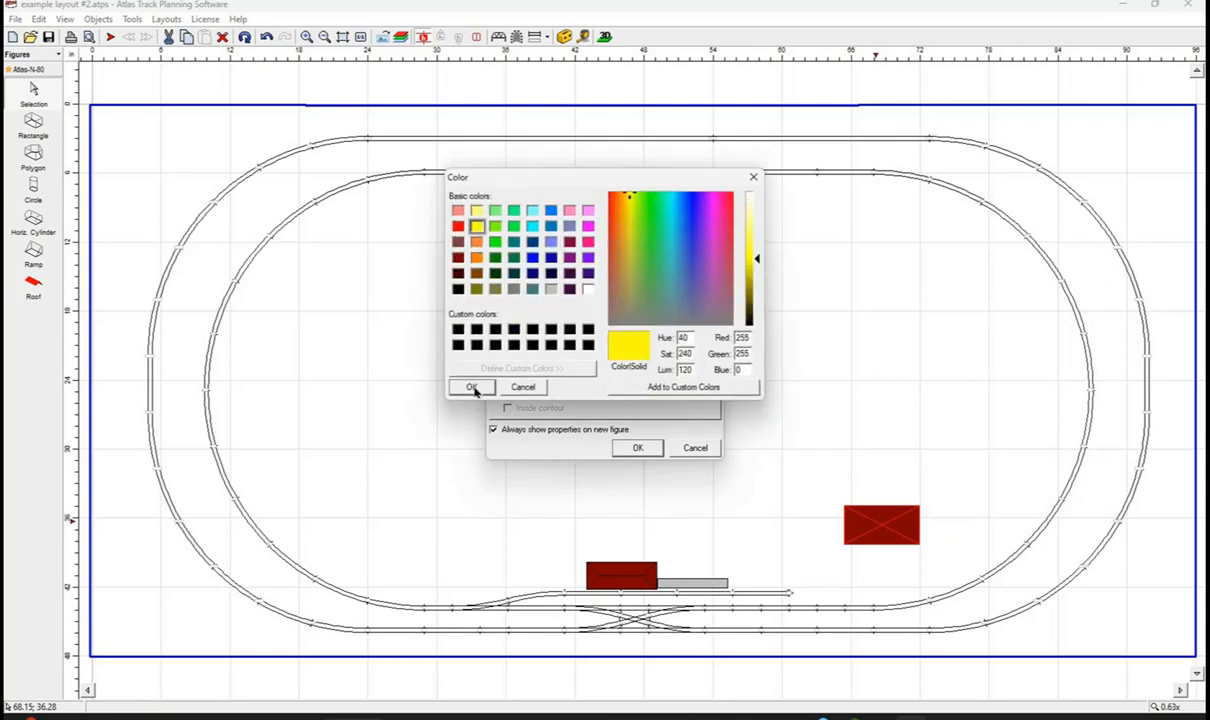
click(472, 388)
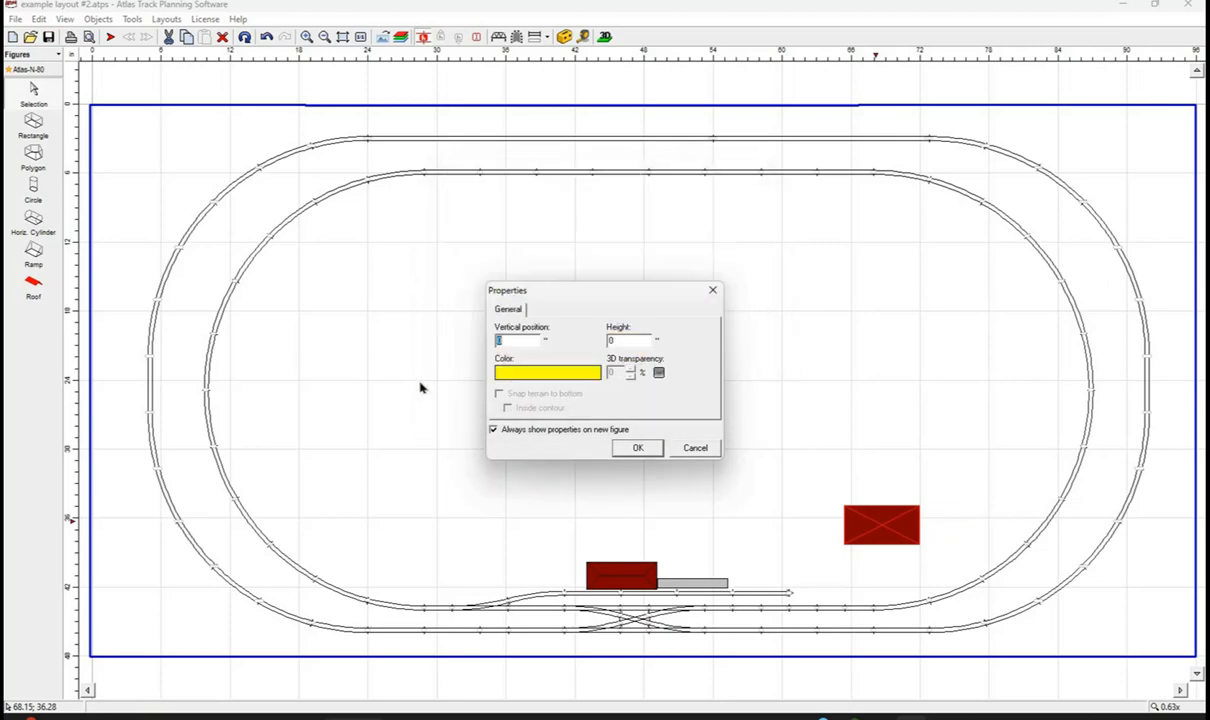
click(632, 448)
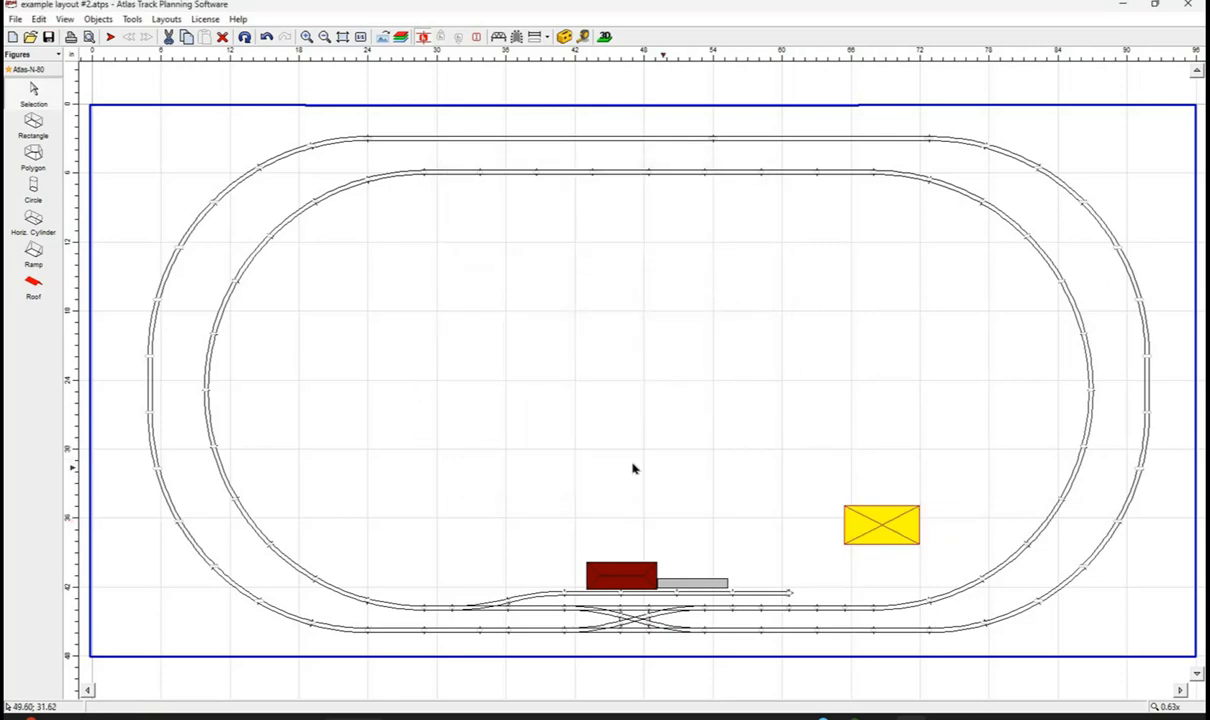
Change the color of the hipped roof on the building beside the siding to bright red (RGB 255, 0, 0).
right_click(614, 583)
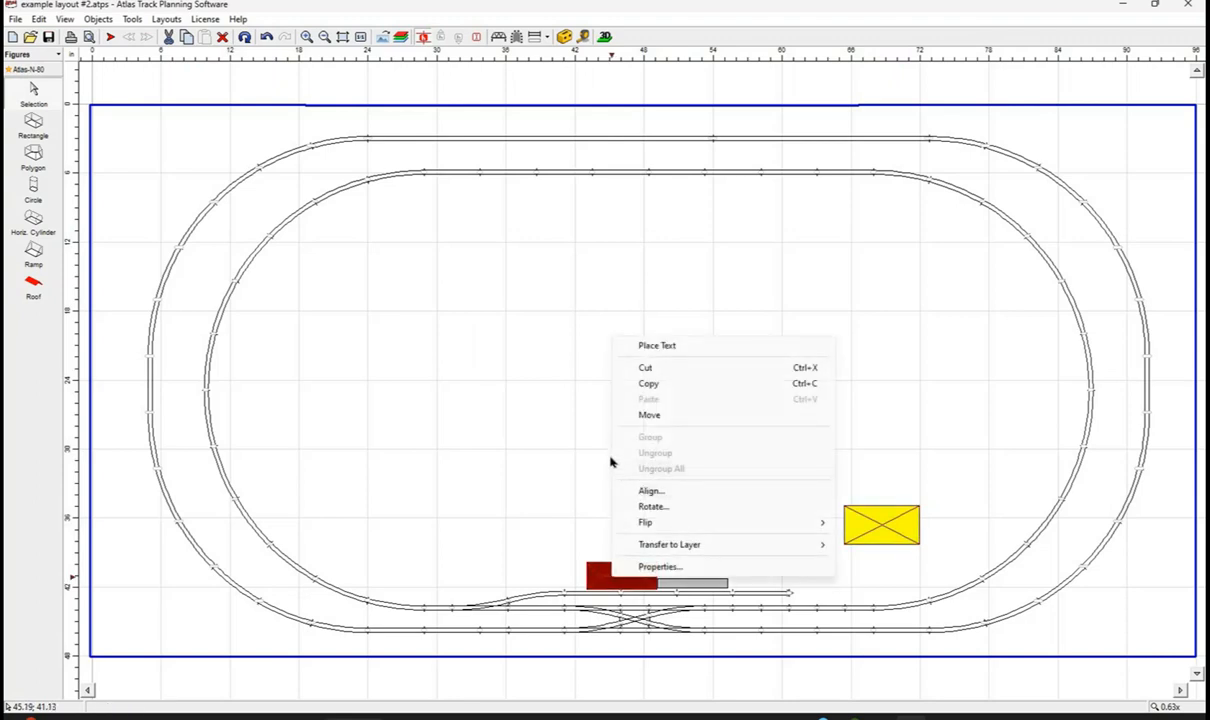
click(650, 566)
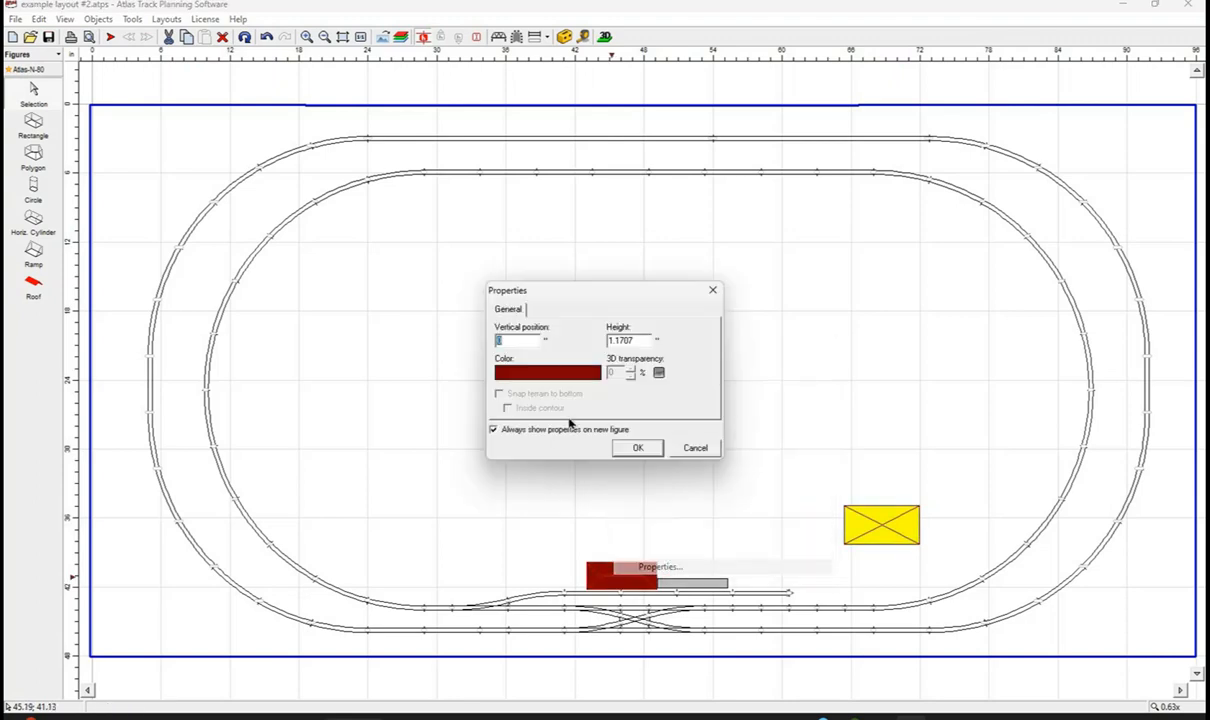
click(530, 374)
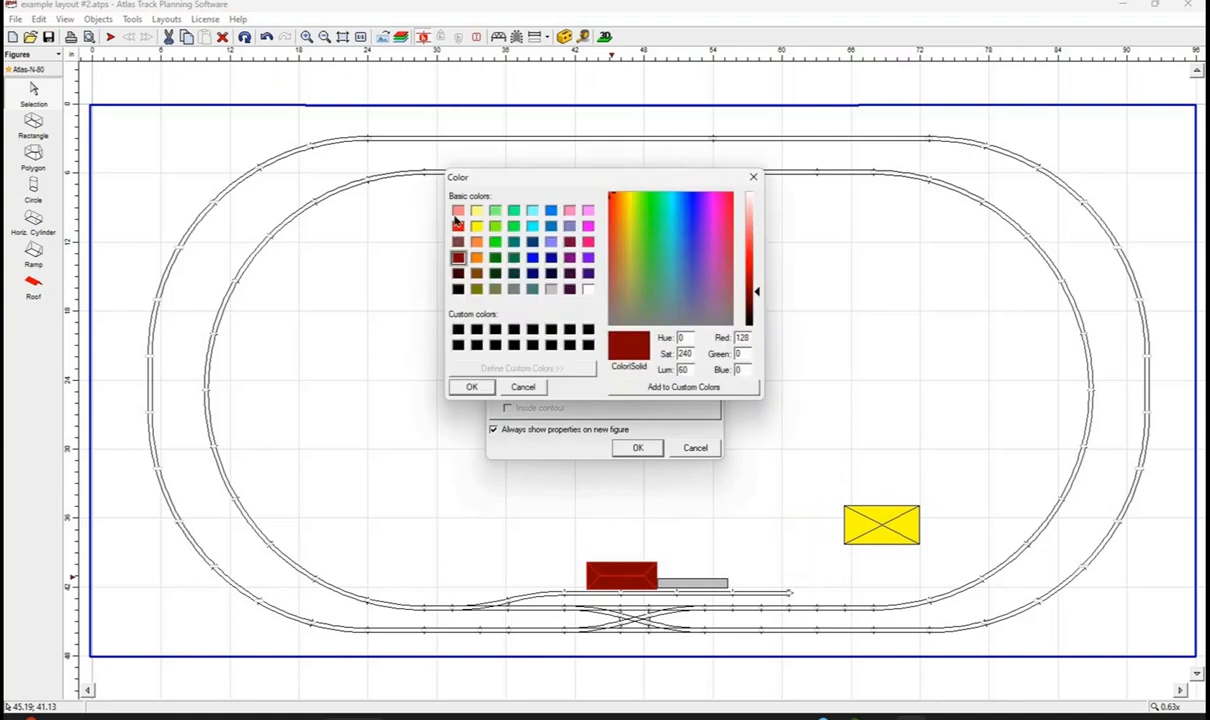
click(457, 211)
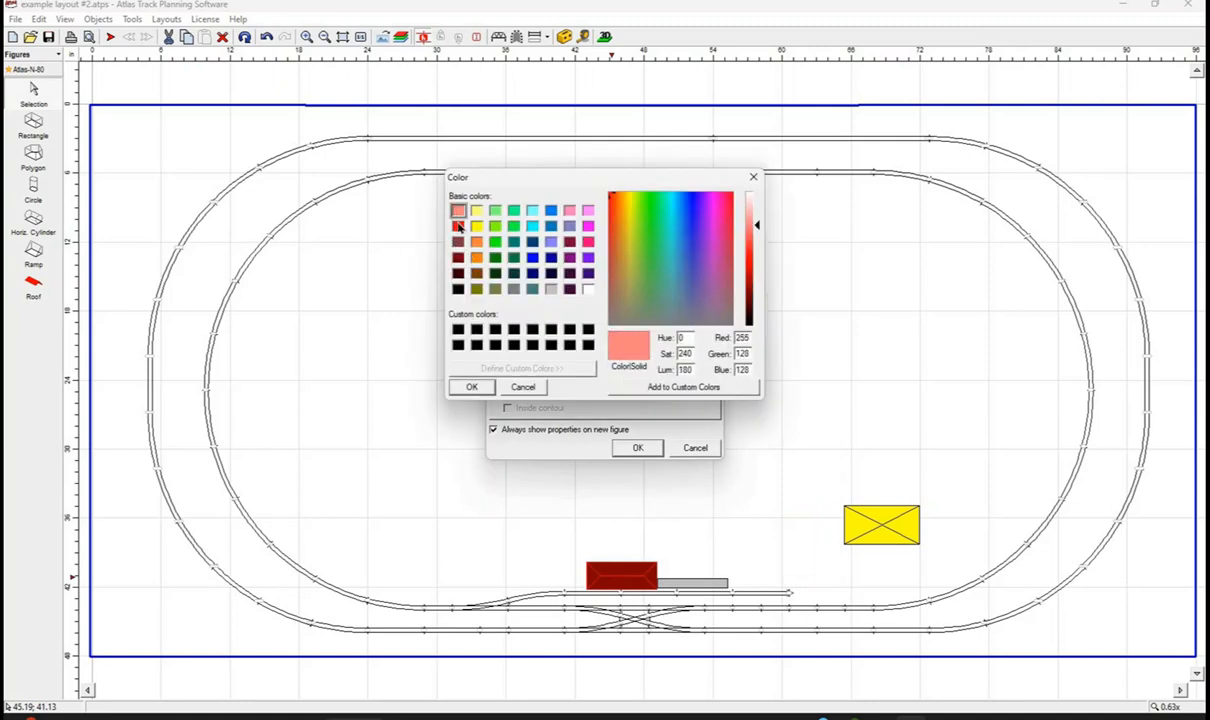
click(458, 226)
click(469, 388)
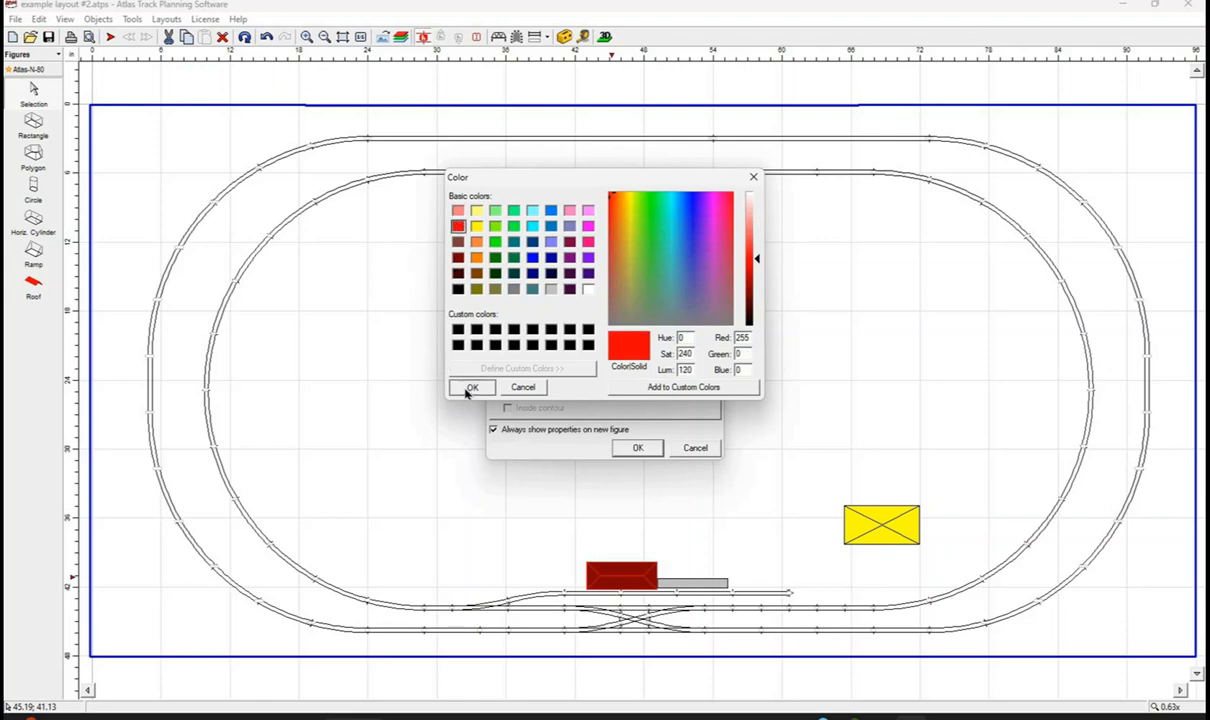
click(640, 450)
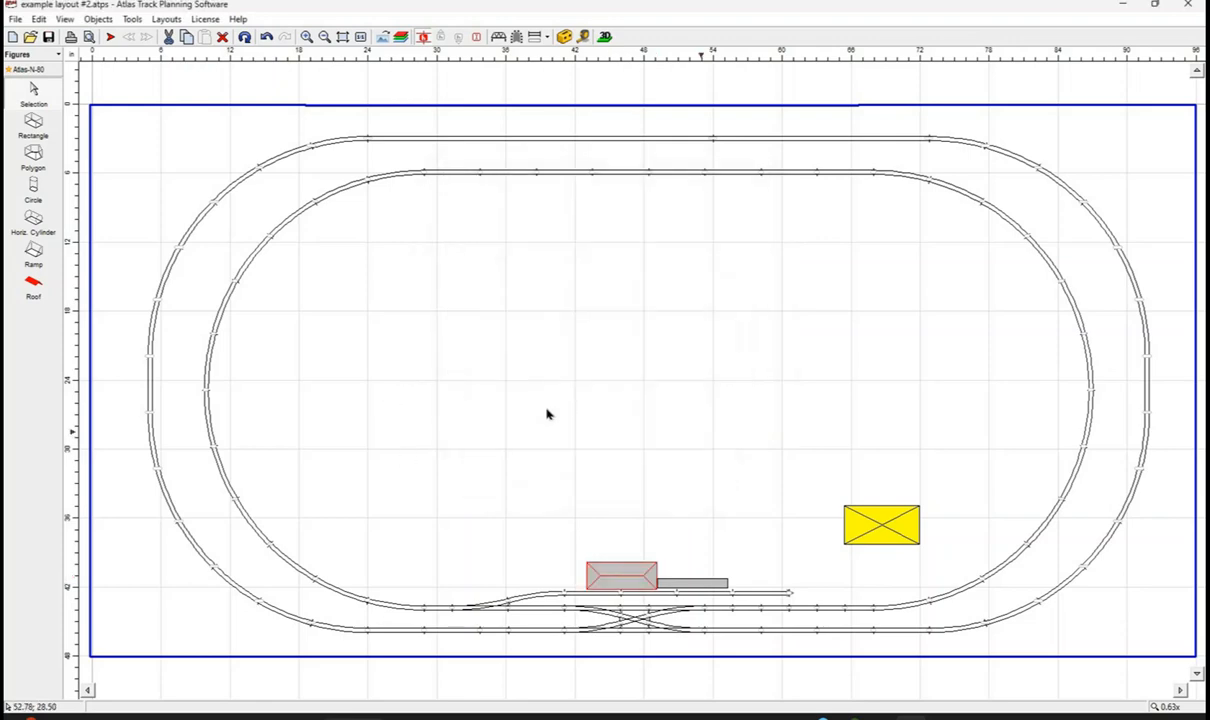
click(529, 409)
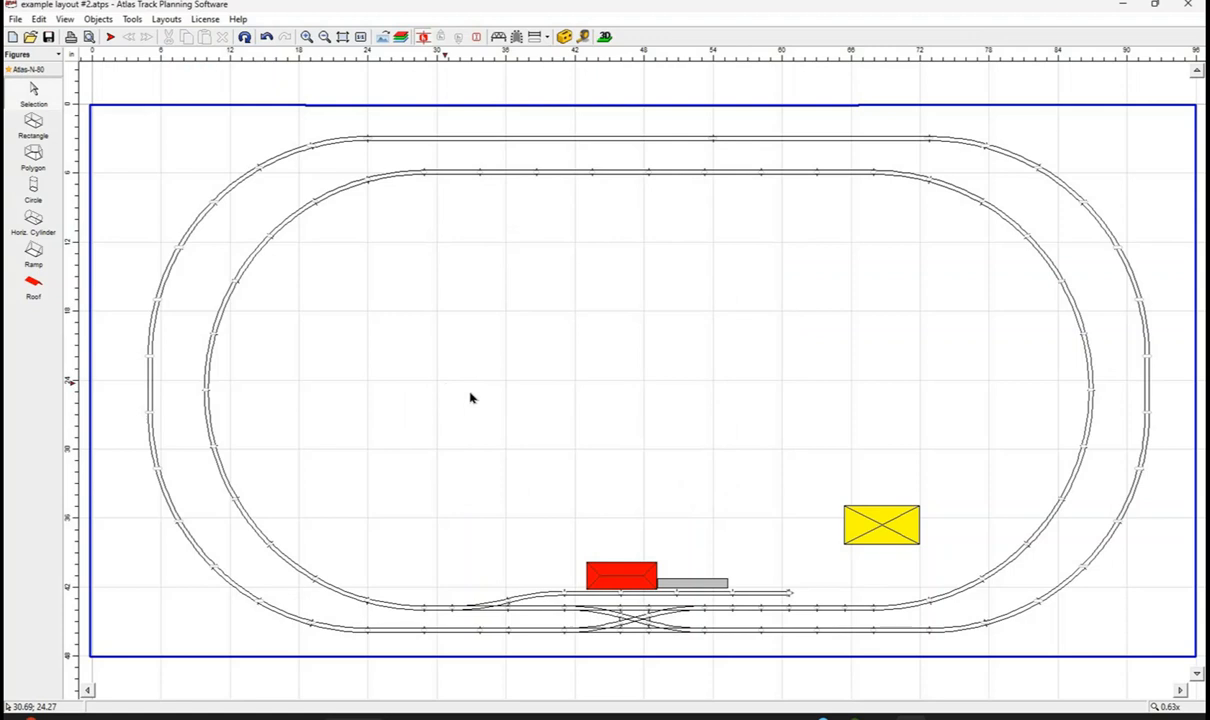
Generate the layout's parts list to check its track pieces and quantities, and close it.
click(134, 20)
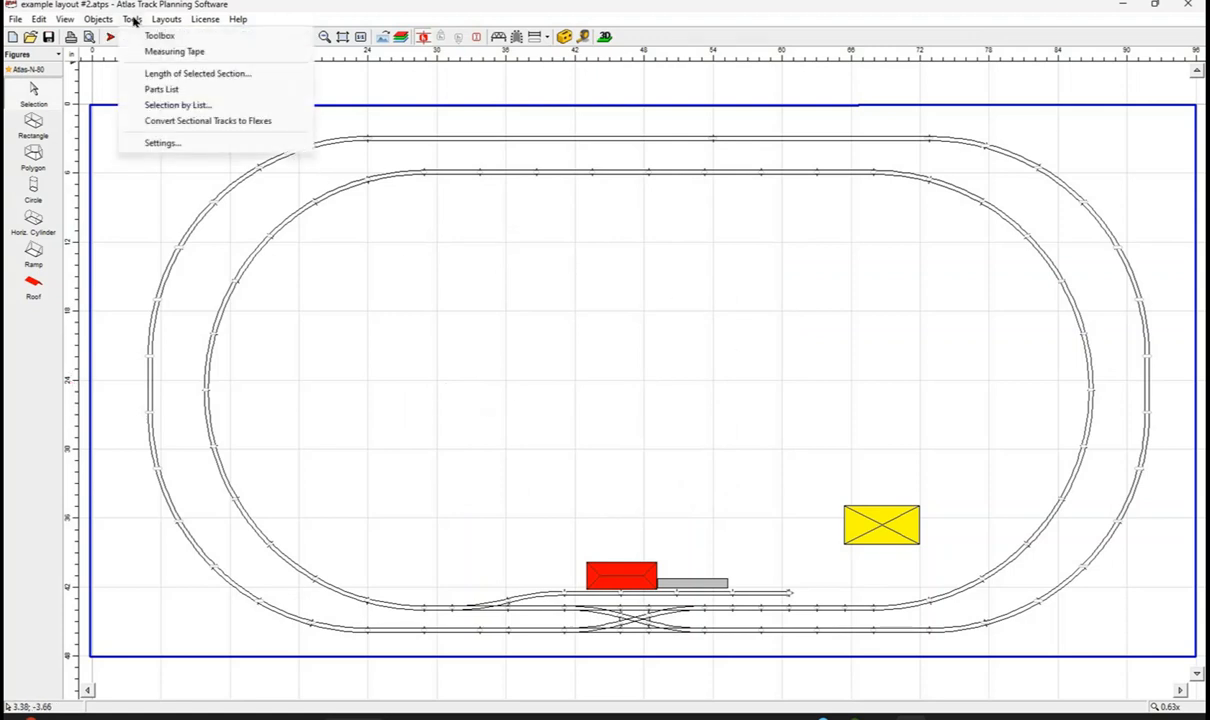
click(160, 90)
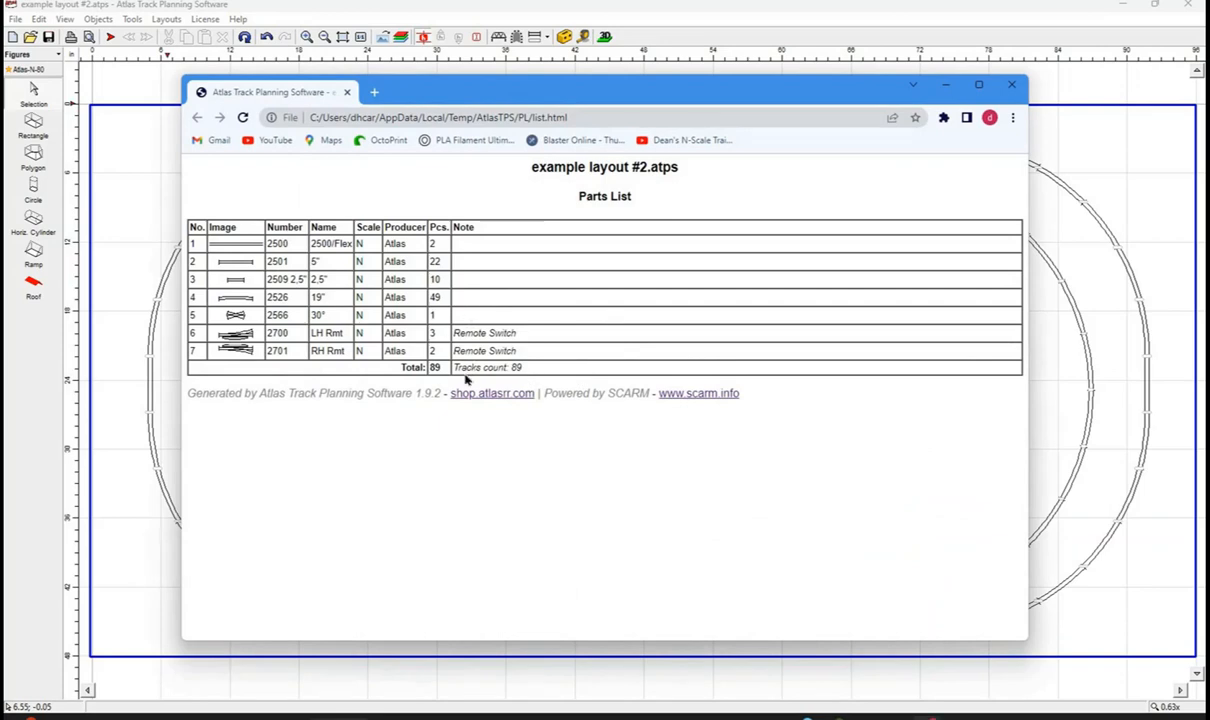
click(1012, 85)
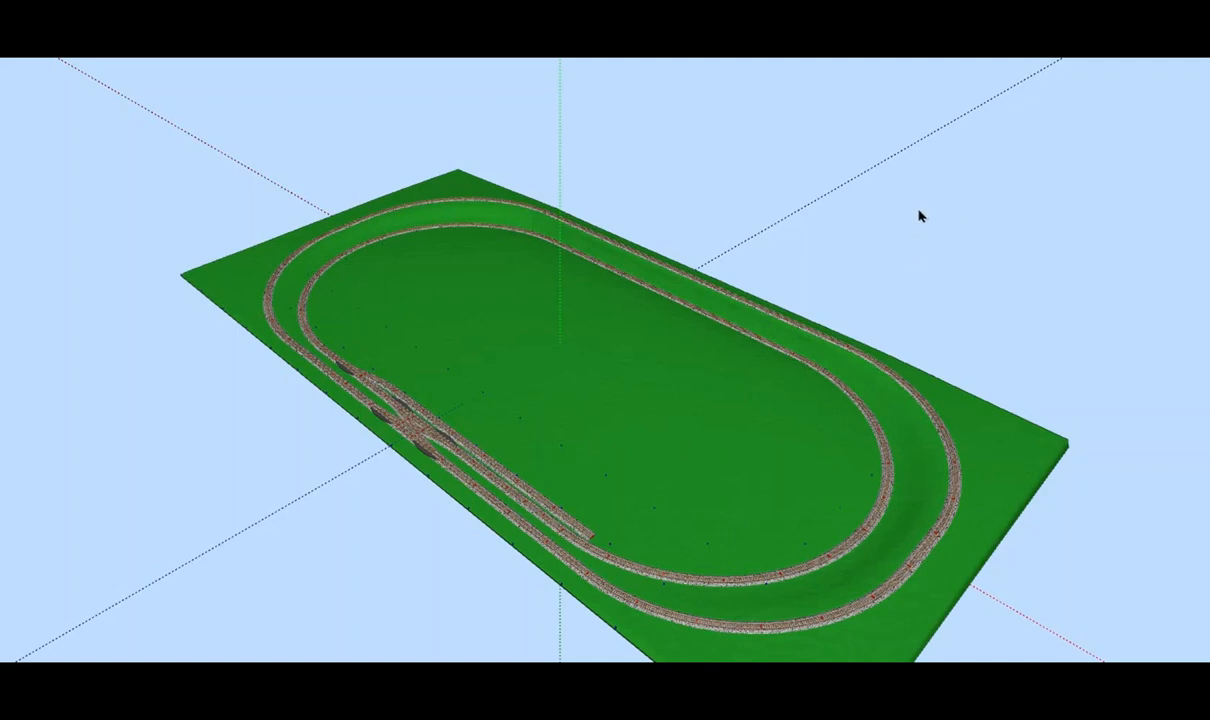
right_click(940, 400)
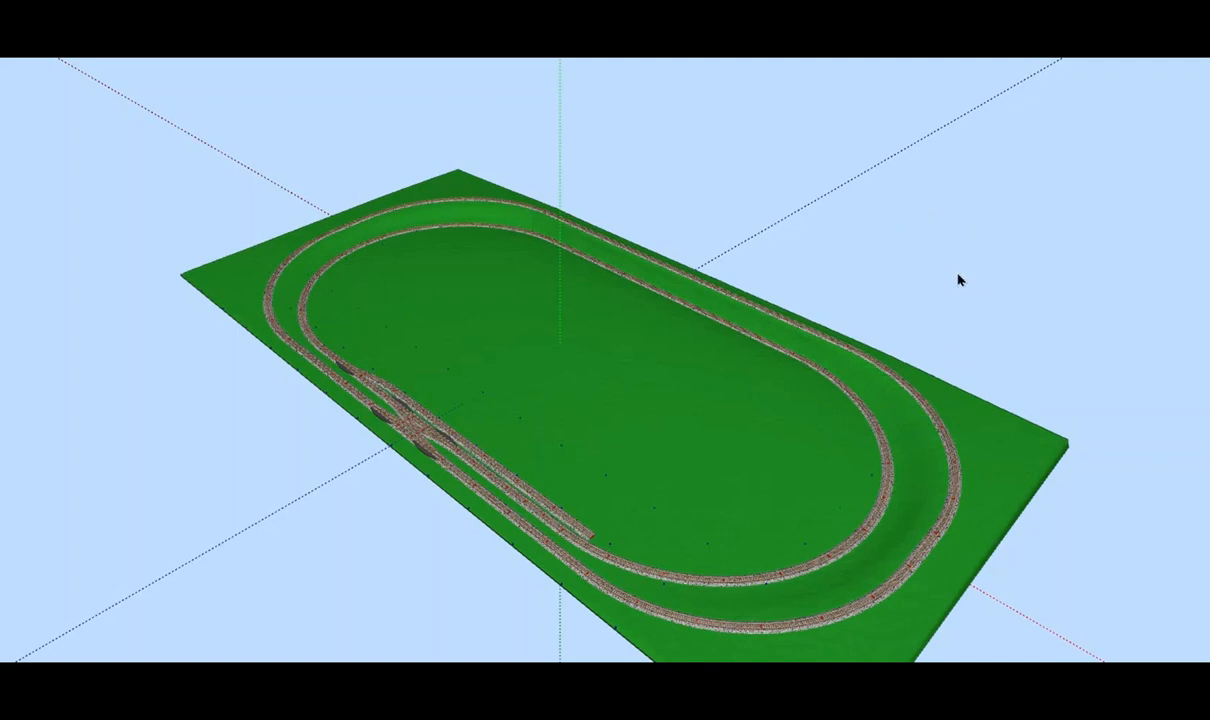
click(979, 225)
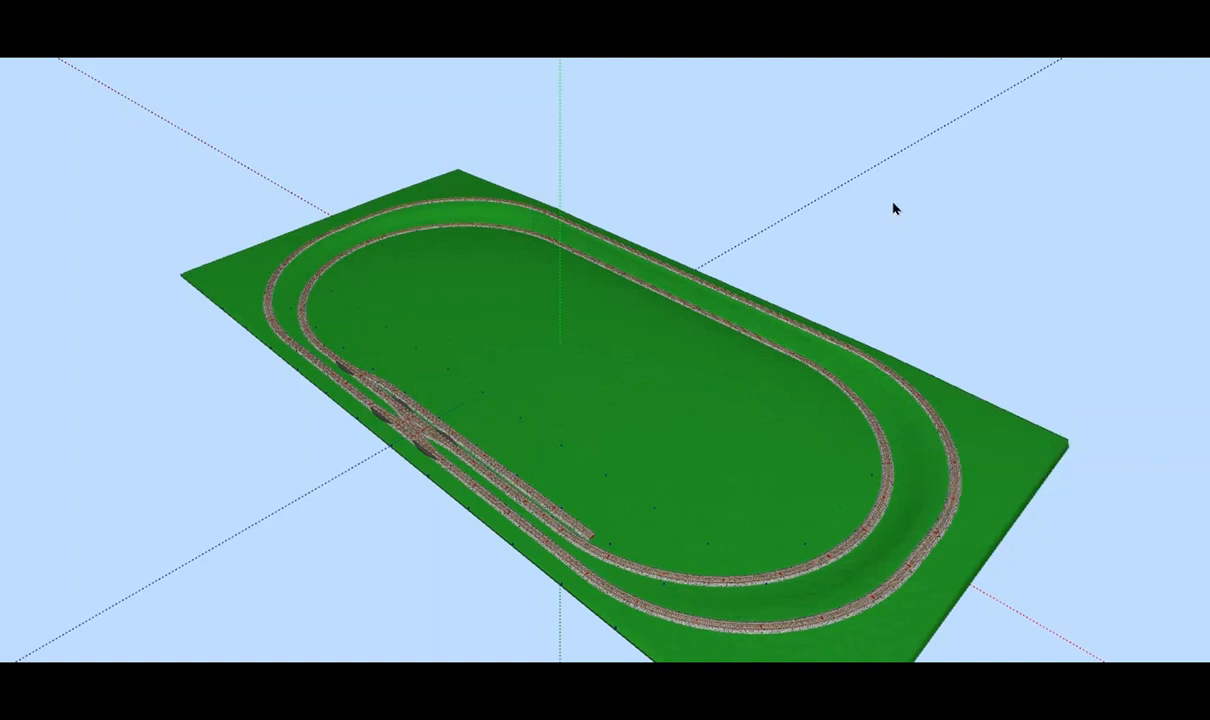